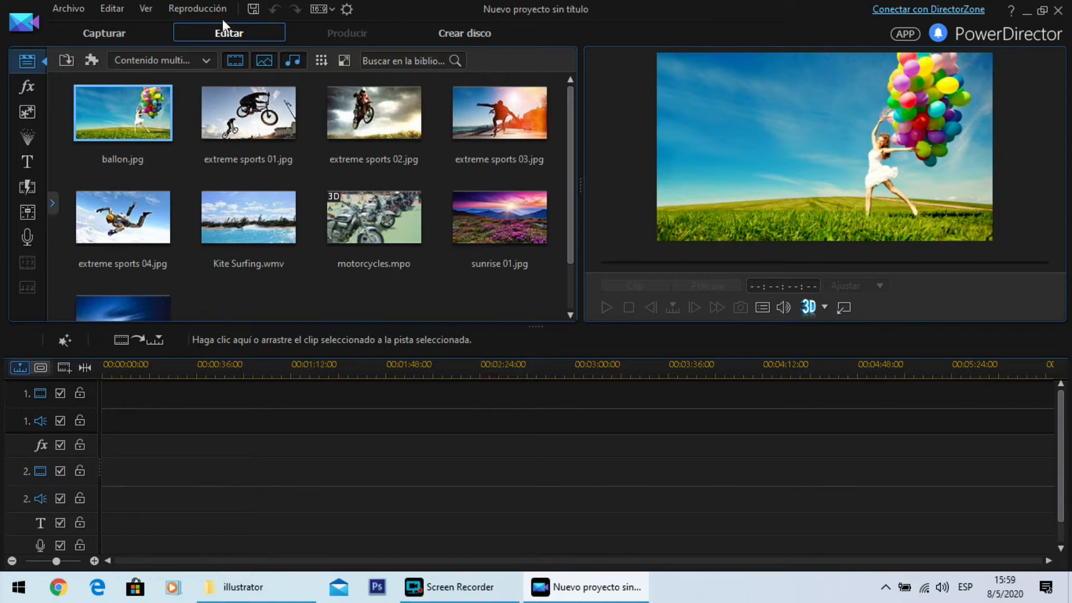
# Place ballon.jpg from the media library at the start of video track 1.
pyautogui.click(26, 167)
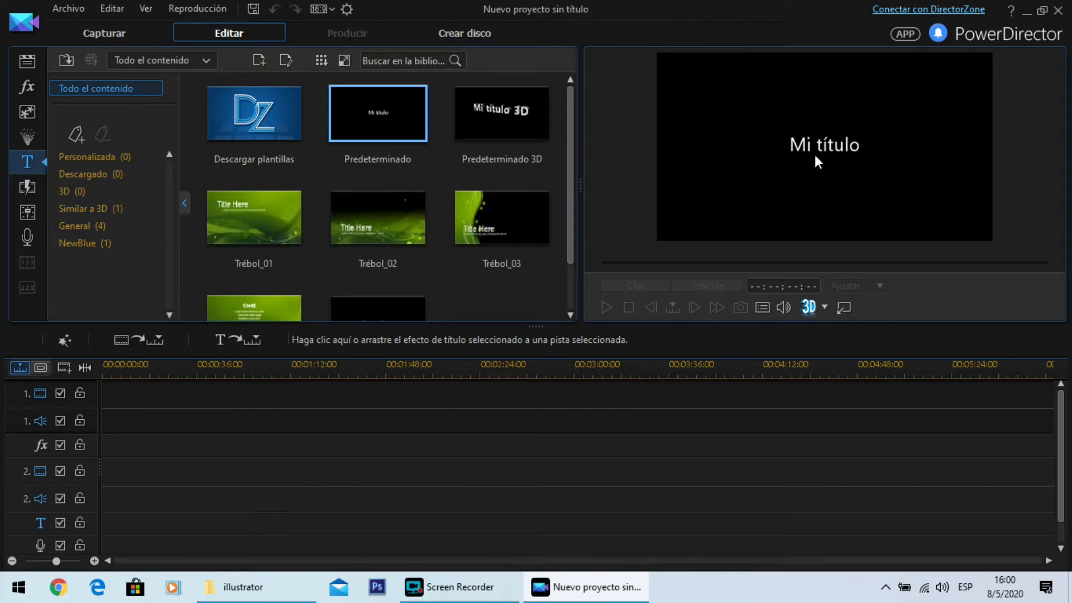
pyautogui.moveTo(366, 116)
pyautogui.mouseDown()
pyautogui.moveTo(186, 491)
pyautogui.moveTo(89, 524)
pyautogui.moveTo(105, 502)
pyautogui.moveTo(105, 417)
pyautogui.moveTo(366, 112)
pyautogui.moveTo(383, 124)
pyautogui.mouseUp()
pyautogui.click(20, 64)
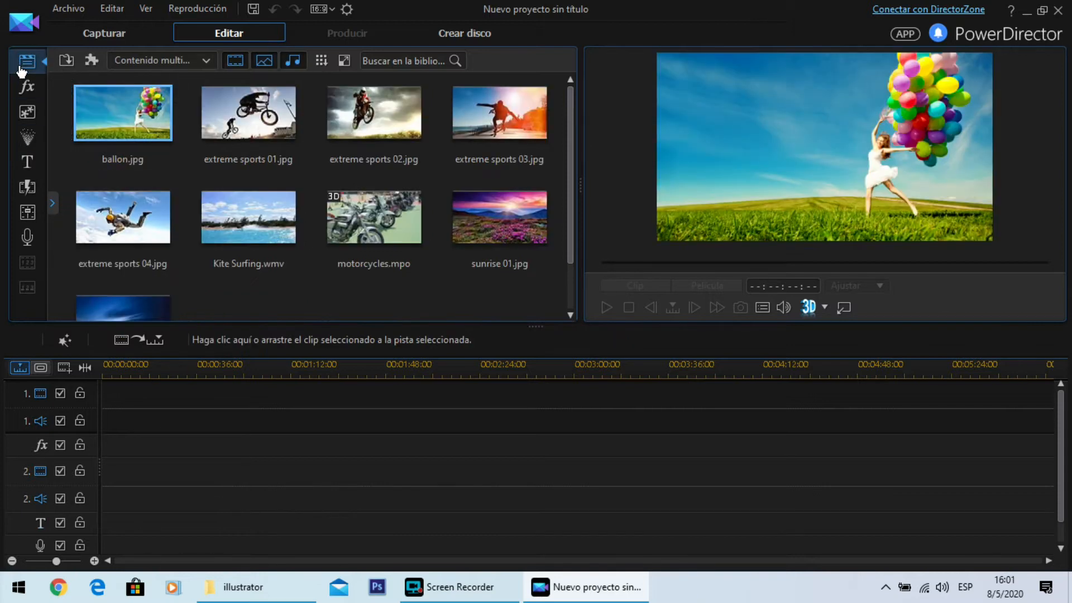
pyautogui.moveTo(108, 112); pyautogui.dragTo(96, 404)
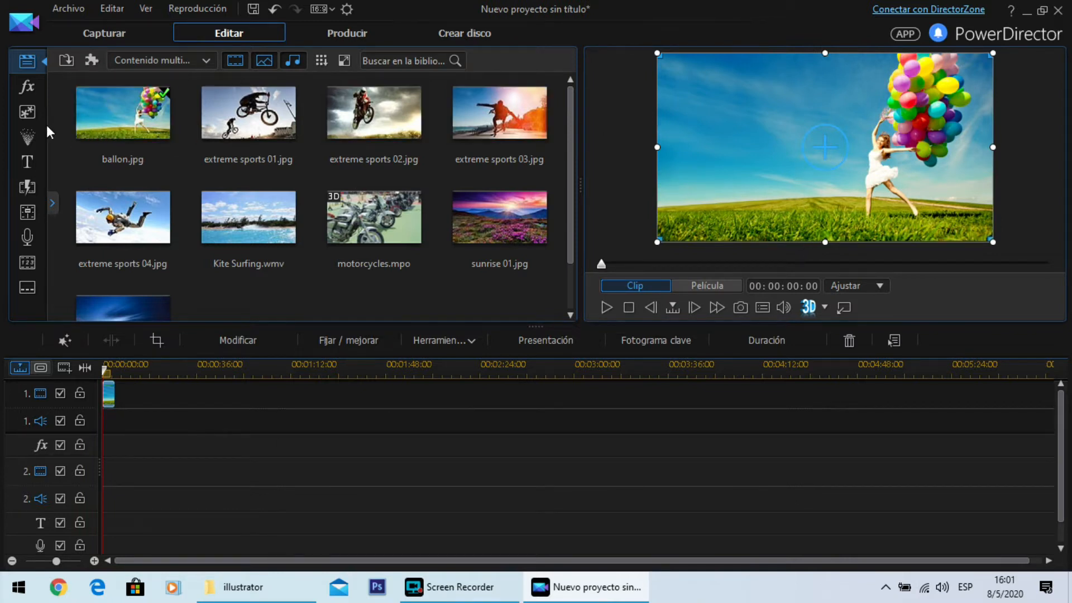
# Add the Predeterminado title at the start of the title track, beneath the balloon image.
pyautogui.click(24, 164)
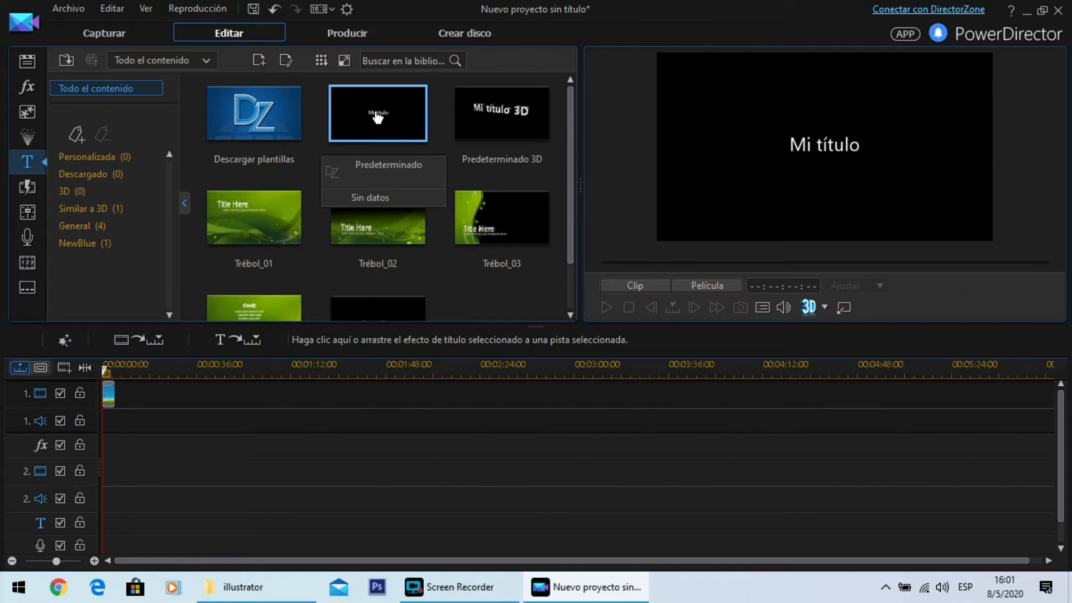
pyautogui.moveTo(380, 112); pyautogui.dragTo(93, 489)
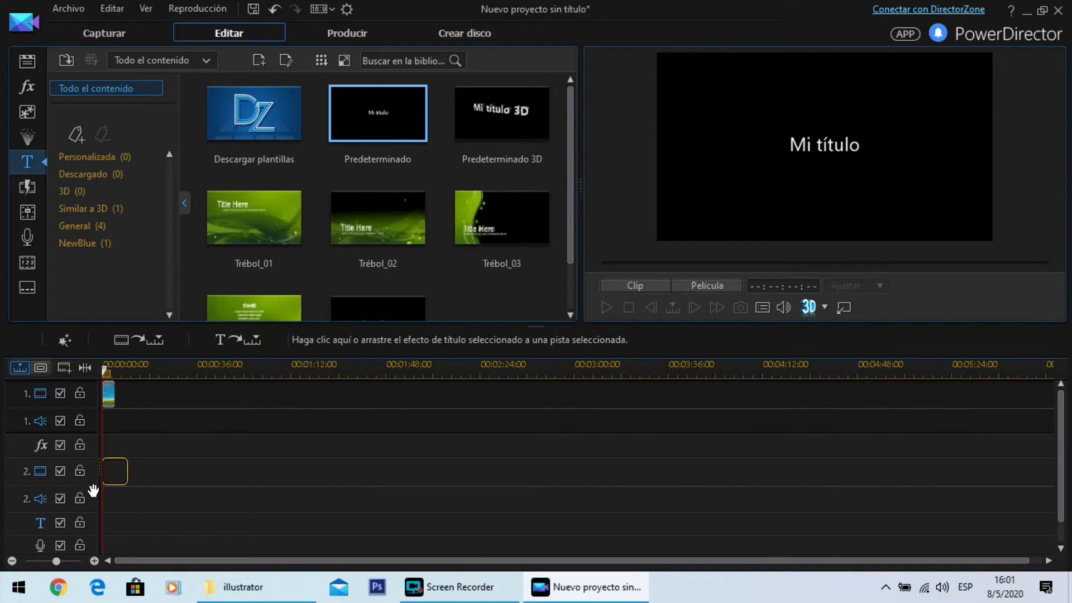
pyautogui.moveTo(93, 490); pyautogui.dragTo(95, 526)
pyautogui.moveTo(94, 526); pyautogui.dragTo(95, 525)
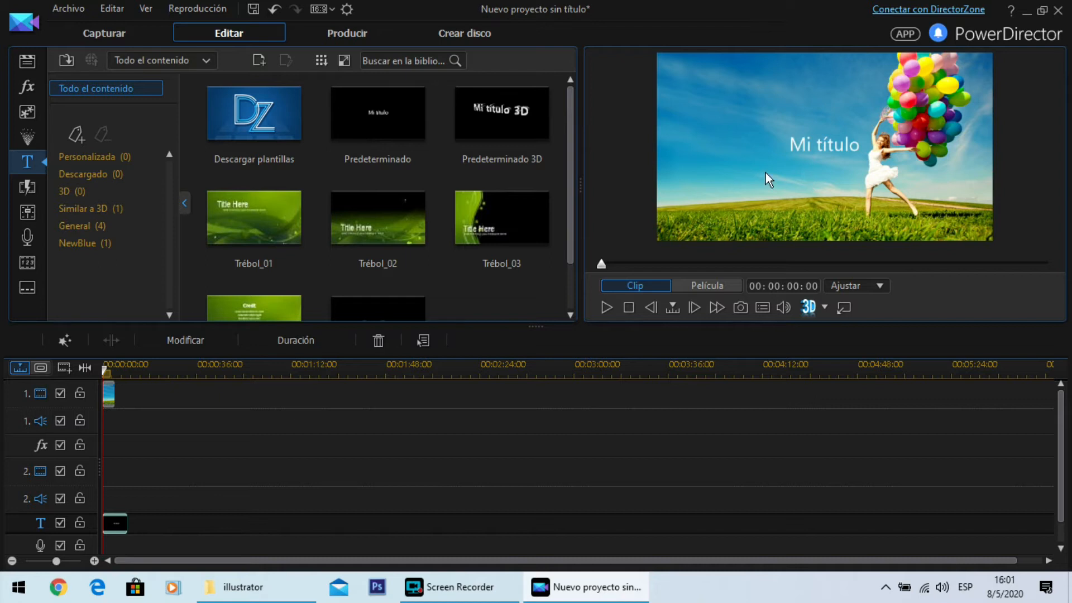
# Insert the title clip before the balloon image on video track 1 and preview the sequence.
pyautogui.moveTo(119, 528); pyautogui.dragTo(117, 413)
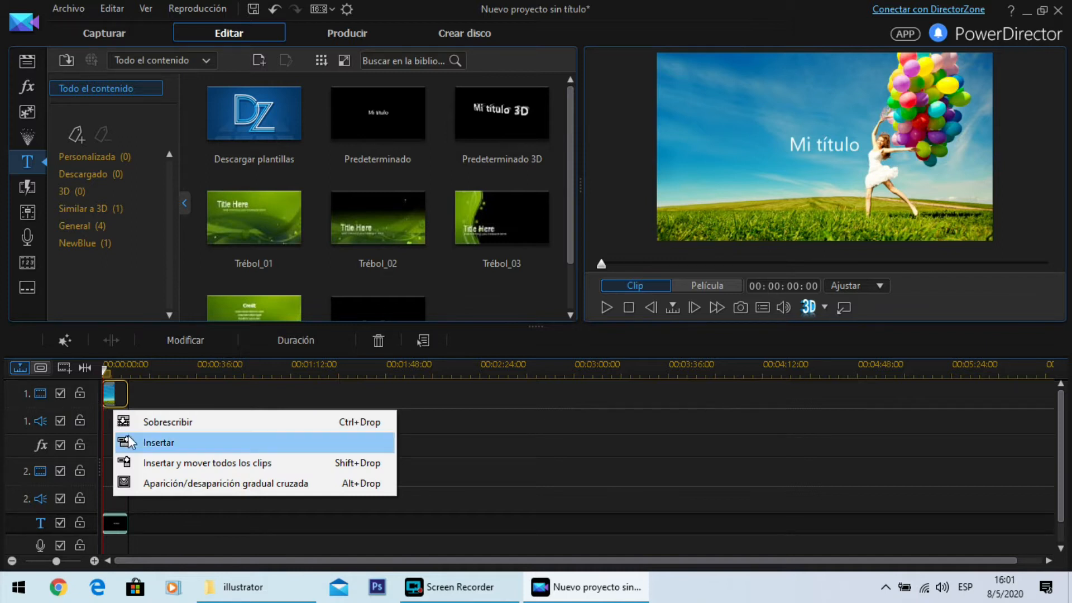
pyautogui.click(153, 444)
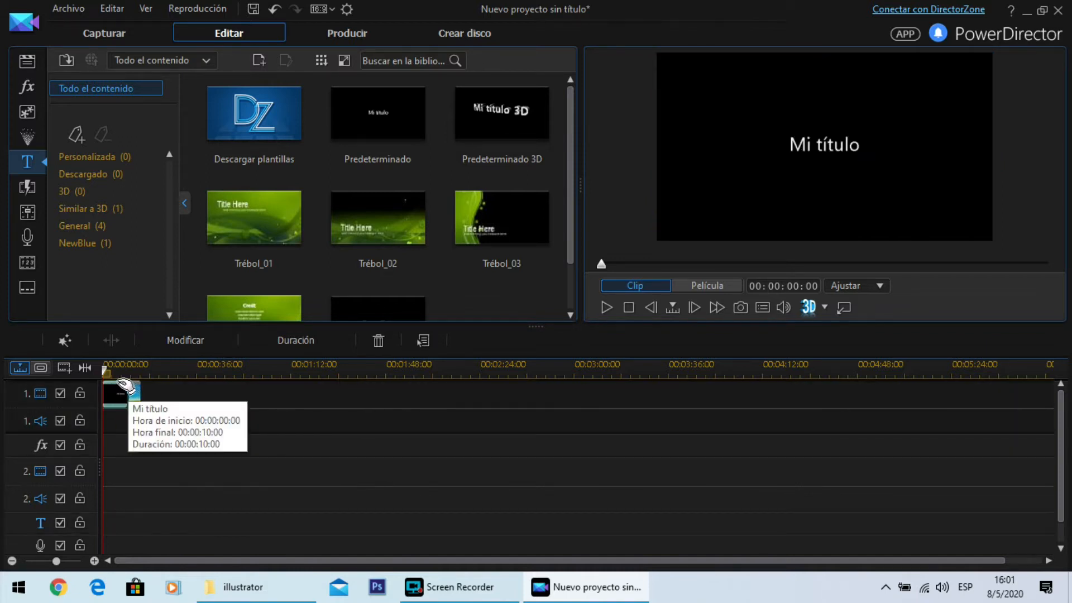
pyautogui.moveTo(107, 371); pyautogui.dragTo(135, 376)
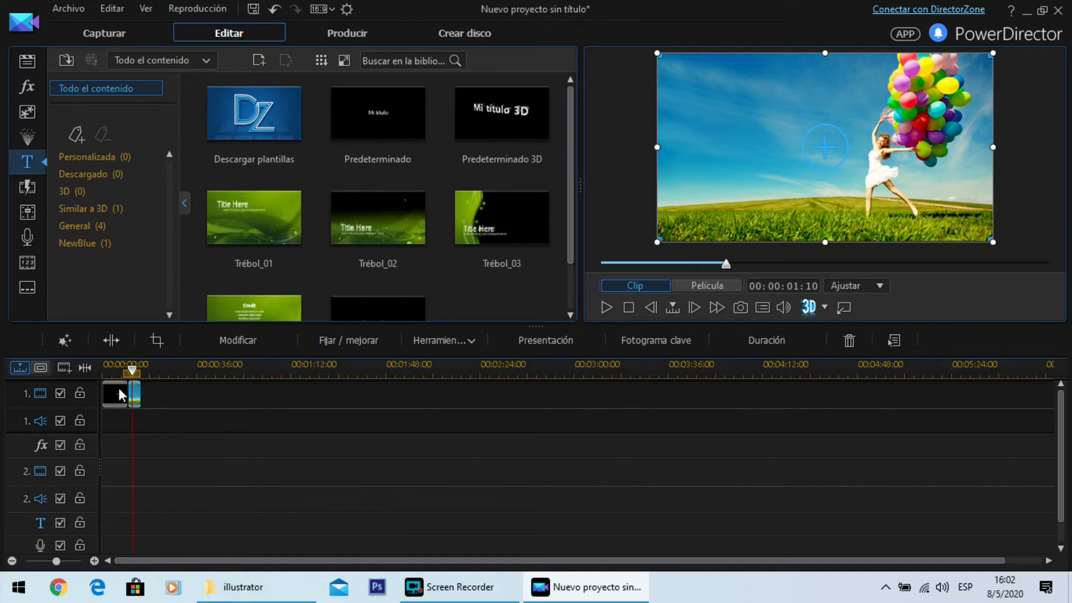
# Return the title clip to the title track and extend the balloon image back to the timeline start, making it 10 seconds long.
pyautogui.click(122, 394)
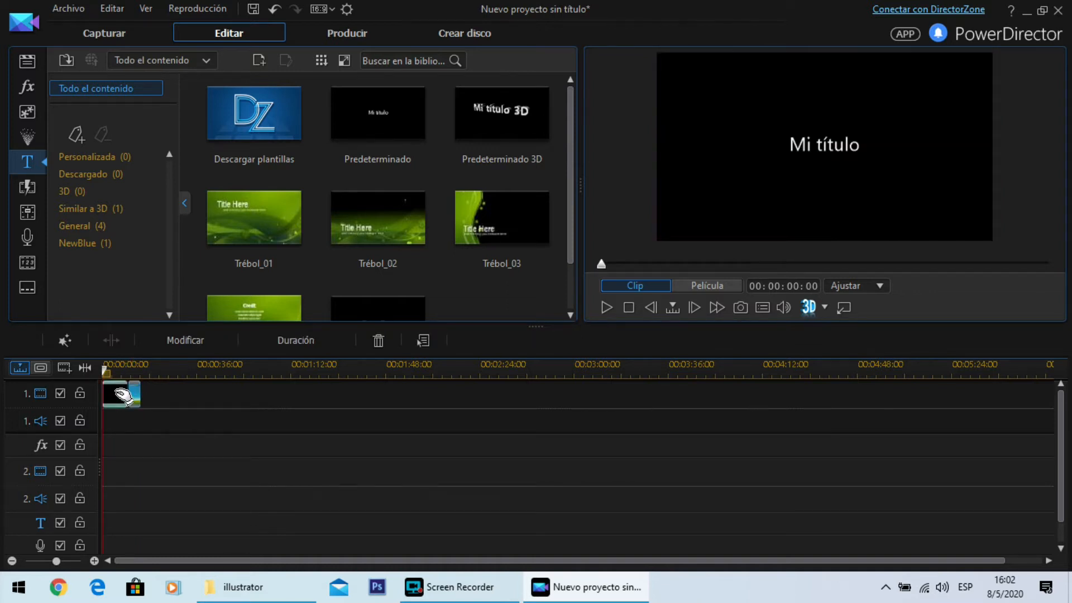
pyautogui.moveTo(122, 394); pyautogui.dragTo(109, 525)
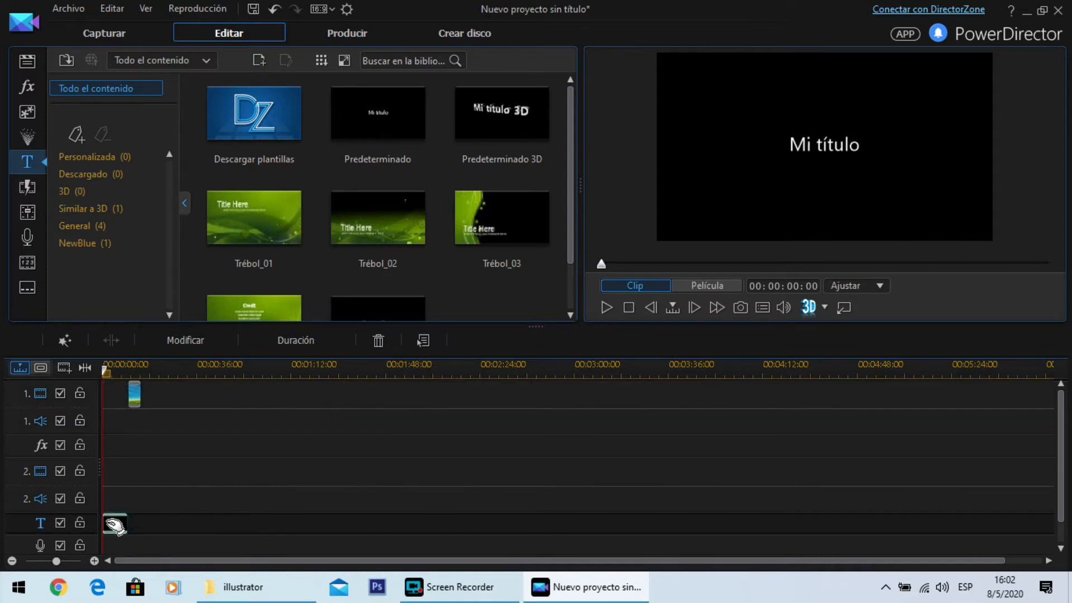
pyautogui.click(134, 398)
pyautogui.moveTo(135, 403)
pyautogui.mouseDown()
pyautogui.moveTo(115, 398)
pyautogui.moveTo(129, 396)
pyautogui.mouseUp()
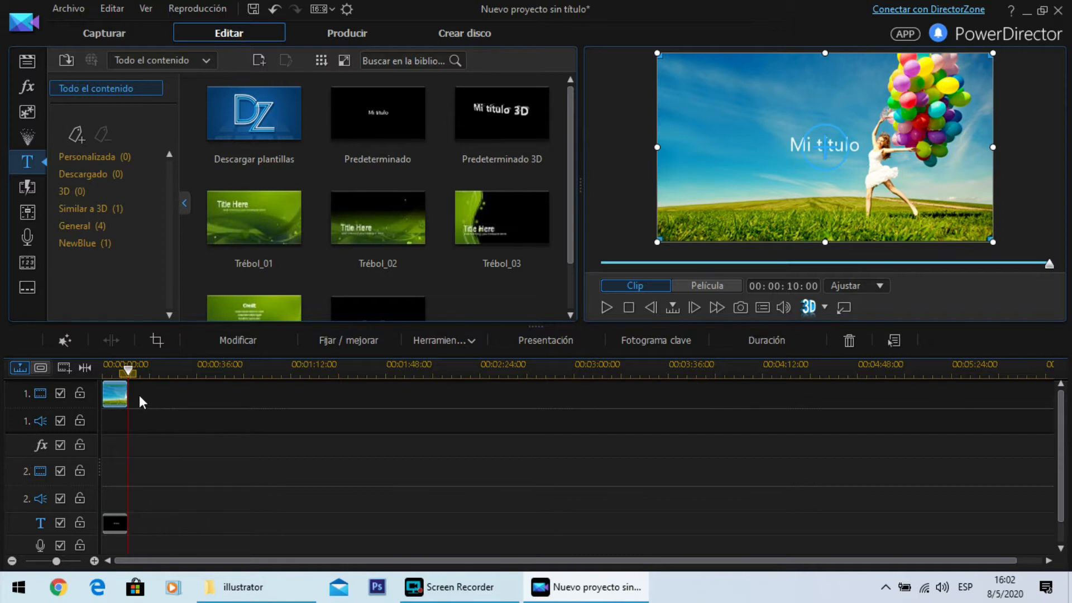
pyautogui.moveTo(128, 374); pyautogui.dragTo(119, 373)
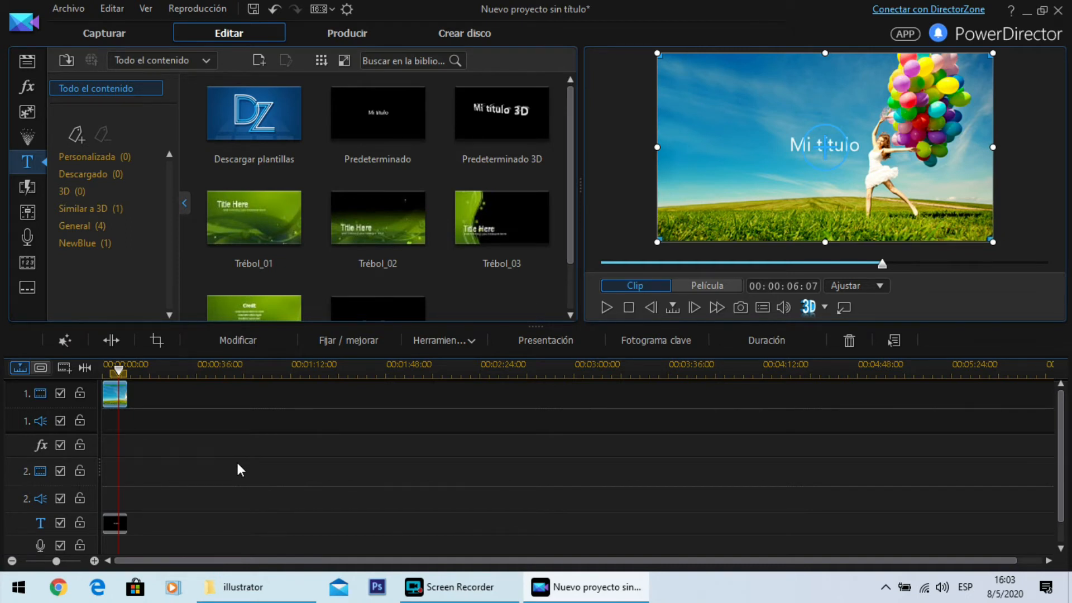
# Append sunrise 01.jpg and extreme sports 01.jpg to video track 1 and extend the title clip to 20 seconds.
pyautogui.click(35, 63)
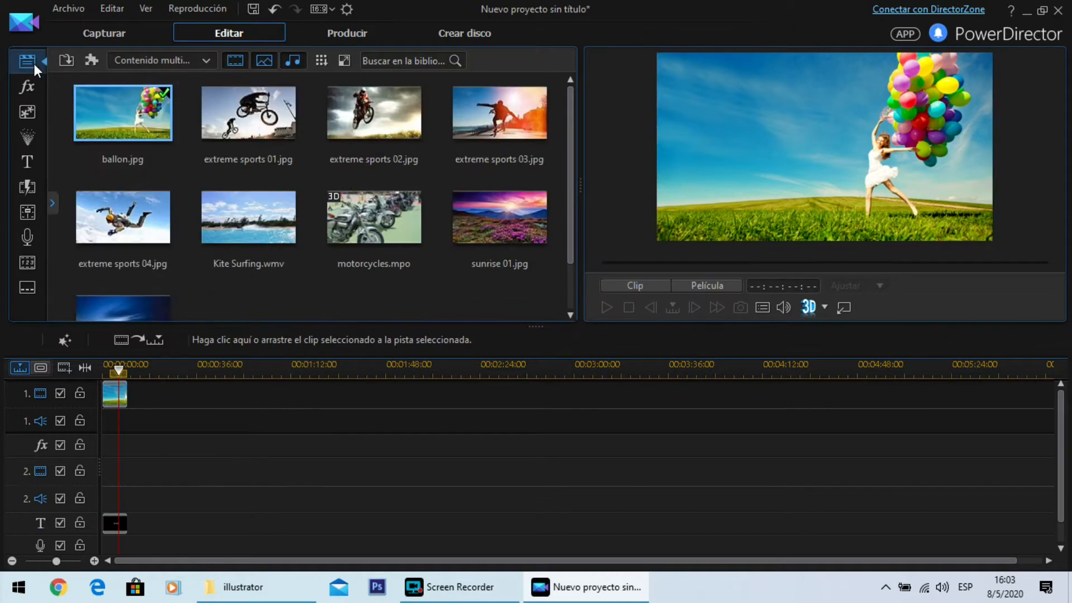
pyautogui.moveTo(506, 217); pyautogui.dragTo(134, 394)
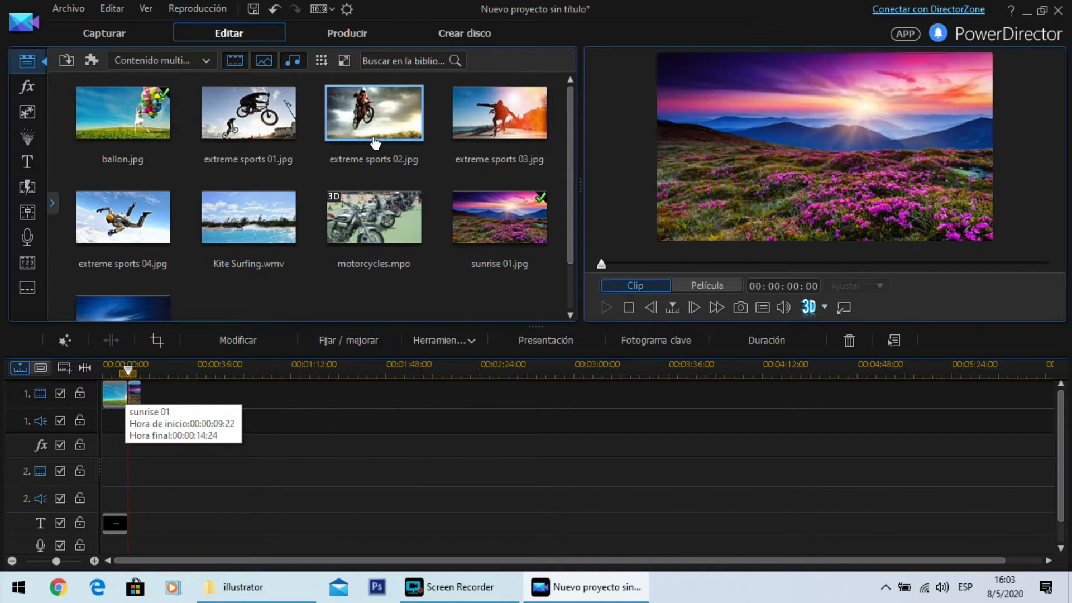
pyautogui.moveTo(276, 146); pyautogui.dragTo(140, 400)
pyautogui.click(116, 525)
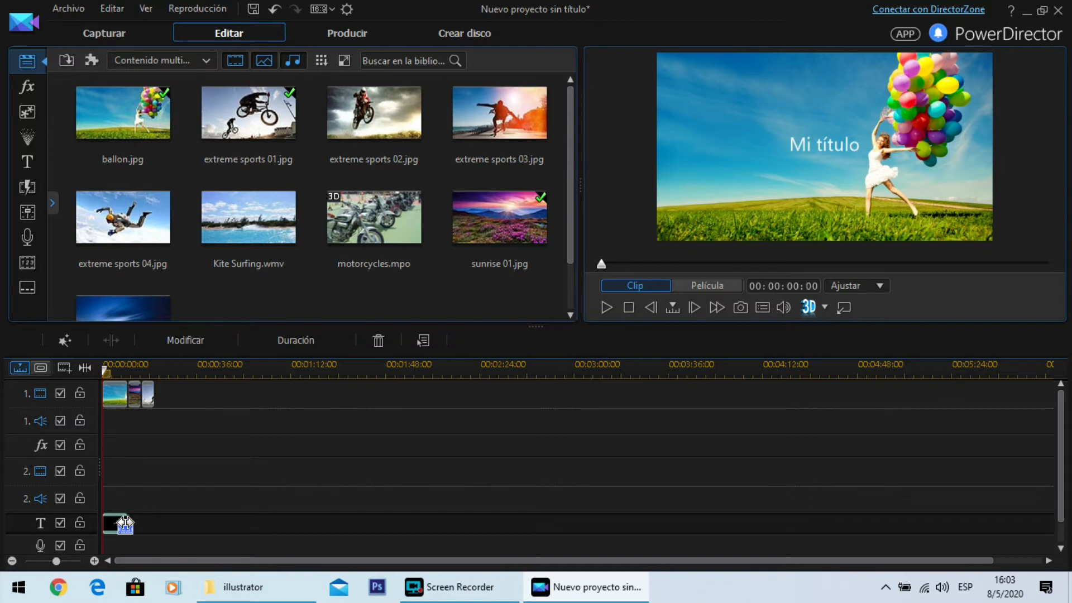
pyautogui.moveTo(125, 524); pyautogui.dragTo(153, 526)
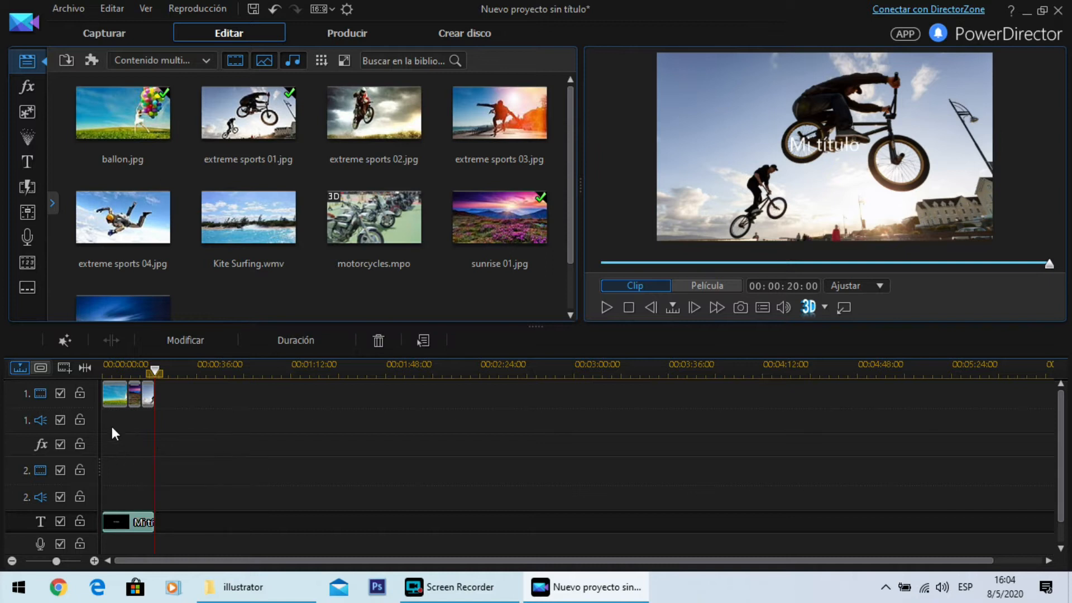
# Move the balloon image to the end of video track 1 and shorten the title clip to 10 seconds.
pyautogui.click(117, 398)
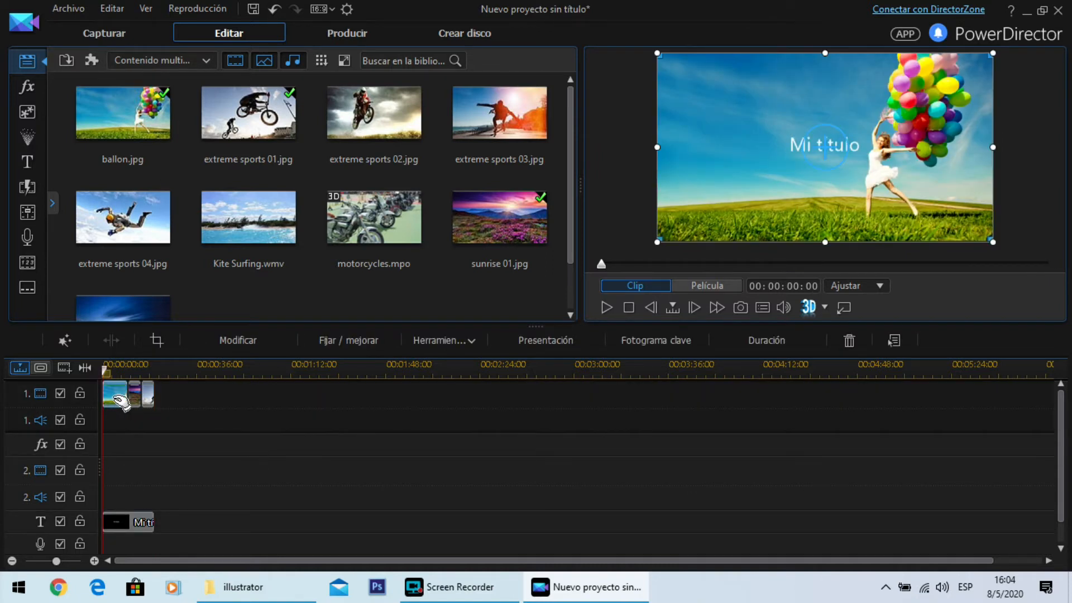
pyautogui.moveTo(119, 400); pyautogui.dragTo(171, 397)
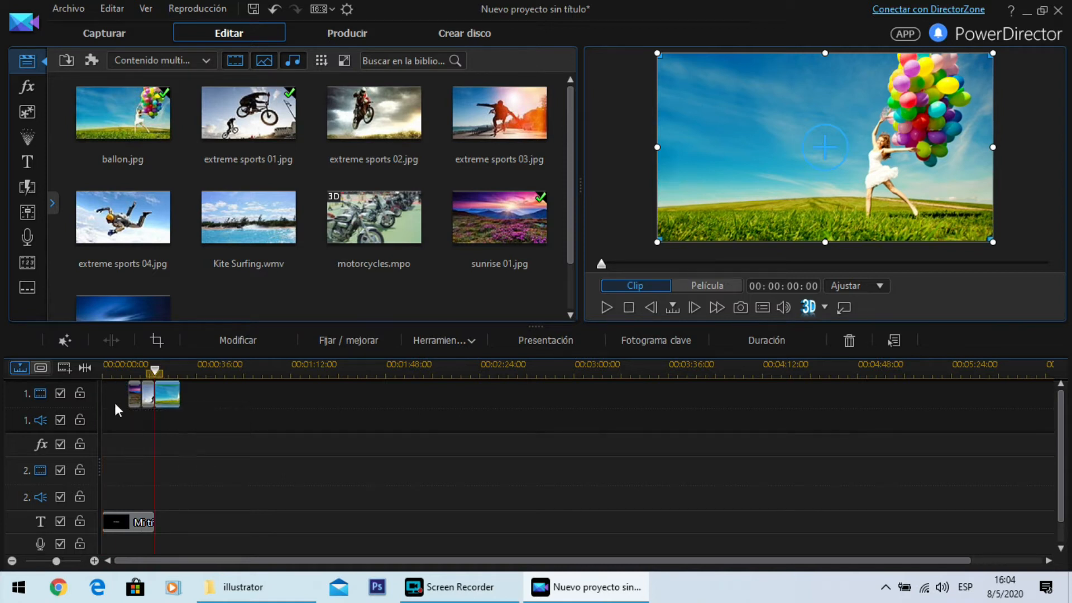
pyautogui.click(149, 527)
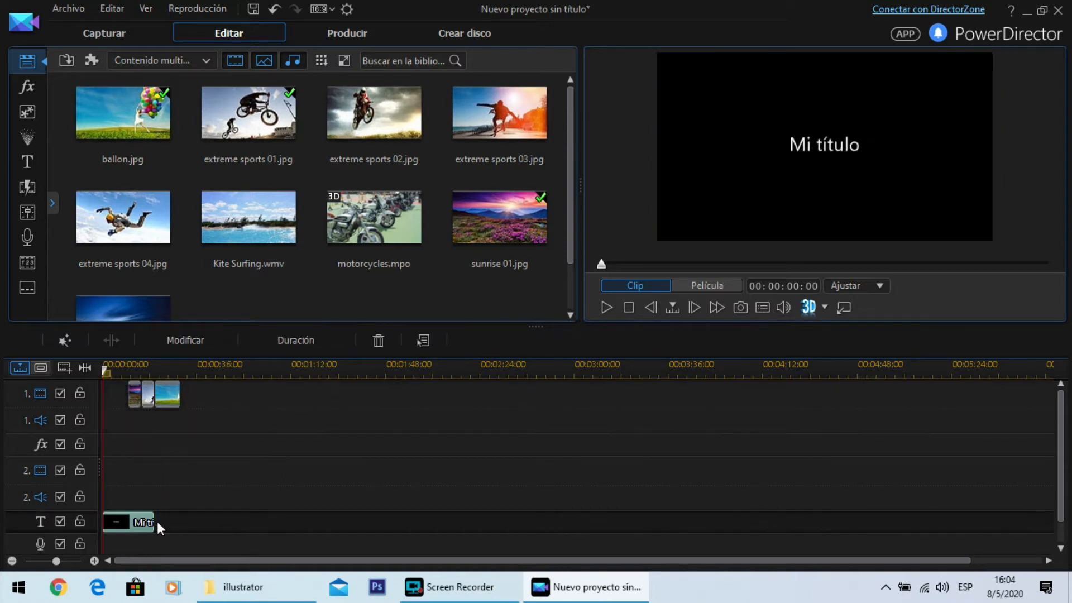
pyautogui.moveTo(153, 520); pyautogui.dragTo(132, 522)
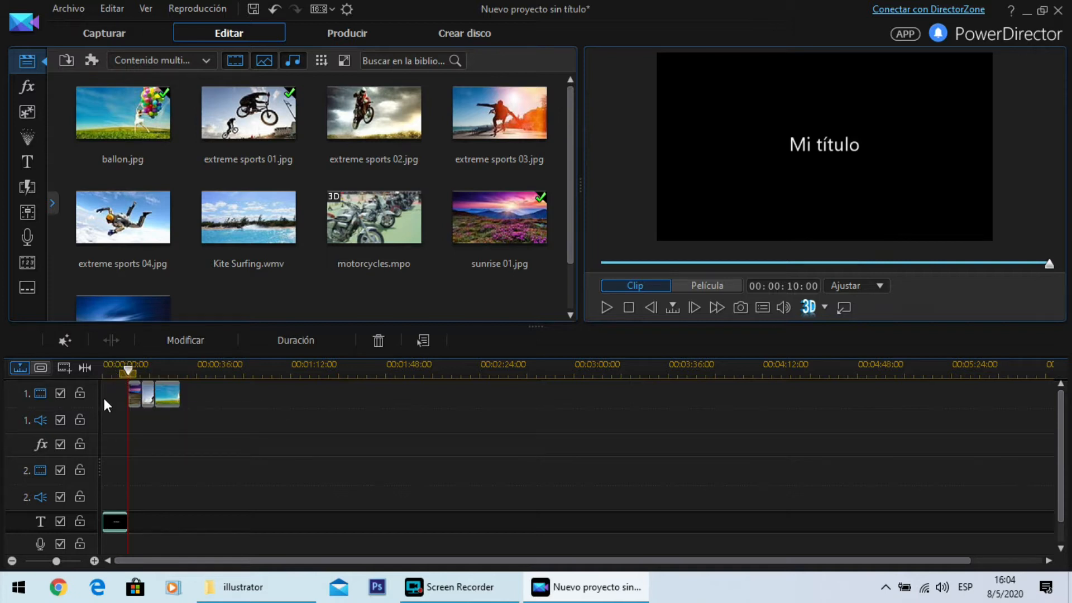
pyautogui.moveTo(129, 371); pyautogui.dragTo(118, 372)
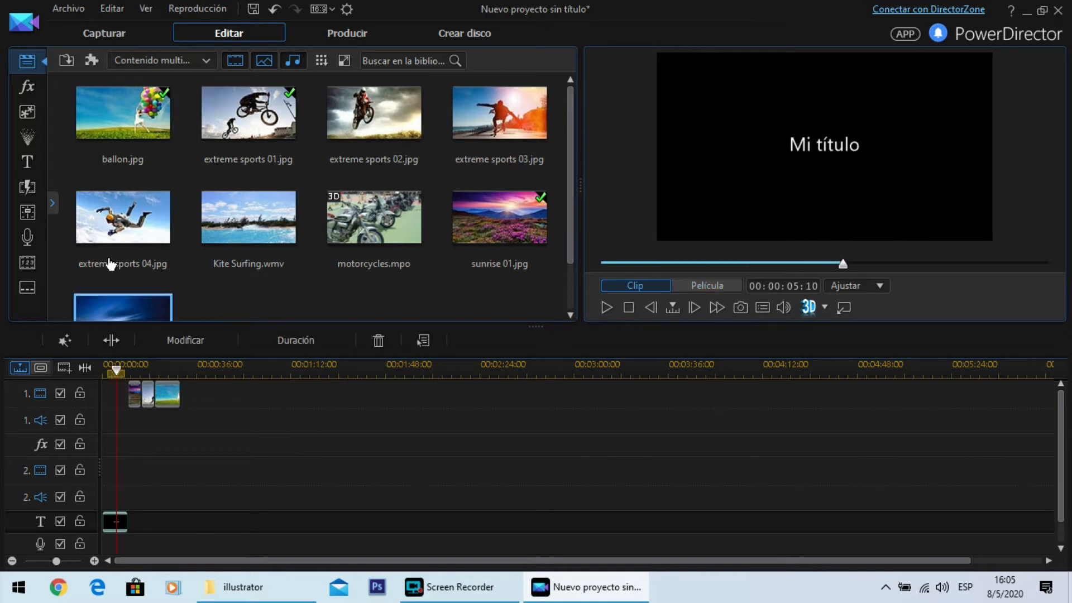
# Place the 0,175,255 colour card in the gap before the sunrise image on video track 1.
pyautogui.click(155, 62)
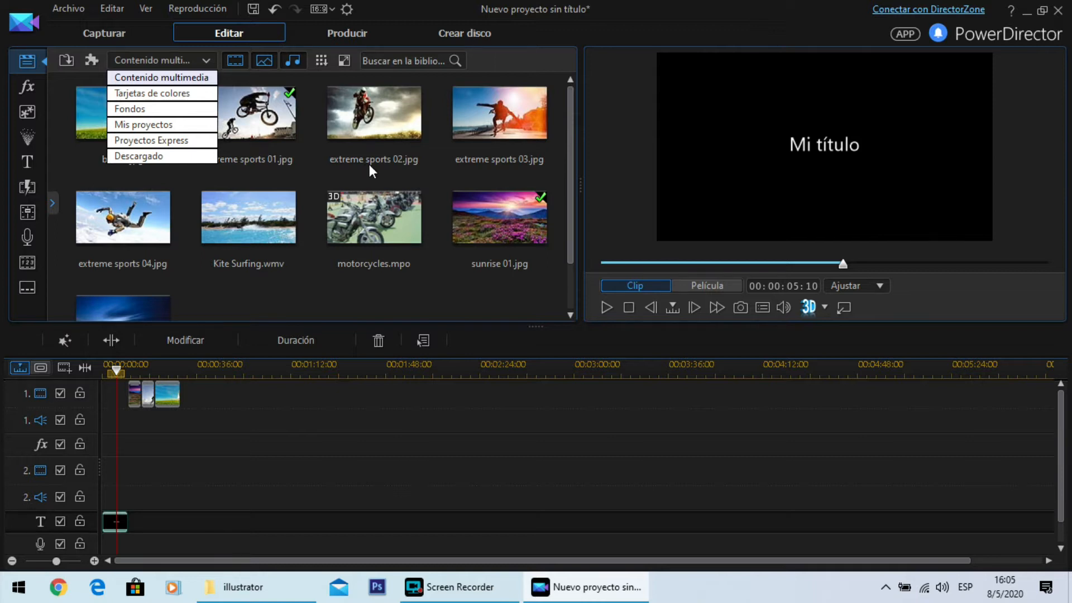
pyautogui.click(159, 94)
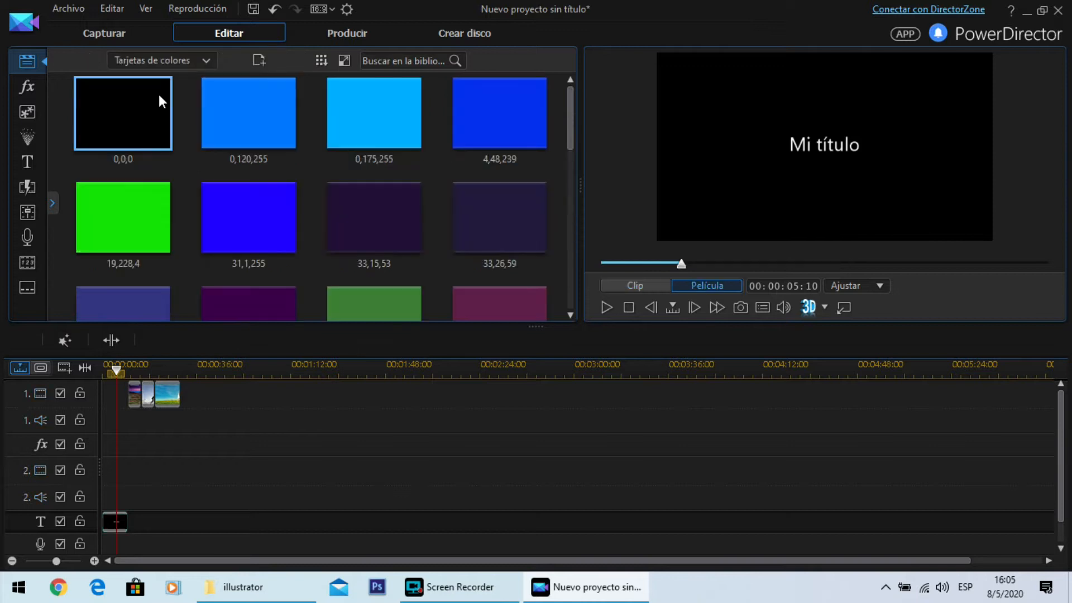
pyautogui.scroll(-3, 420, 241)
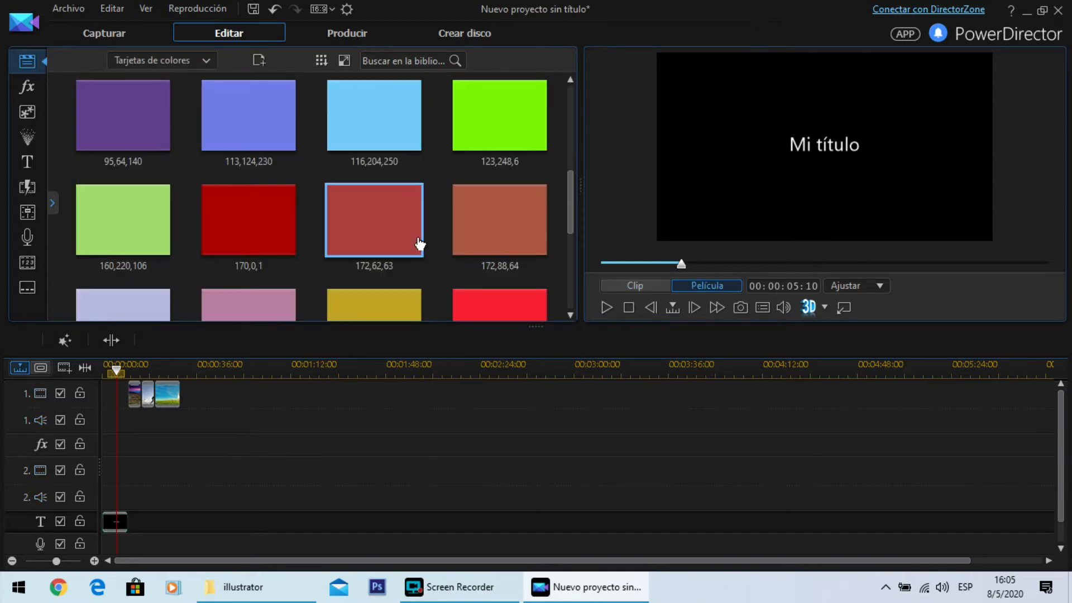
pyautogui.scroll(-3, 420, 242)
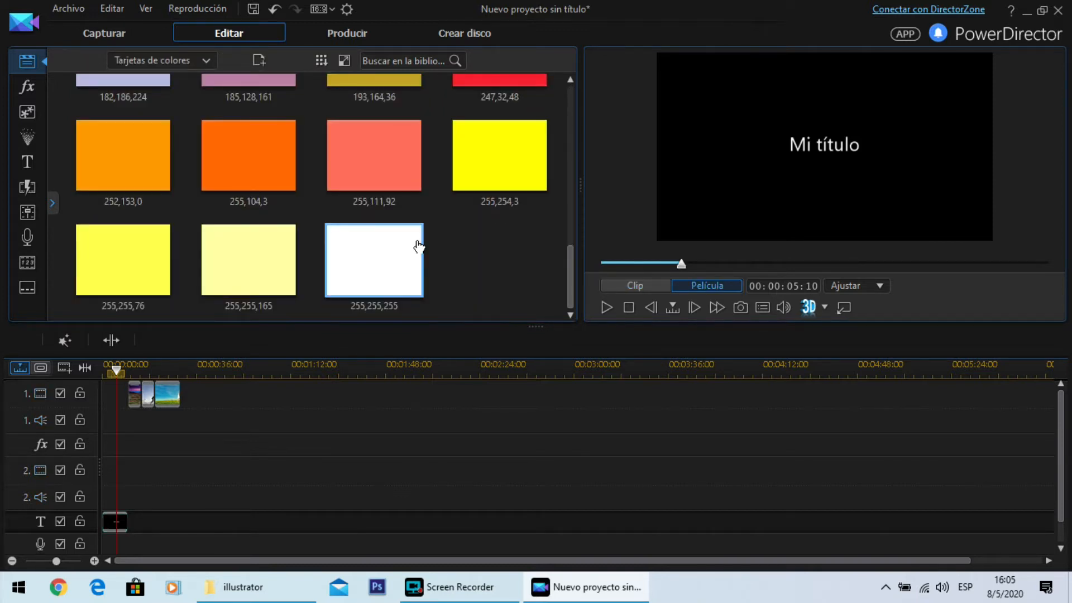
pyautogui.scroll(6, 419, 246)
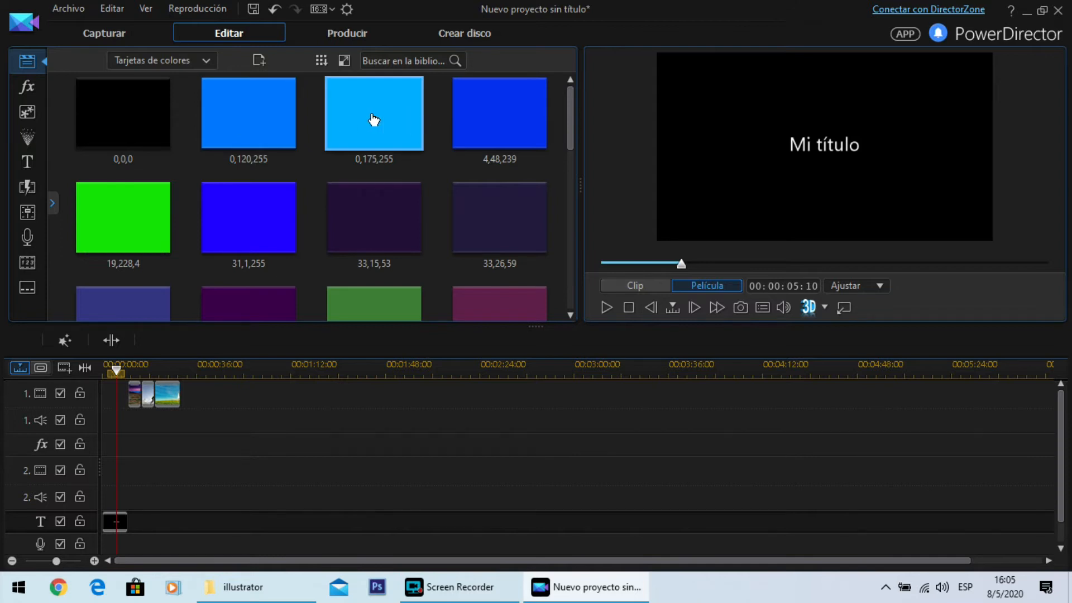
pyautogui.moveTo(374, 120); pyautogui.dragTo(107, 400)
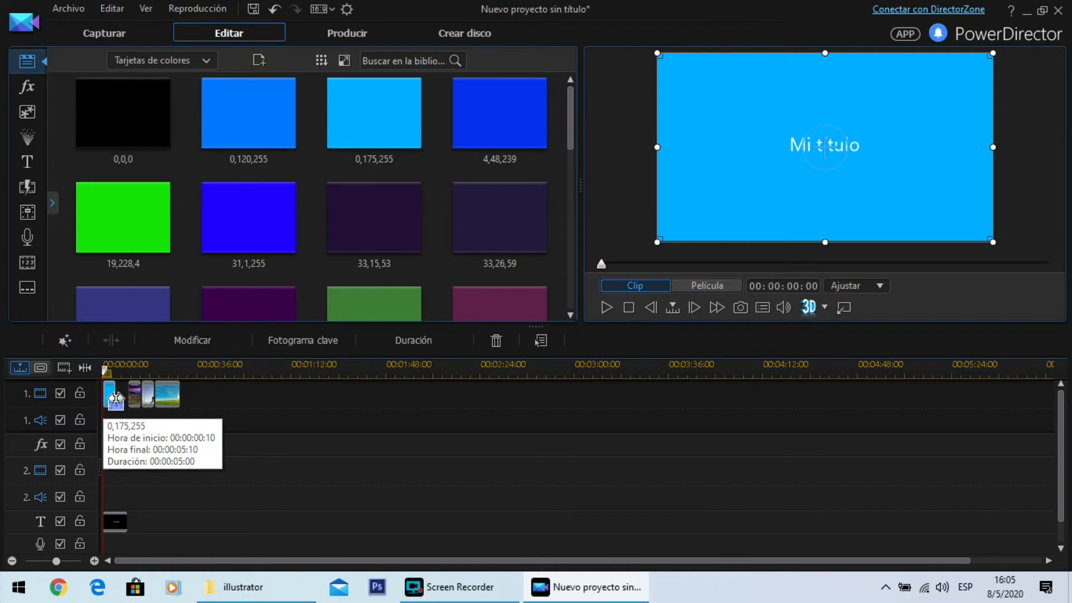
# Extend the blue colour card to the start of the sunrise image and preview the title over it.
pyautogui.moveTo(116, 399); pyautogui.dragTo(127, 398)
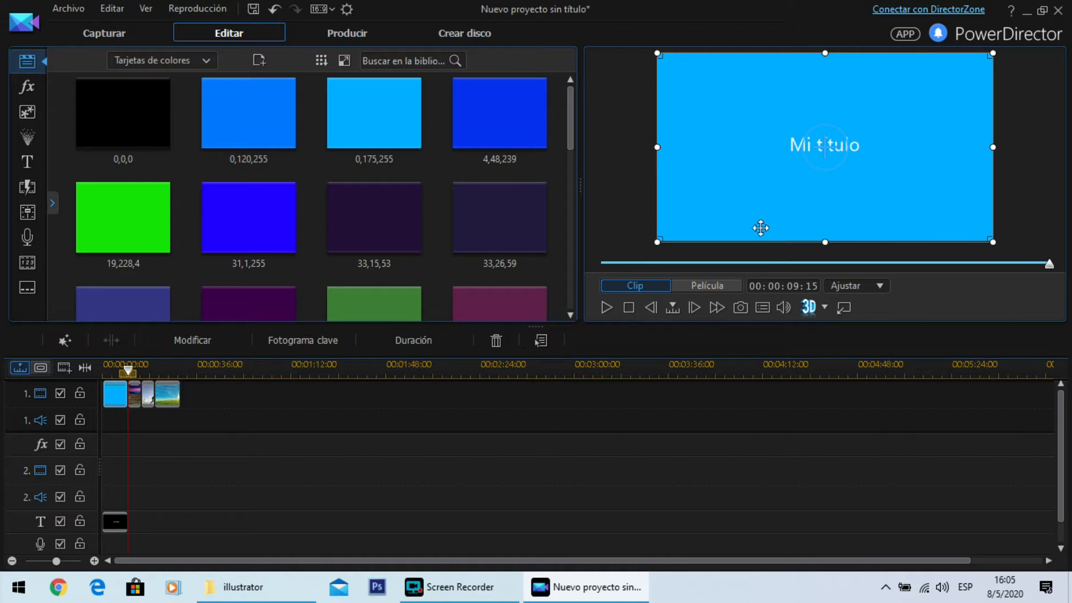
pyautogui.click(123, 367)
pyautogui.moveTo(122, 367); pyautogui.dragTo(118, 366)
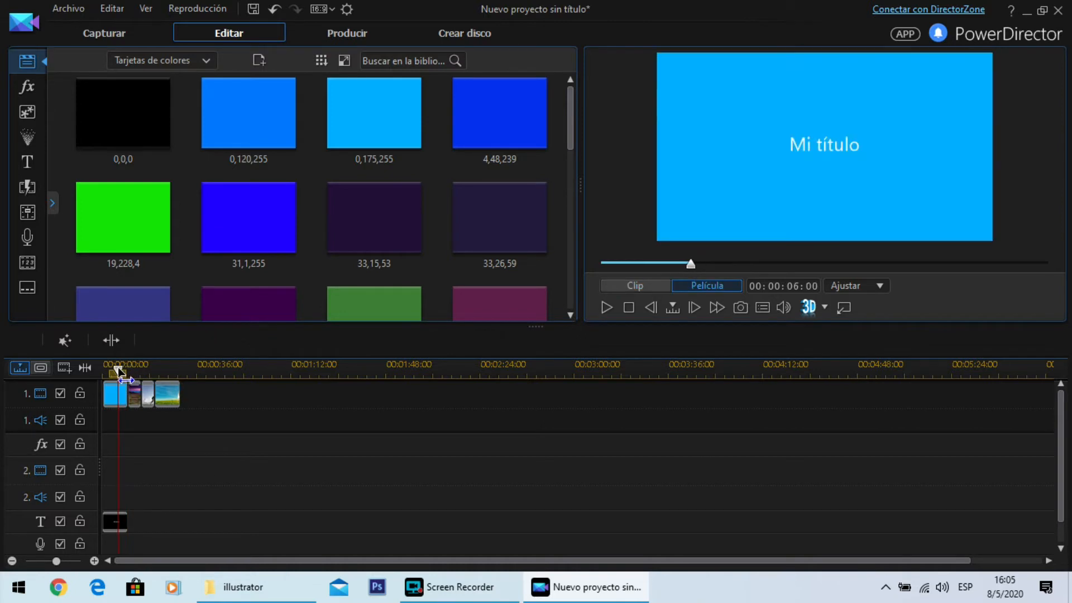
pyautogui.click(116, 393)
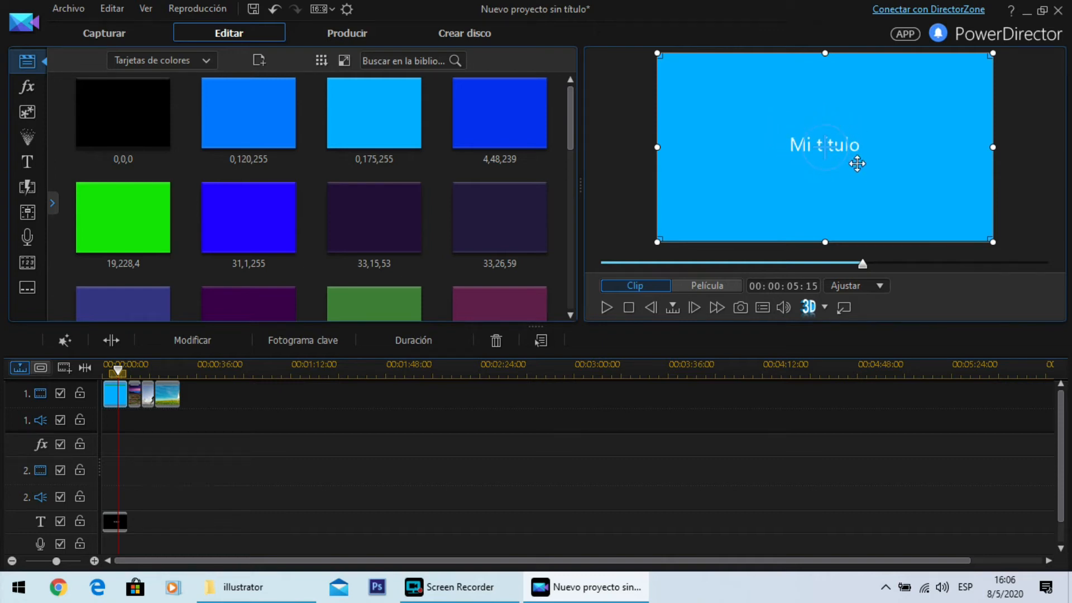
# Open the title clip in the title designer to view its text settings and close it without saving.
pyautogui.click(21, 169)
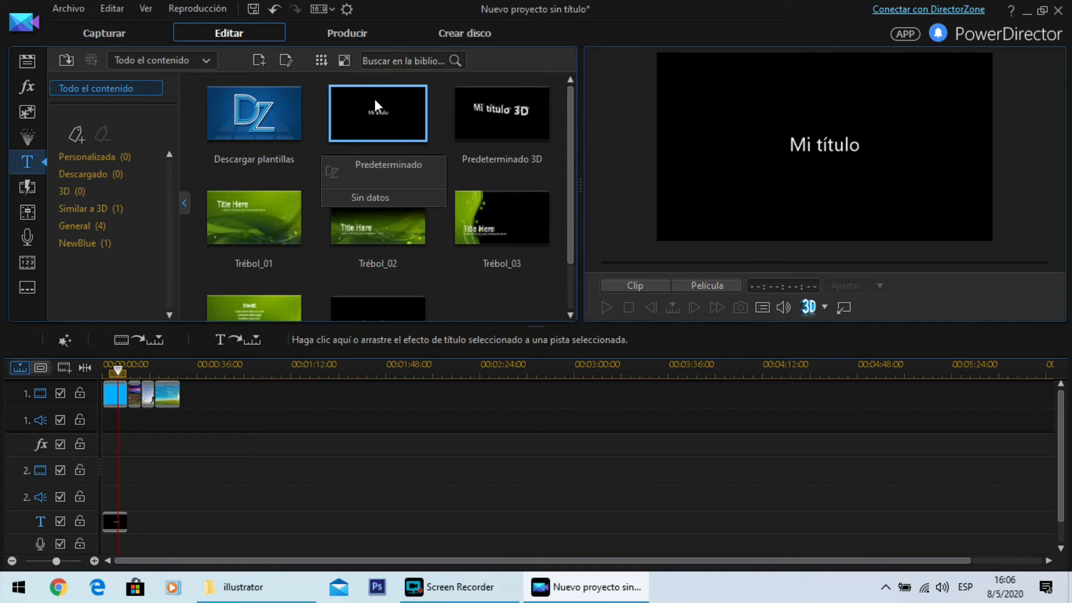
pyautogui.moveTo(106, 526); pyautogui.dragTo(109, 523)
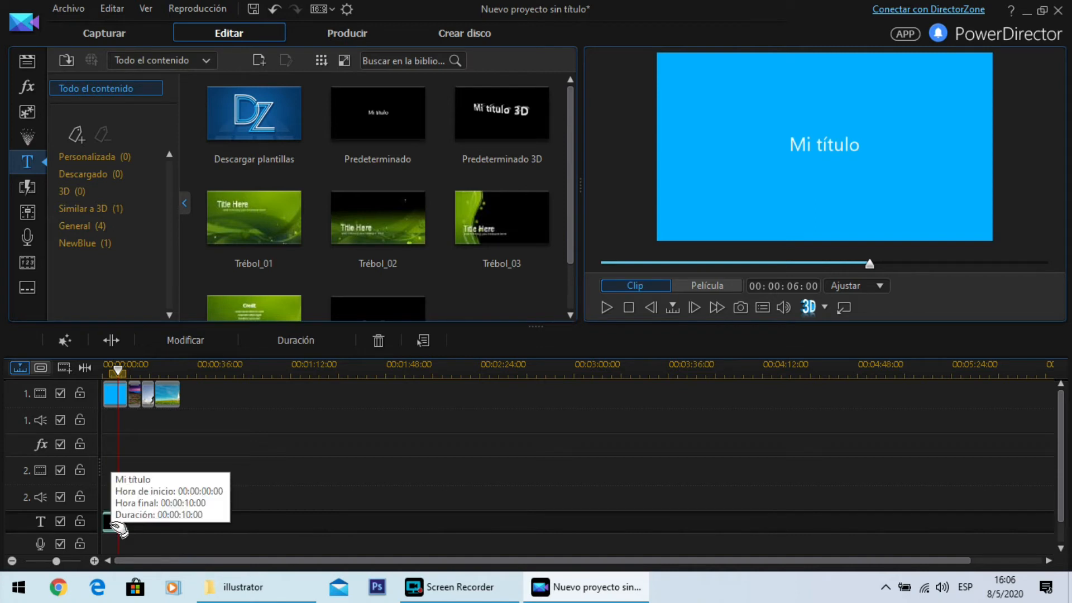
pyautogui.click(114, 525)
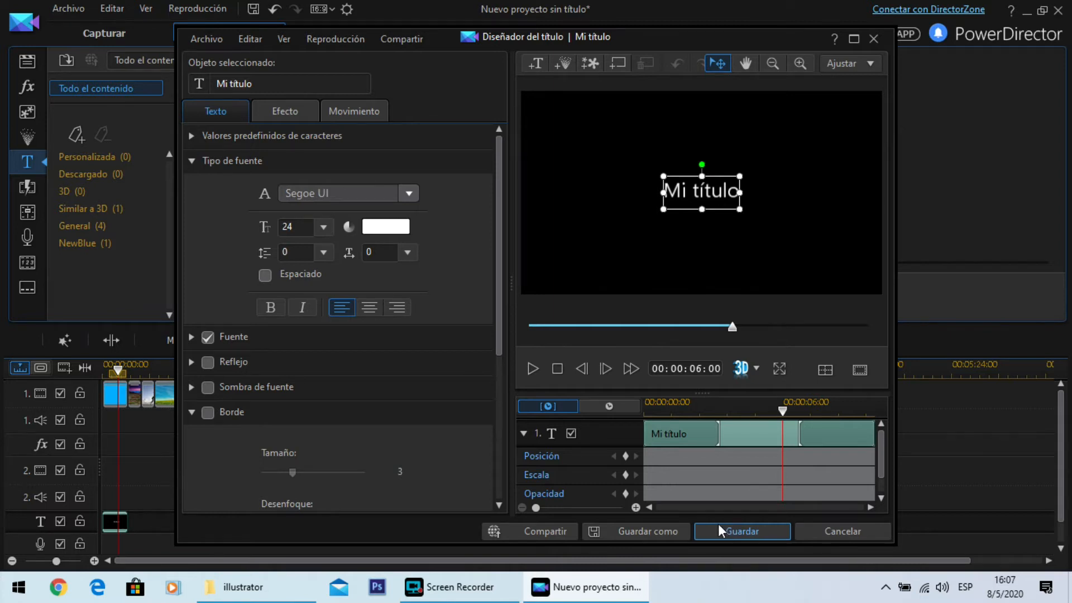
pyautogui.click(843, 535)
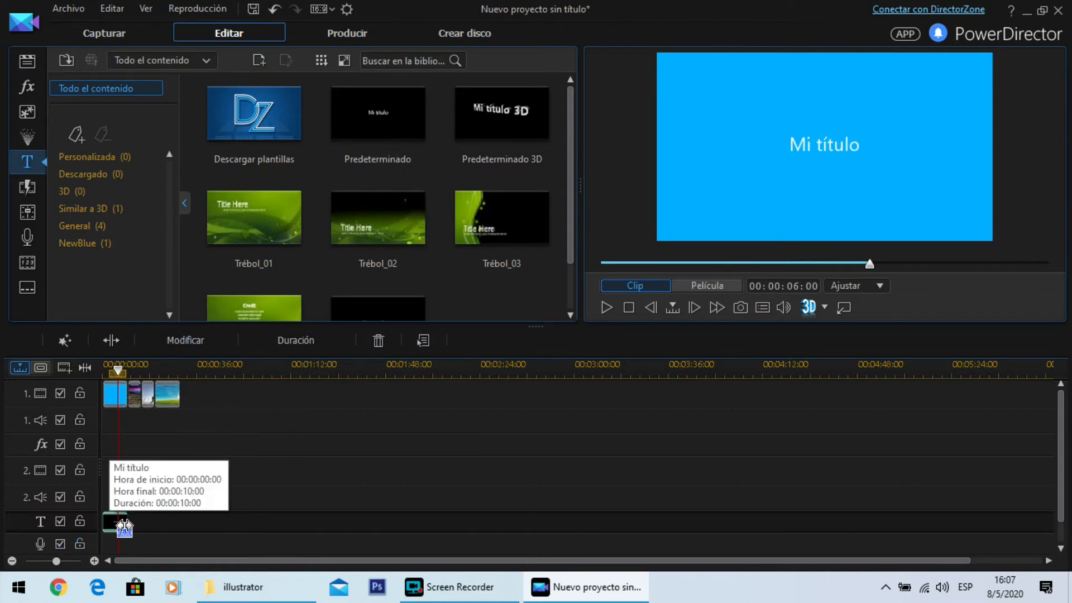
# Adjust the title clip's length on the title track so it ends with the sunrise image at 15 seconds.
pyautogui.moveTo(129, 524); pyautogui.dragTo(178, 526)
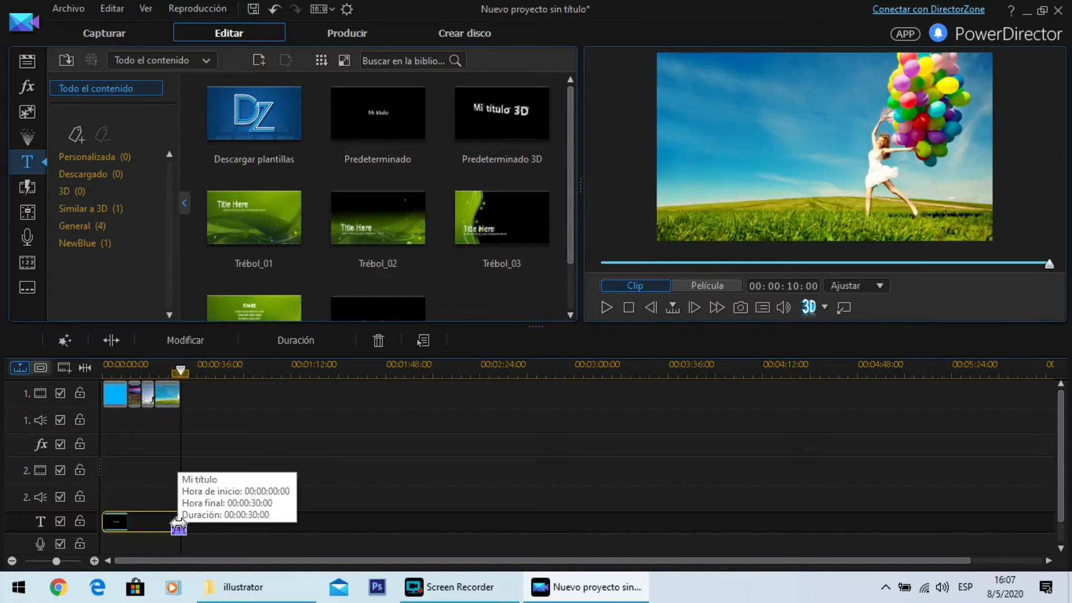
pyautogui.moveTo(178, 525); pyautogui.dragTo(144, 525)
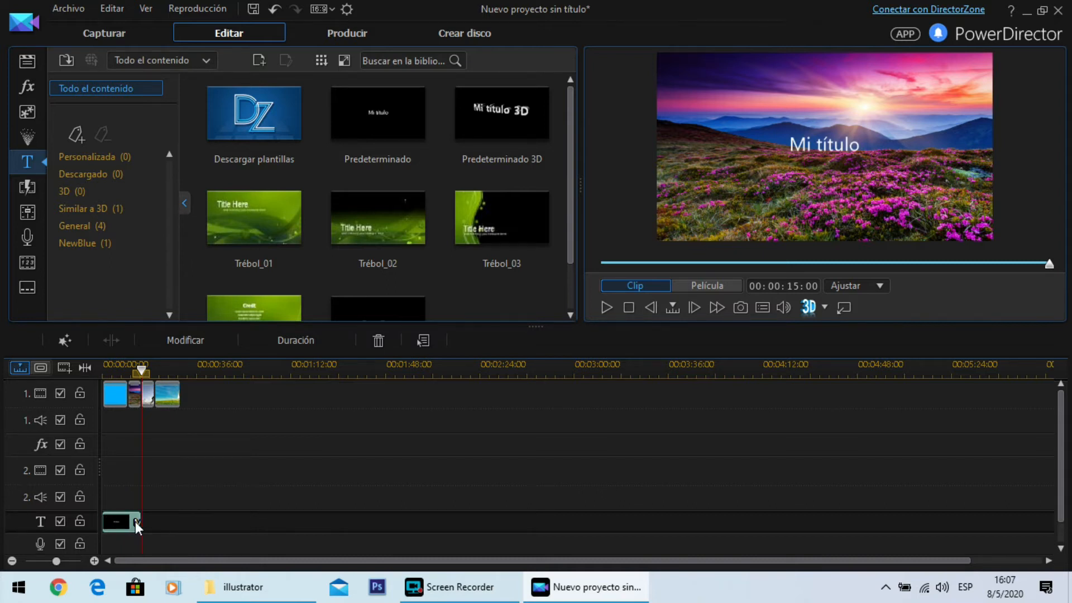
# Open the title clip in the title designer, review its text settings, and collapse the border and font type sections.
pyautogui.doubleClick(135, 521)
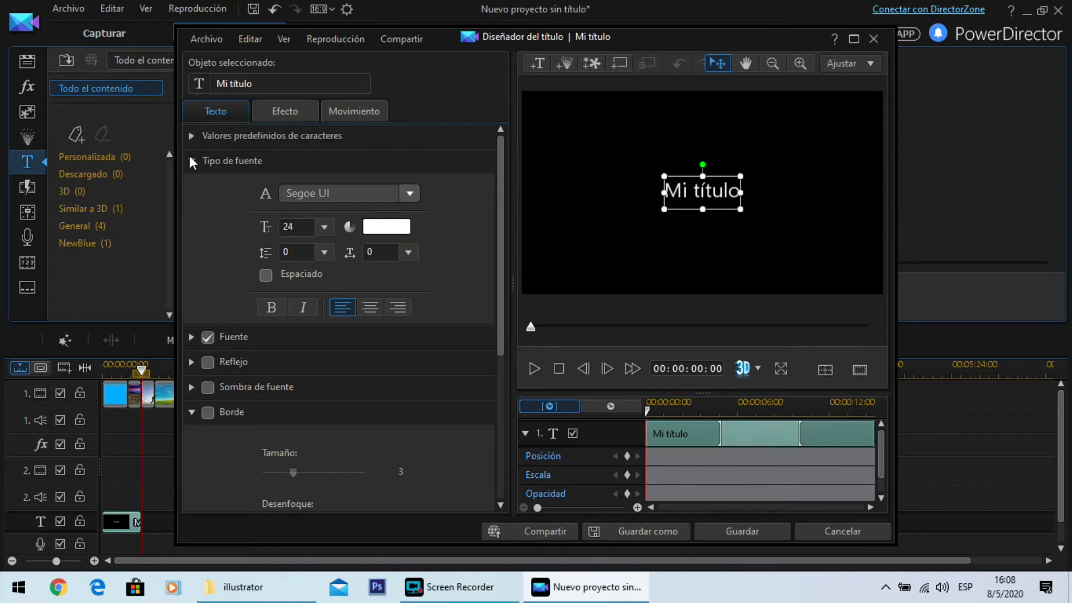
pyautogui.scroll(-1, 351, 453)
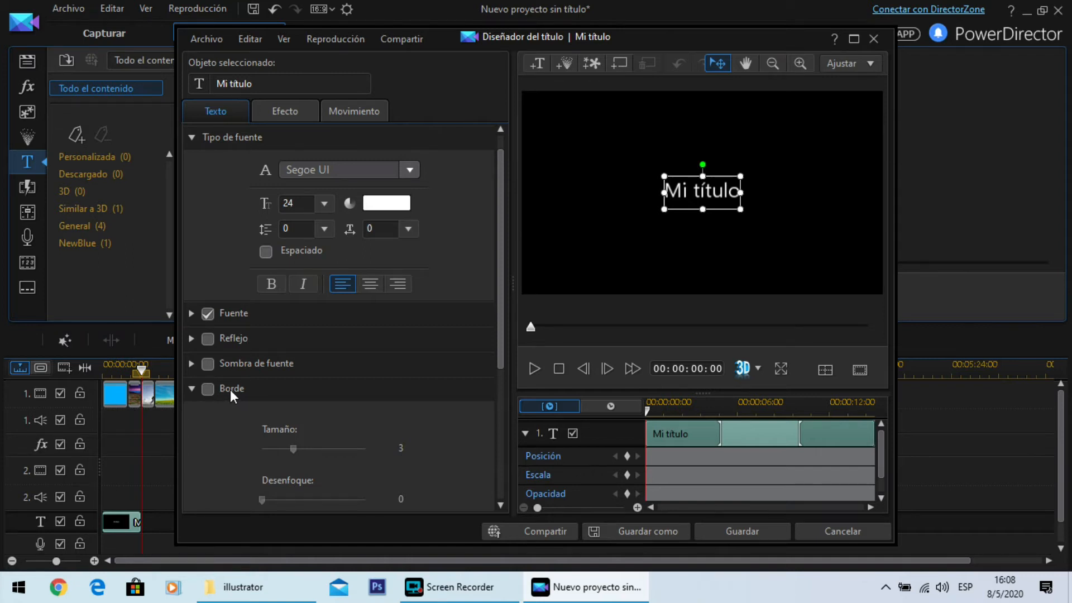
pyautogui.scroll(-2, 290, 419)
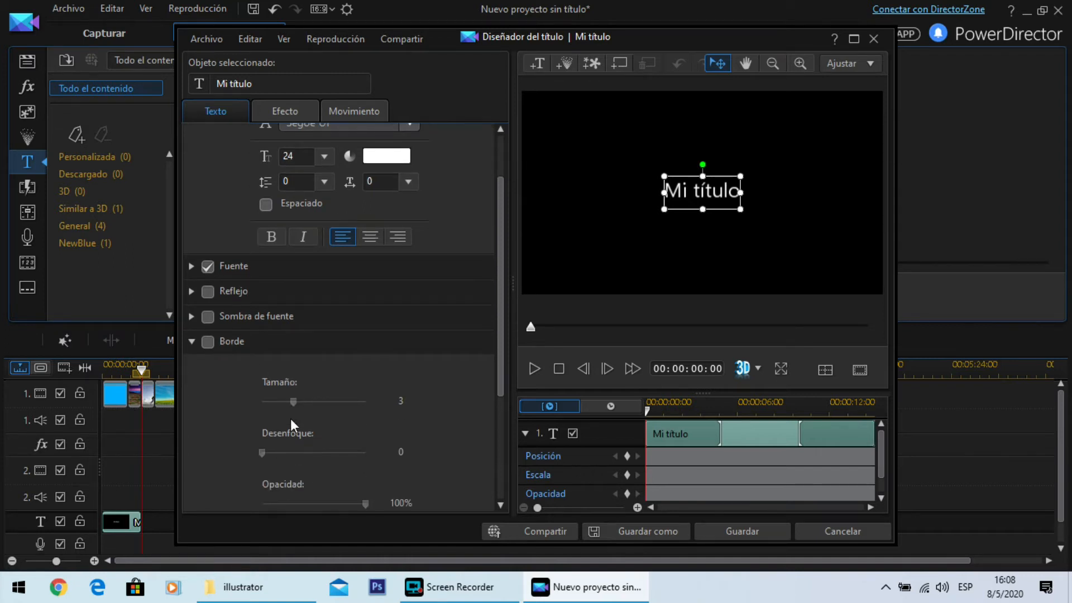
pyautogui.scroll(-3, 291, 425)
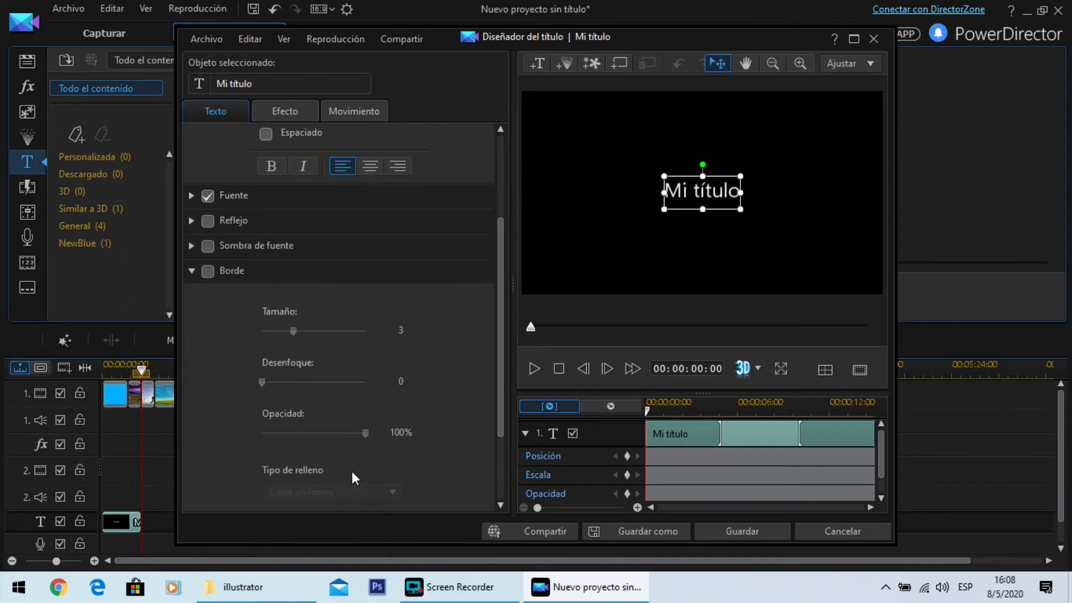
pyautogui.click(191, 272)
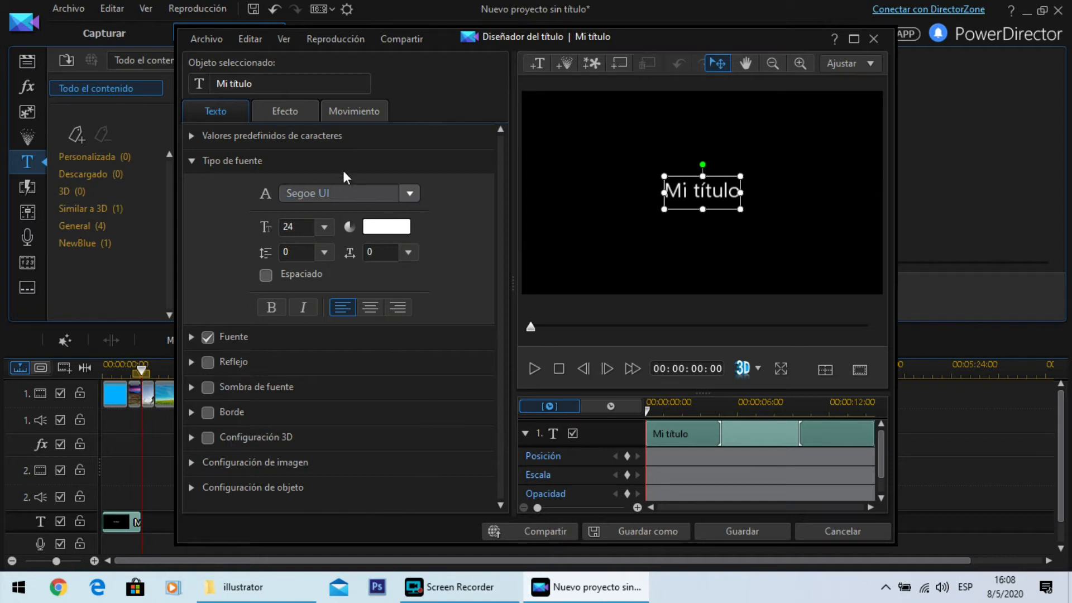
pyautogui.click(191, 160)
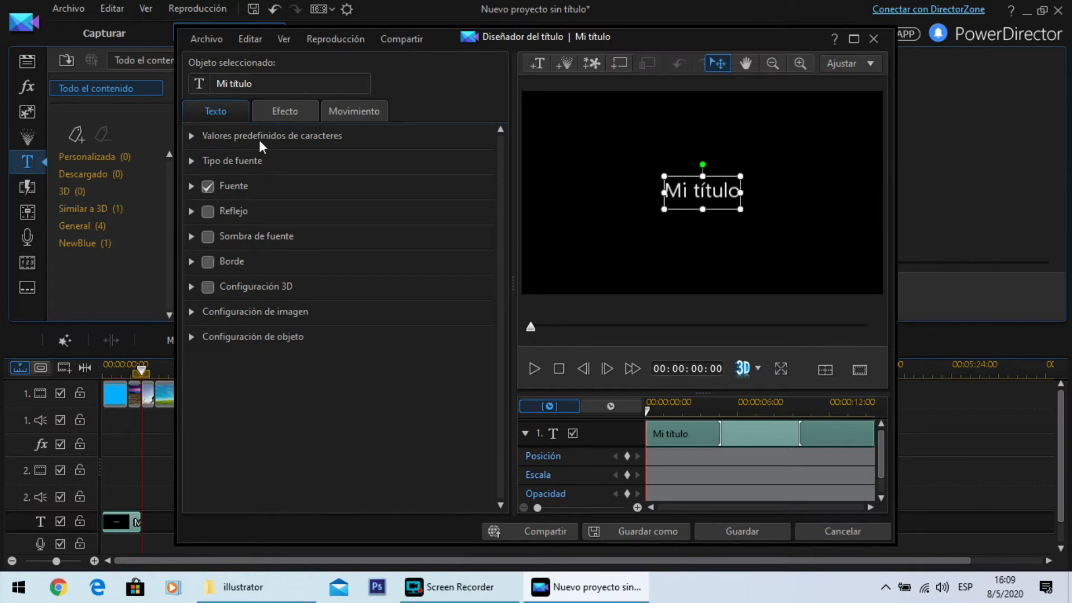
# Try several predefined character styles on the title, including the bold white, yellow italic and orange-red ones.
pyautogui.click(188, 137)
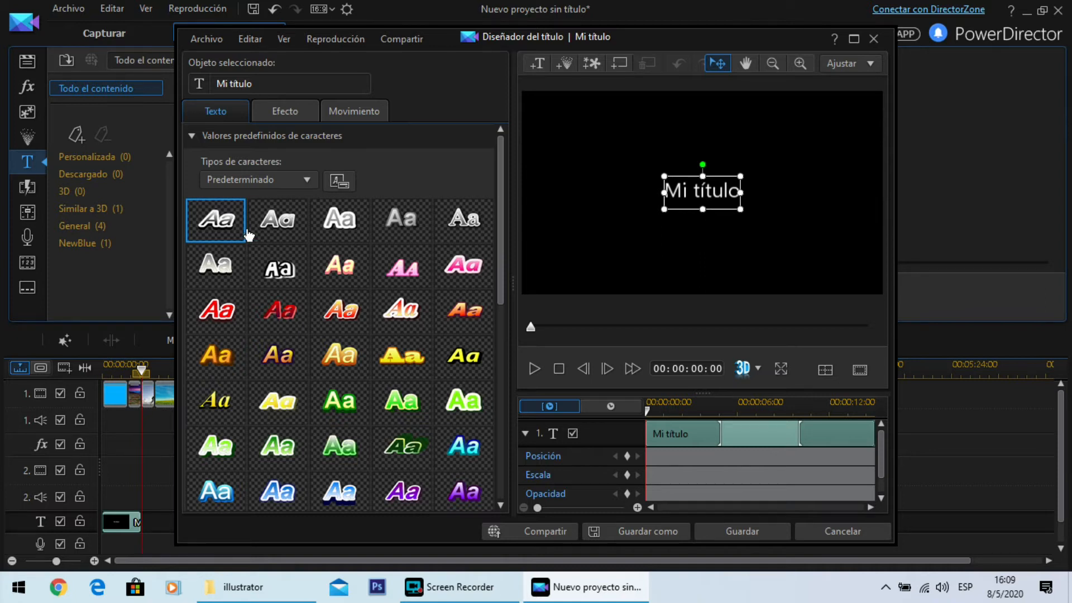
pyautogui.click(339, 233)
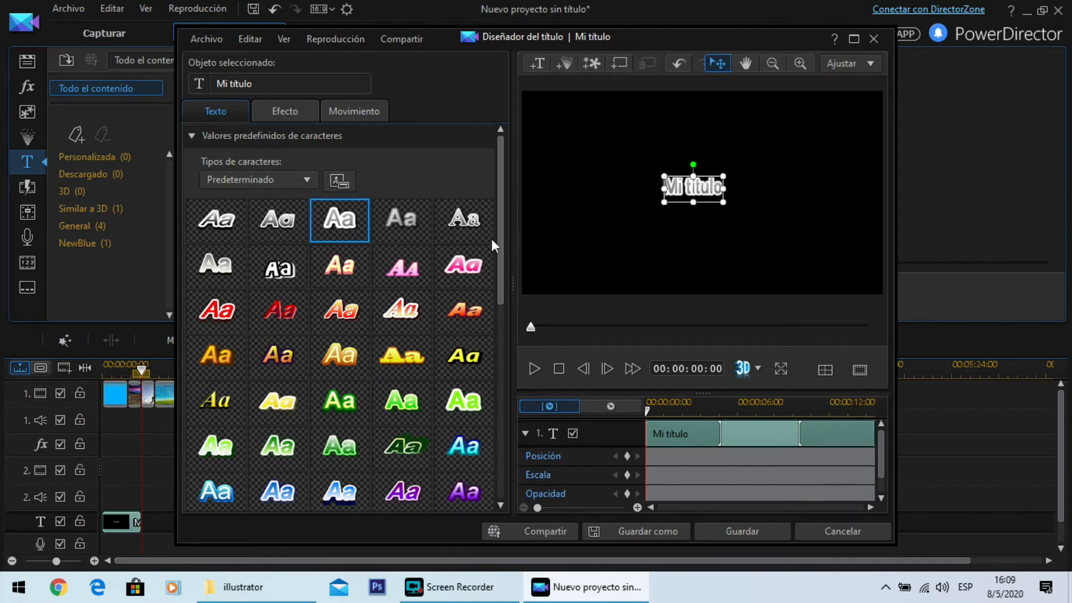
pyautogui.click(466, 363)
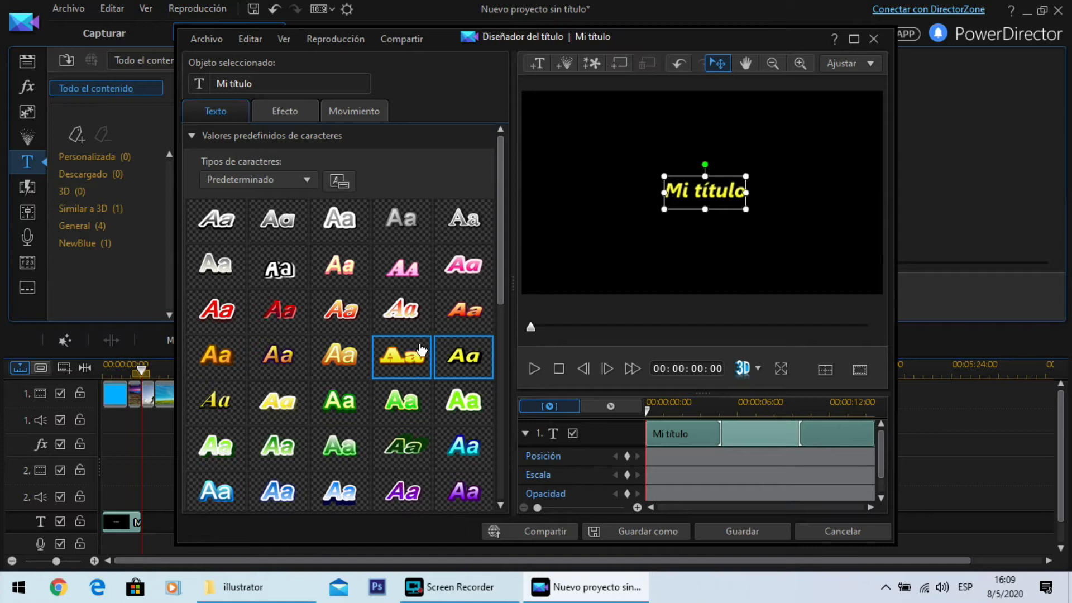
pyautogui.scroll(-3, 405, 357)
pyautogui.scroll(-3, 420, 379)
pyautogui.scroll(-1, 421, 378)
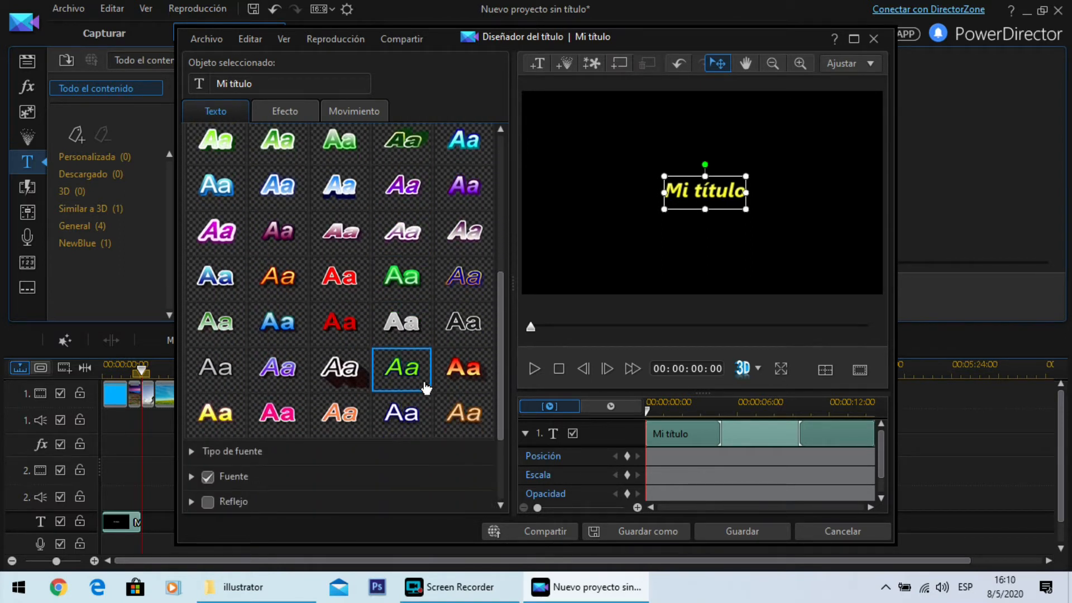
pyautogui.click(482, 382)
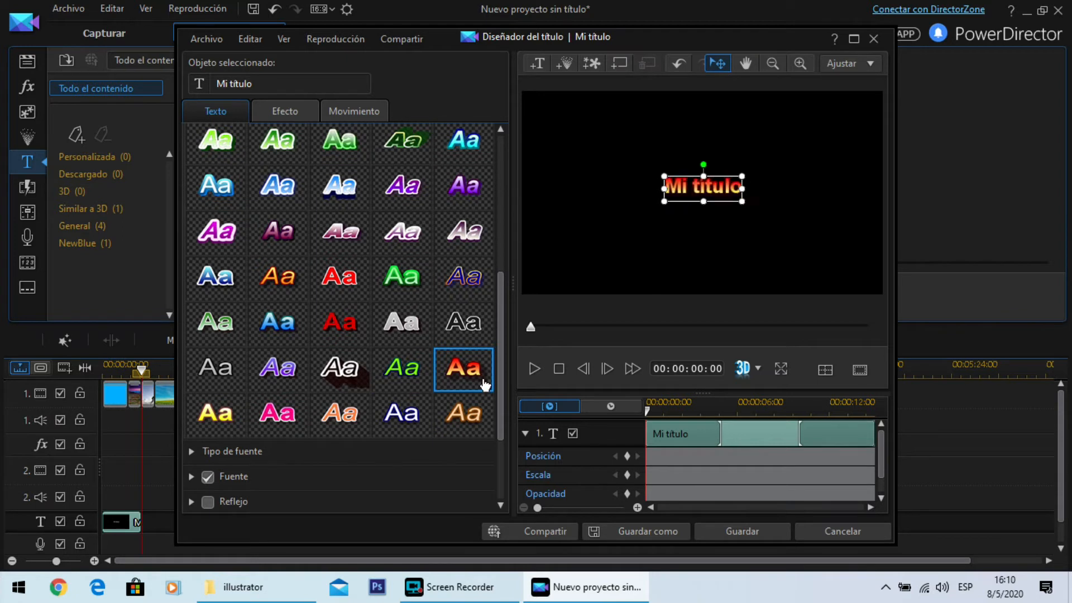
pyautogui.click(330, 379)
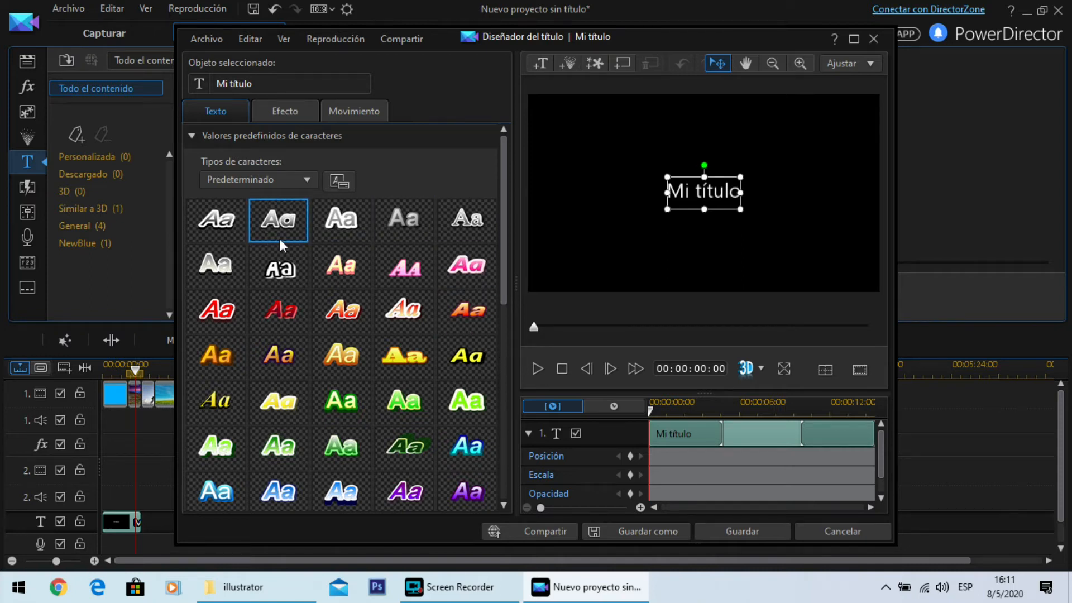
# Try more predefined character styles and apply the bold white style with a dark green outline to the title.
pyautogui.click(284, 278)
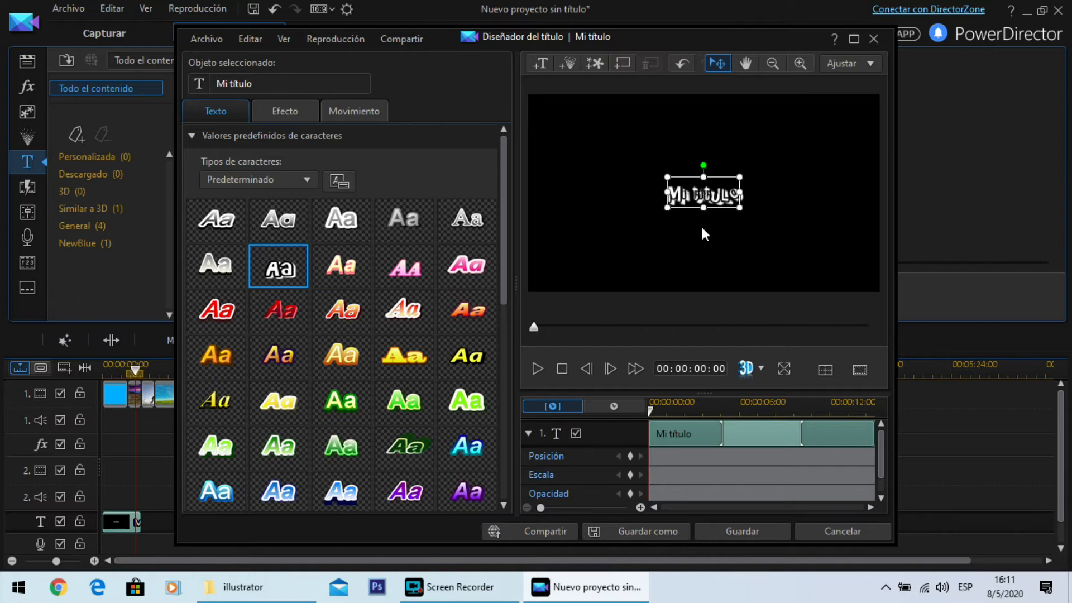
pyautogui.click(404, 219)
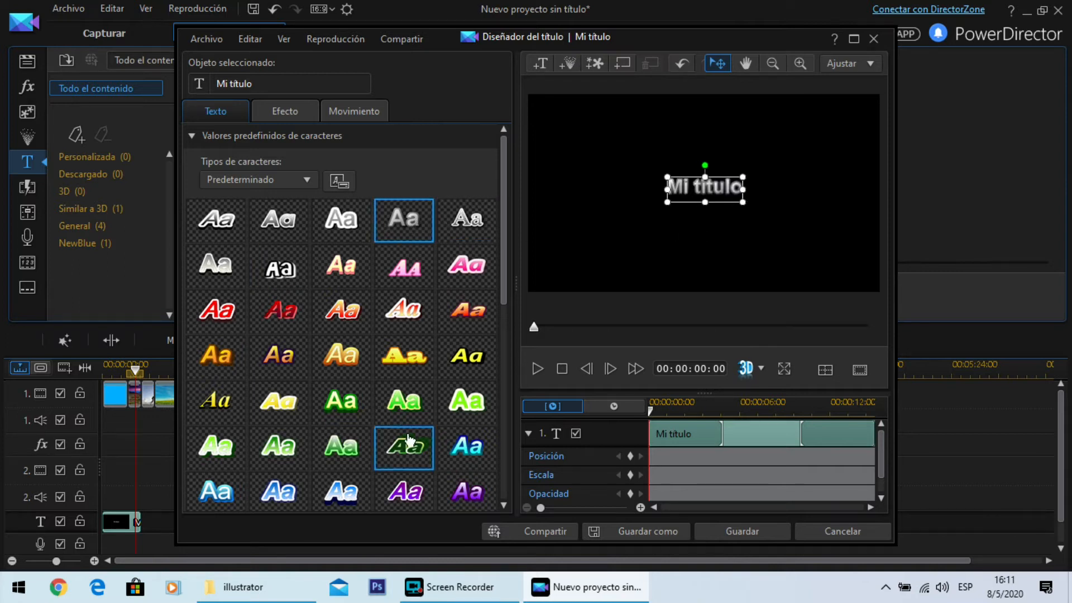
pyautogui.click(416, 363)
pyautogui.click(416, 327)
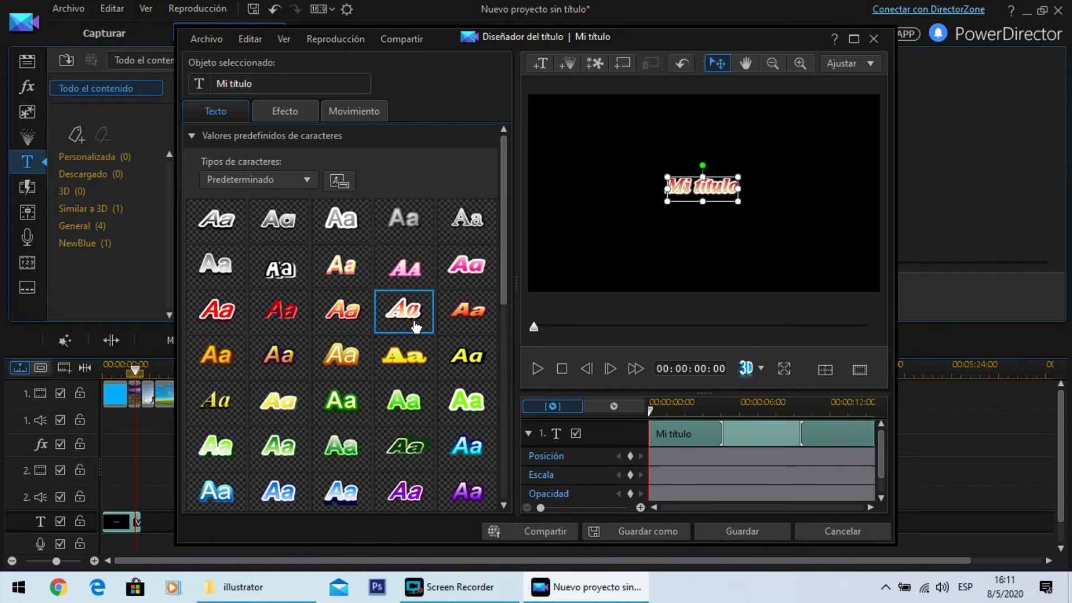
pyautogui.click(358, 399)
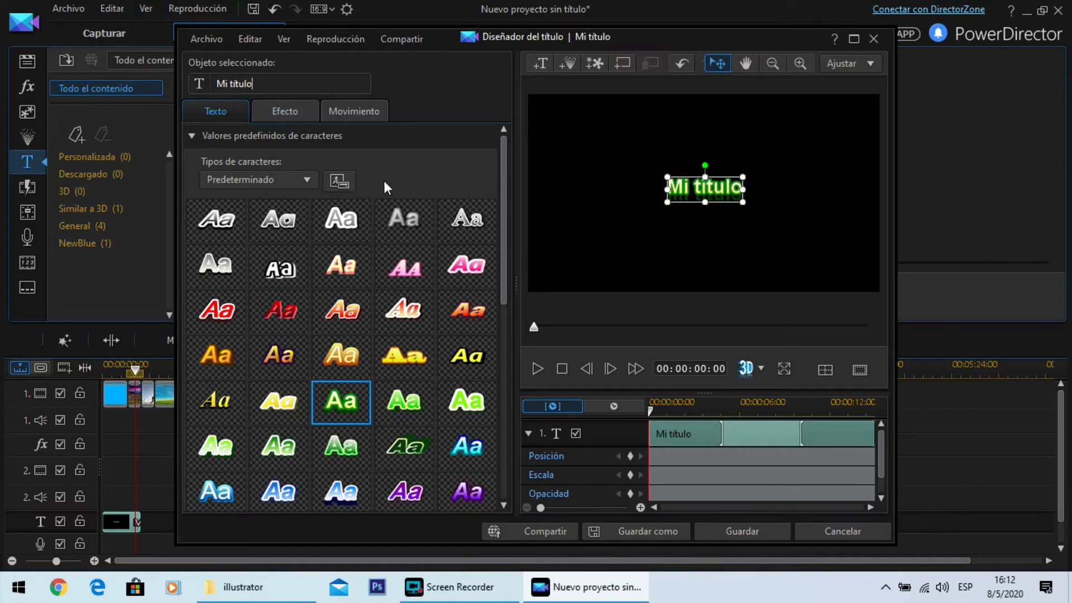
# Replace the title text with "Paisajes" in the selected object's text.
pyautogui.write('sjskdj')
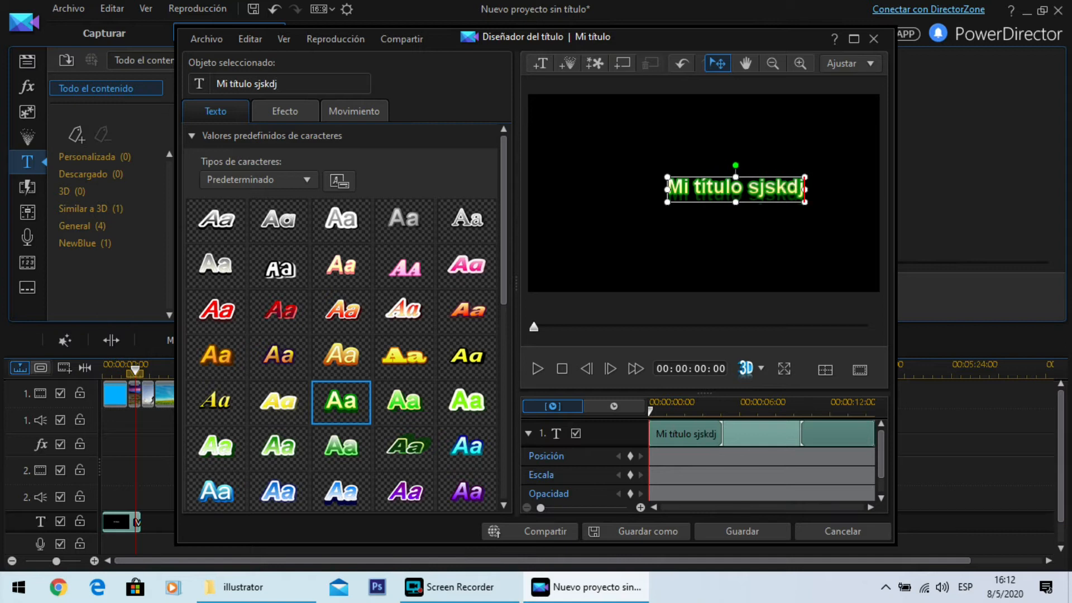
pyautogui.press('BackSpace')
pyautogui.press('BackSpace')
pyautogui.press('BackSpace')
pyautogui.press('BackSpace')
pyautogui.press('BackSpace')
pyautogui.press('BackSpace')
pyautogui.press('BackSpace')
pyautogui.press('BackSpace')
pyautogui.press('BackSpace')
pyautogui.press('BackSpace')
pyautogui.press('BackSpace')
pyautogui.press('BackSpace')
pyautogui.press('BackSpace')
pyautogui.press('BackSpace')
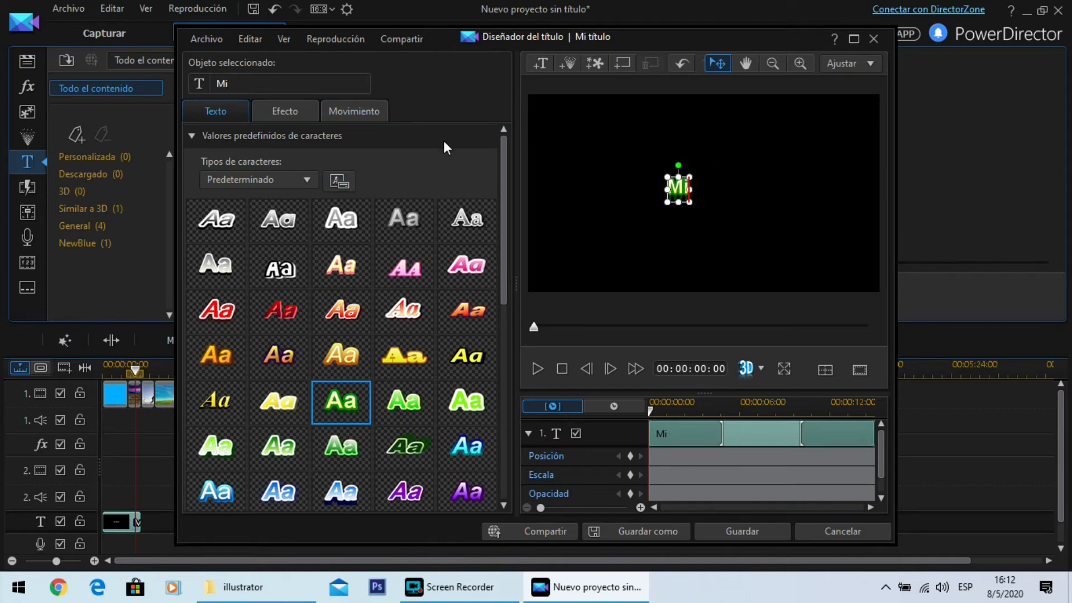
pyautogui.press('BackSpace')
pyautogui.press('BackSpace')
pyautogui.write('Paisajes')
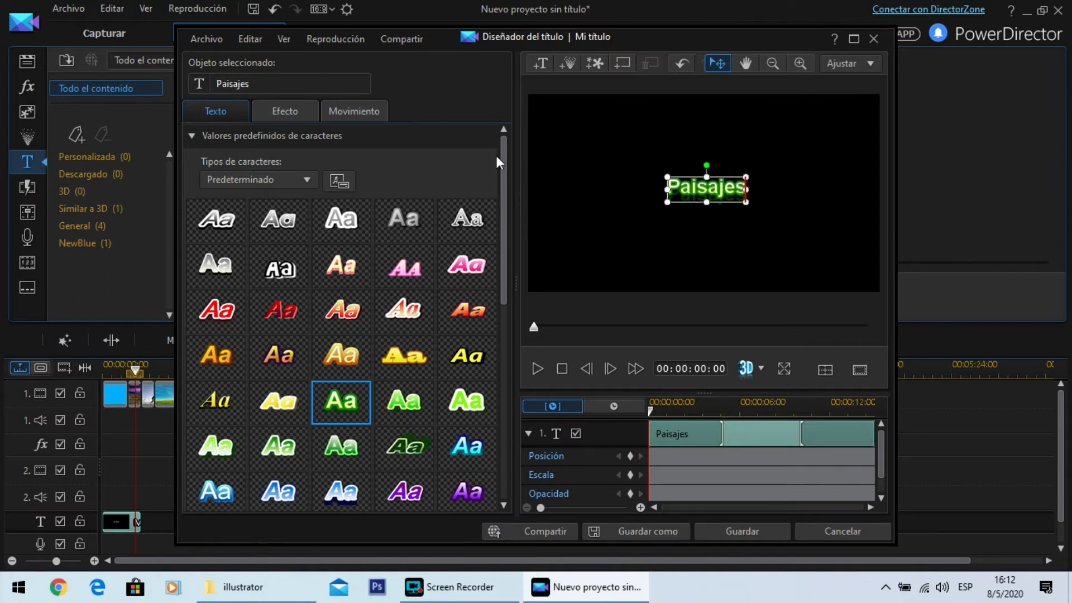
# Change the title text to "Palabra" directly in the preview, and then to "Texto" through the selected object's text.
pyautogui.moveTo(746, 189); pyautogui.dragTo(667, 189)
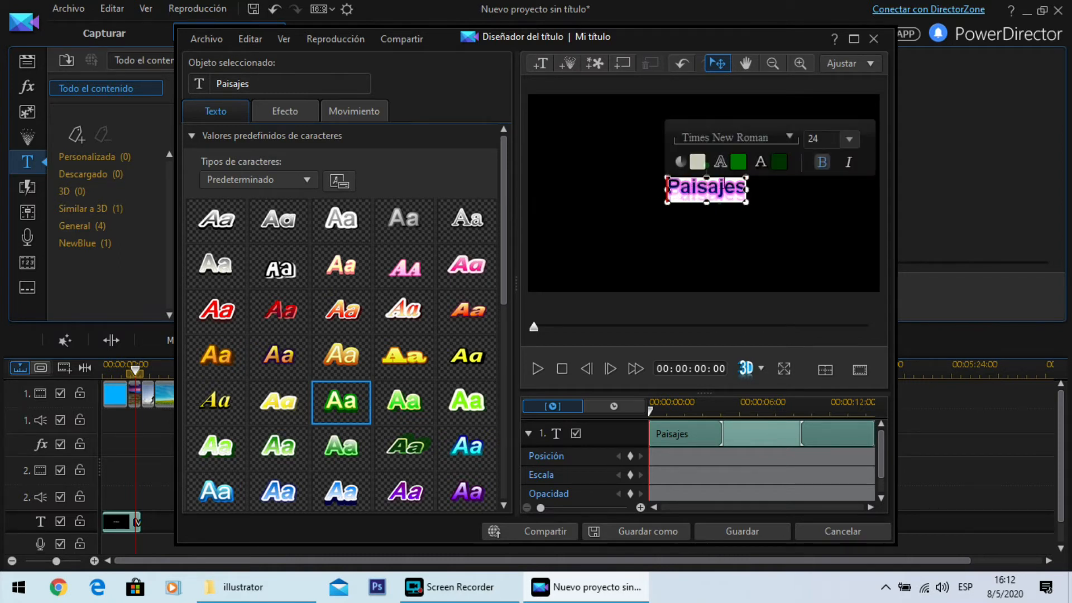
pyautogui.write('Palabra')
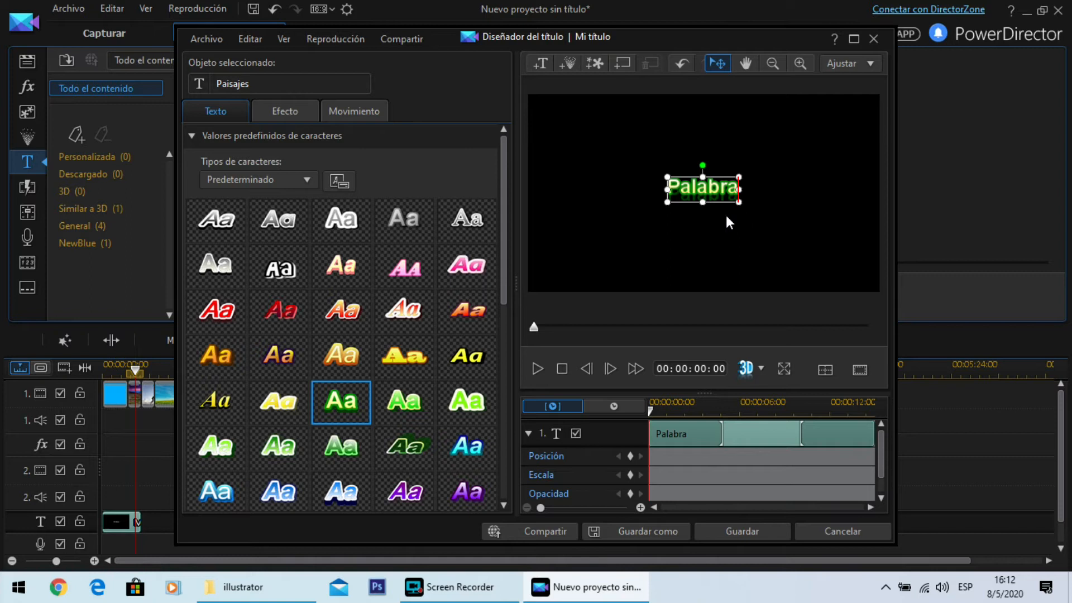
pyautogui.moveTo(296, 86); pyautogui.dragTo(198, 78)
pyautogui.write('Texti')
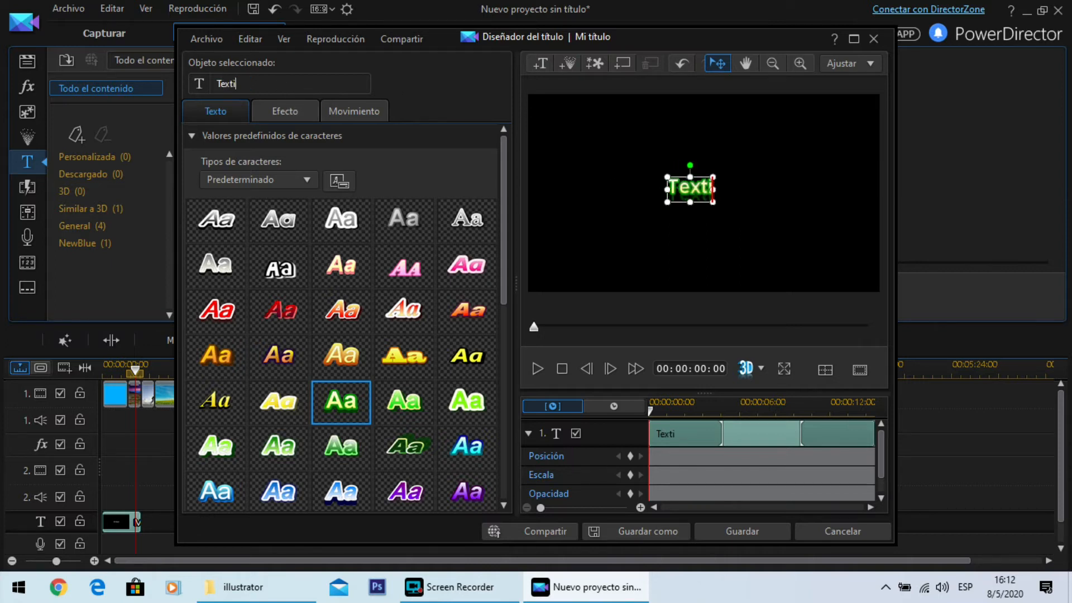
pyautogui.press('BackSpace')
pyautogui.write('o')
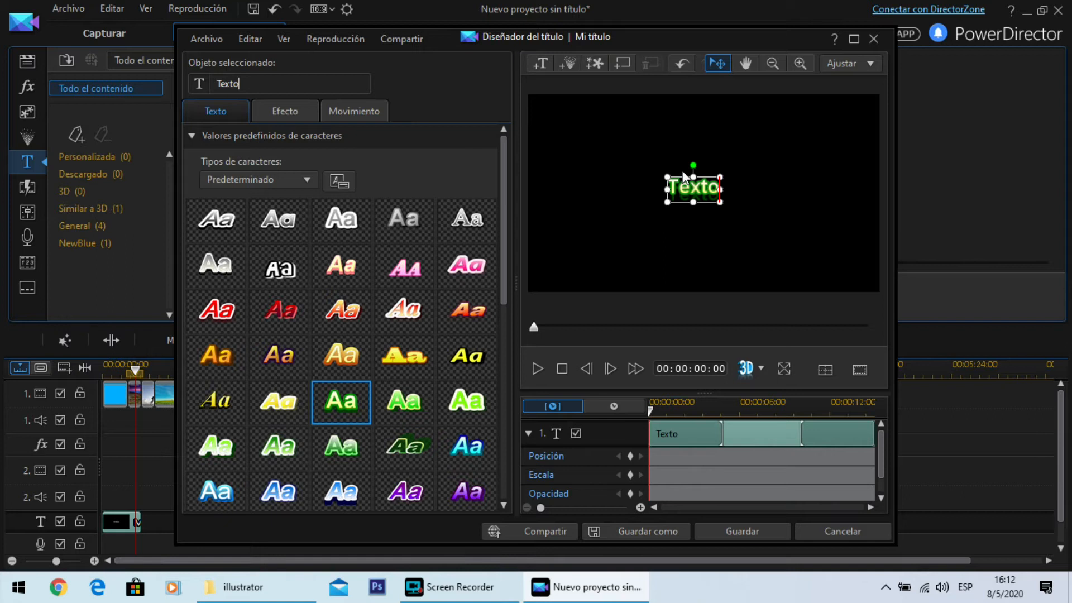
# Look through the remaining predefined character styles and collapse their section.
pyautogui.scroll(-3, 394, 268)
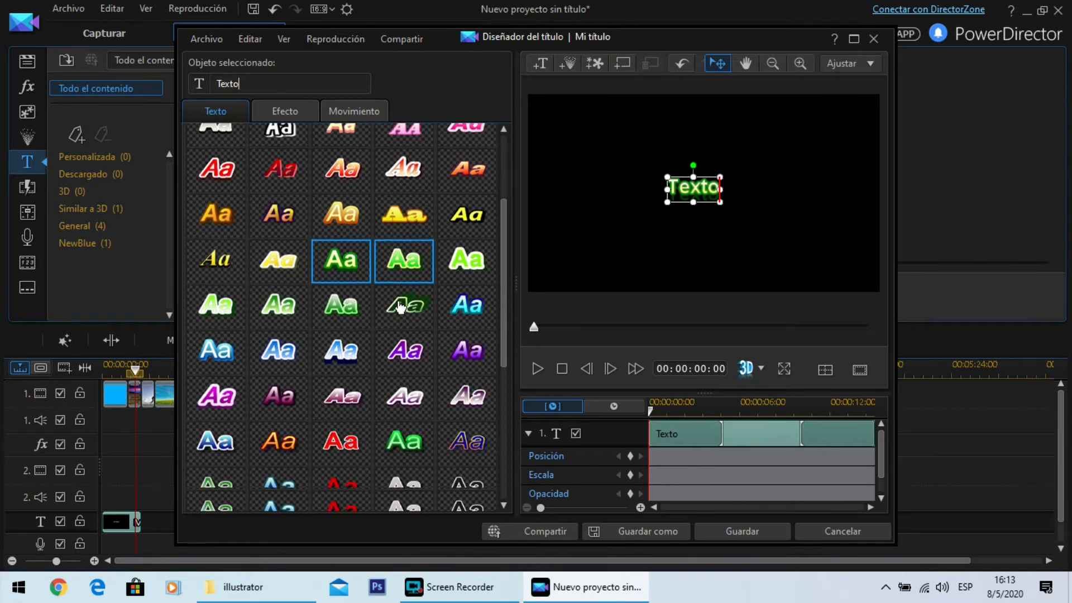
pyautogui.scroll(-1, 399, 305)
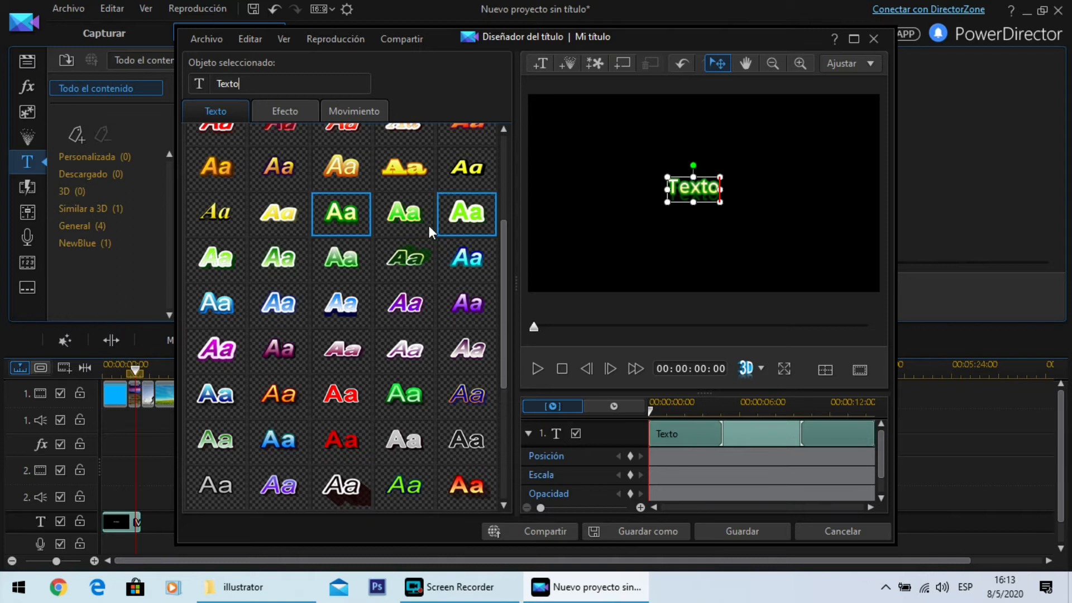
pyautogui.scroll(3, 342, 315)
pyautogui.scroll(1, 342, 314)
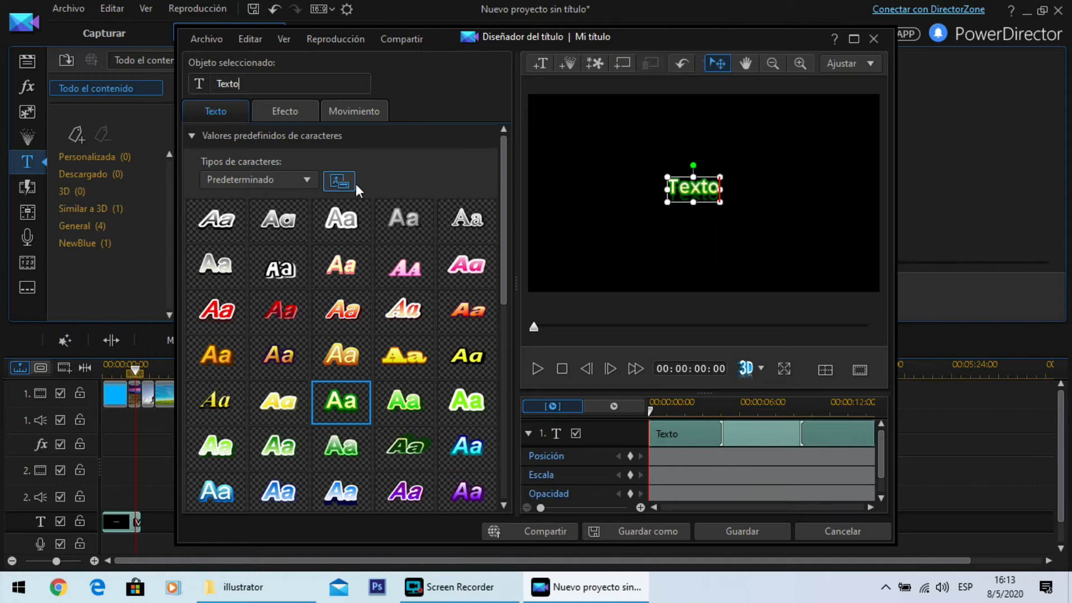
pyautogui.click(191, 135)
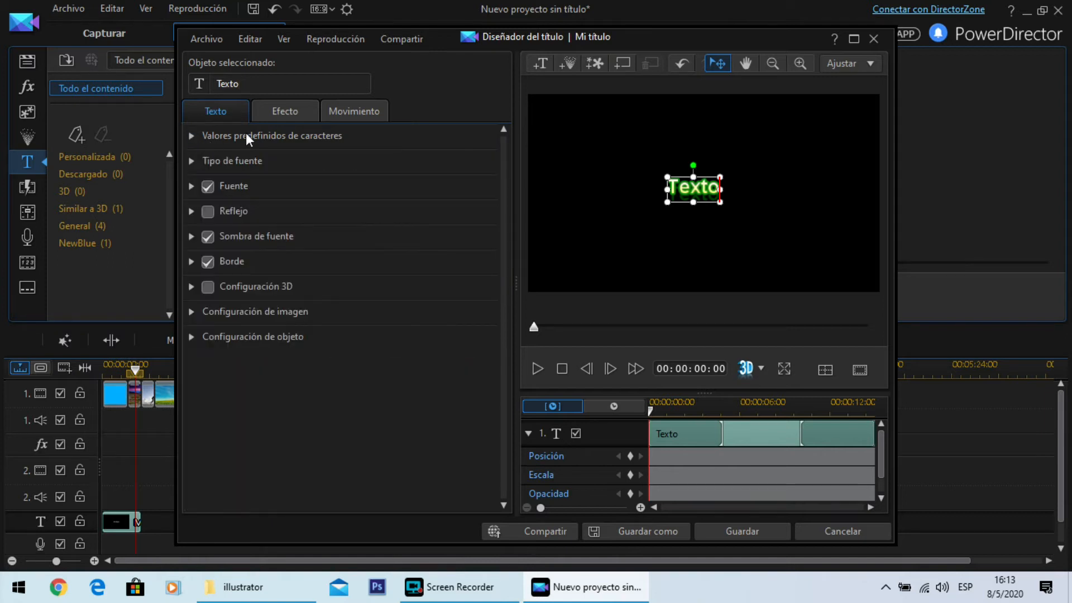
# Set the title's font to Snap ITC in the font type settings.
pyautogui.click(192, 161)
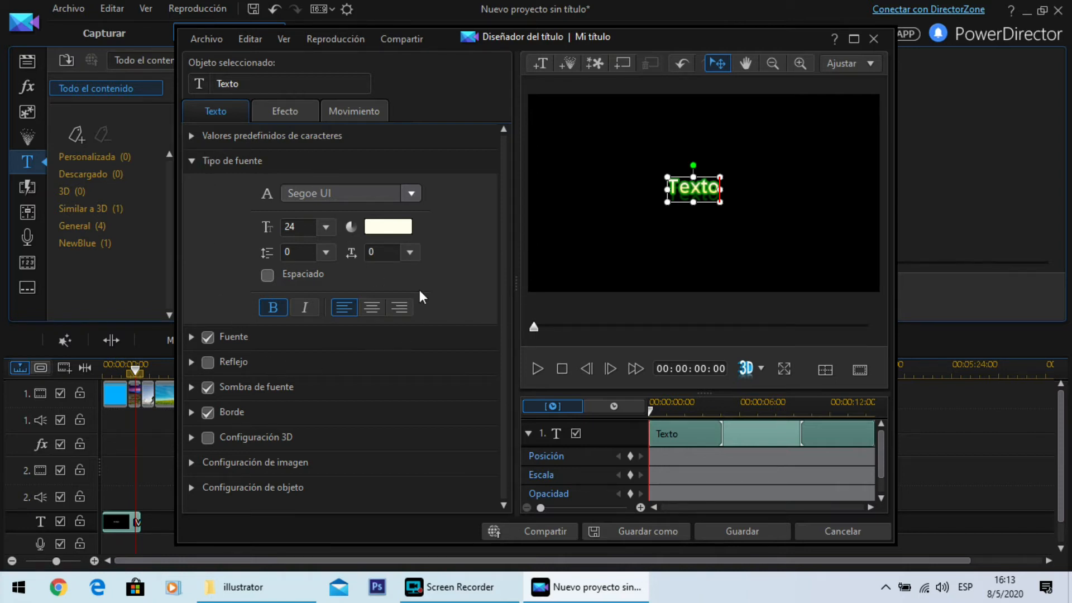
pyautogui.click(412, 193)
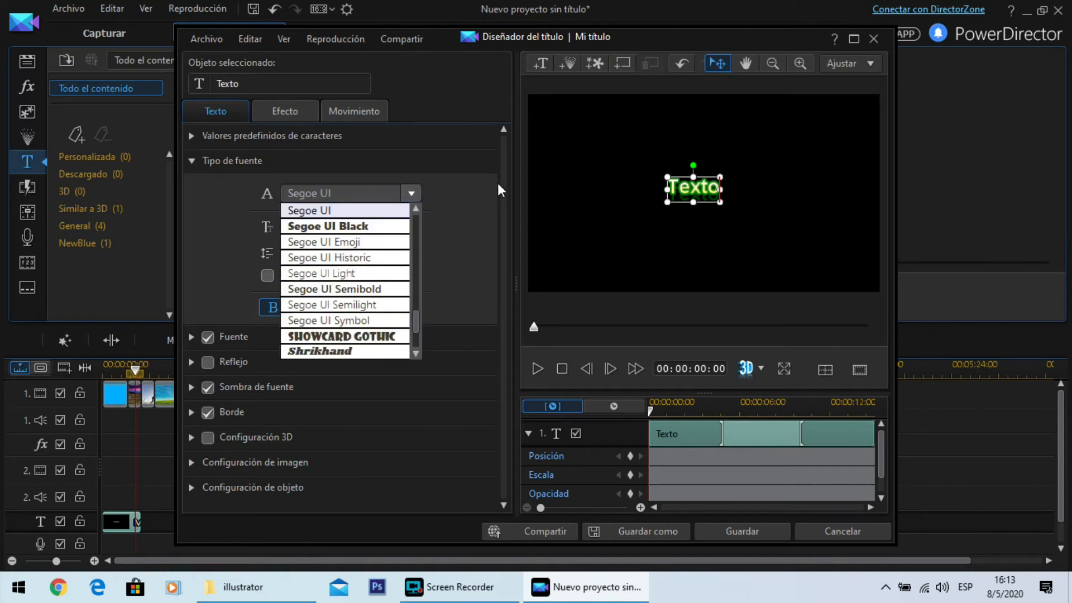
pyautogui.scroll(-1, 402, 265)
pyautogui.scroll(-3, 402, 267)
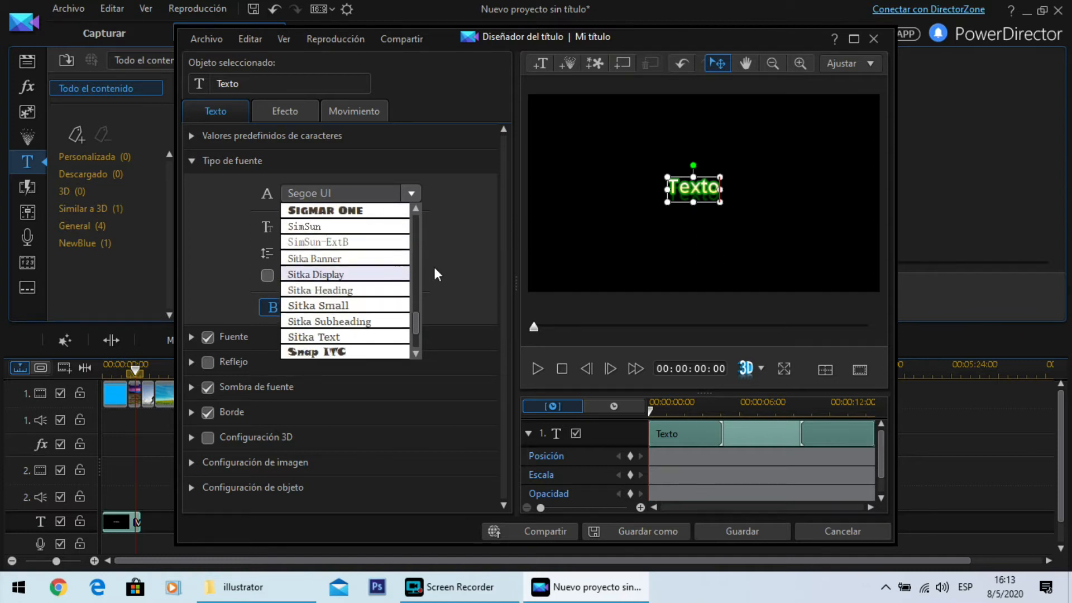
pyautogui.click(343, 352)
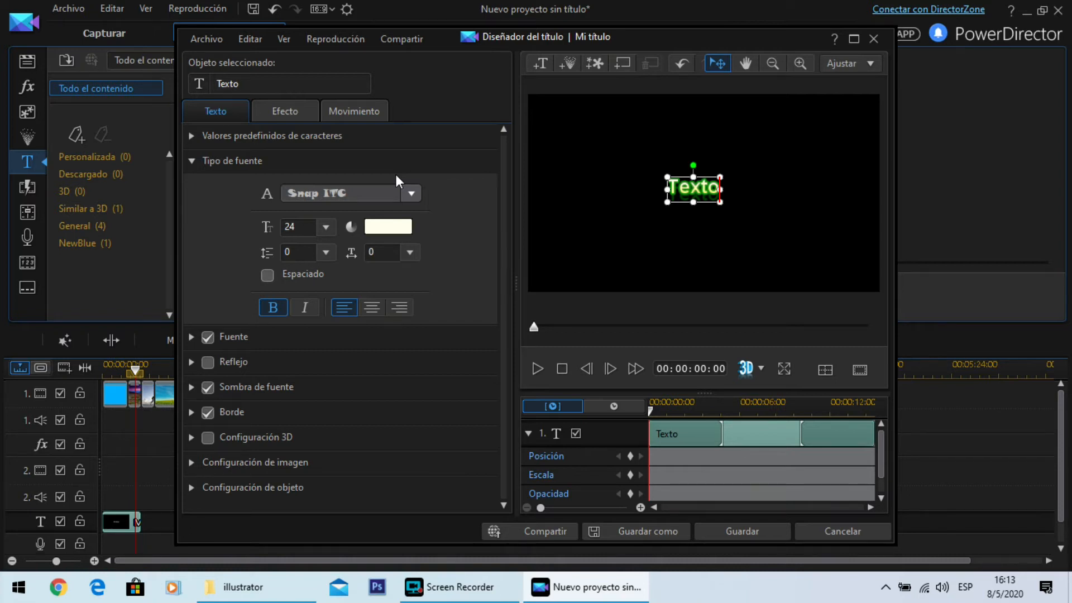
# Try a script font for the title and set the font to Tahoma.
pyautogui.click(405, 194)
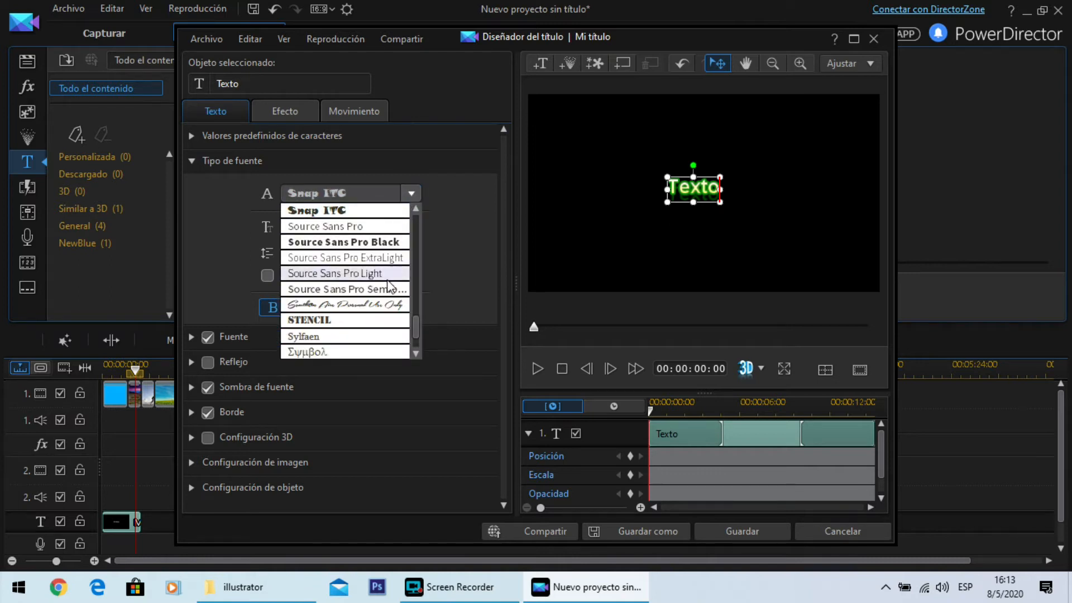
pyautogui.click(371, 310)
pyautogui.click(350, 199)
pyautogui.click(343, 271)
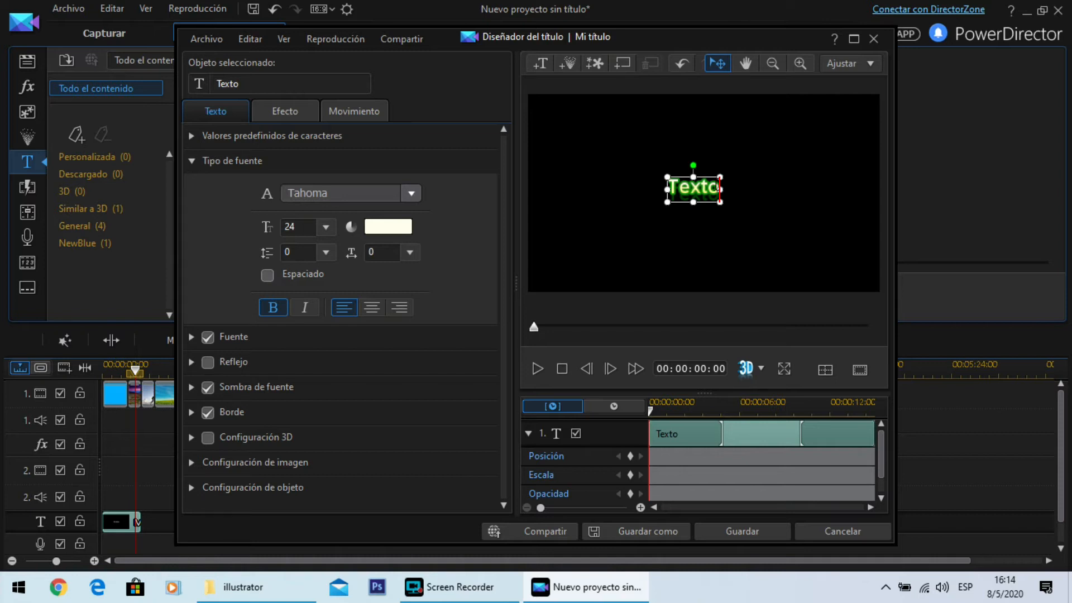
# Select all the text of the "Texto" title in the preview and set its font to The Phamelo.
pyautogui.moveTo(720, 189); pyautogui.dragTo(668, 188)
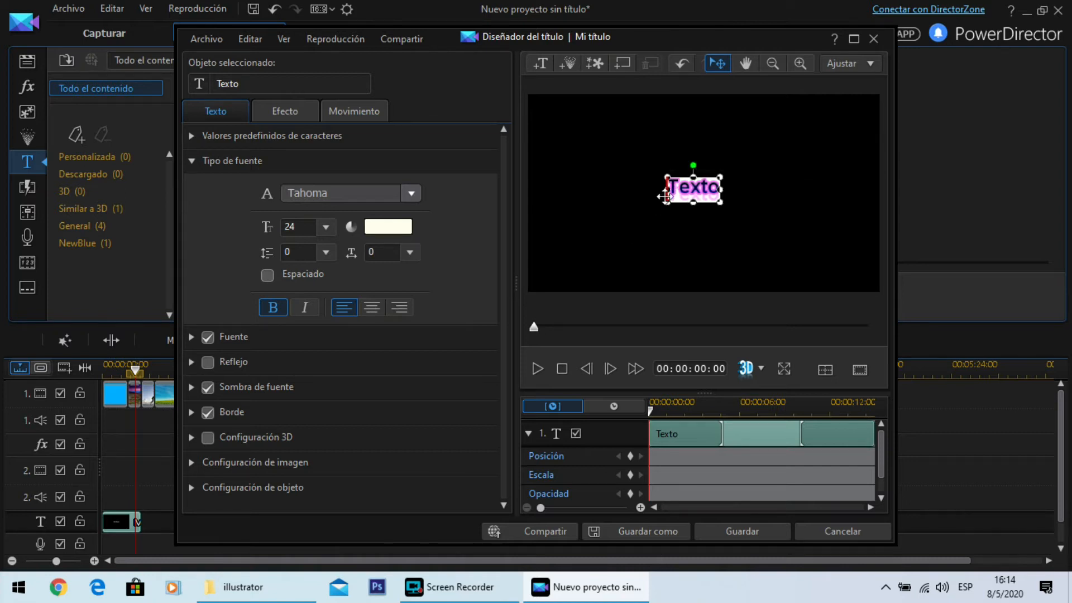
pyautogui.click(410, 194)
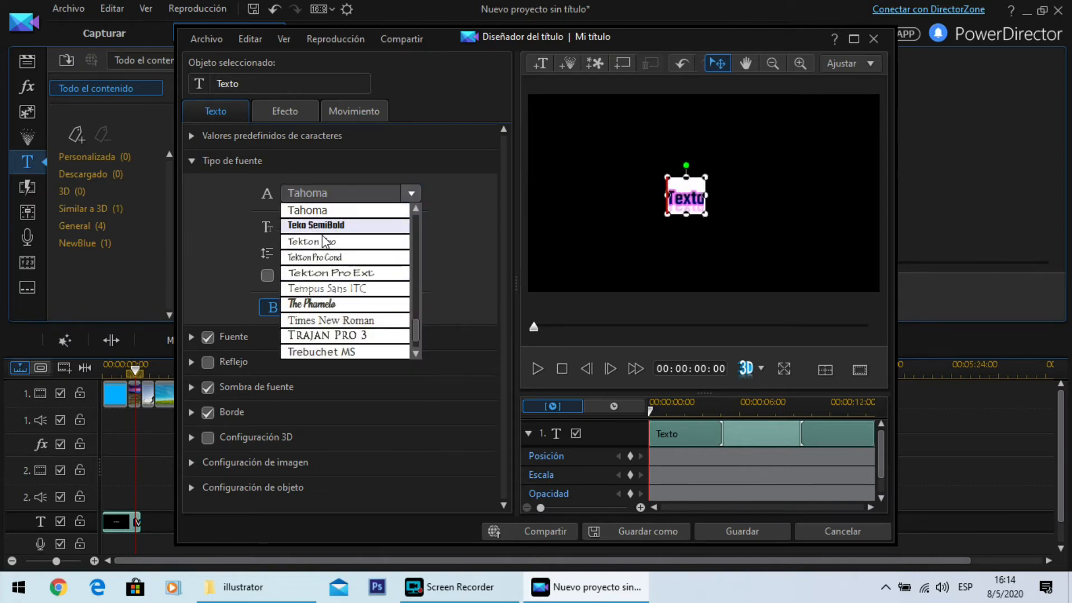
pyautogui.click(317, 304)
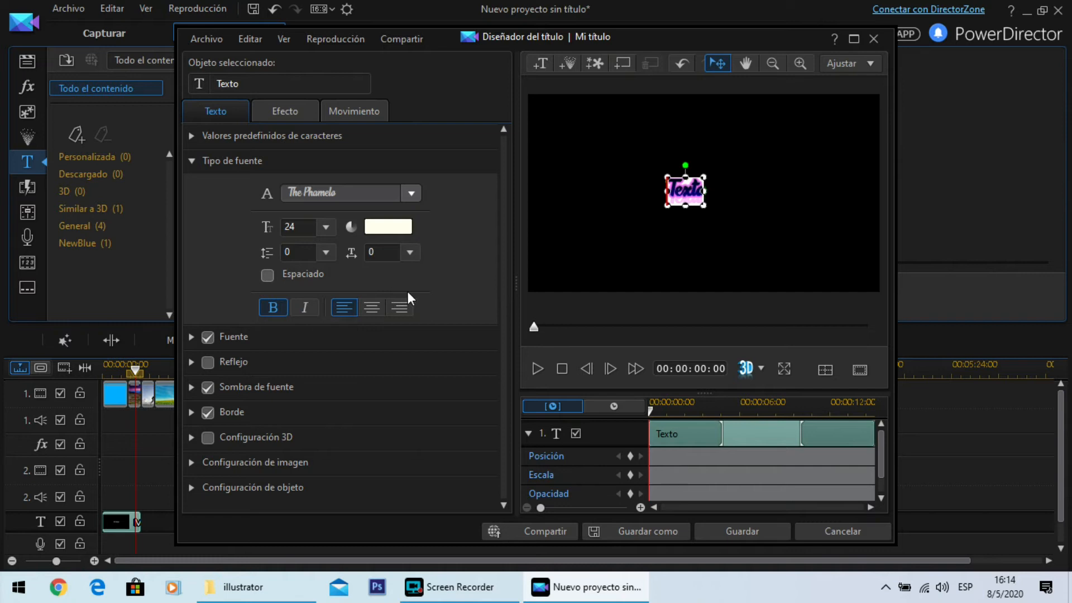
# Set the title's font size to the preset 72, and then to the custom value 95.
pyautogui.click(325, 226)
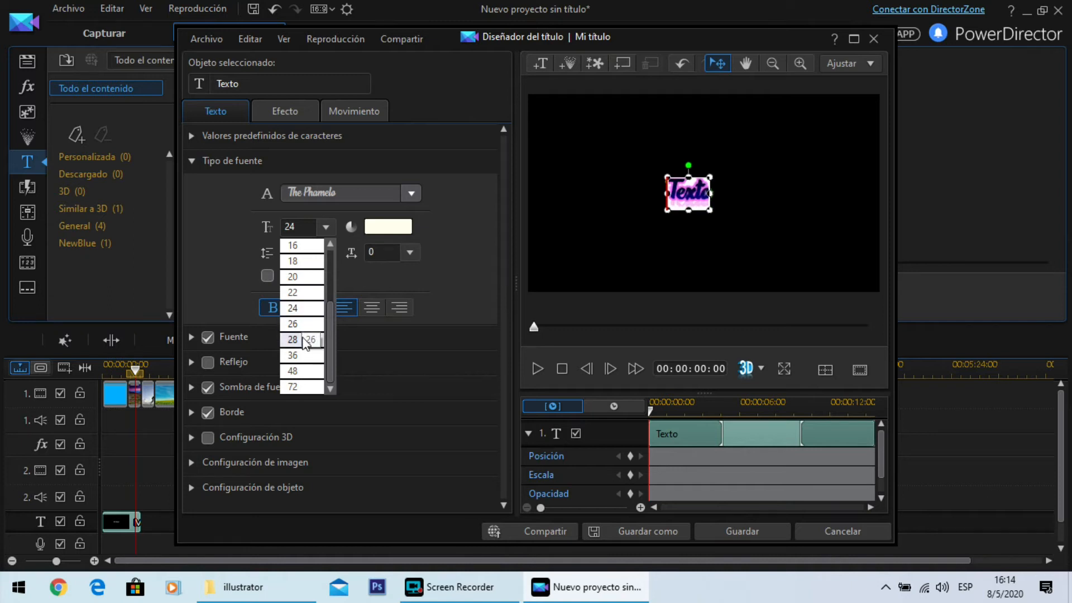
pyautogui.click(302, 386)
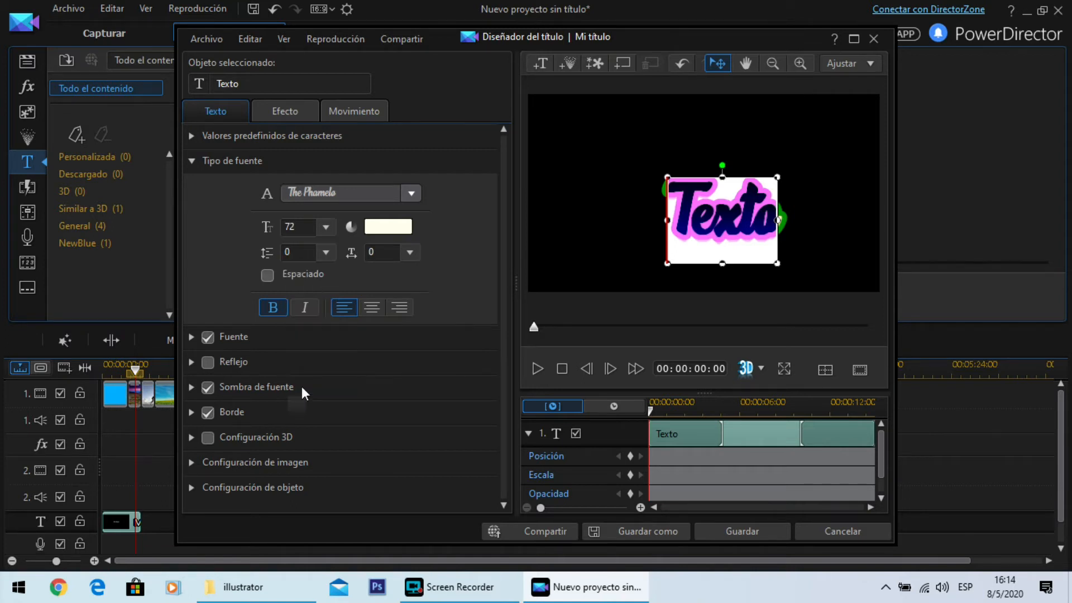
pyautogui.doubleClick(304, 229)
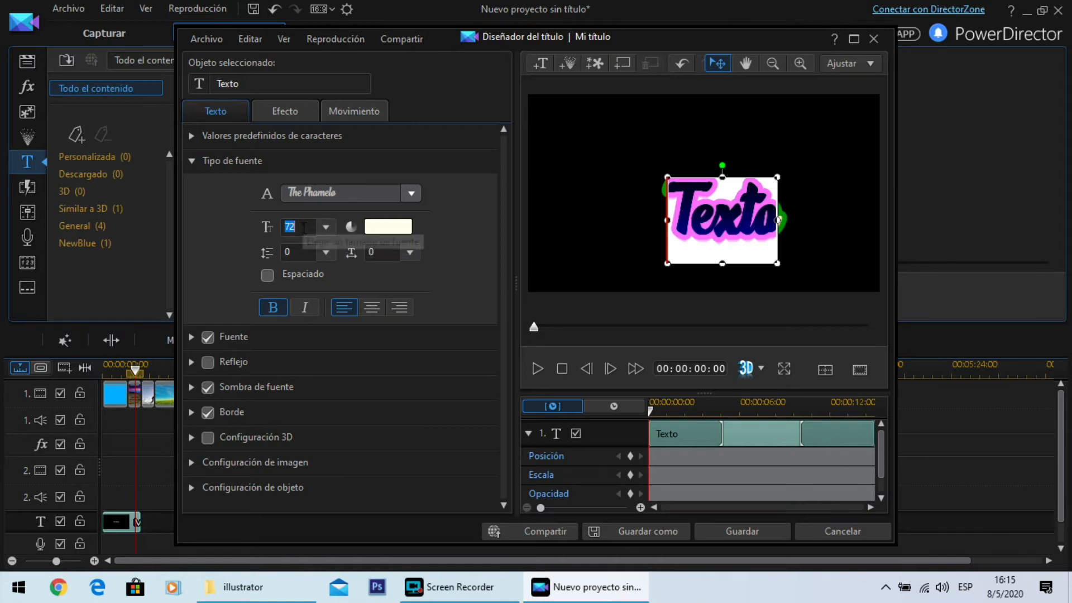
pyautogui.press('BackSpace')
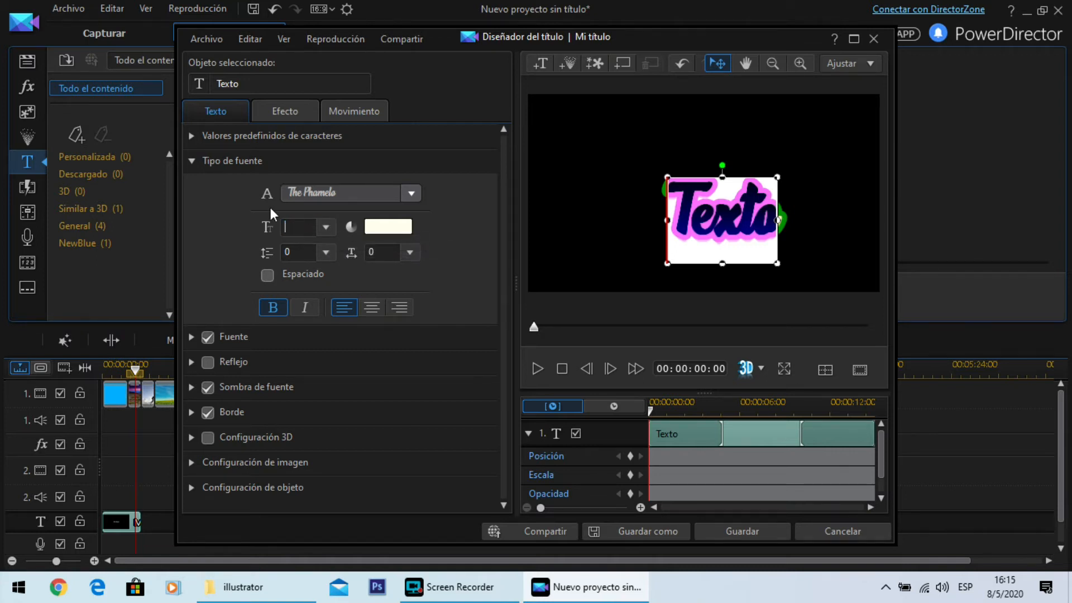
pyautogui.write('95')
pyautogui.press('Return')
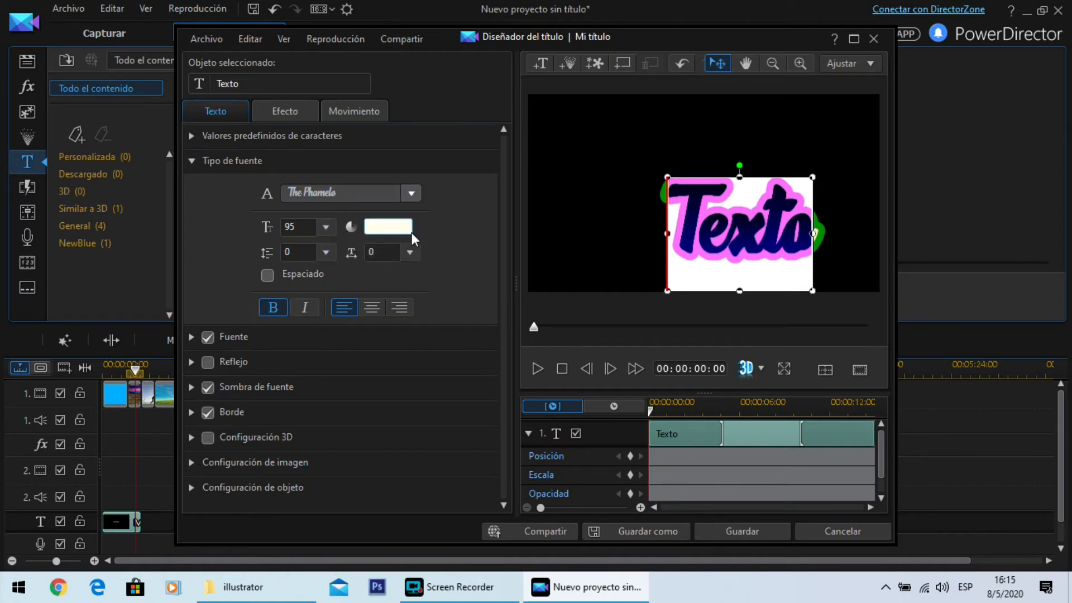
# Select the whole title text and set its font colour to light cyan (128, 255, 255).
pyautogui.click(704, 235)
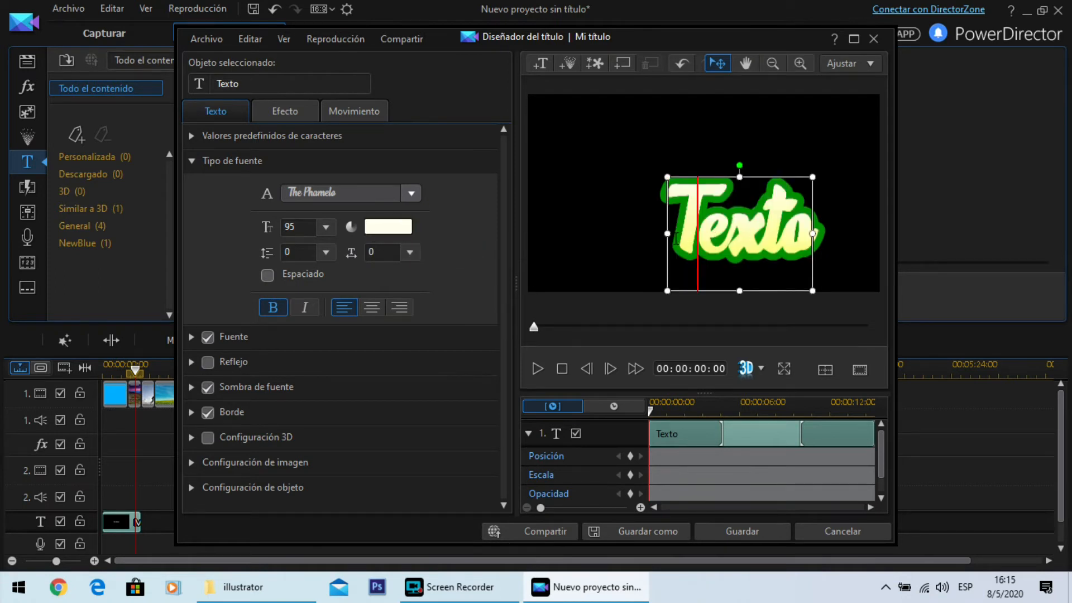
pyautogui.moveTo(676, 239); pyautogui.dragTo(815, 237)
pyautogui.click(397, 233)
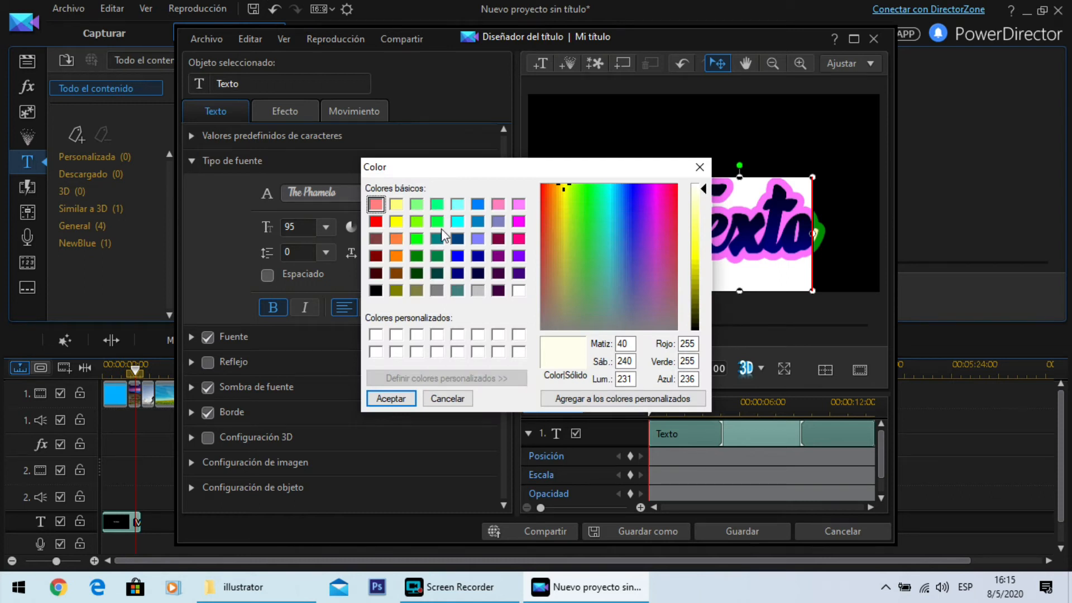
pyautogui.click(458, 204)
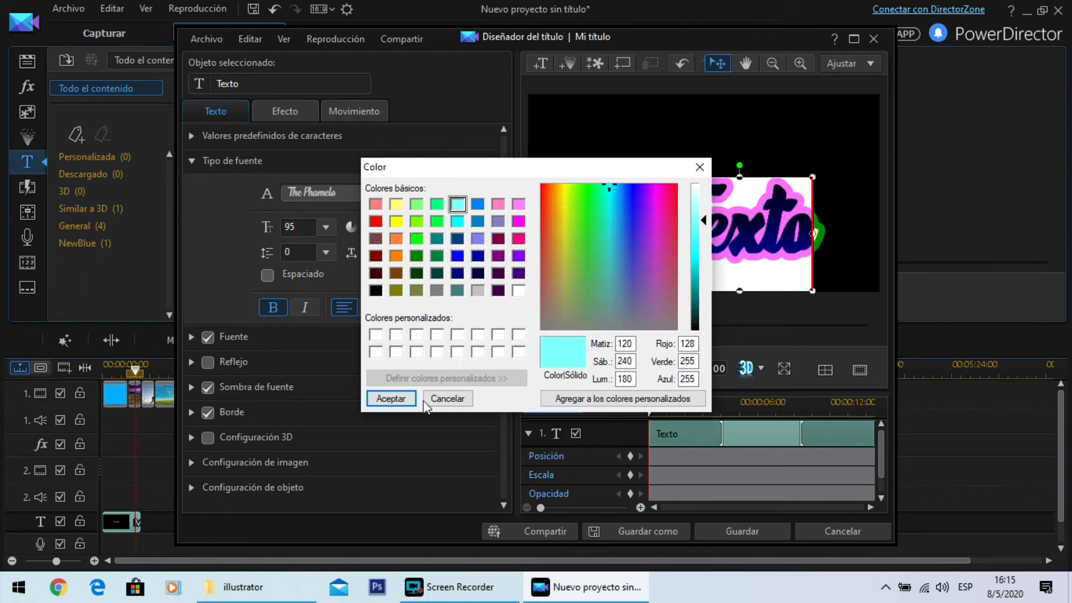
pyautogui.click(407, 399)
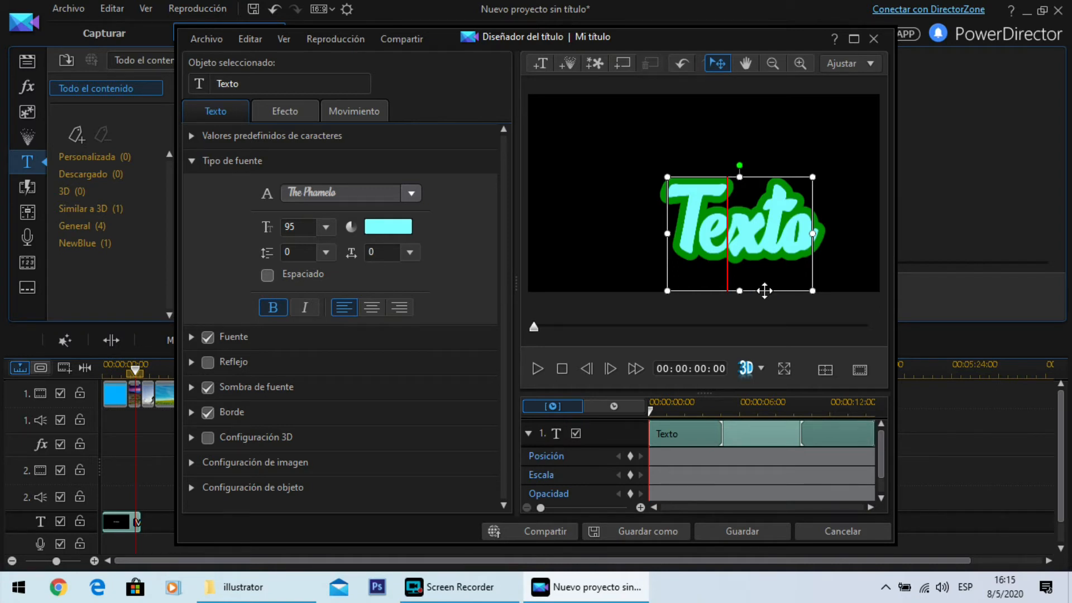
# Move the title towards the upper left of the image and enlarge it slightly with its frame handles.
pyautogui.moveTo(764, 291); pyautogui.dragTo(665, 234)
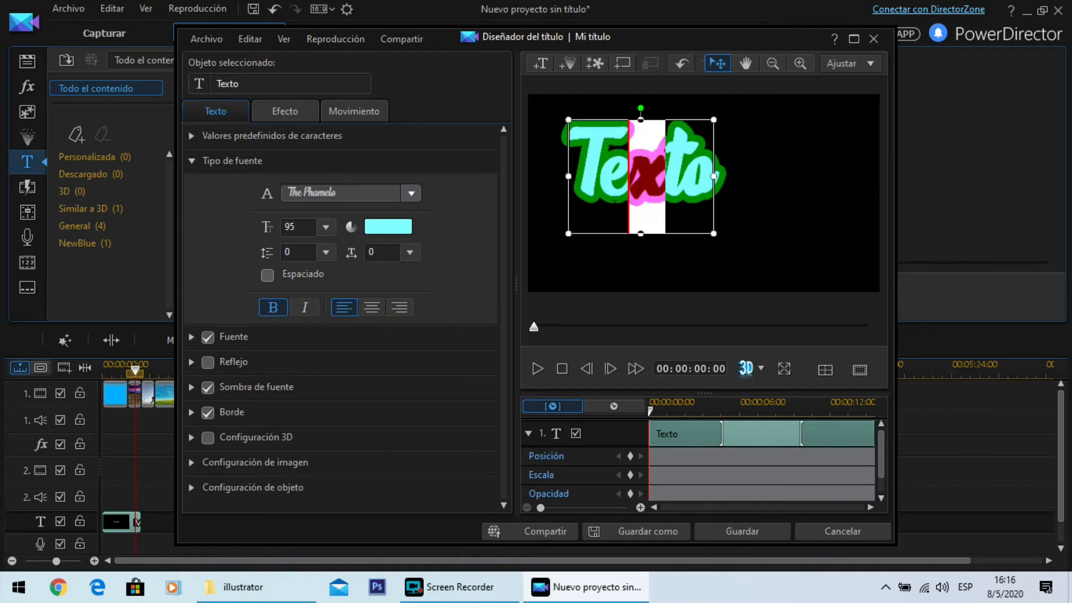
pyautogui.moveTo(665, 206); pyautogui.dragTo(679, 206)
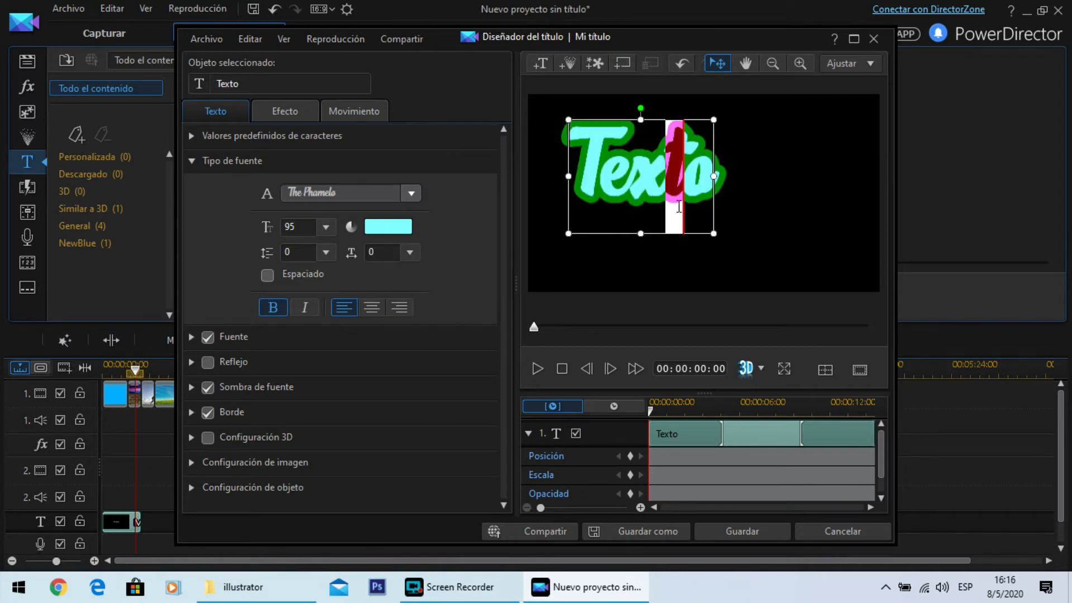
pyautogui.click(644, 237)
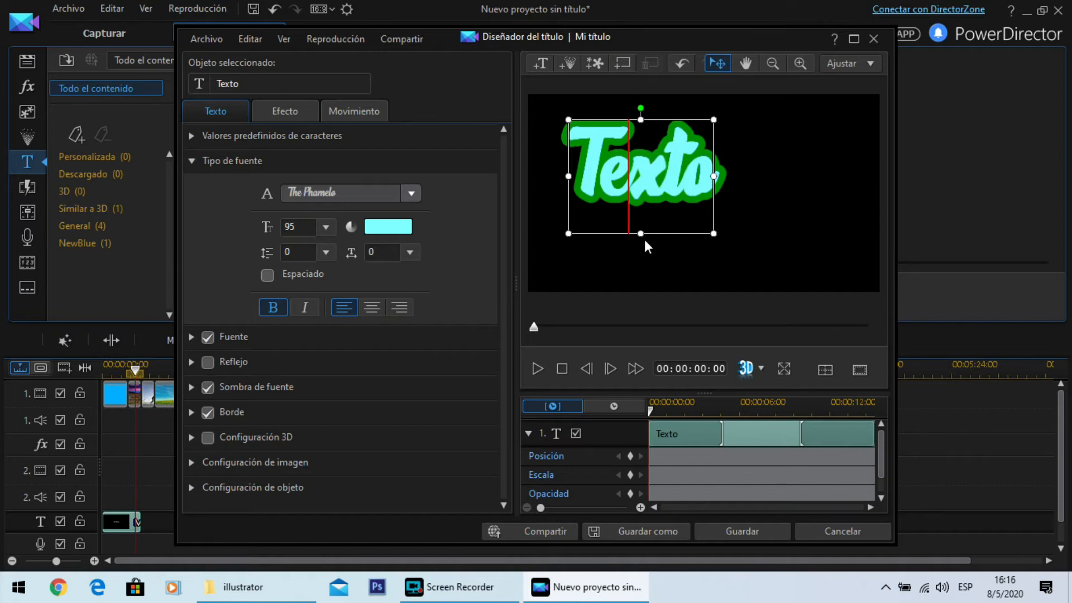
pyautogui.moveTo(641, 233)
pyautogui.mouseDown()
pyautogui.moveTo(639, 265)
pyautogui.moveTo(643, 218)
pyautogui.moveTo(642, 270)
pyautogui.moveTo(640, 255)
pyautogui.mouseUp()
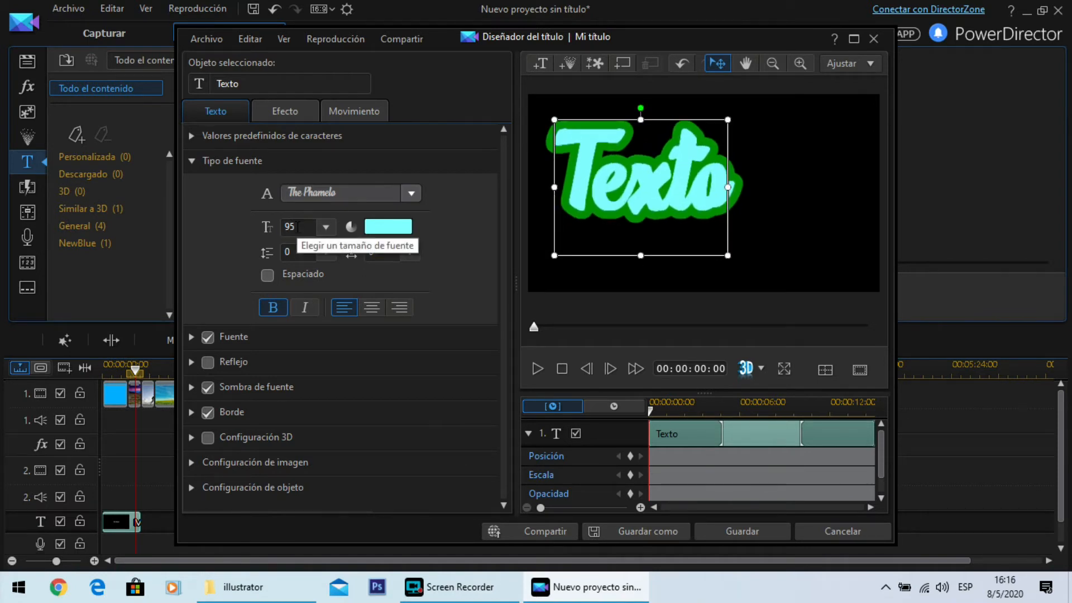
pyautogui.moveTo(727, 255); pyautogui.dragTo(742, 273)
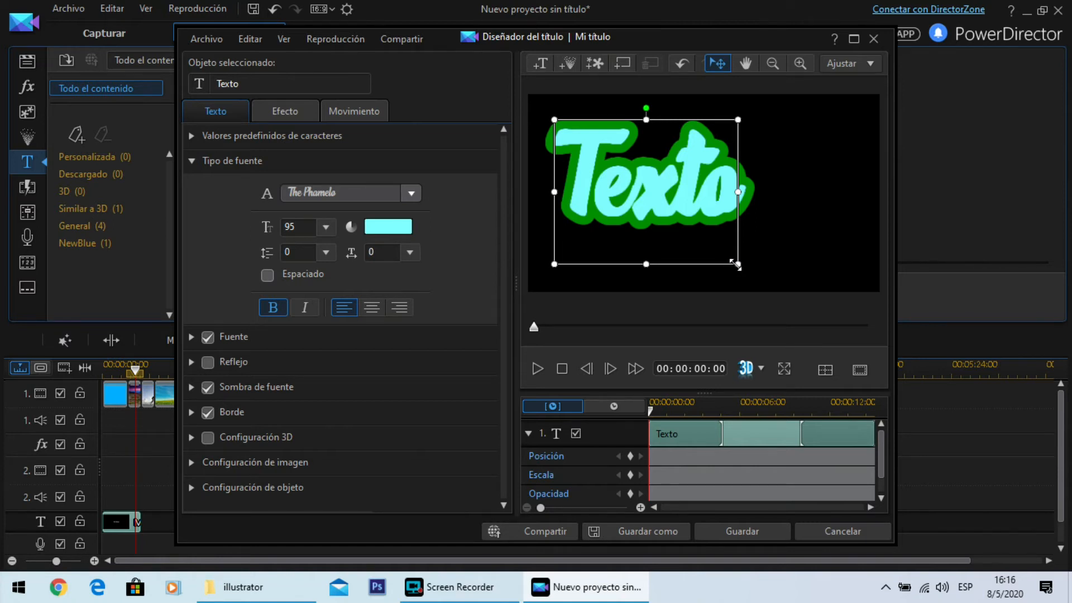
pyautogui.moveTo(735, 262)
pyautogui.mouseDown()
pyautogui.moveTo(769, 305)
pyautogui.moveTo(728, 270)
pyautogui.mouseUp()
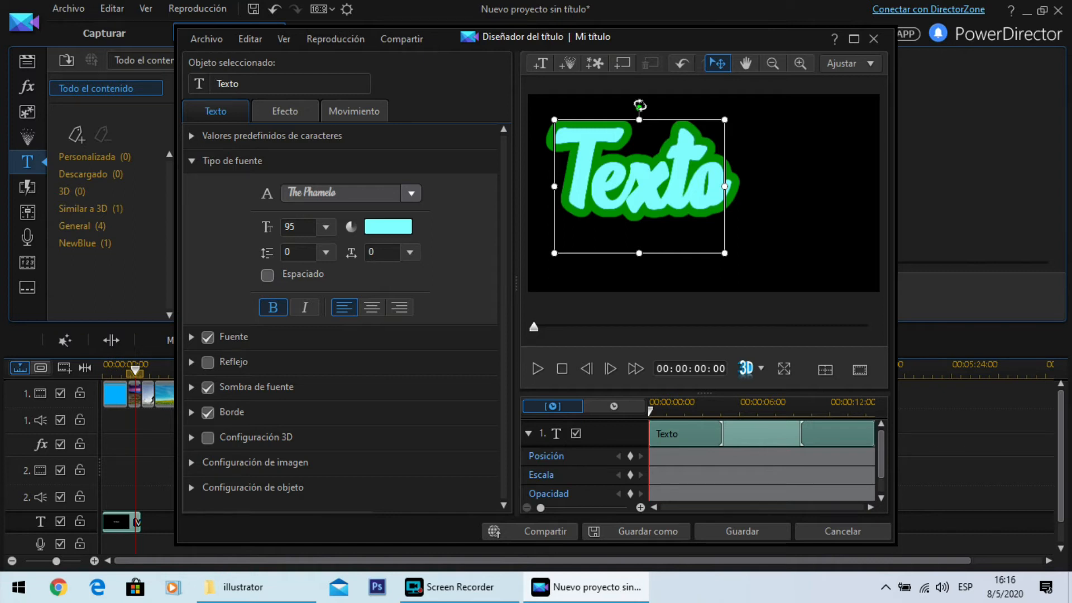
# Rotate the title counterclockwise so it slopes upwards, and save it to the timeline.
pyautogui.moveTo(639, 105); pyautogui.dragTo(608, 114)
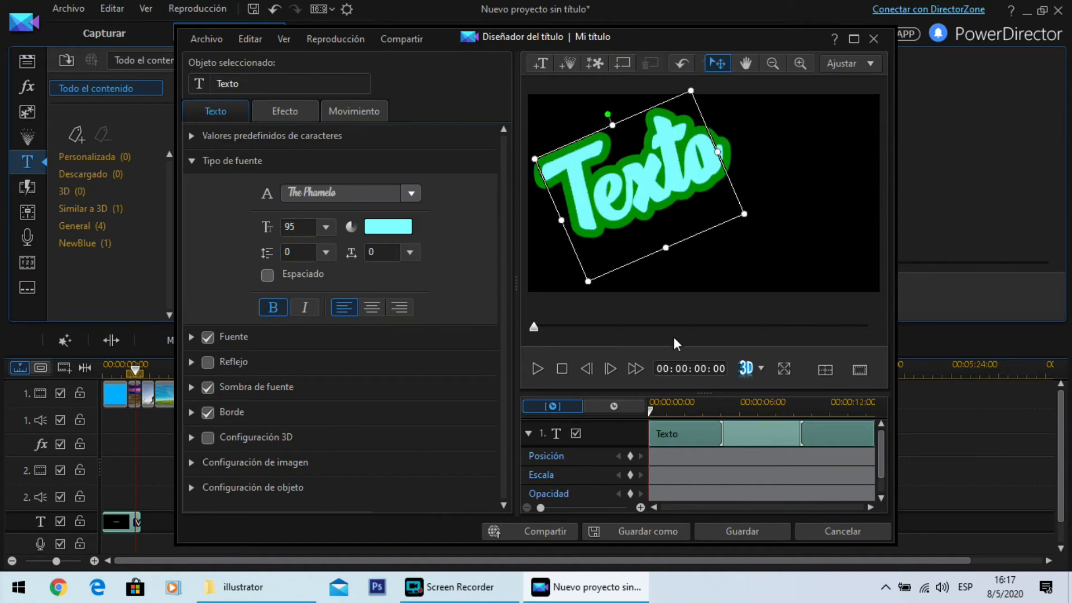
pyautogui.click(652, 320)
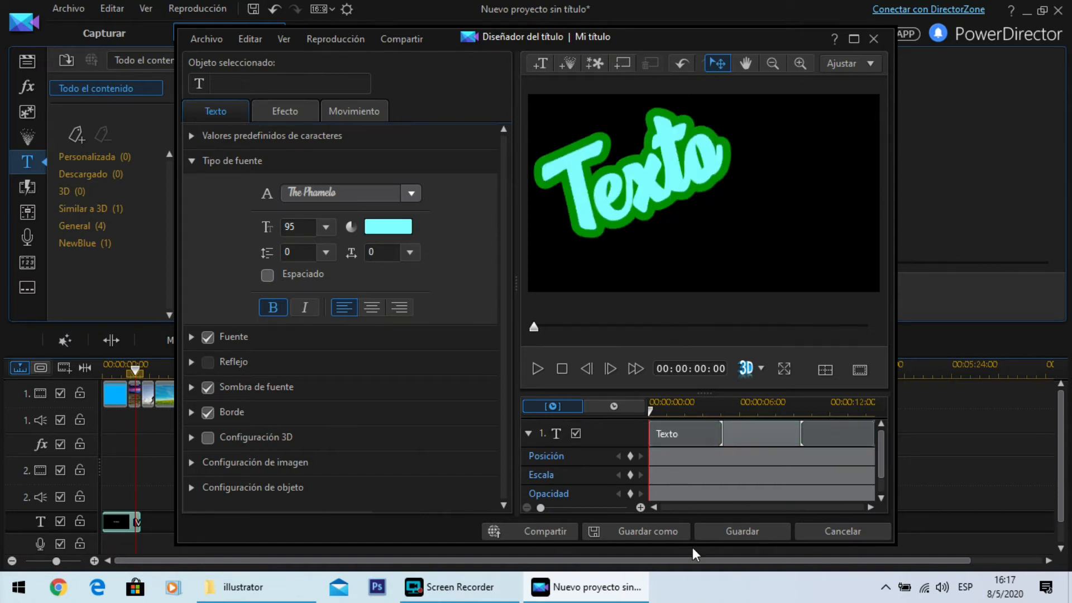
pyautogui.click(739, 531)
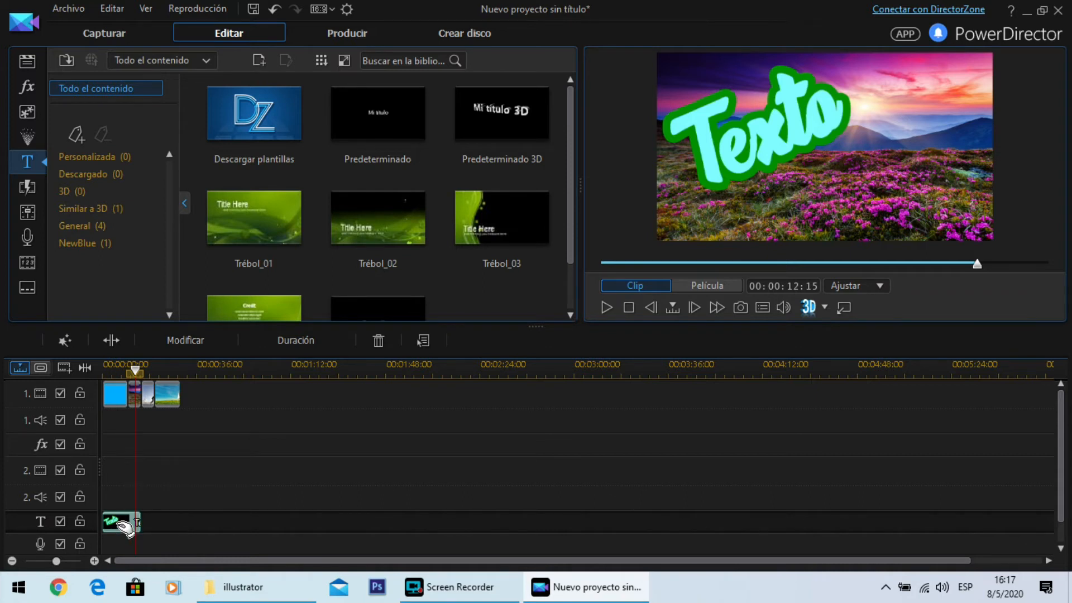
# Delete the title from the timeline and add the Predeterminado title to video track 2, aligned with the start of the sunrise clip.
pyautogui.press('Delete')
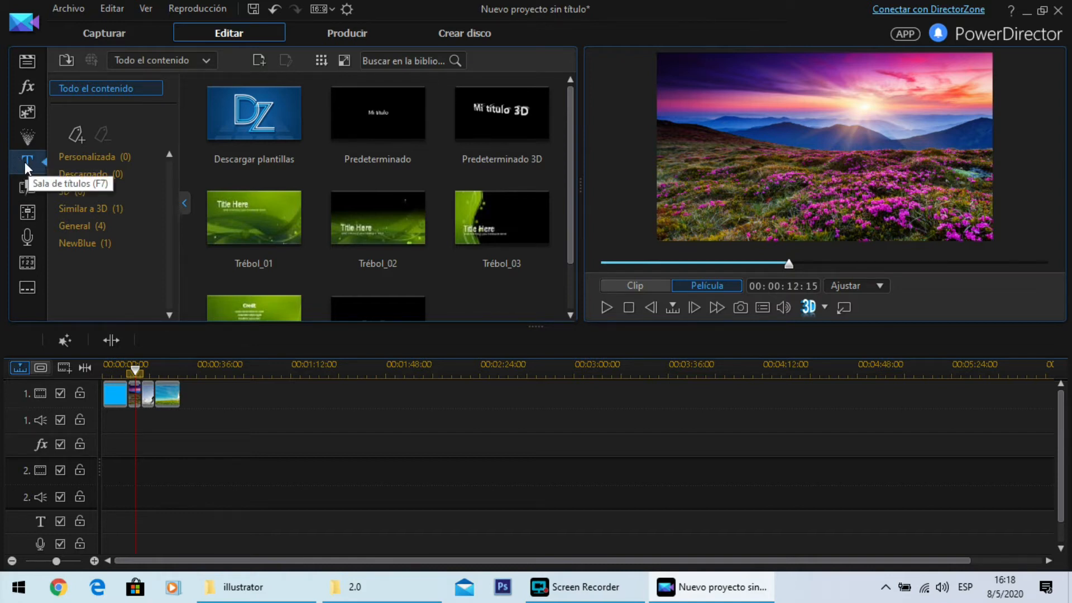
pyautogui.click(374, 133)
pyautogui.moveTo(374, 129); pyautogui.dragTo(128, 466)
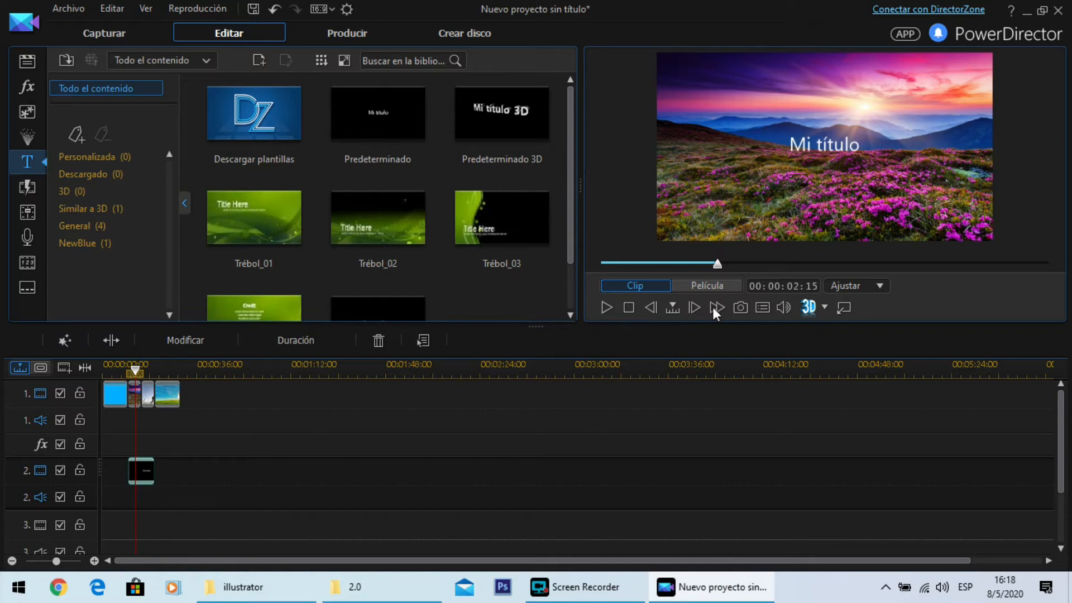
# Shorten the title on video track 2 to 5 seconds to match the sunrise 01 clip, and extend it back to 10 seconds.
pyautogui.click(134, 372)
pyautogui.moveTo(134, 372); pyautogui.dragTo(128, 373)
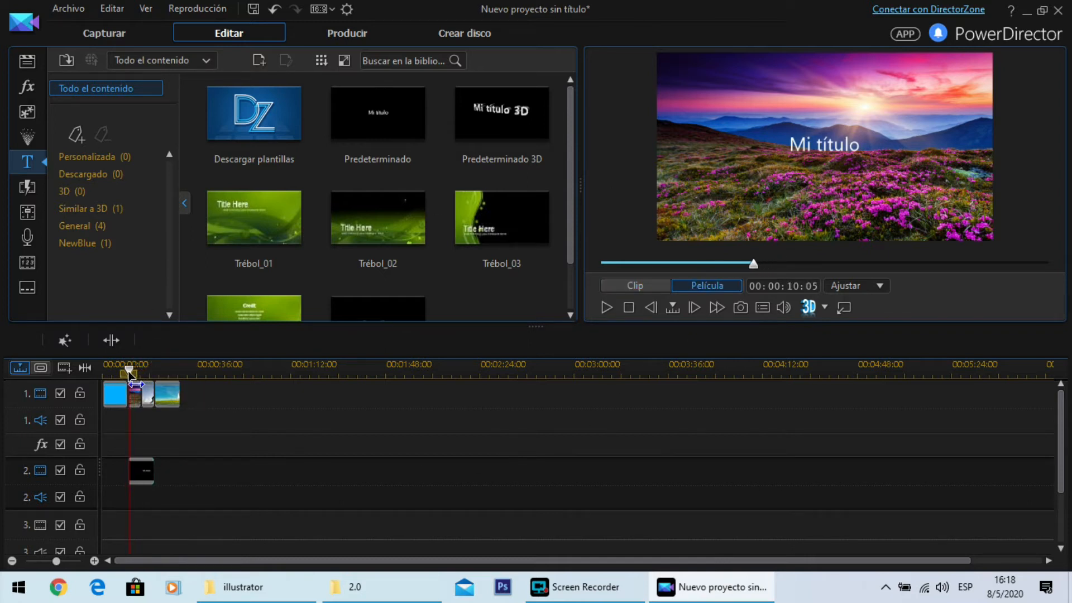
pyautogui.click(134, 393)
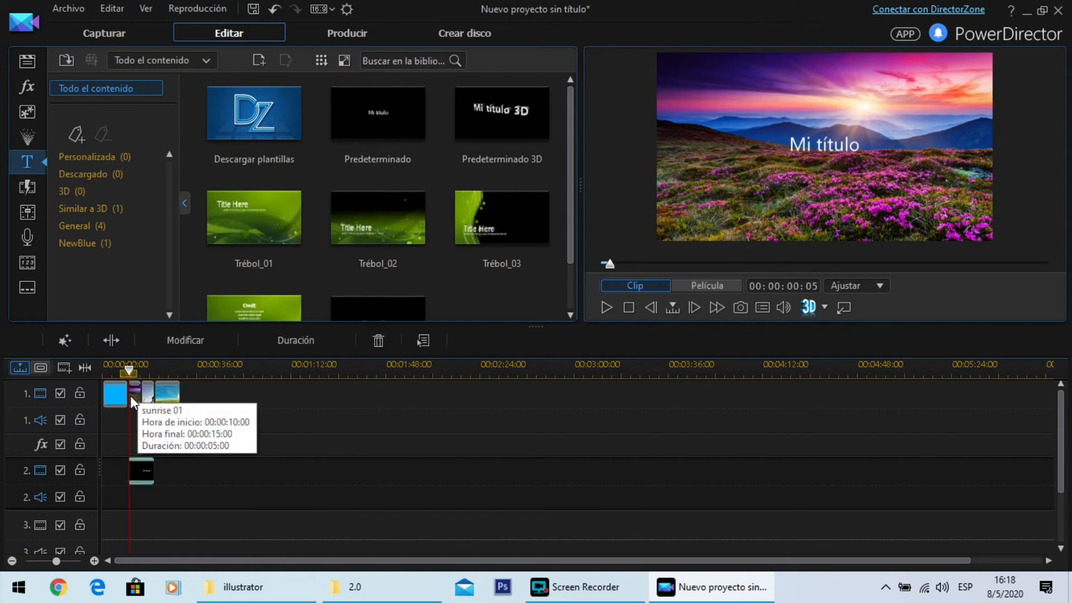
pyautogui.moveTo(154, 473); pyautogui.dragTo(143, 474)
pyautogui.click(156, 476)
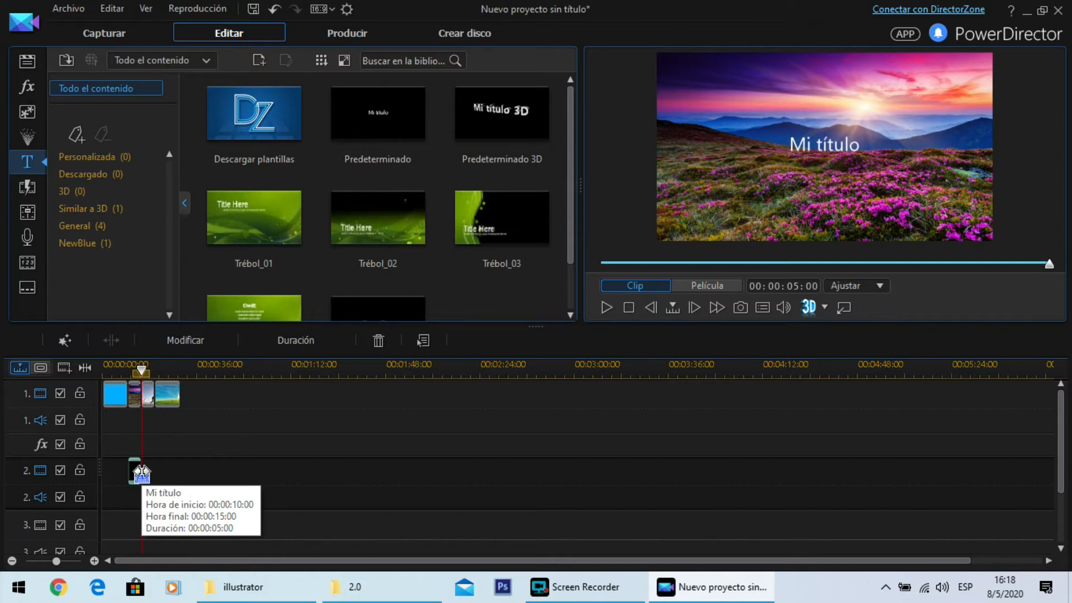
pyautogui.moveTo(141, 473); pyautogui.dragTo(153, 472)
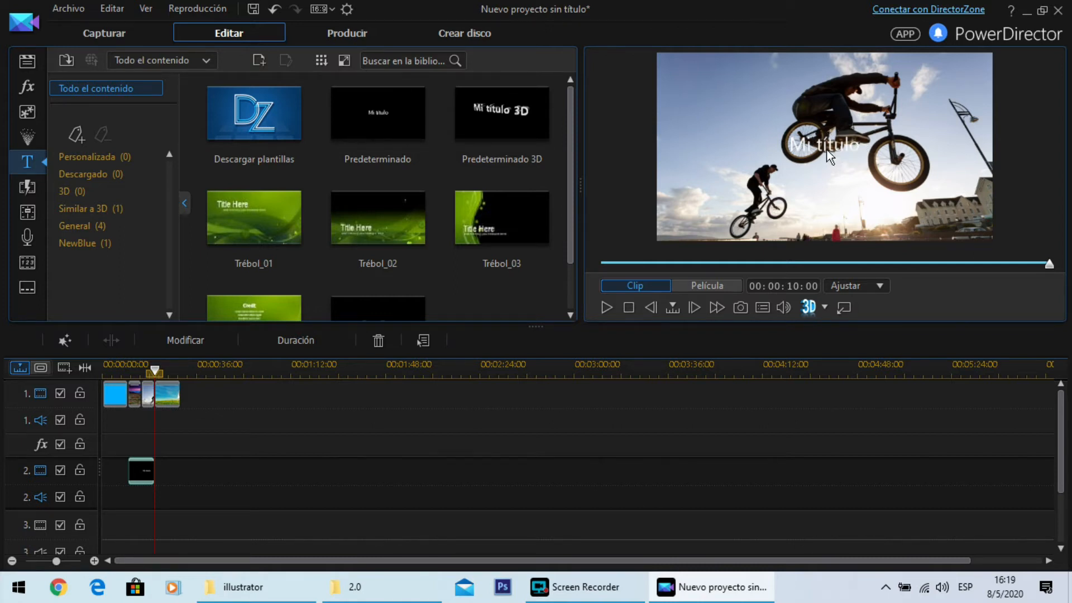
# View the title in the title designer without changing it, and move it from video track 2 to the title track at the sunrise clip's start.
pyautogui.doubleClick(136, 473)
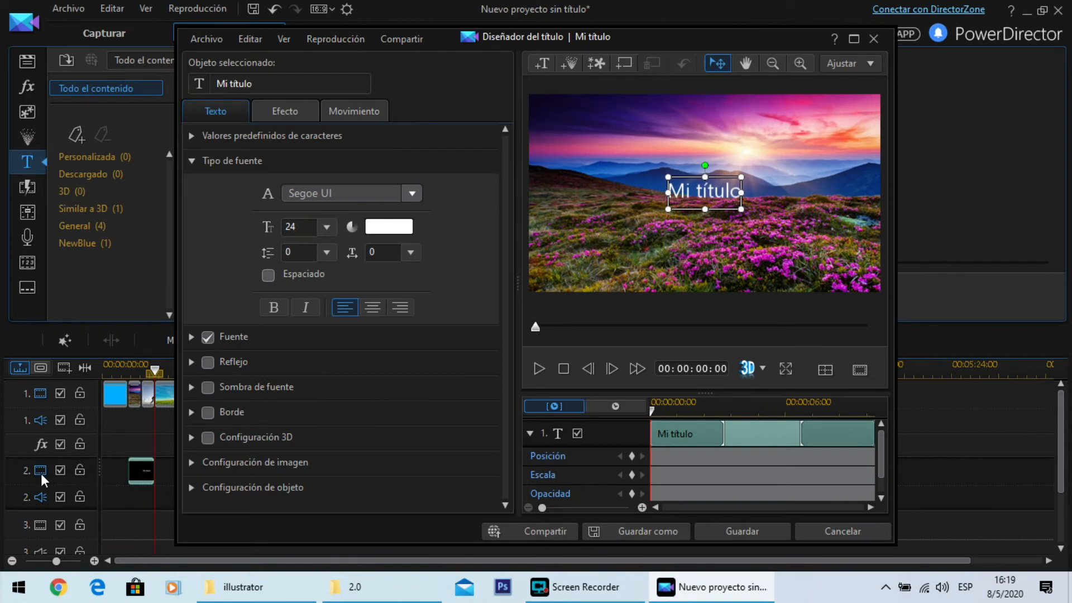
pyautogui.click(835, 534)
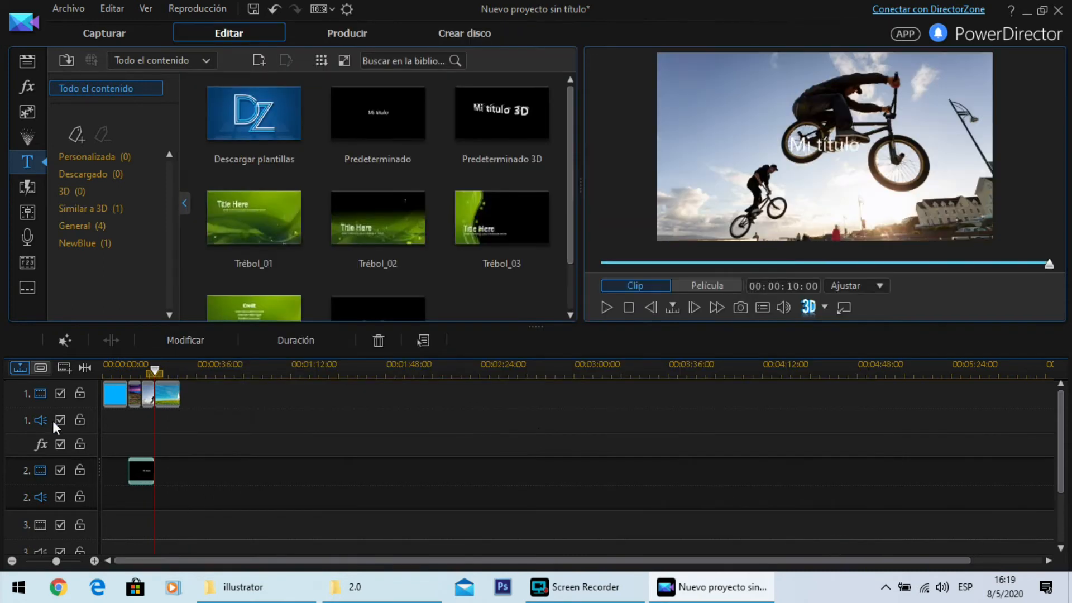
pyautogui.moveTo(146, 478); pyautogui.dragTo(134, 518)
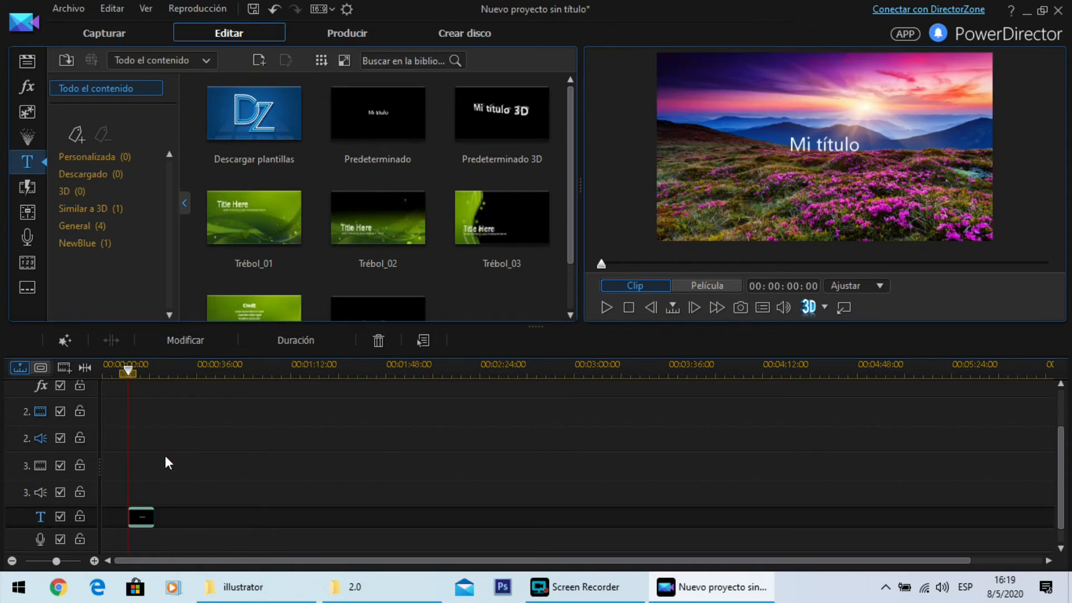
pyautogui.scroll(3, 165, 454)
pyautogui.scroll(-3, 166, 466)
pyautogui.scroll(3, 166, 465)
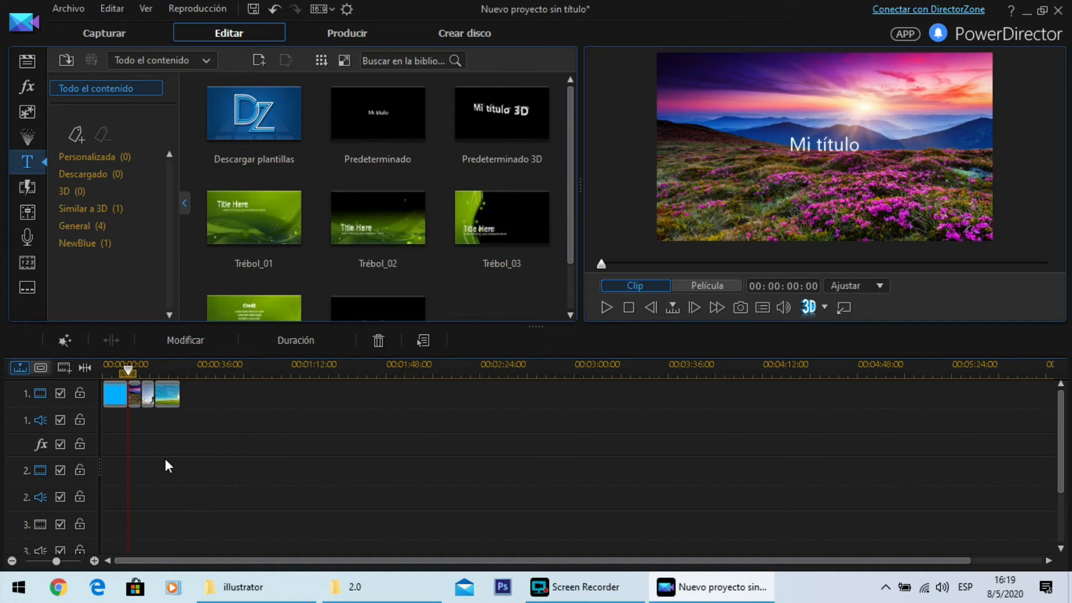
pyautogui.scroll(-3, 165, 465)
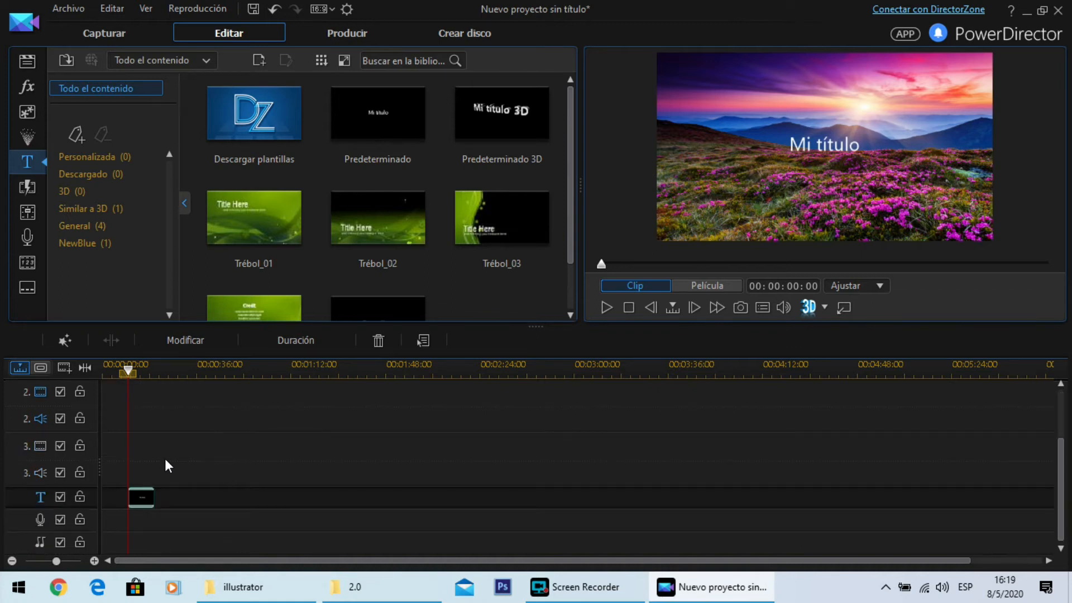
# Change the title's text to "Paisajes" in the title designer and move it to the upper-left area of the image.
pyautogui.doubleClick(142, 500)
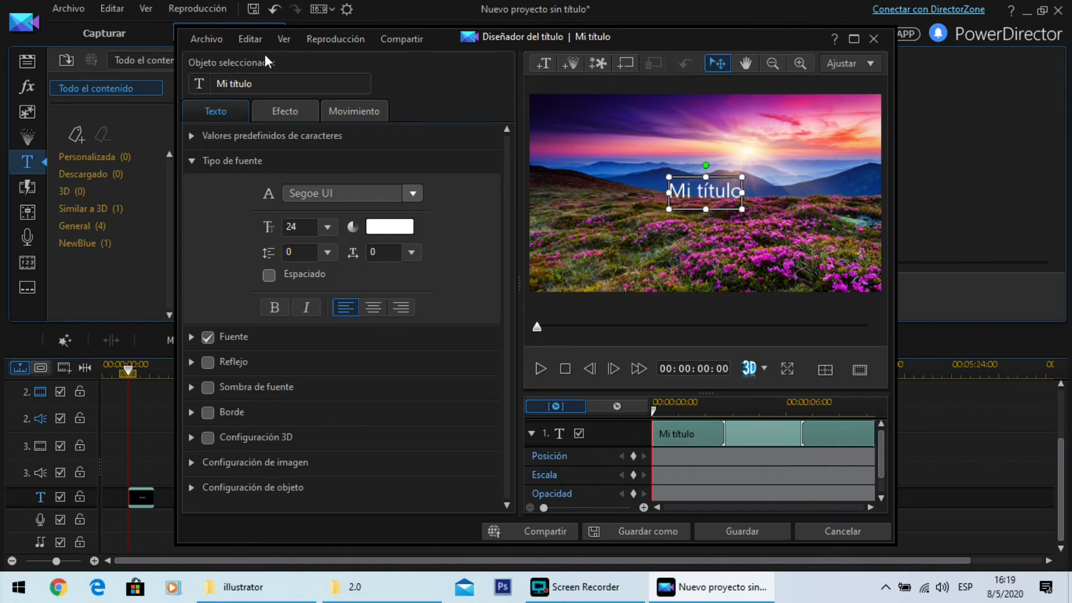
pyautogui.tripleClick(270, 84)
pyautogui.write('Paisajes')
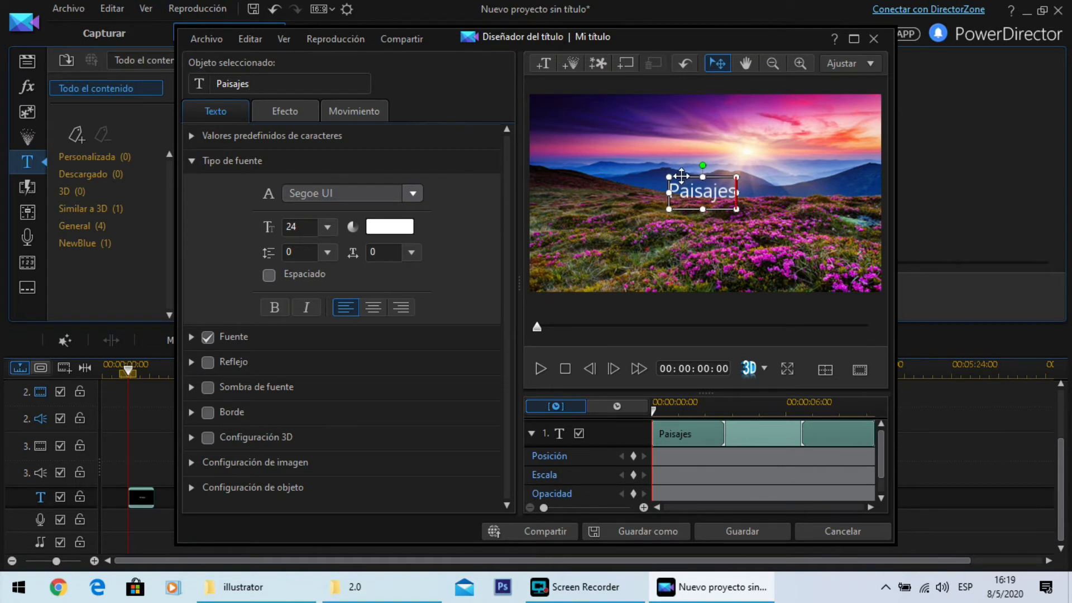
pyautogui.moveTo(688, 177); pyautogui.dragTo(564, 112)
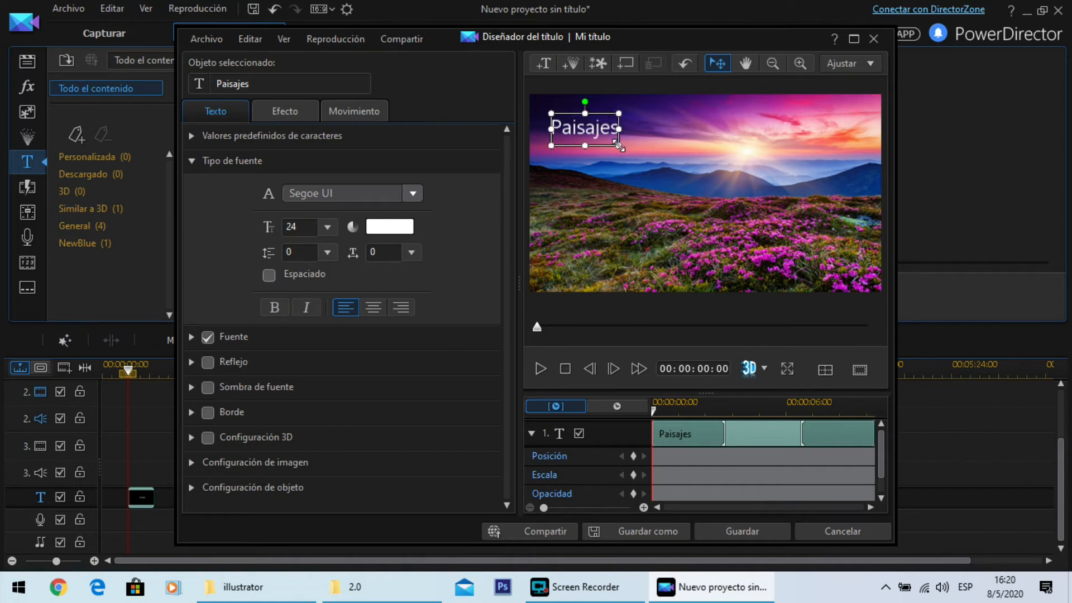
# Enlarge the "Paisajes" title to nearly twice its size and set its font to Showcard Gothic.
pyautogui.moveTo(618, 146); pyautogui.dragTo(680, 193)
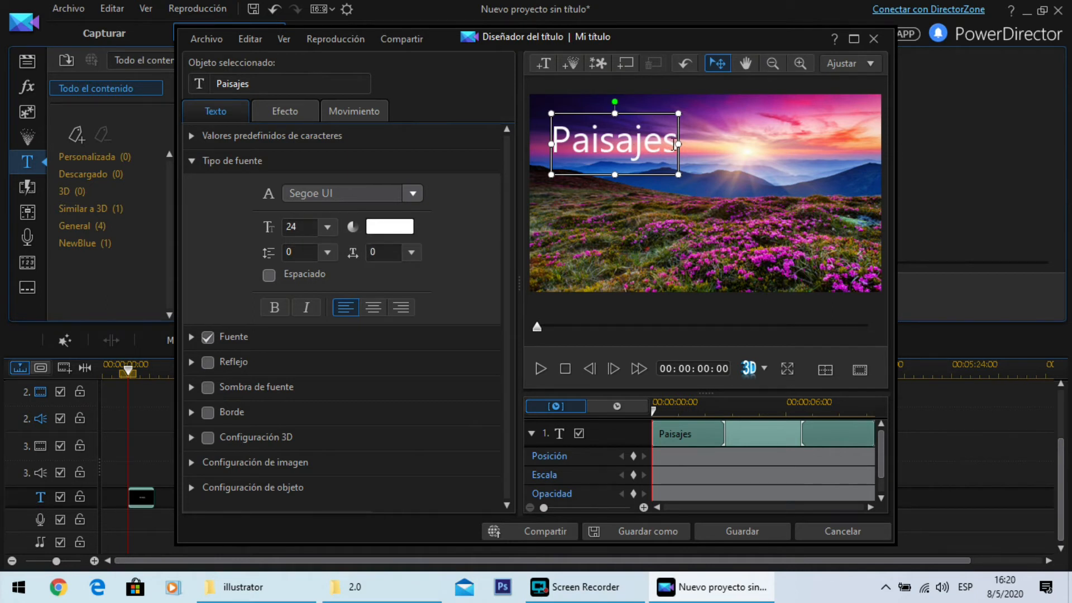
pyautogui.moveTo(674, 144); pyautogui.dragTo(552, 141)
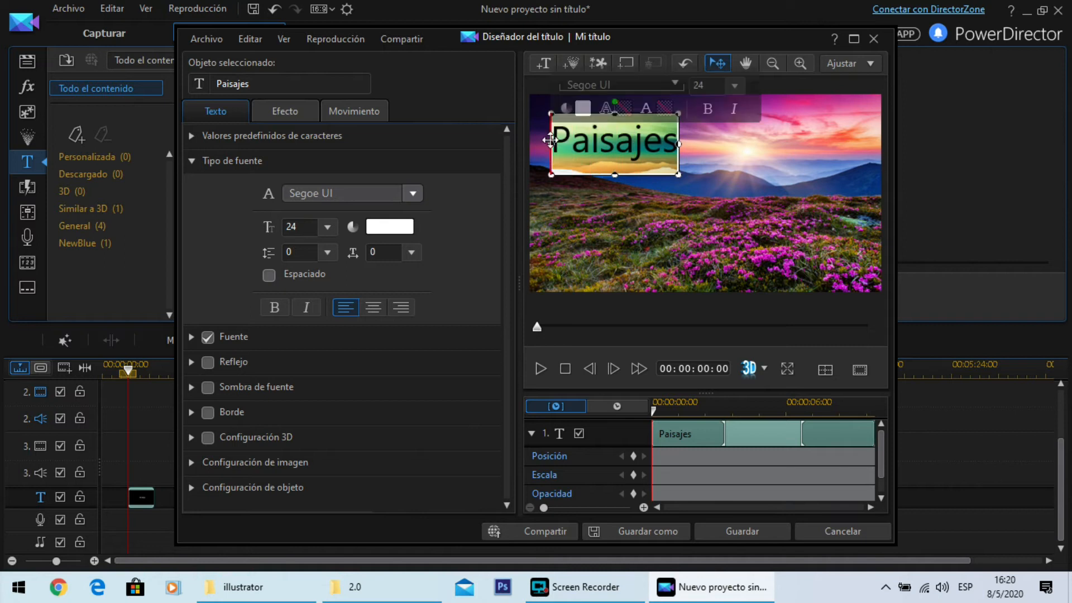
pyautogui.click(412, 193)
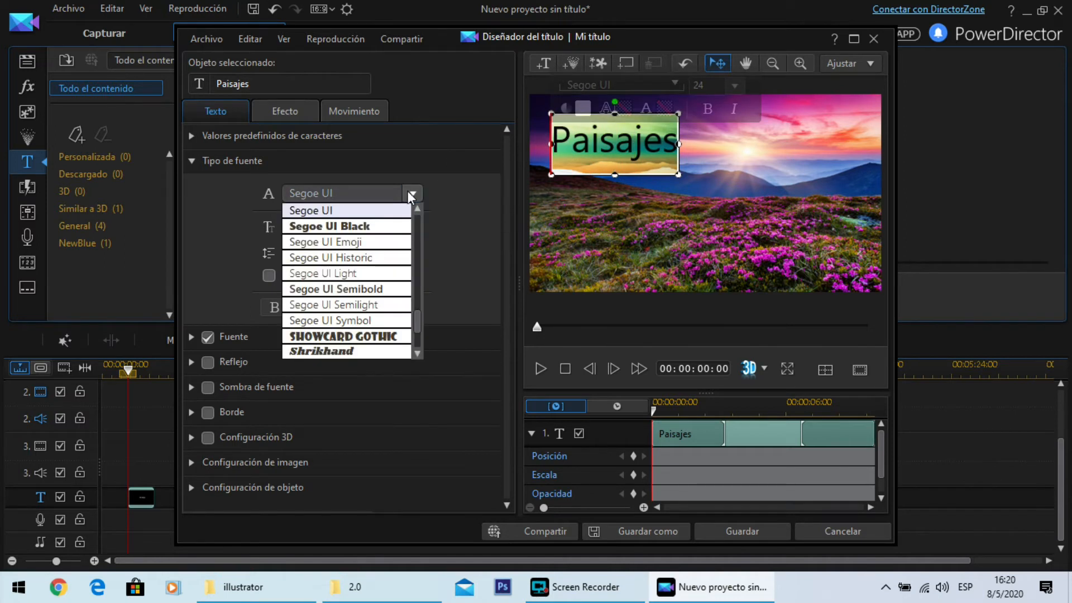
pyautogui.click(373, 334)
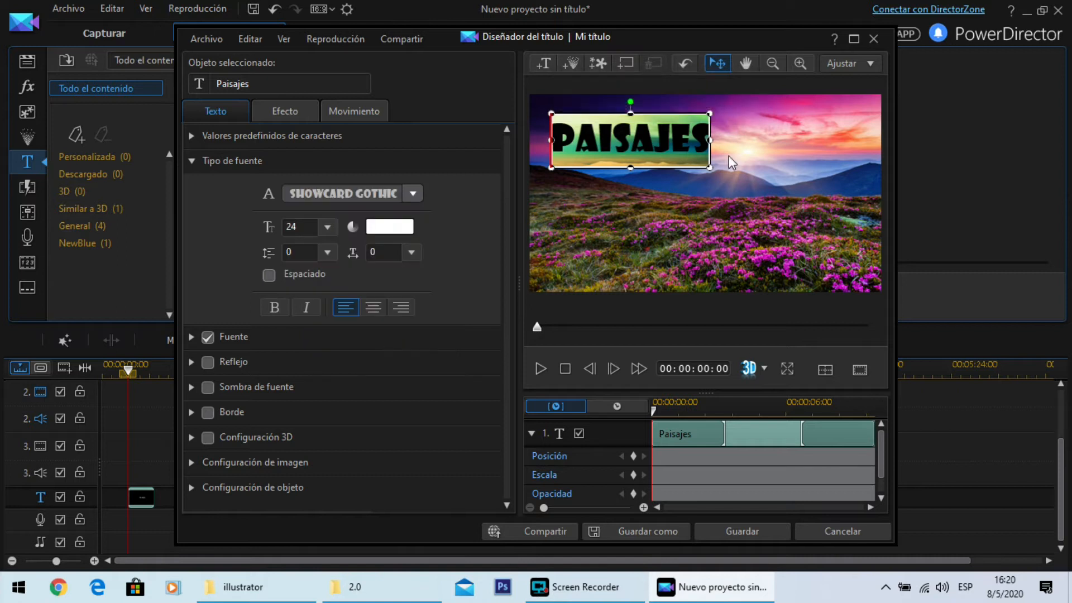
pyautogui.click(634, 155)
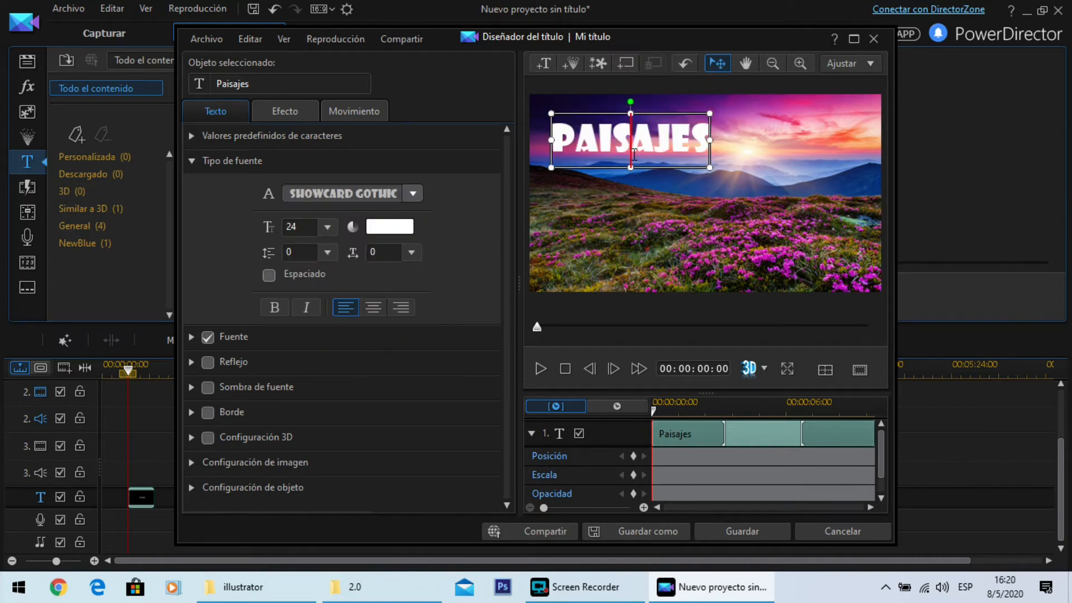
# Set the font colour of the whole "Paisajes" text to light pink (RGB 255, 128, 255).
pyautogui.moveTo(553, 135); pyautogui.dragTo(712, 140)
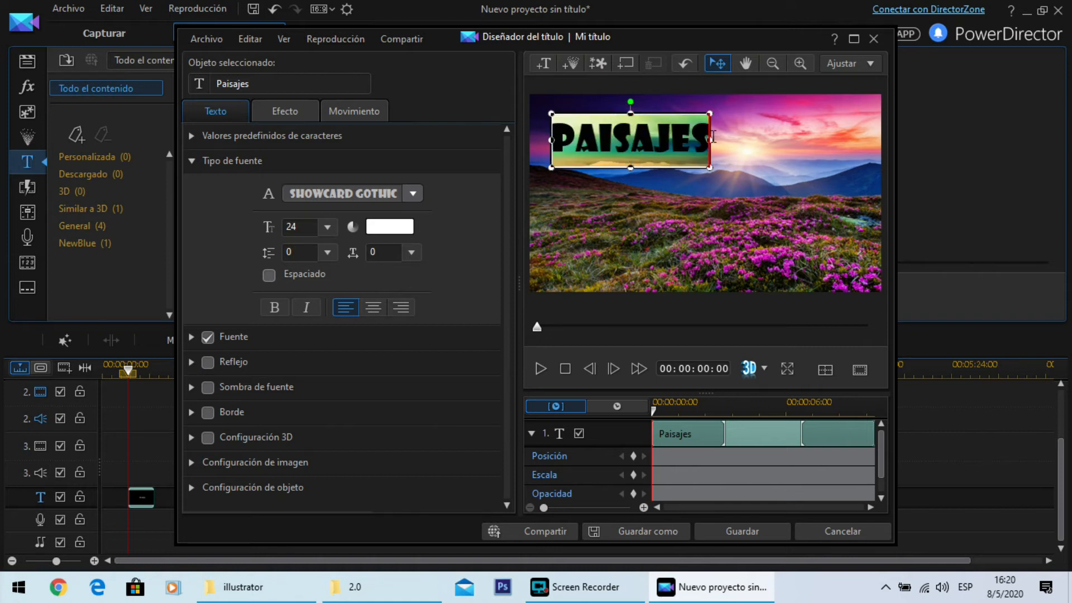
pyautogui.click(389, 226)
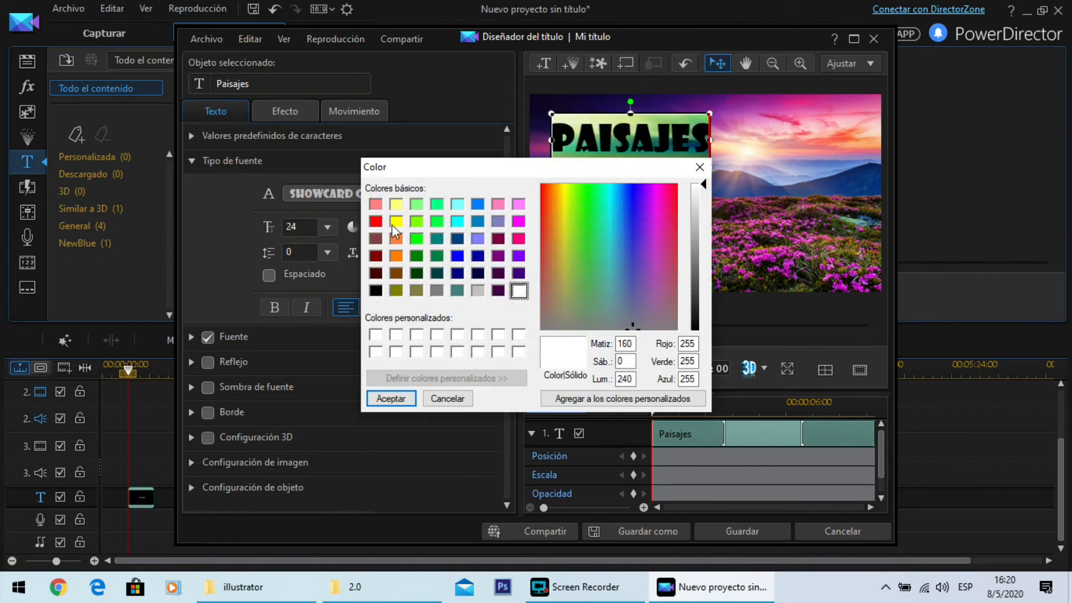
pyautogui.click(517, 205)
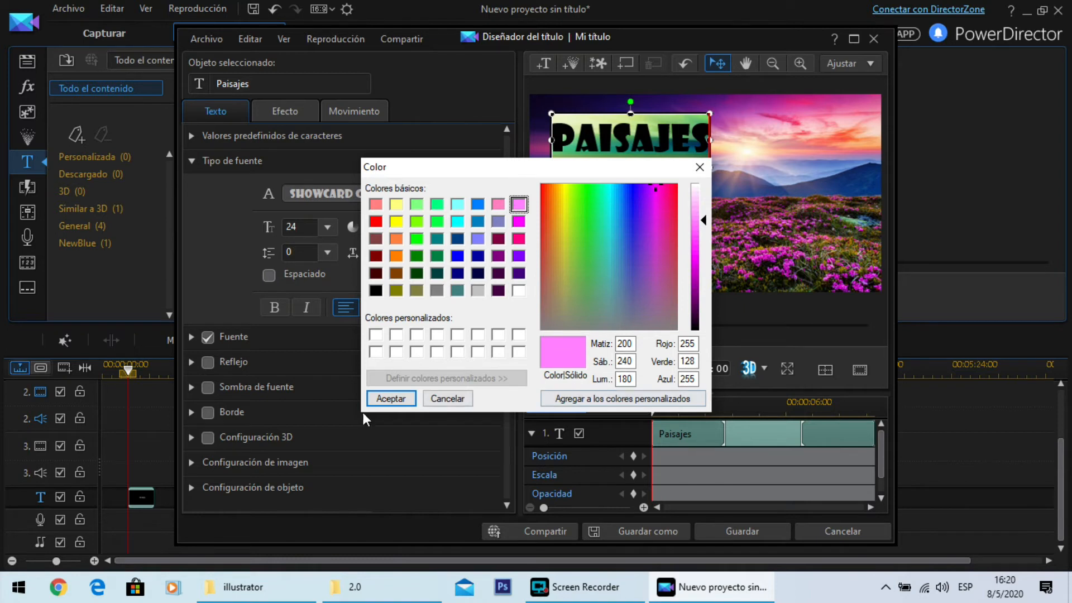
pyautogui.click(390, 398)
pyautogui.click(662, 147)
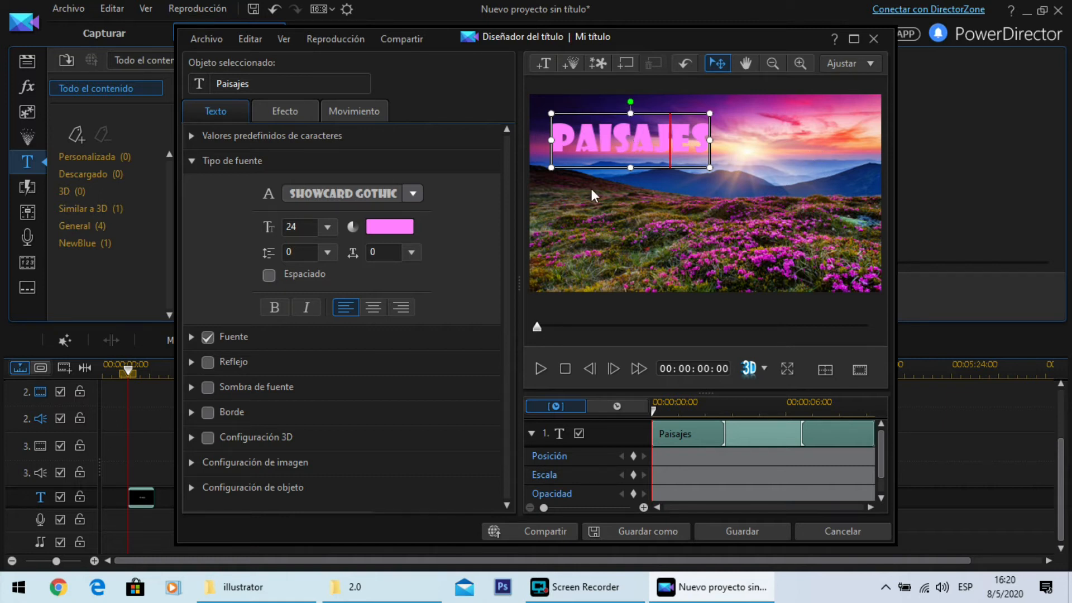
# Make the whole "Paisajes" text bold and change its font to SimSun.
pyautogui.moveTo(554, 143); pyautogui.dragTo(711, 153)
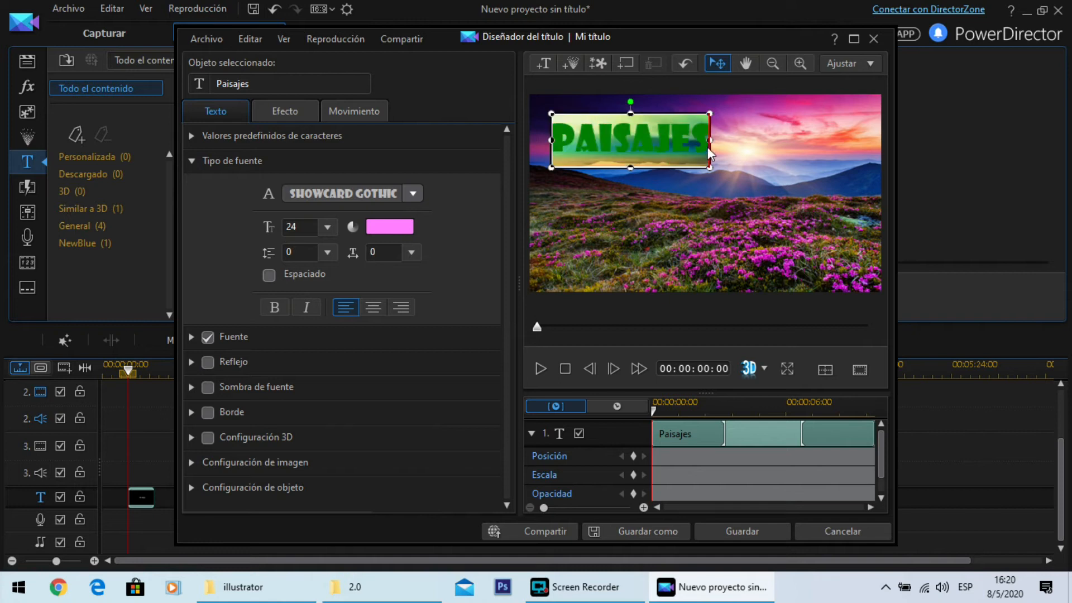
pyautogui.click(274, 307)
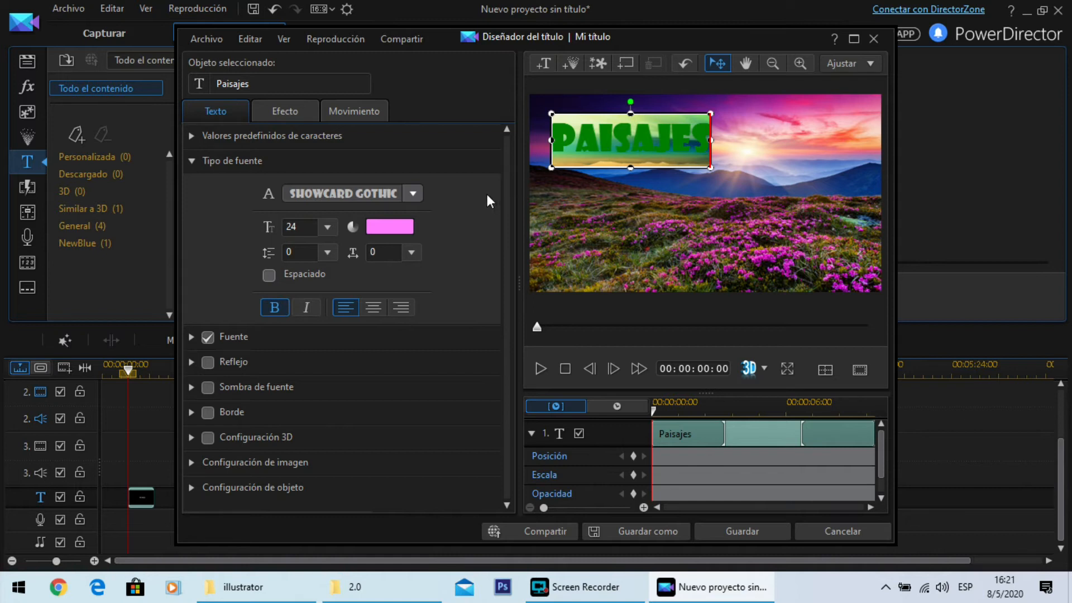
pyautogui.click(414, 193)
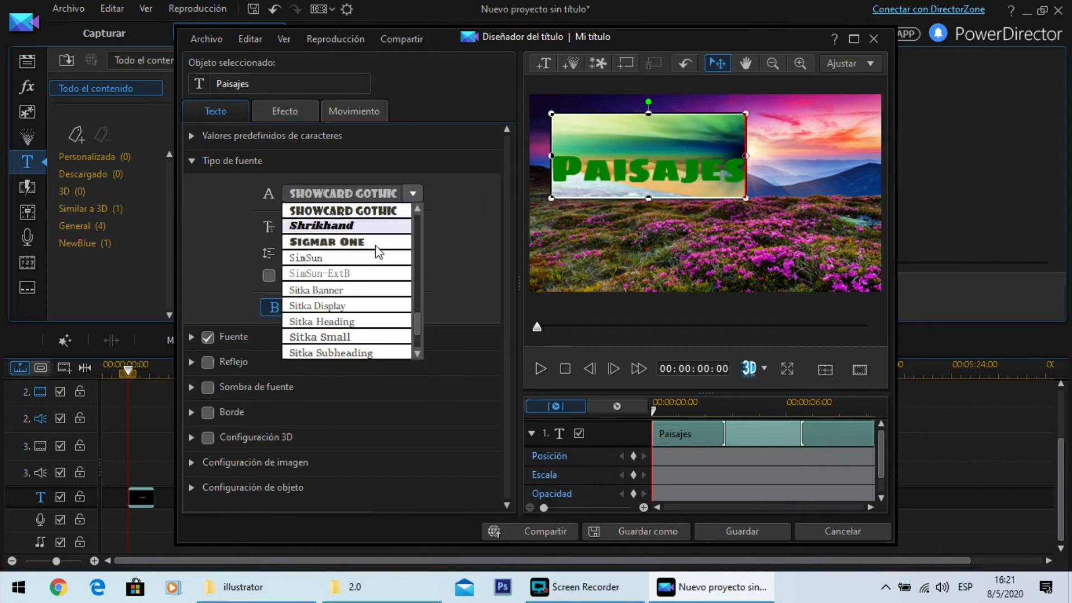
pyautogui.click(354, 258)
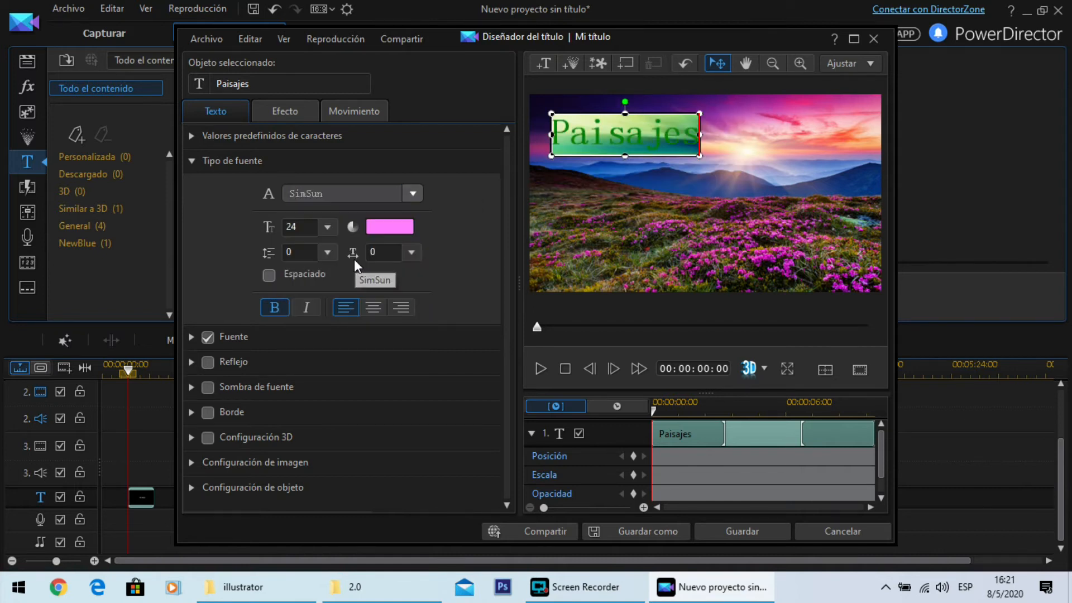
# Try the title without bold and in italic, restore plain bold, and set the font to Snap ITC.
pyautogui.click(273, 307)
pyautogui.click(308, 307)
pyautogui.click(306, 308)
pyautogui.click(270, 308)
pyautogui.click(389, 188)
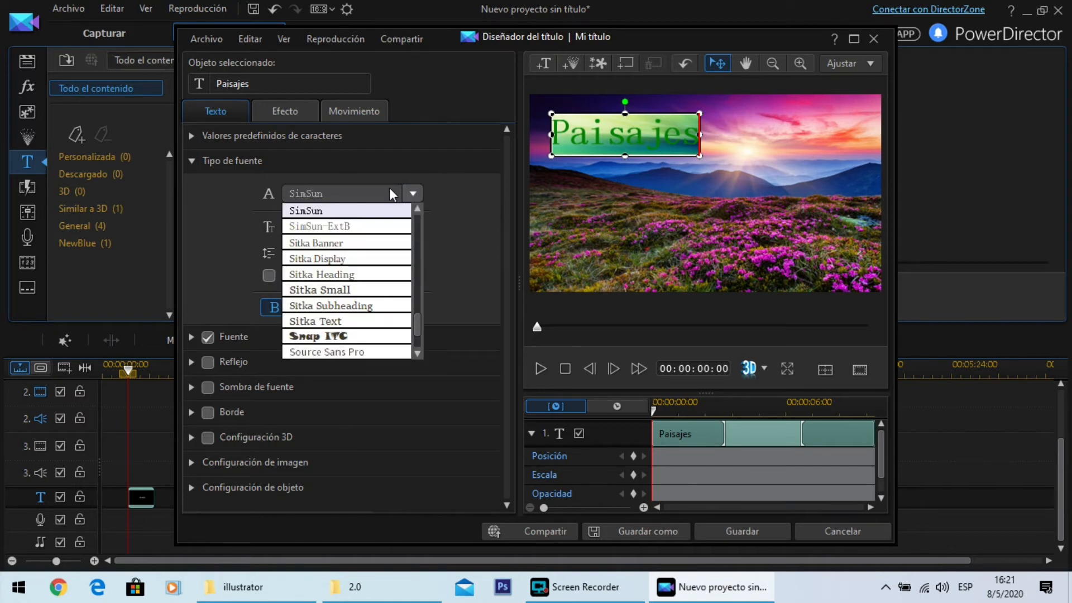
pyautogui.click(355, 336)
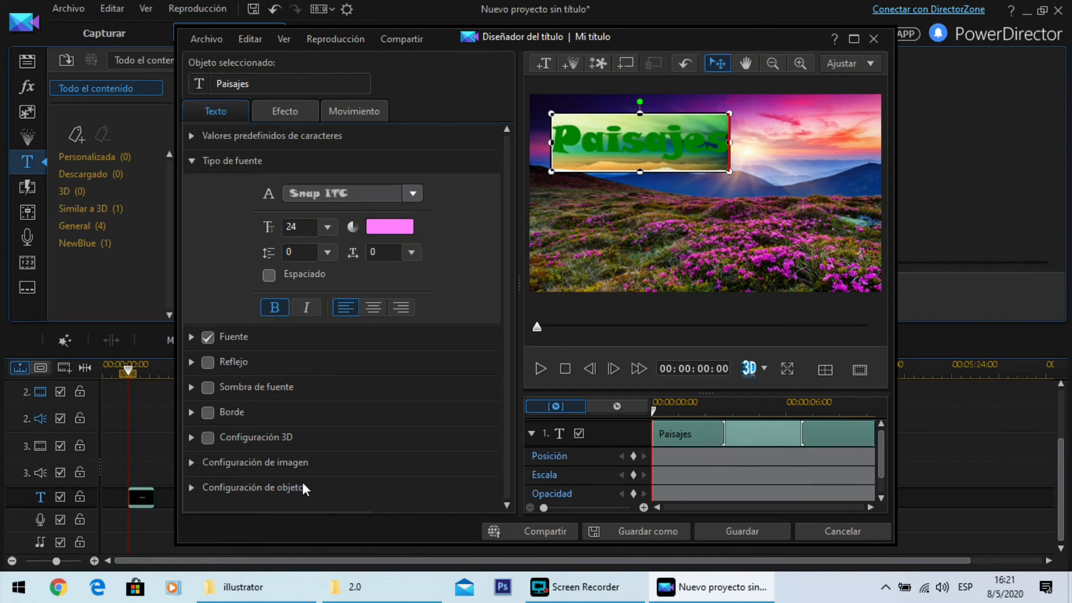
# Set the blur of only the letters "Pai" to 5 and their opacity to 28%.
pyautogui.click(191, 337)
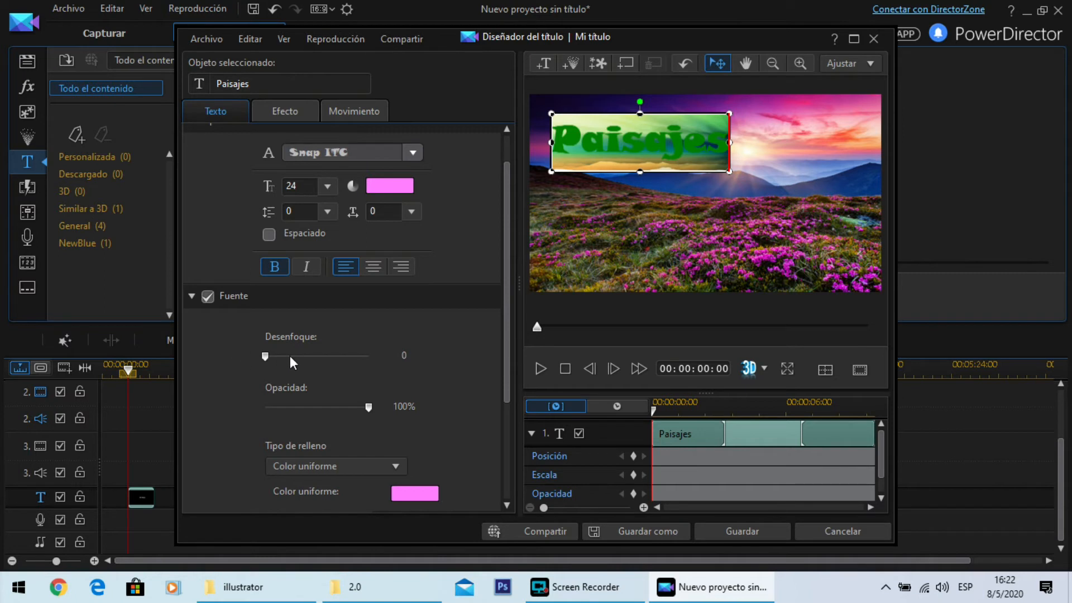
pyautogui.click(621, 149)
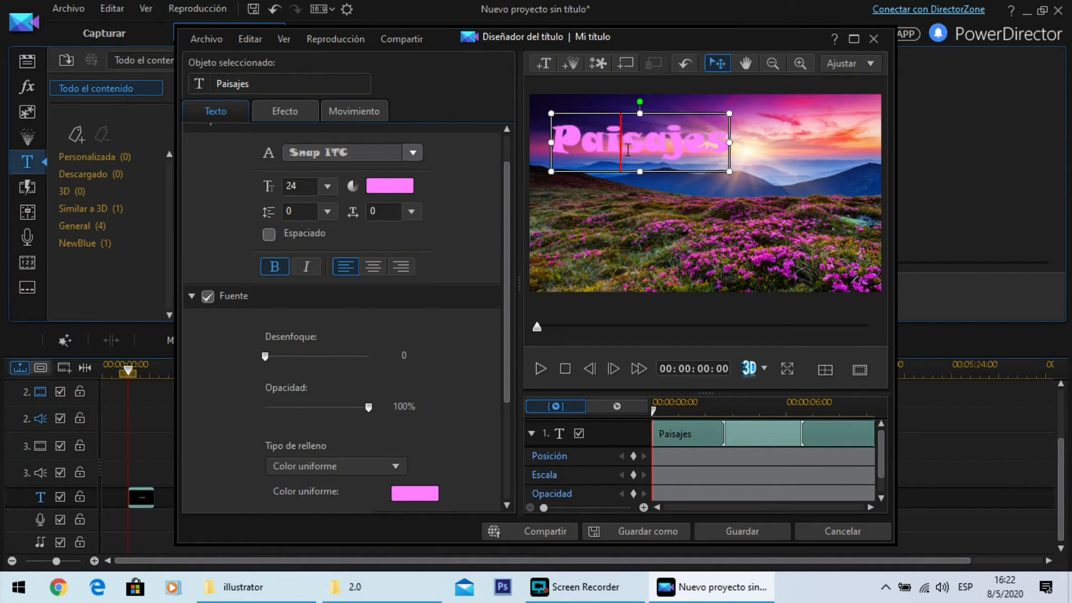
pyautogui.hotkey('shift', 'Left')
pyautogui.hotkey('shift', 'Left')
pyautogui.hotkey('shift', 'Left')
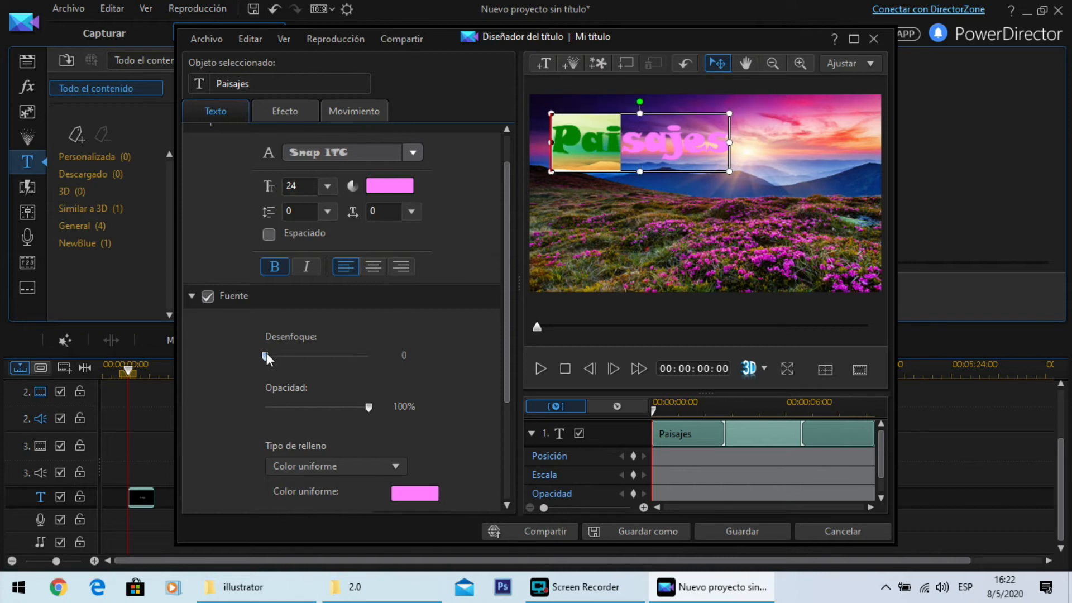
pyautogui.moveTo(270, 355)
pyautogui.mouseDown()
pyautogui.moveTo(300, 357)
pyautogui.moveTo(265, 357)
pyautogui.mouseUp()
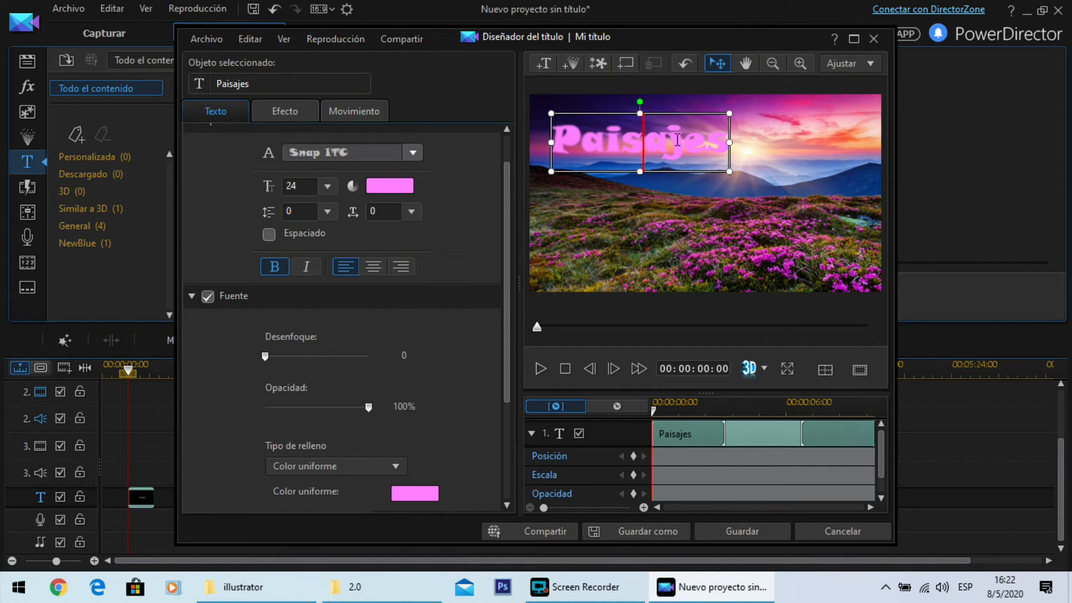
pyautogui.moveTo(622, 144); pyautogui.dragTo(552, 146)
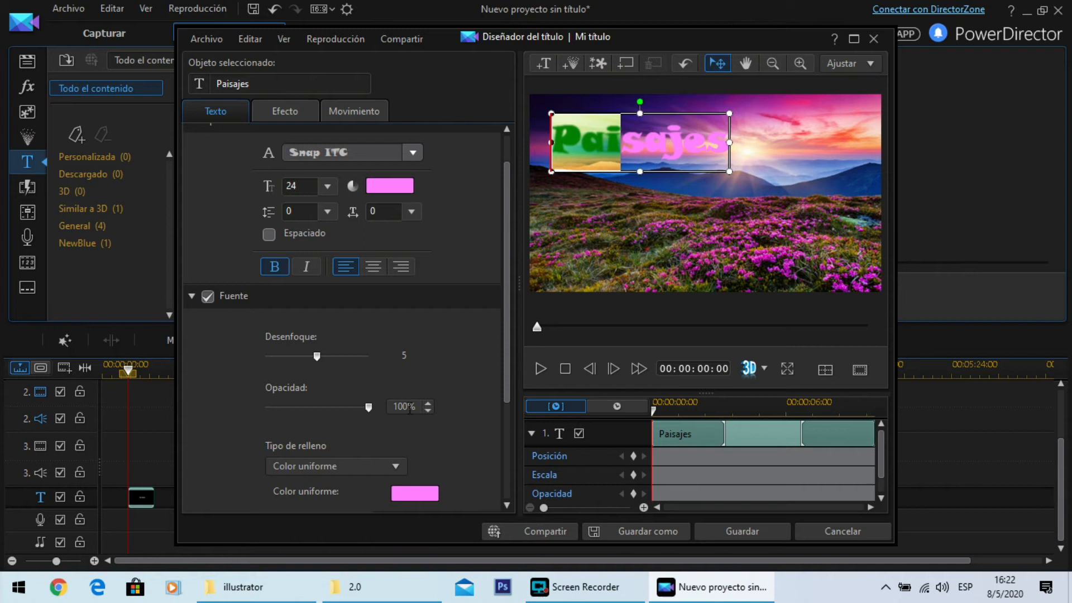
pyautogui.moveTo(369, 407); pyautogui.dragTo(296, 410)
pyautogui.click(621, 150)
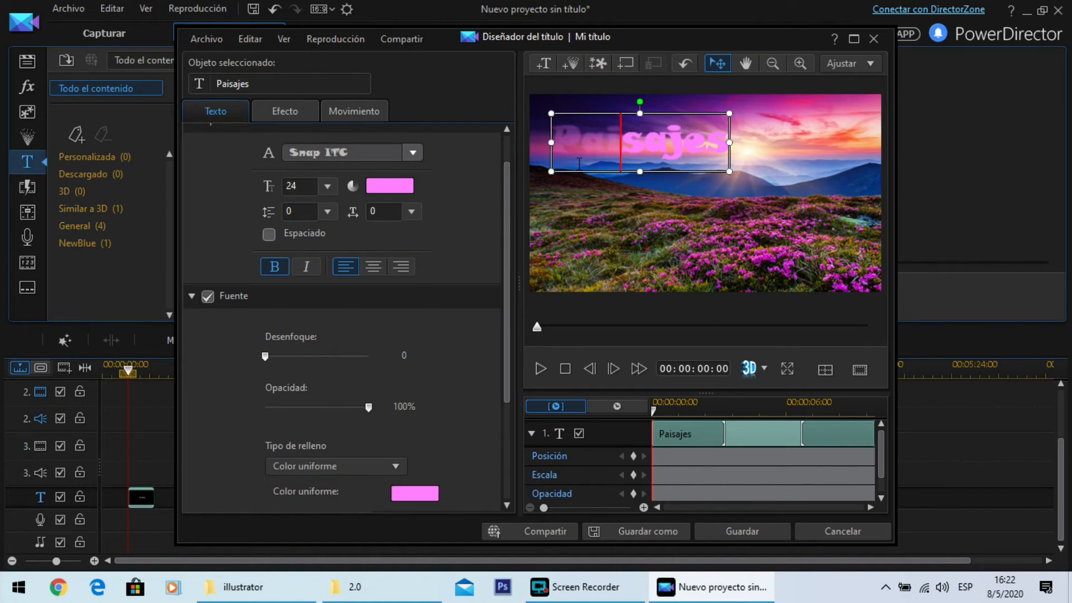
# Set the opacity of "Pai" to 66% with the title moved over the flowers, and return the title to the image's upper-left area.
pyautogui.moveTo(701, 111); pyautogui.dragTo(804, 174)
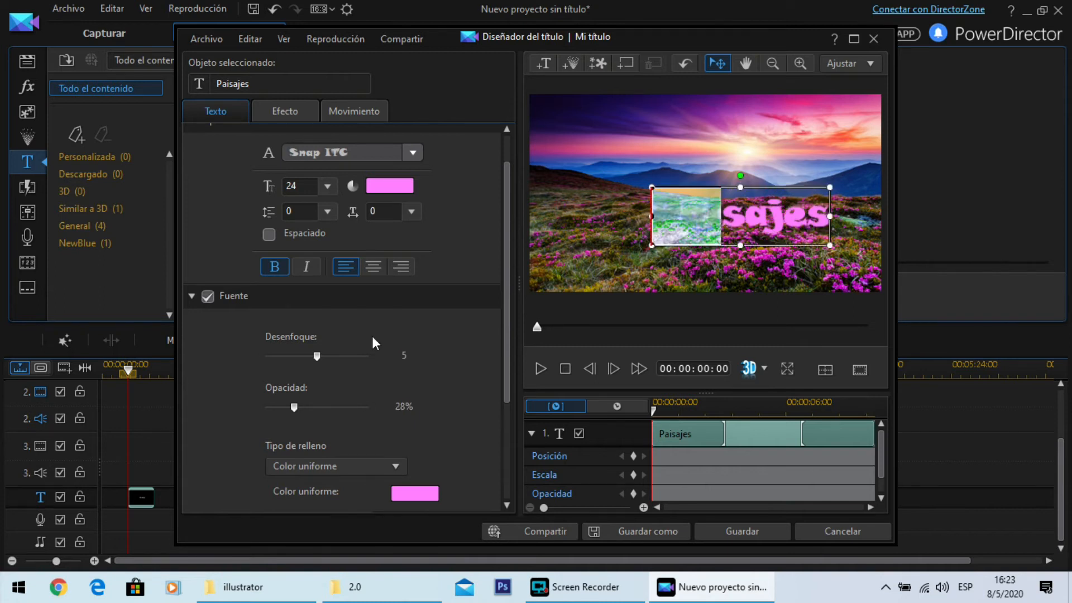
pyautogui.moveTo(303, 410); pyautogui.dragTo(334, 414)
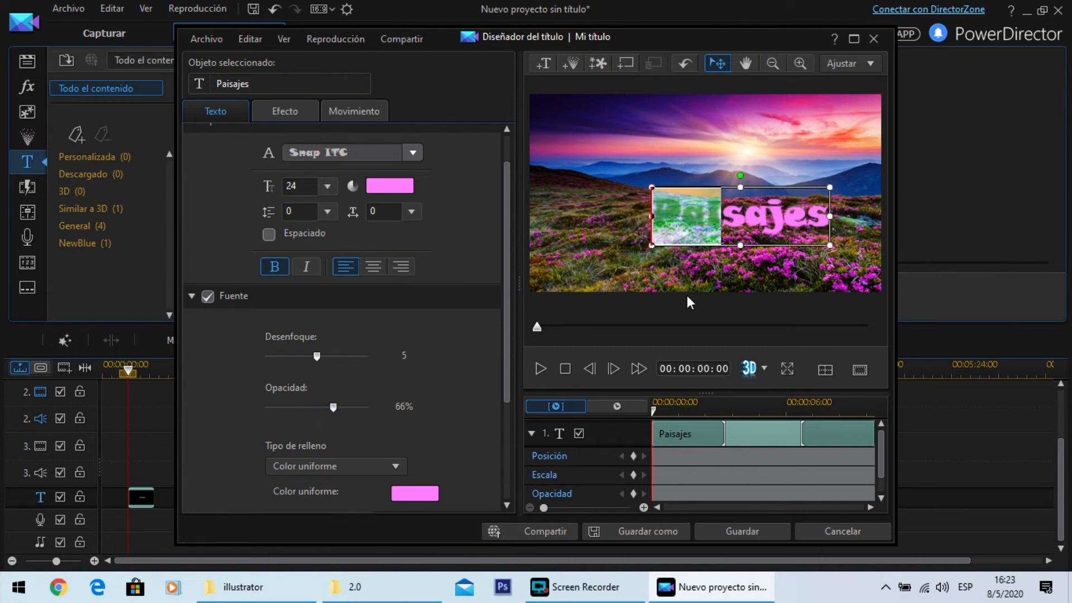
pyautogui.click(733, 212)
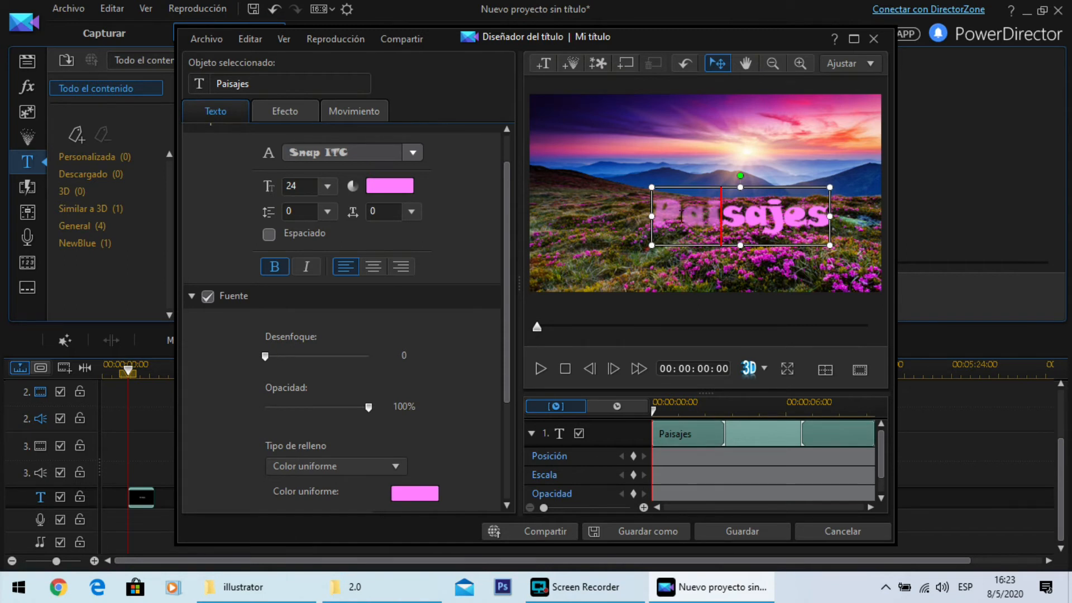
pyautogui.click(695, 184)
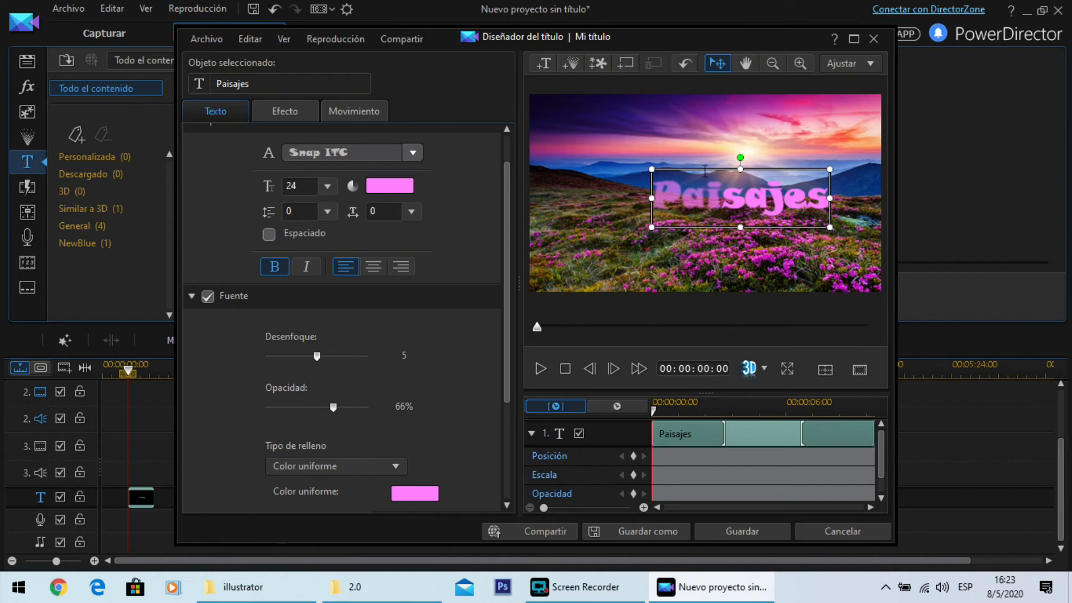
pyautogui.moveTo(706, 169); pyautogui.dragTo(545, 158)
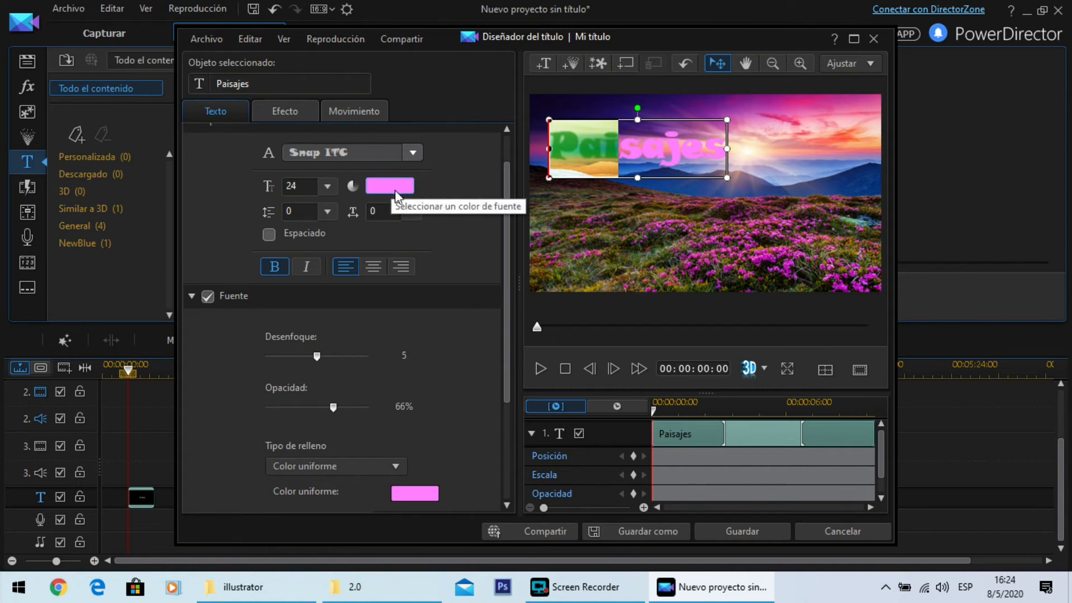
# Examine the title's font settings and the uniform fill colour choices without changing them.
pyautogui.scroll(-1, 407, 436)
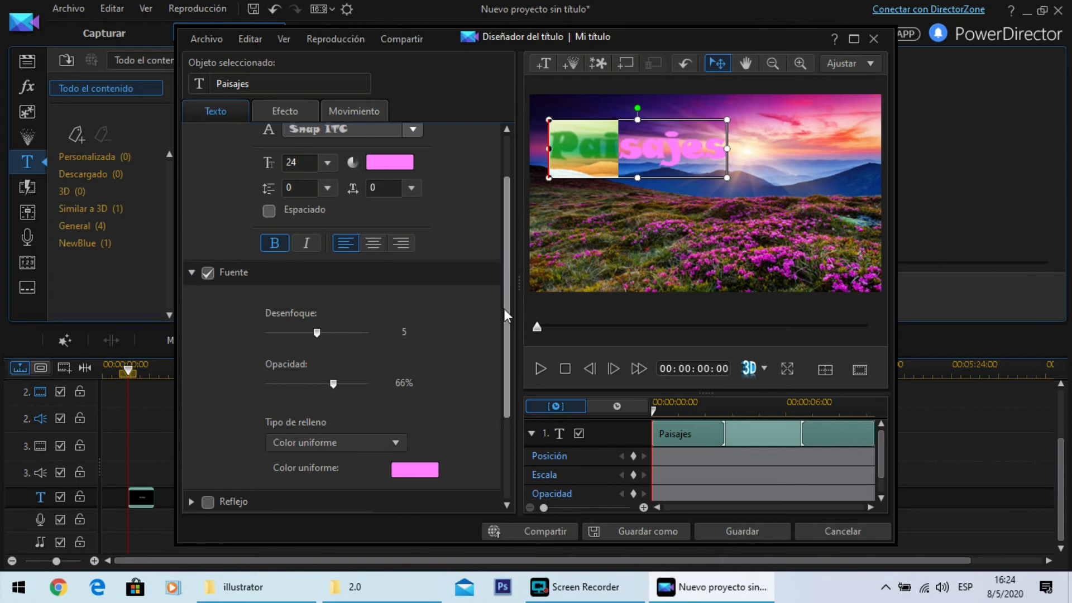
pyautogui.moveTo(508, 324)
pyautogui.mouseDown()
pyautogui.moveTo(507, 414)
pyautogui.moveTo(508, 315)
pyautogui.moveTo(511, 339)
pyautogui.mouseUp()
pyautogui.click(506, 504)
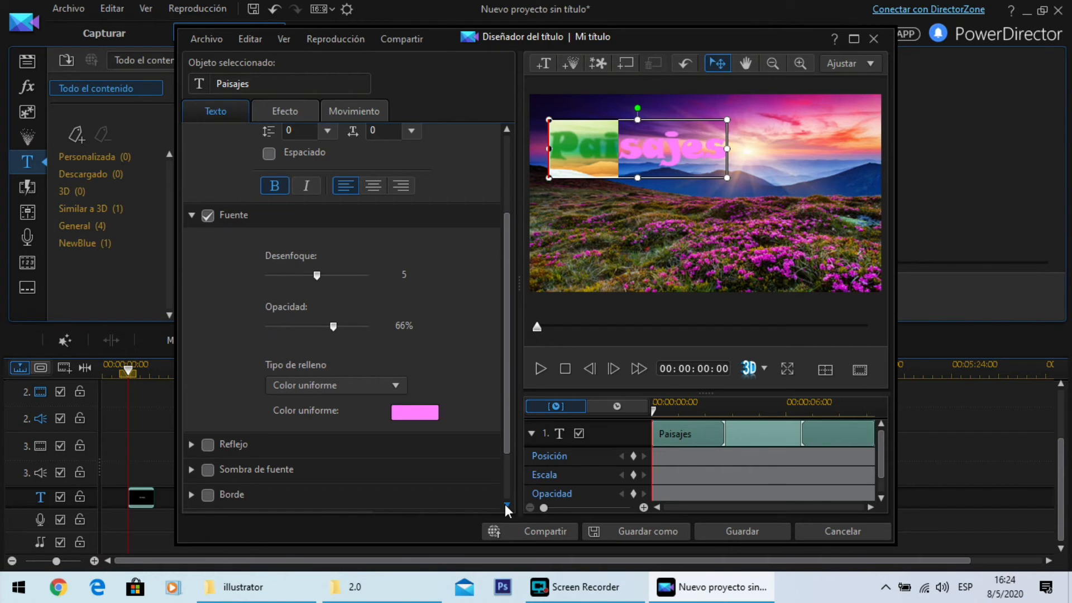
pyautogui.click(506, 505)
pyautogui.click(508, 129)
pyautogui.click(508, 129)
pyautogui.moveTo(508, 310); pyautogui.dragTo(508, 384)
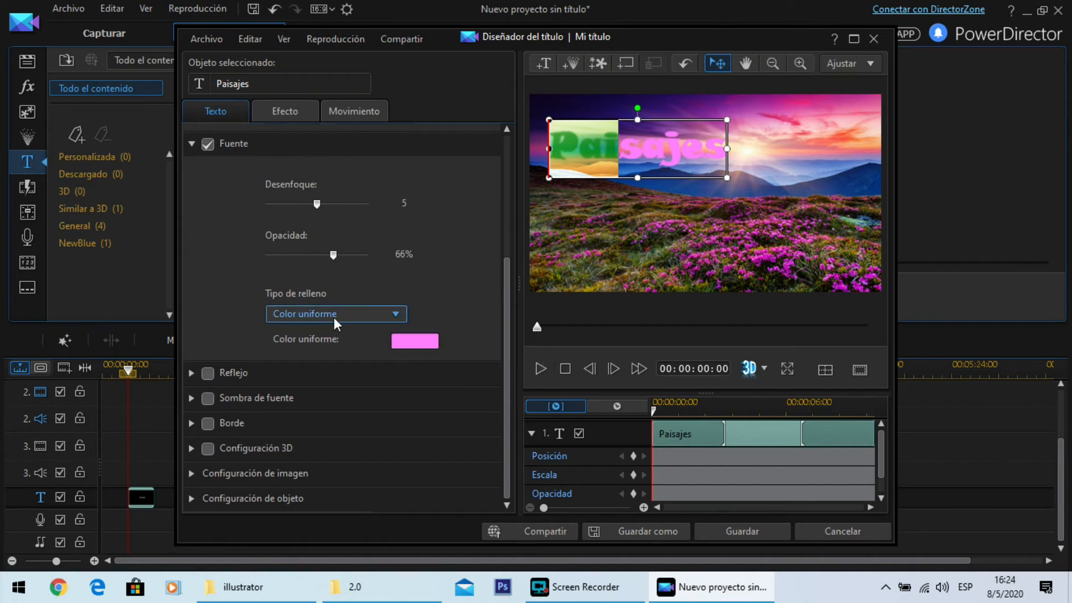
pyautogui.click(408, 344)
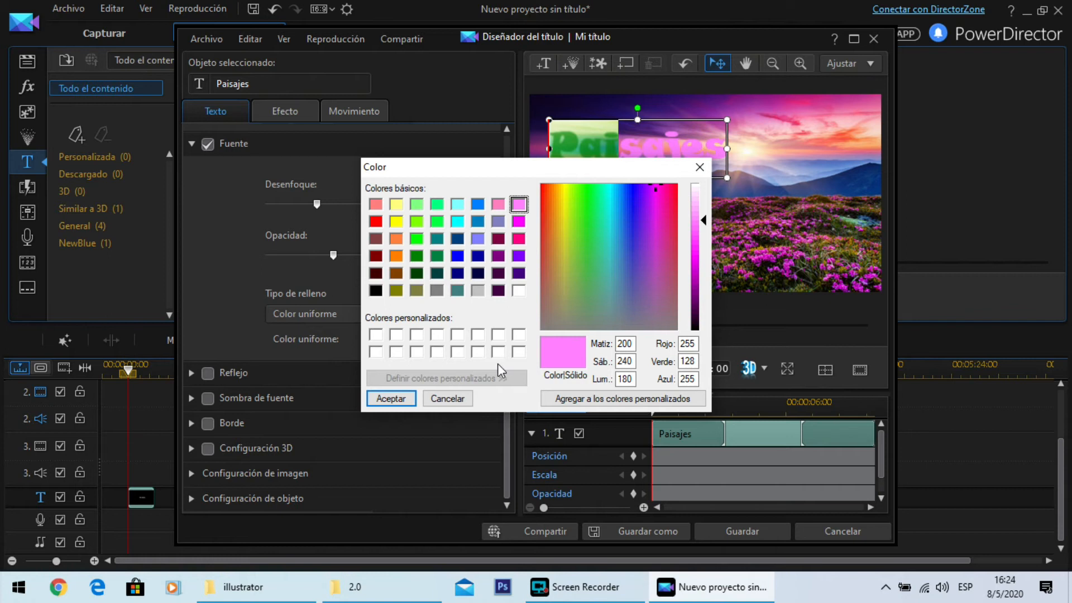
pyautogui.click(447, 399)
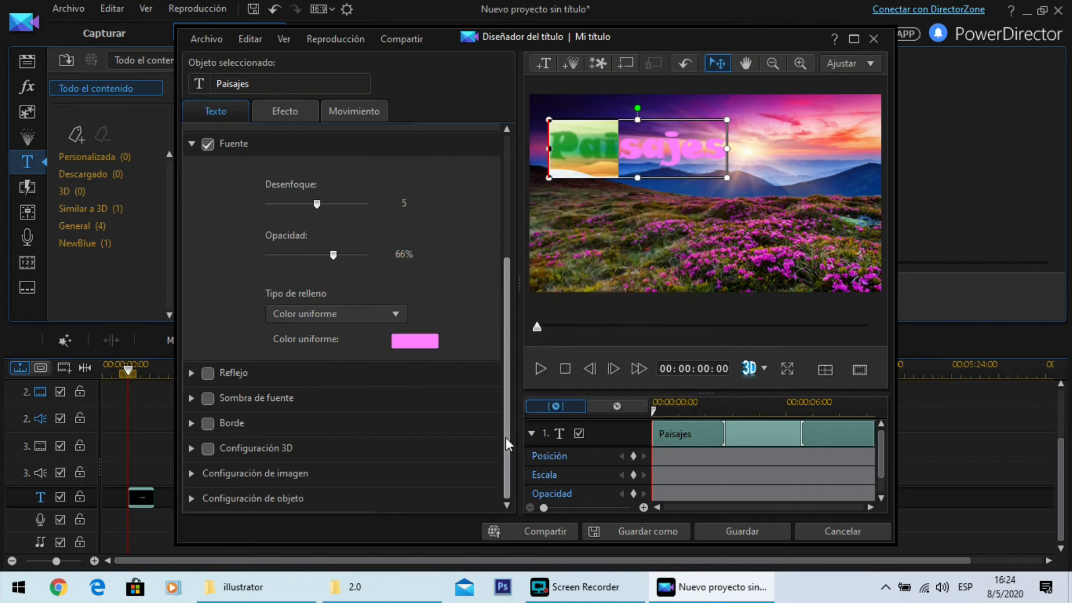
pyautogui.moveTo(505, 438); pyautogui.dragTo(507, 331)
pyautogui.moveTo(509, 276); pyautogui.dragTo(507, 411)
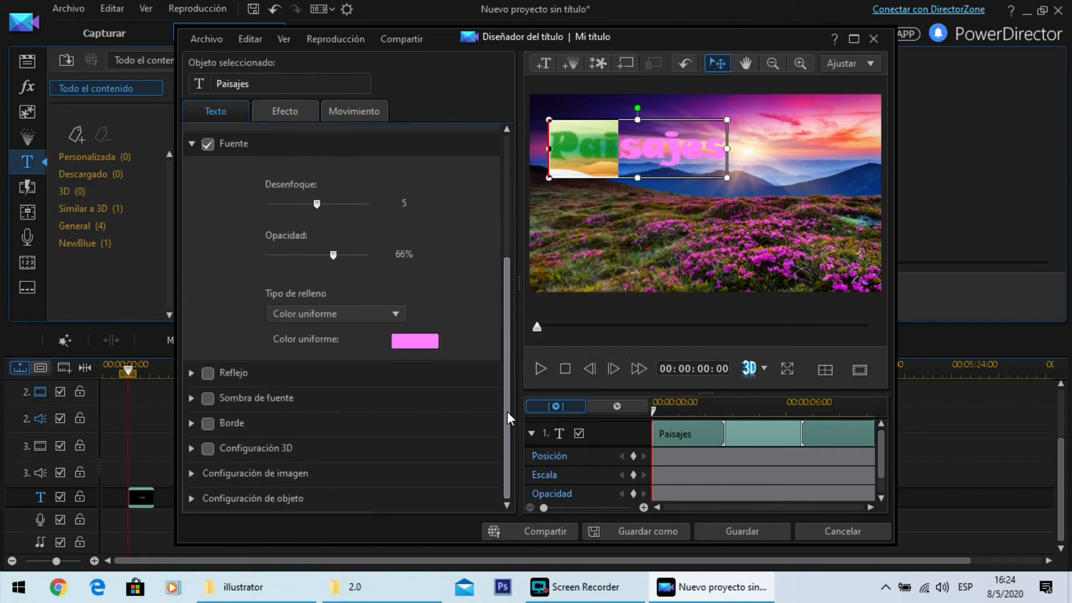
# Give the letters "Pai" a two-colour gradient fill that starts with greyish violet and ends with dark blue.
pyautogui.click(377, 313)
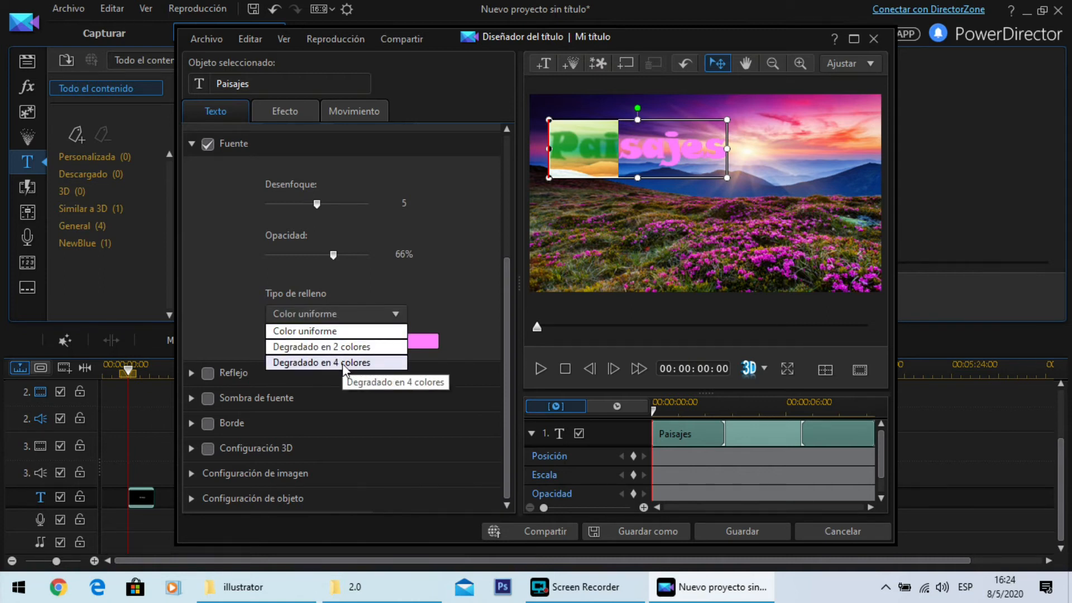
pyautogui.click(350, 346)
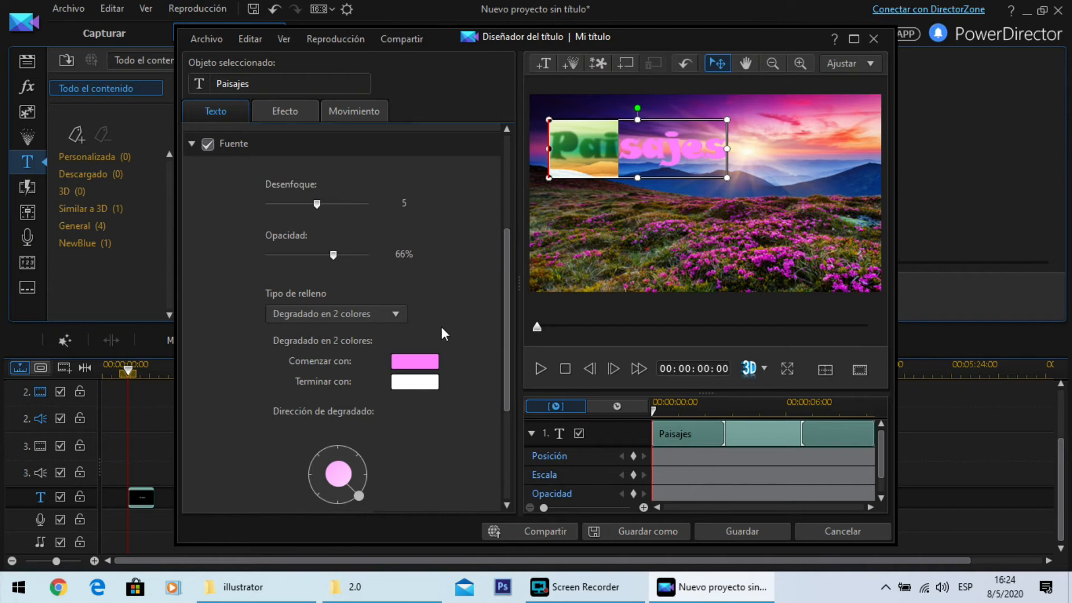
pyautogui.click(413, 362)
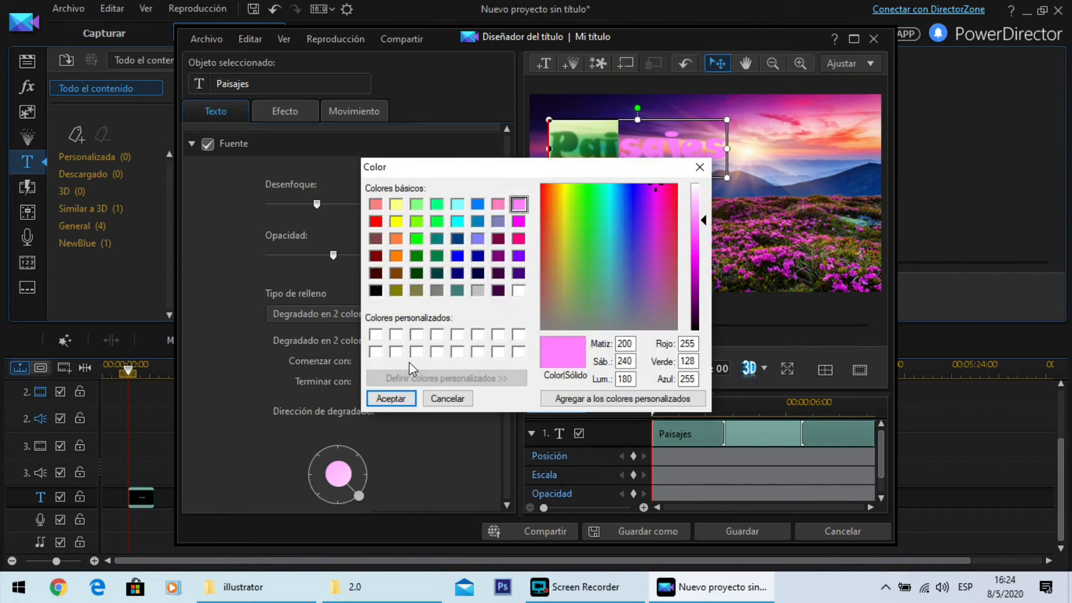
pyautogui.click(498, 221)
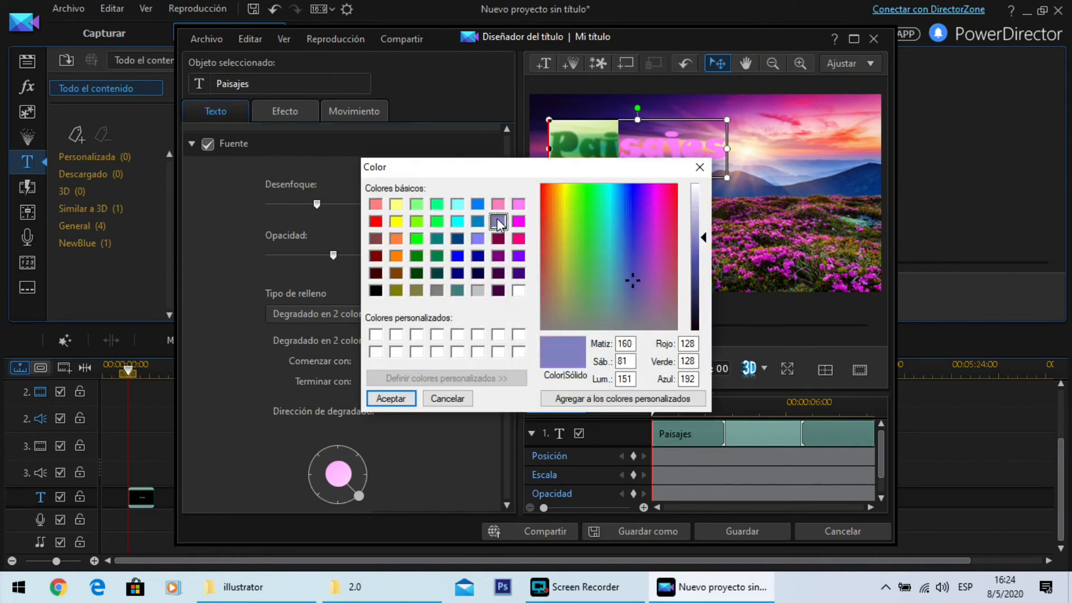
pyautogui.click(386, 398)
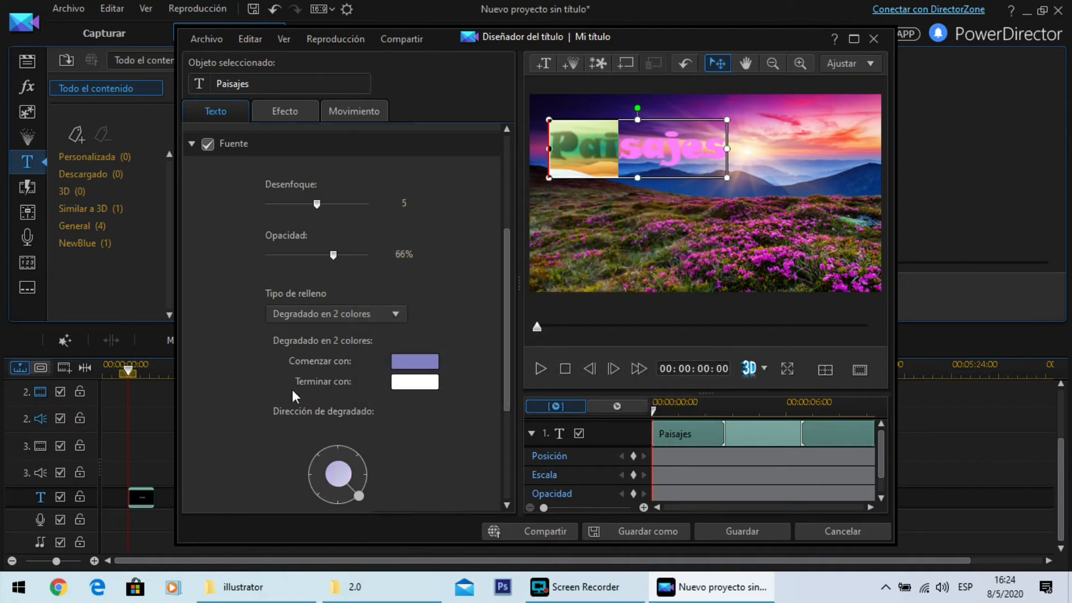
pyautogui.click(426, 380)
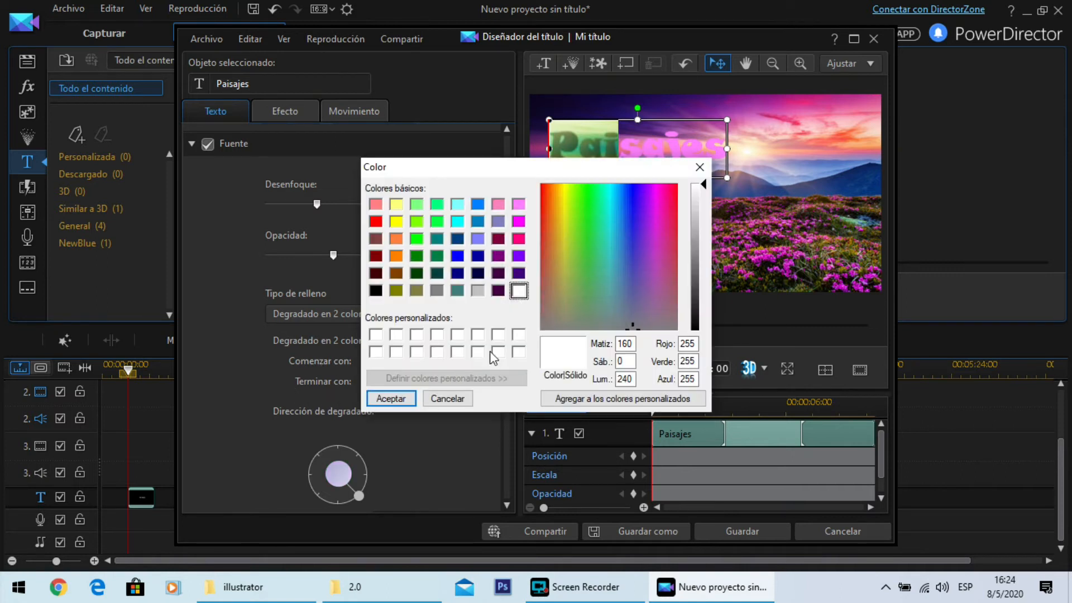
pyautogui.click(477, 257)
pyautogui.click(395, 400)
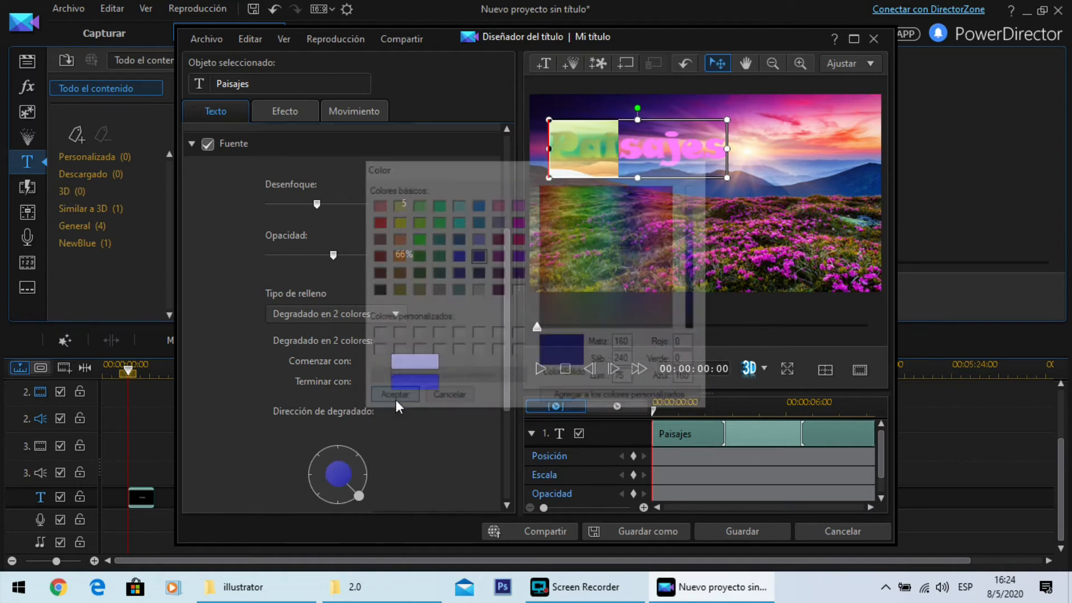
# Set the opacity of the letters "Pai" to 100% and their blur to 0.
pyautogui.click(624, 168)
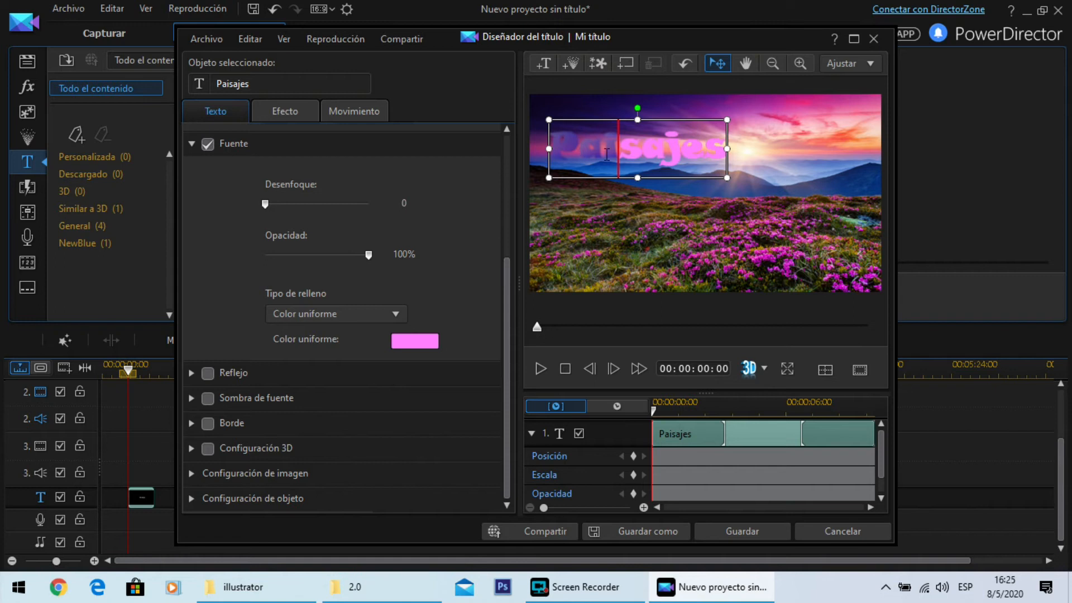
pyautogui.moveTo(618, 153); pyautogui.dragTo(550, 152)
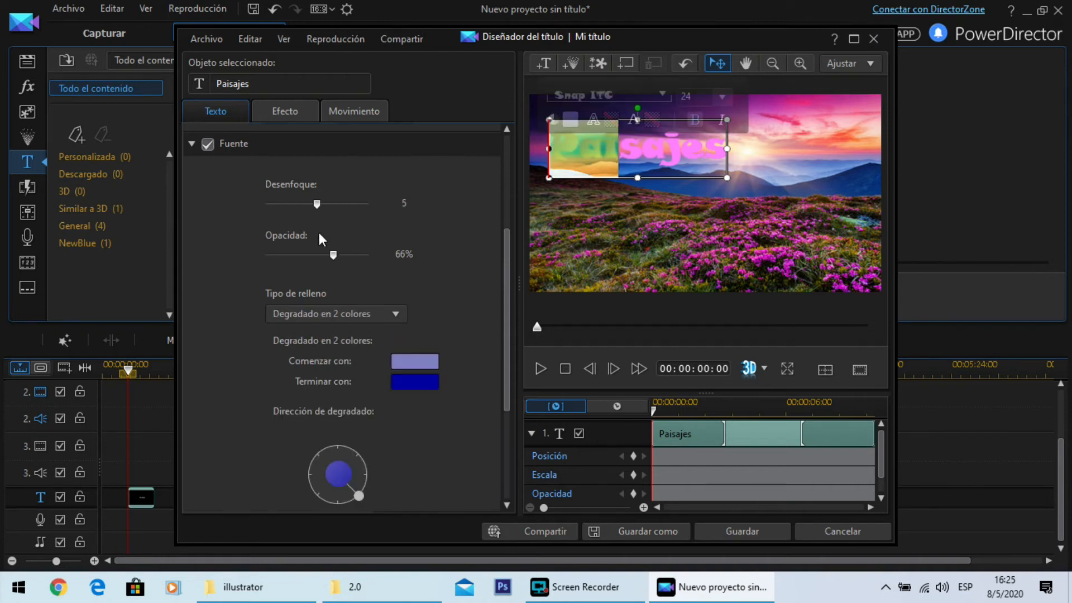
pyautogui.moveTo(369, 258); pyautogui.dragTo(380, 258)
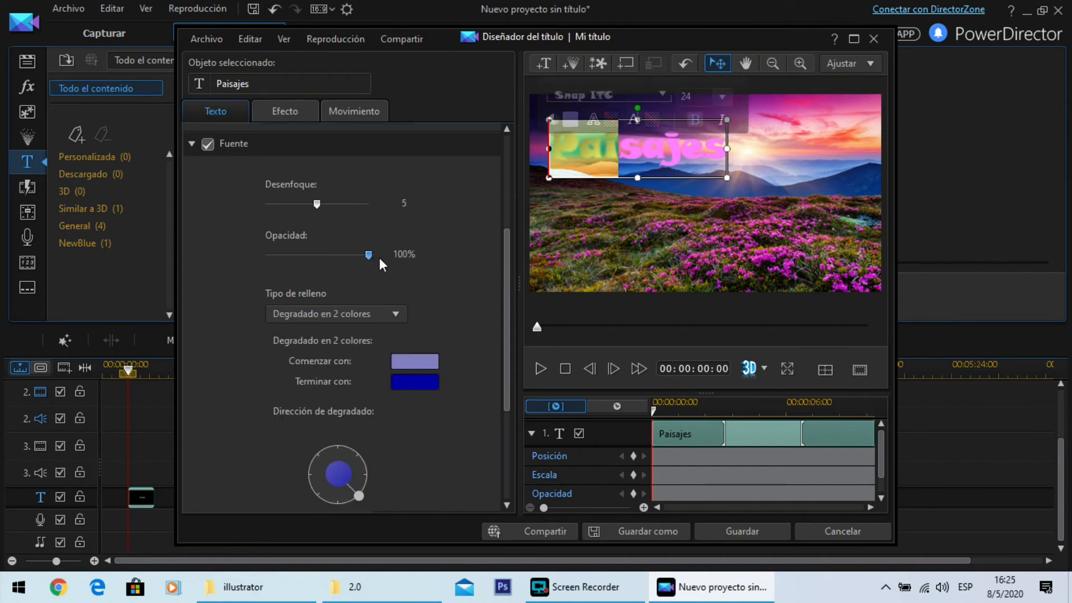
pyautogui.moveTo(318, 204); pyautogui.dragTo(265, 205)
pyautogui.click(637, 163)
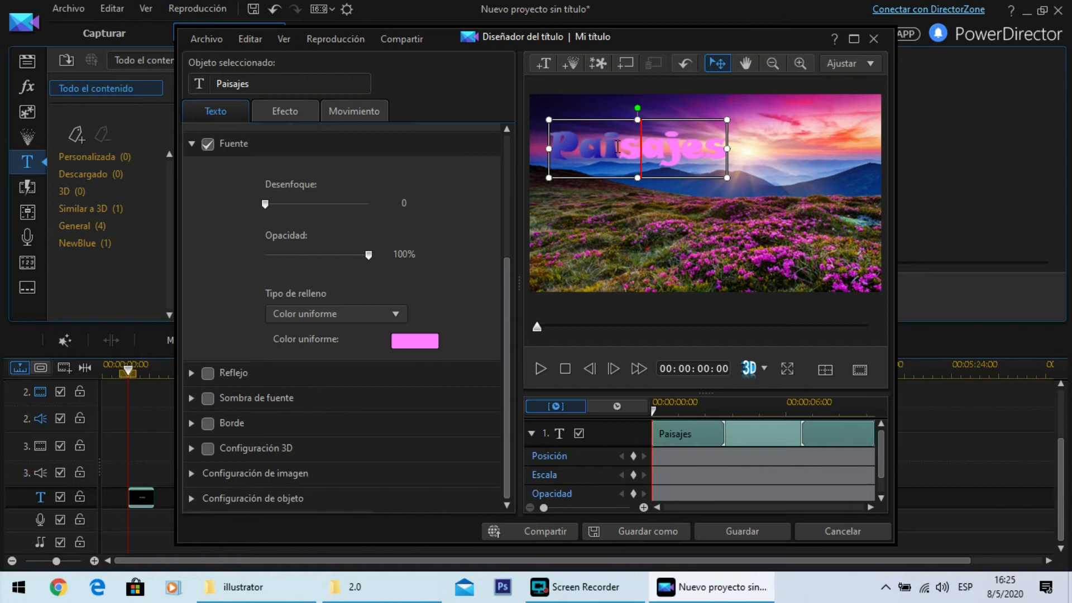
# Compare the fills of "sajes" and "Pai", and turn the gradient direction of "Pai" toward the upper right.
pyautogui.moveTo(618, 149); pyautogui.dragTo(731, 153)
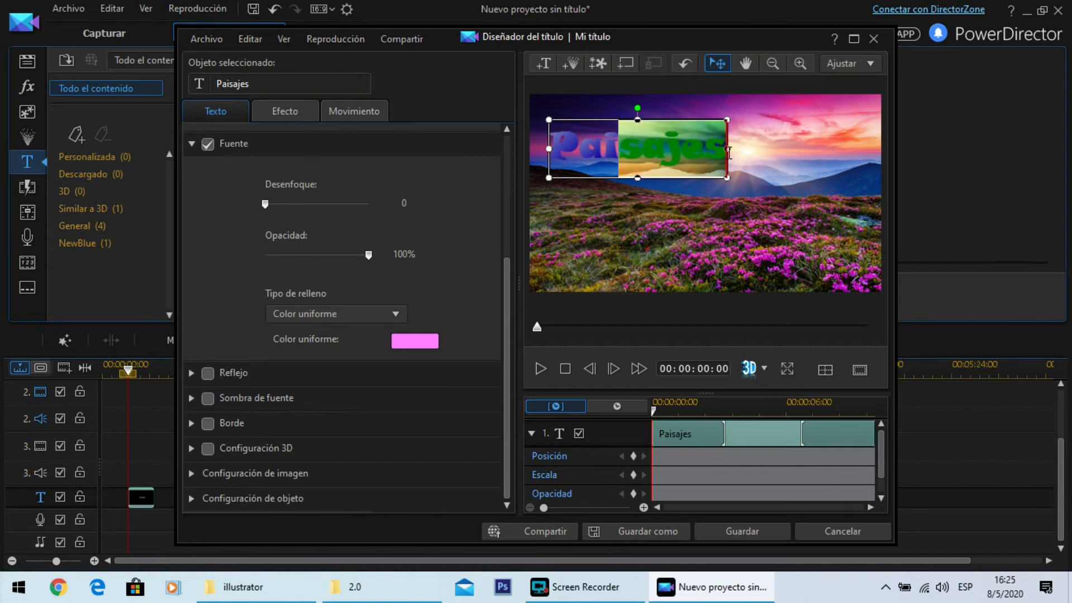
pyautogui.click(666, 158)
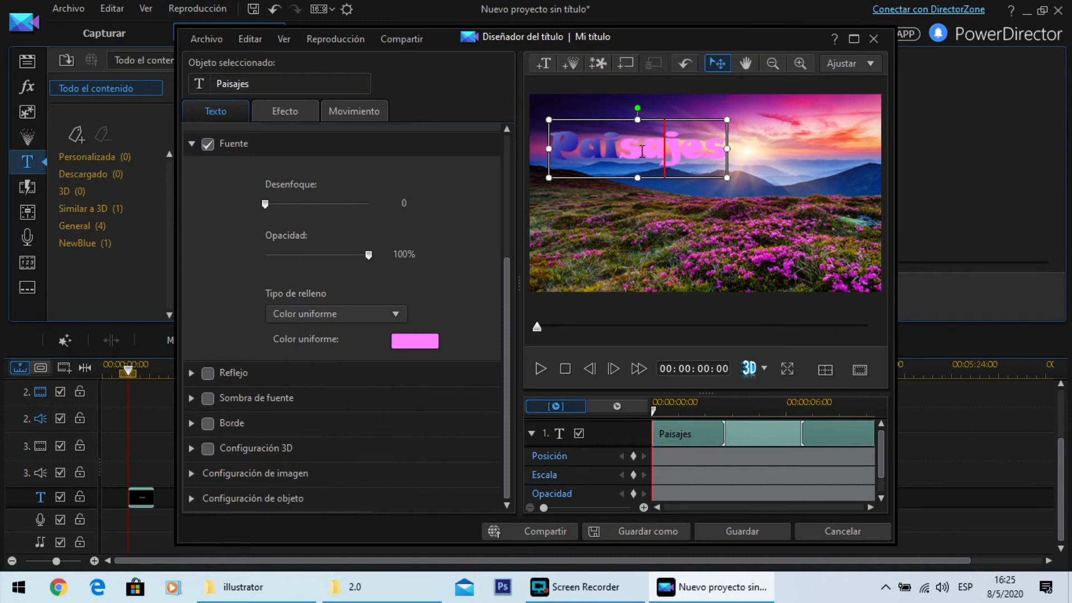
pyautogui.moveTo(618, 149); pyautogui.dragTo(559, 155)
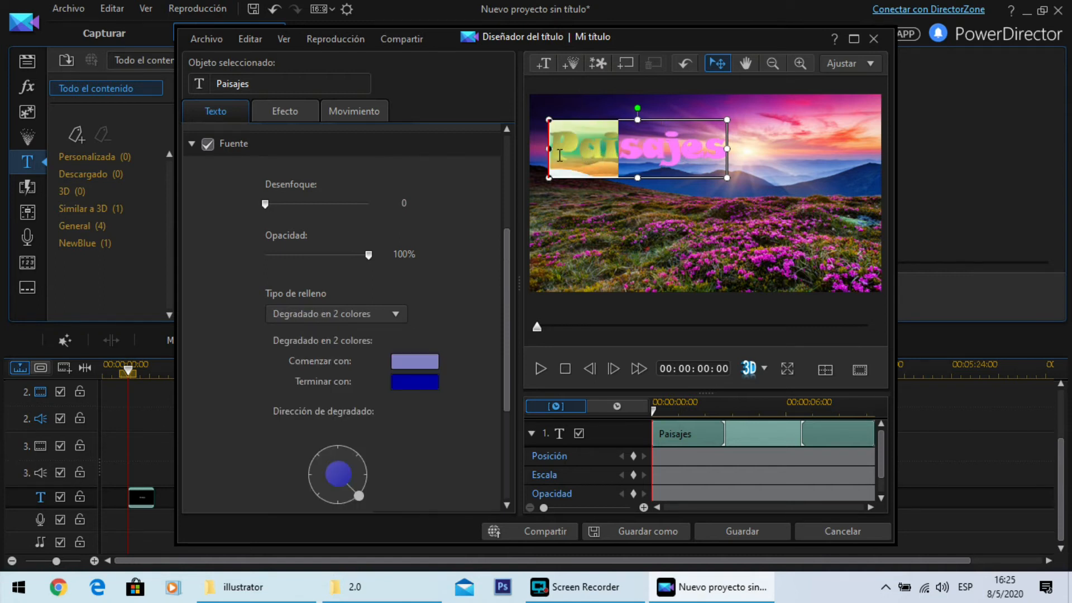
pyautogui.click(664, 159)
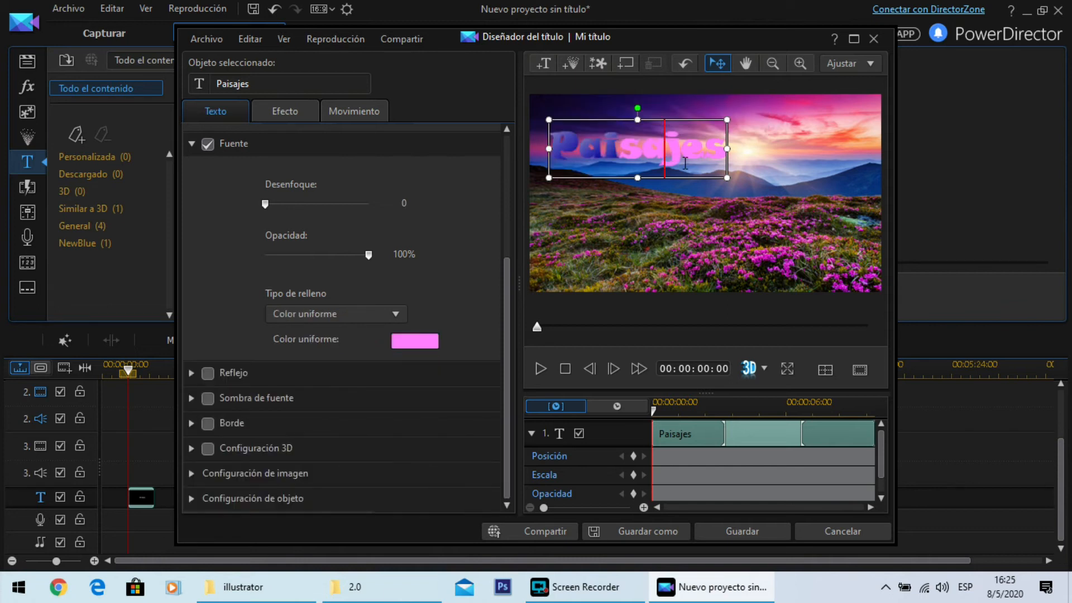
pyautogui.click(618, 154)
pyautogui.moveTo(597, 156); pyautogui.dragTo(545, 161)
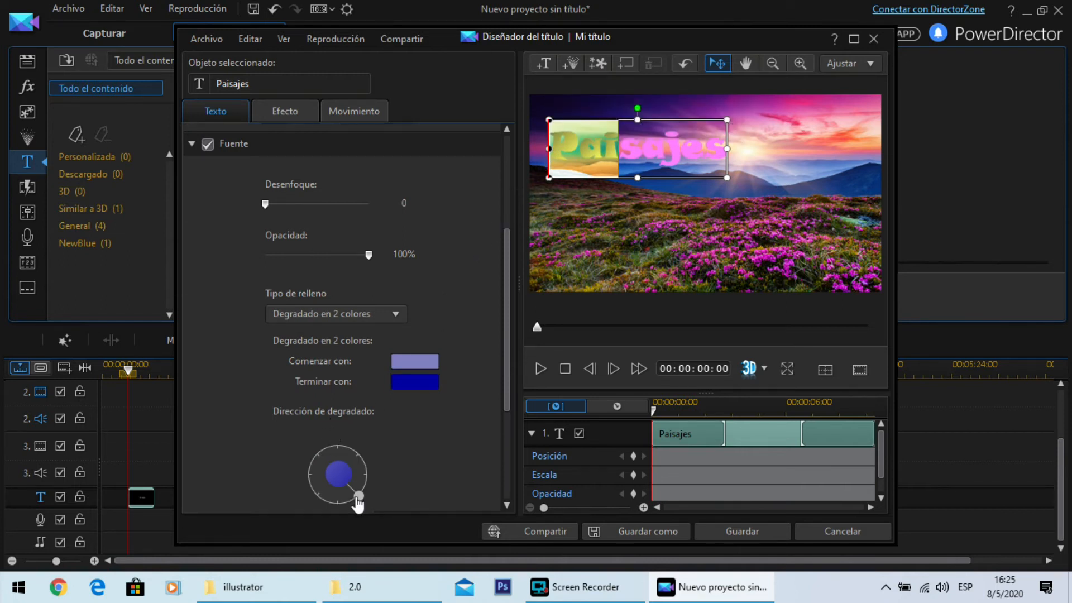
pyautogui.moveTo(361, 494); pyautogui.dragTo(363, 465)
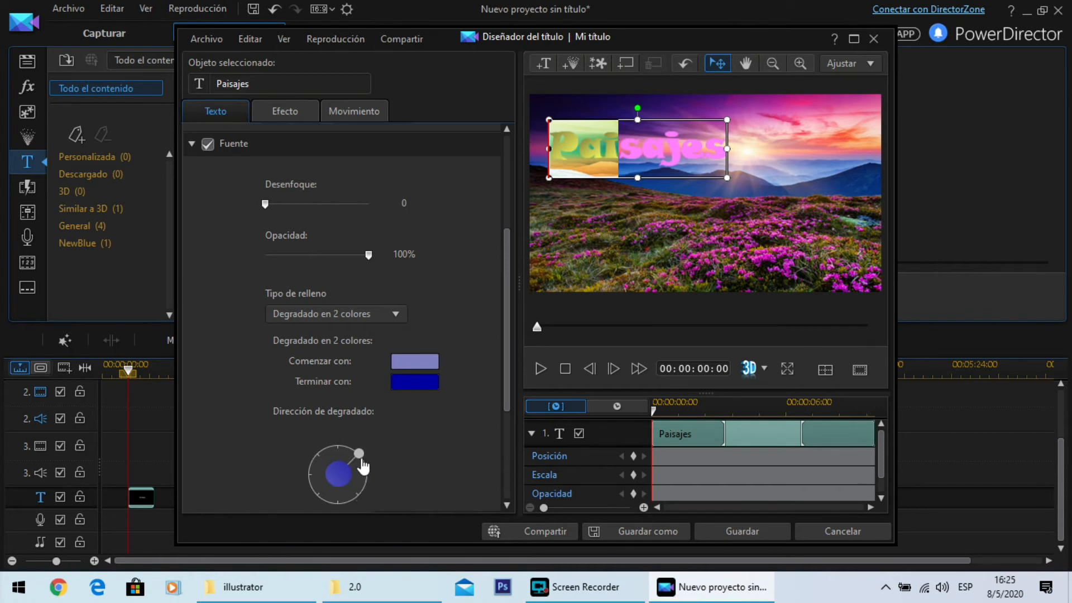
# Enlarge the title to nearly the full width of the image and position it across the sky.
pyautogui.click(581, 159)
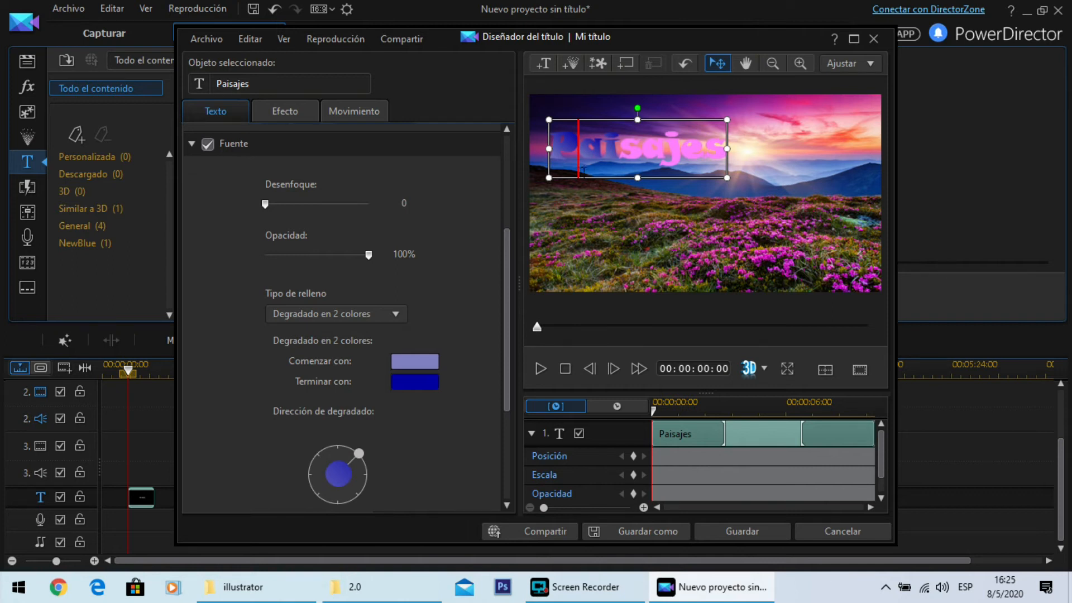
pyautogui.moveTo(555, 148); pyautogui.dragTo(875, 290)
pyautogui.moveTo(817, 118); pyautogui.dragTo(793, 97)
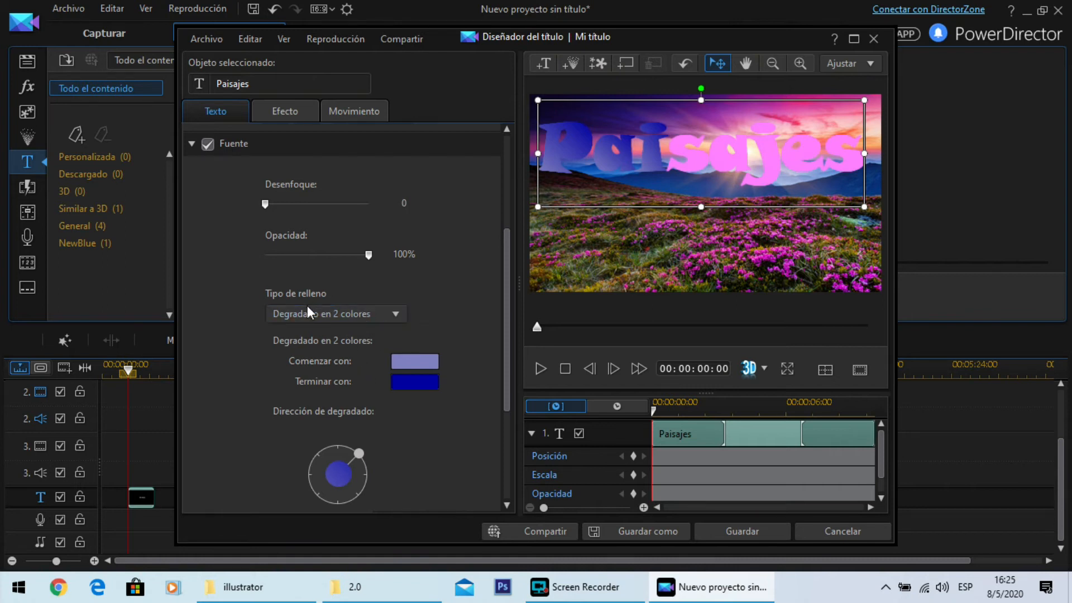
# Apply a four-colour gradient fill to the whole title and set its upper-left colour to pink.
pyautogui.click(343, 313)
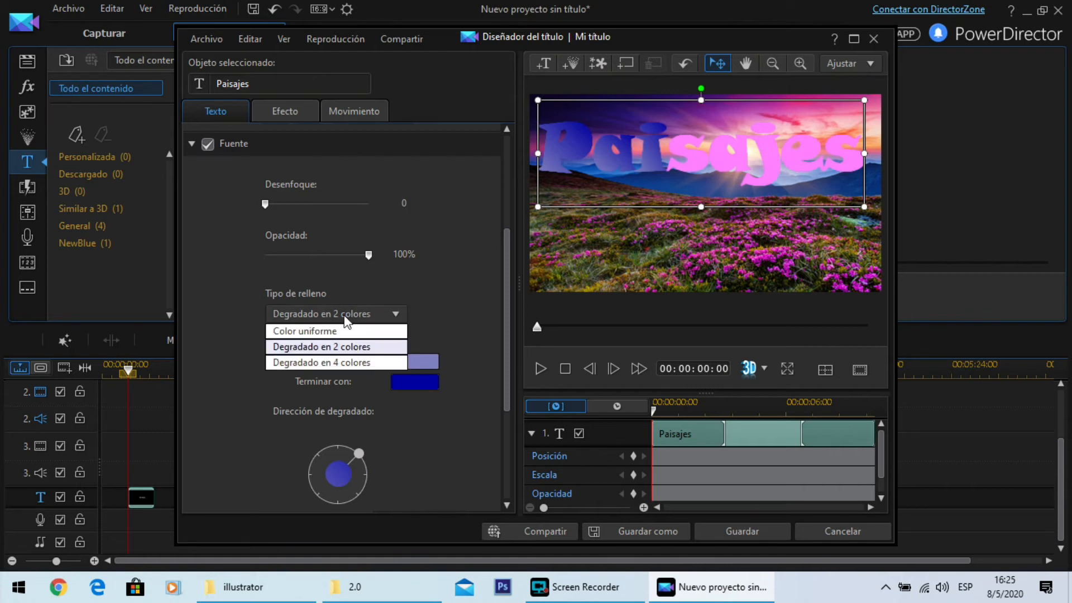
pyautogui.click(338, 363)
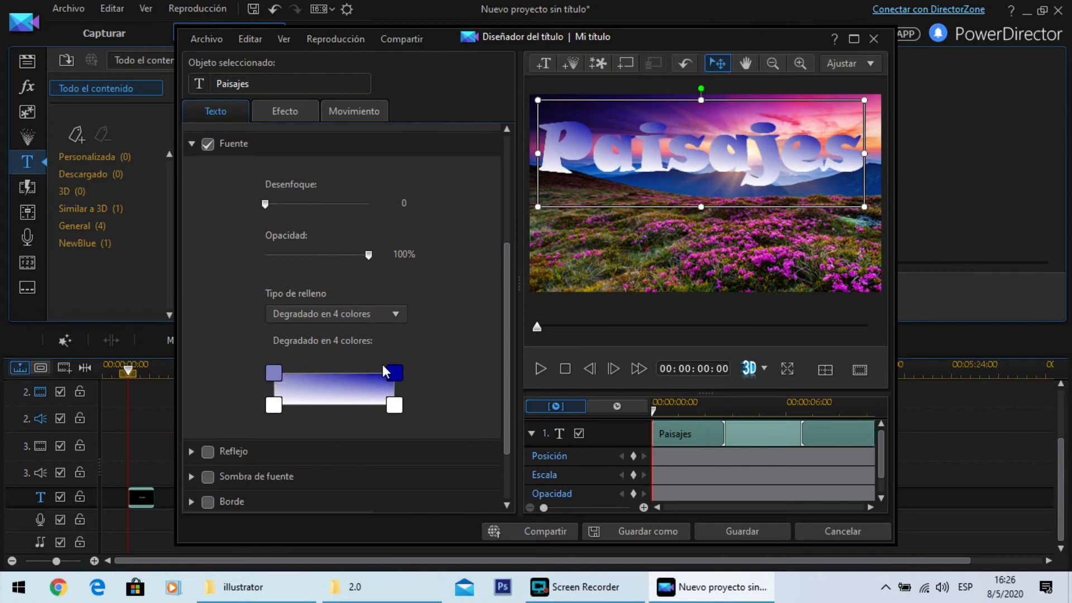
pyautogui.click(273, 373)
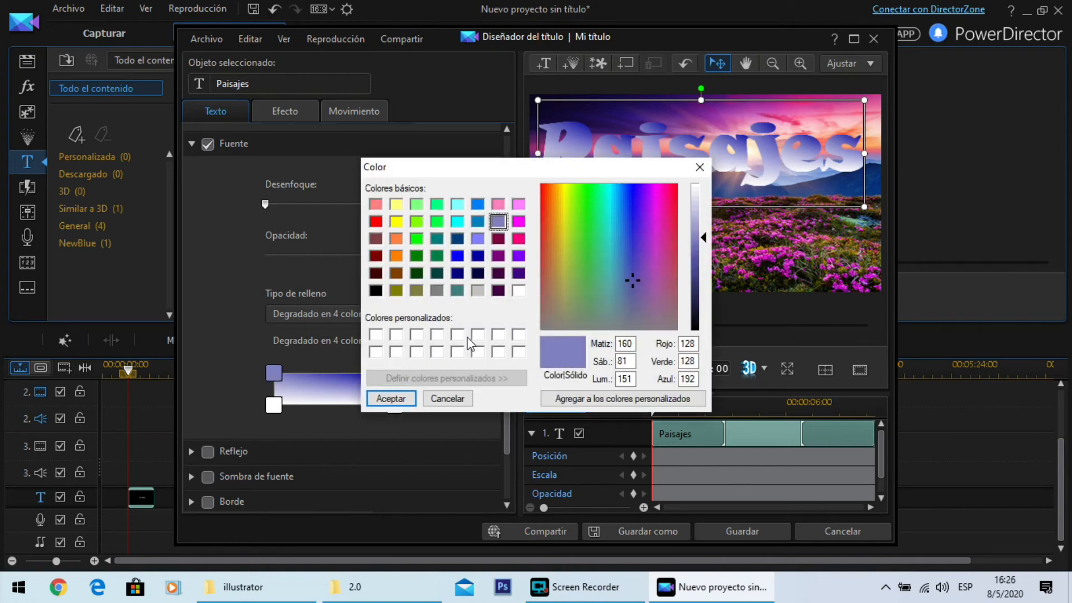
pyautogui.click(498, 204)
pyautogui.click(400, 404)
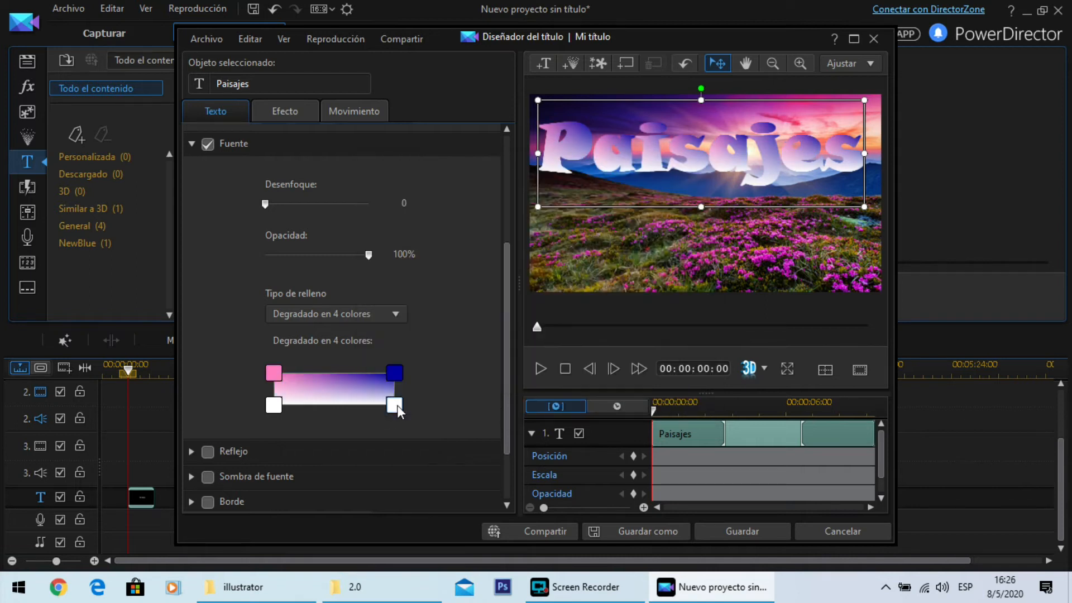
# Set the four-colour gradient's lower-left colour to bright green and its lower-right colour to deep pink.
pyautogui.click(272, 408)
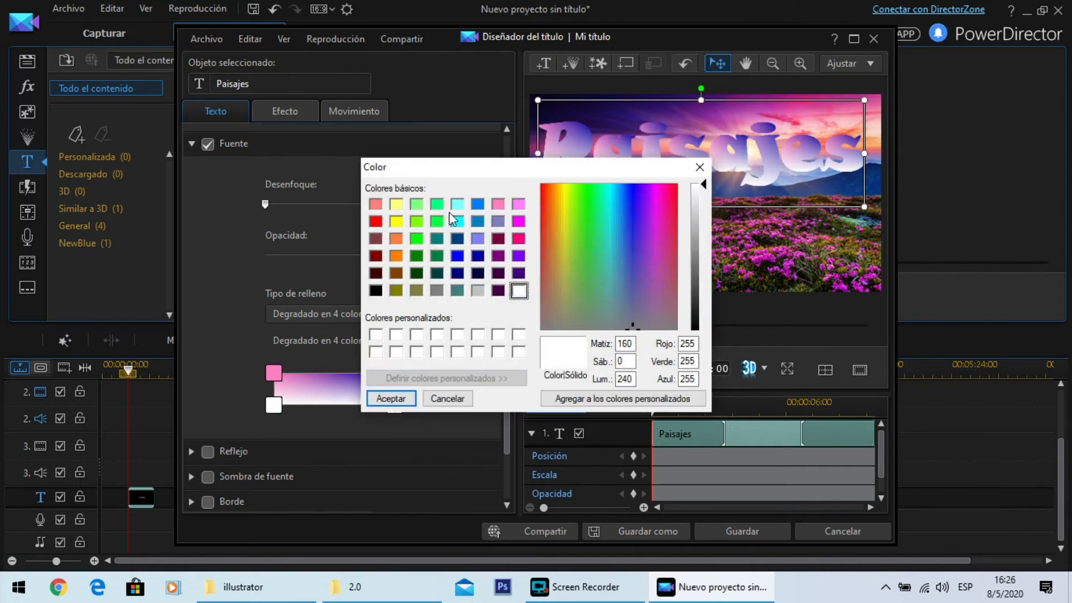
pyautogui.click(437, 205)
pyautogui.click(411, 399)
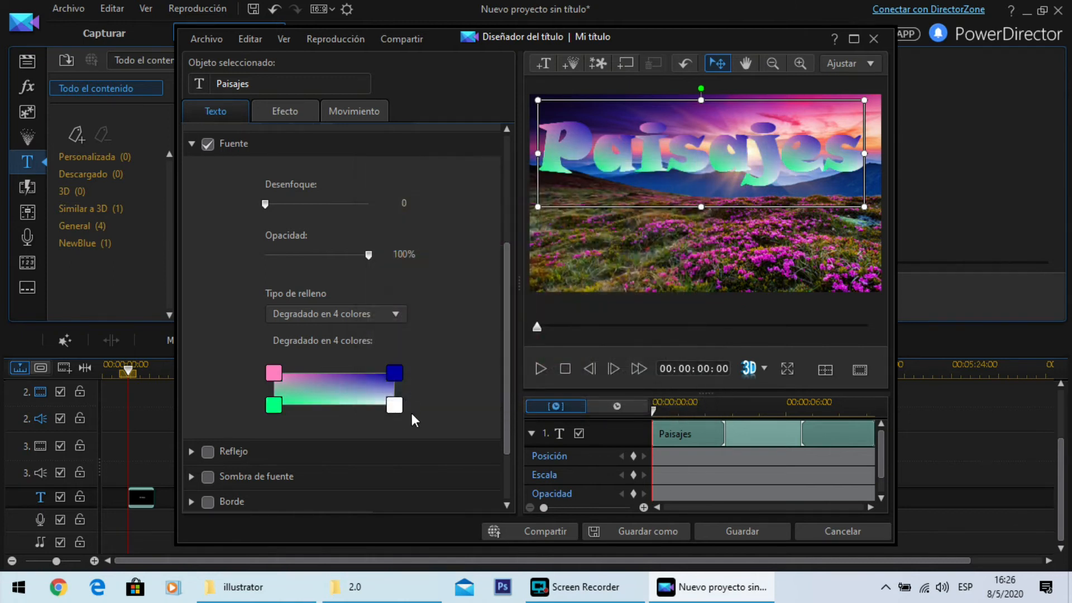
pyautogui.click(398, 409)
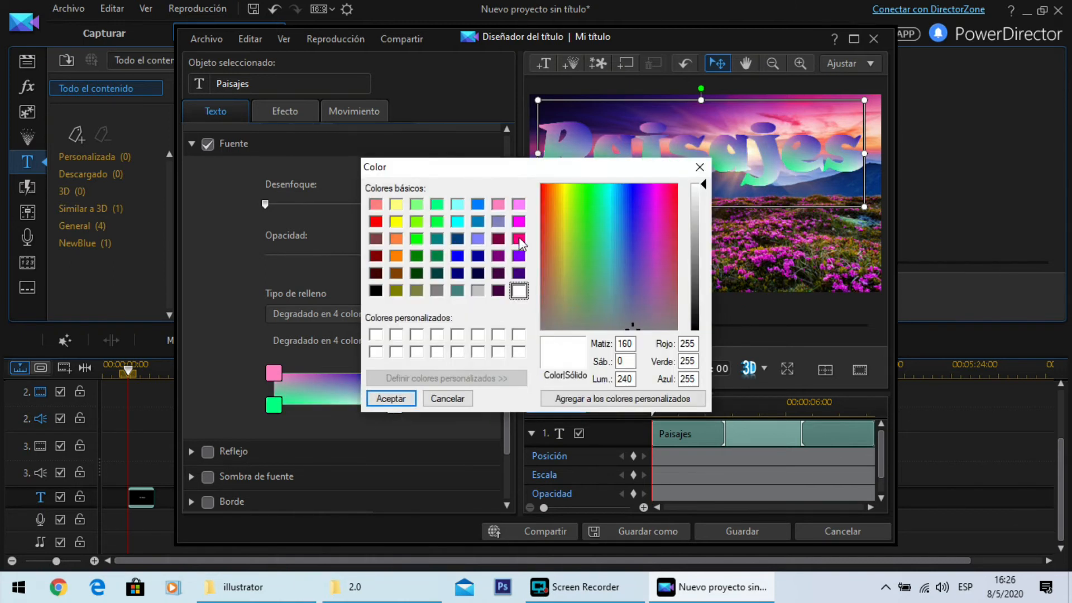
pyautogui.click(519, 240)
pyautogui.click(392, 400)
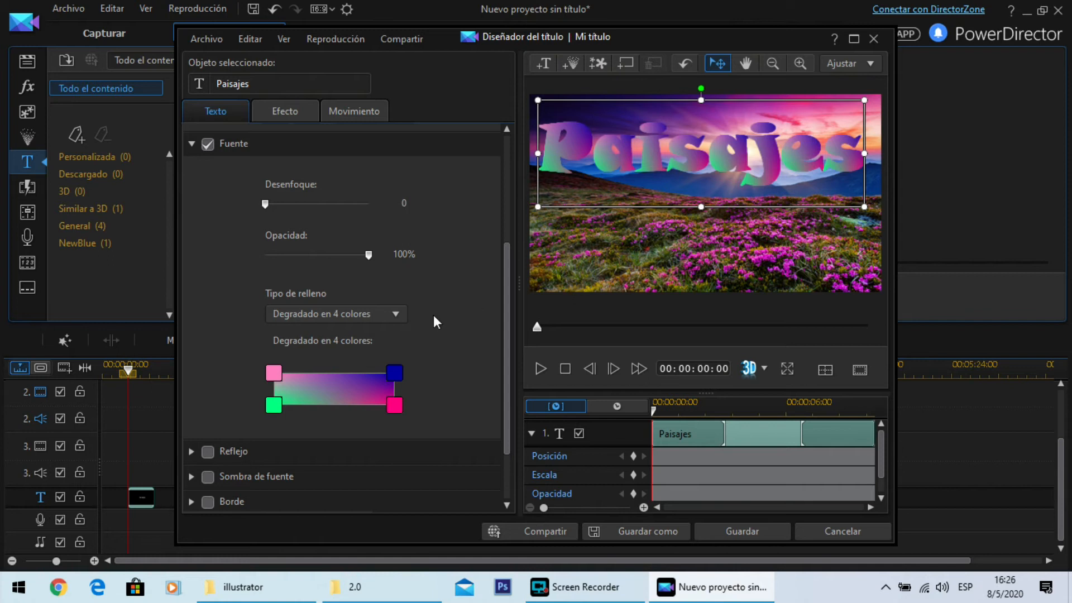
# Switch the title's fill back to a two-colour gradient and point the gradient direction to the left.
pyautogui.scroll(-1, 436, 322)
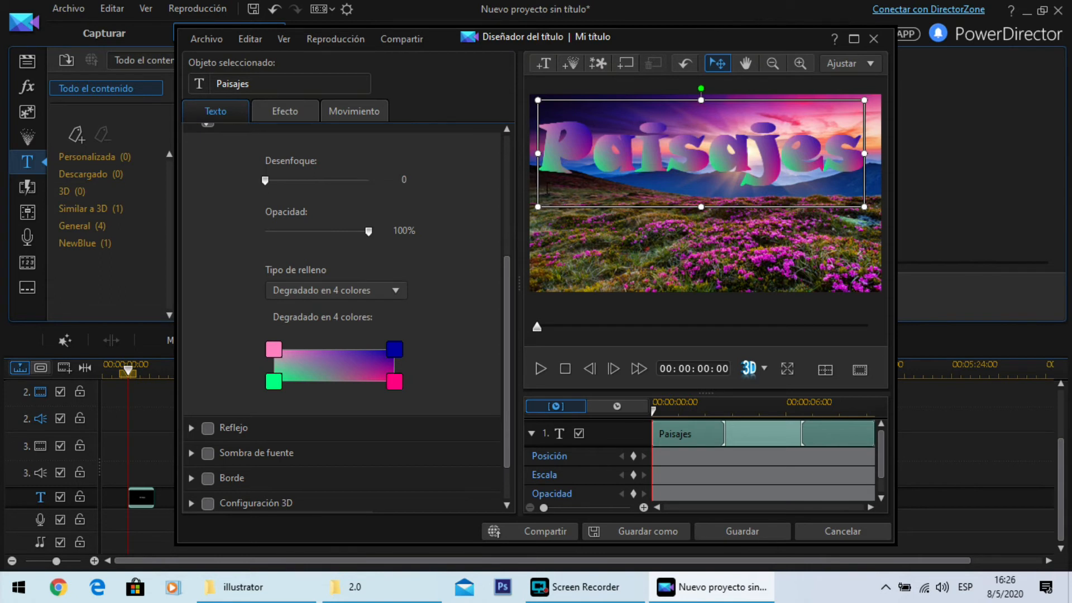
pyautogui.click(271, 292)
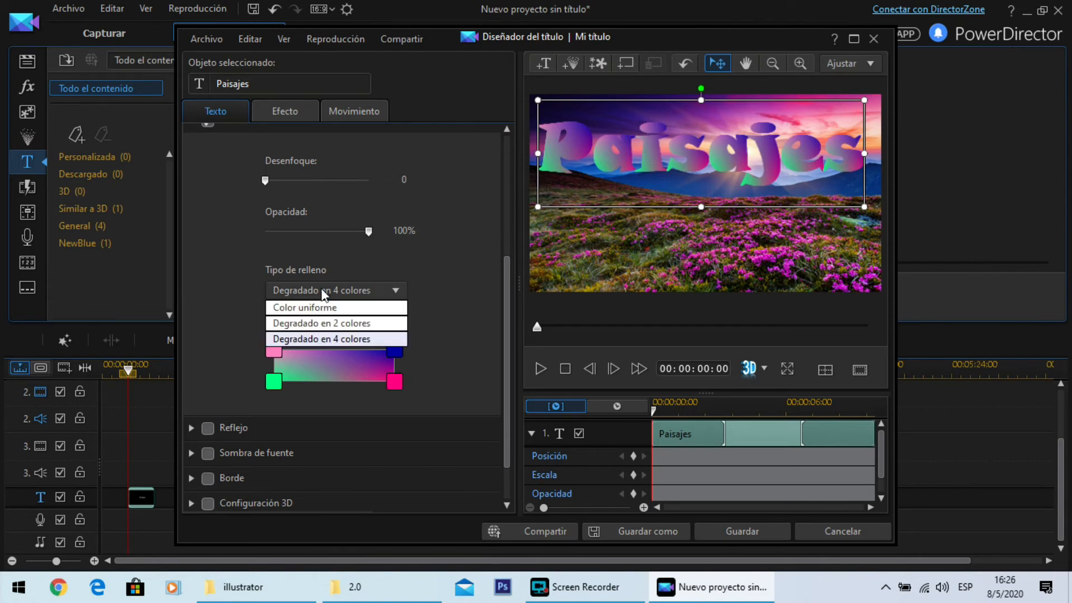
pyautogui.click(317, 323)
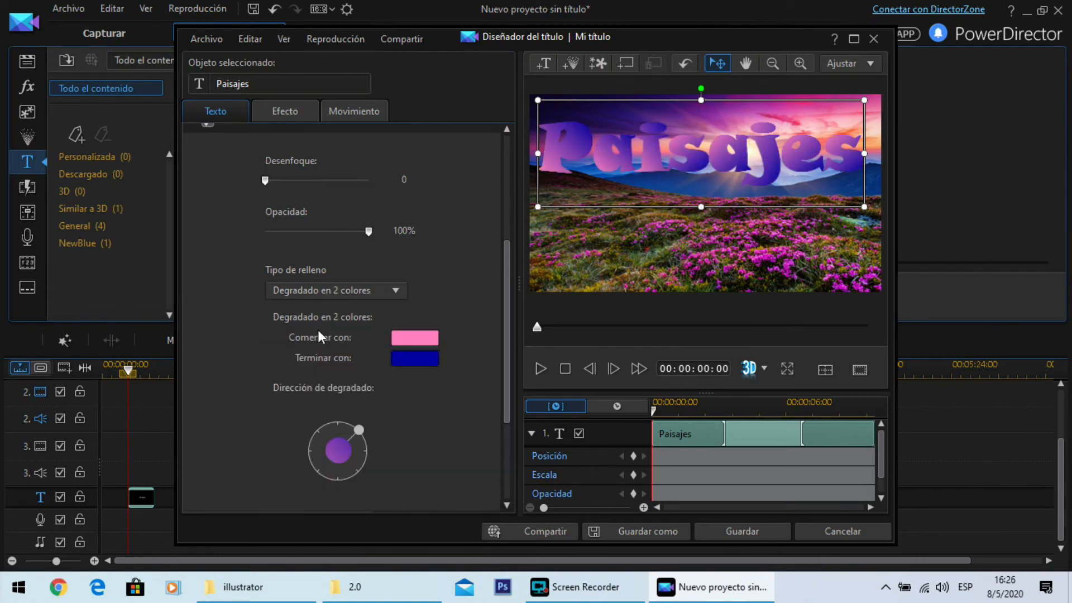
pyautogui.moveTo(361, 430); pyautogui.dragTo(307, 461)
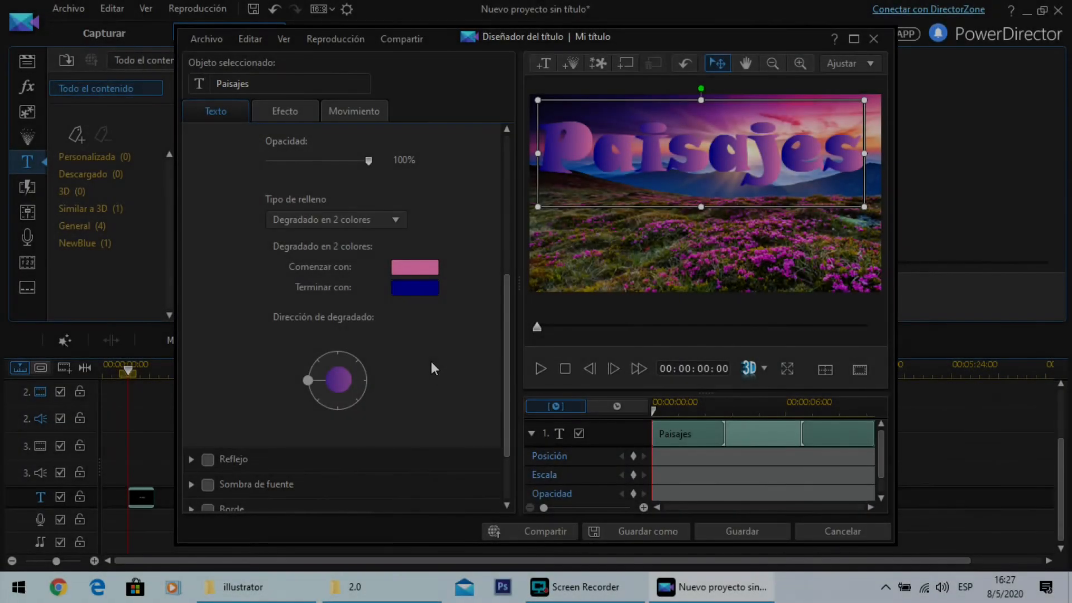
# Collapse the title's font fill settings and expand the reflection settings.
pyautogui.scroll(-3, 458, 380)
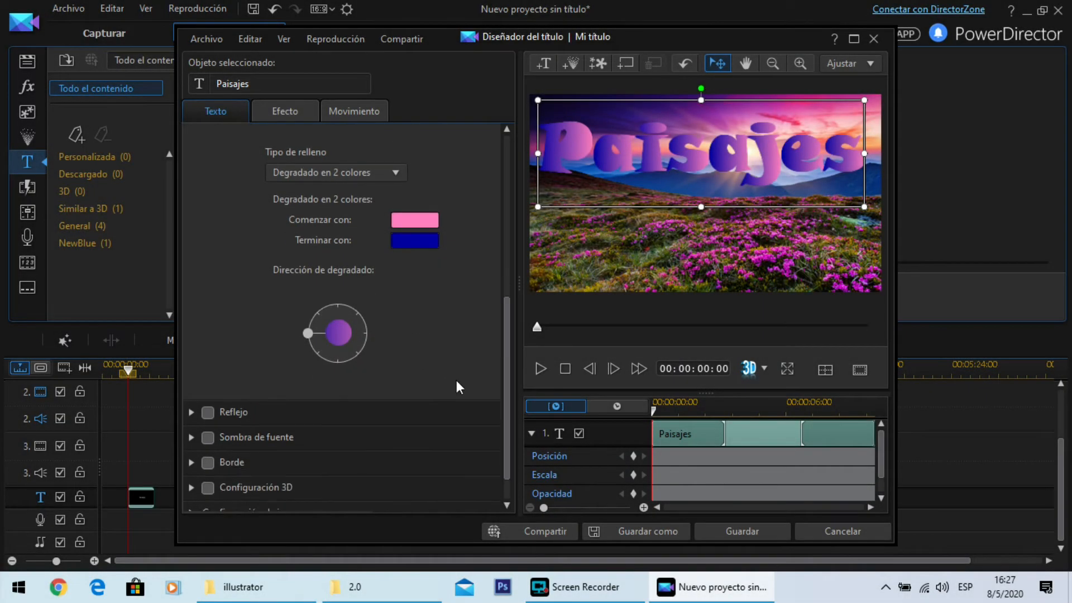
pyautogui.scroll(6, 454, 383)
pyautogui.scroll(1, 453, 389)
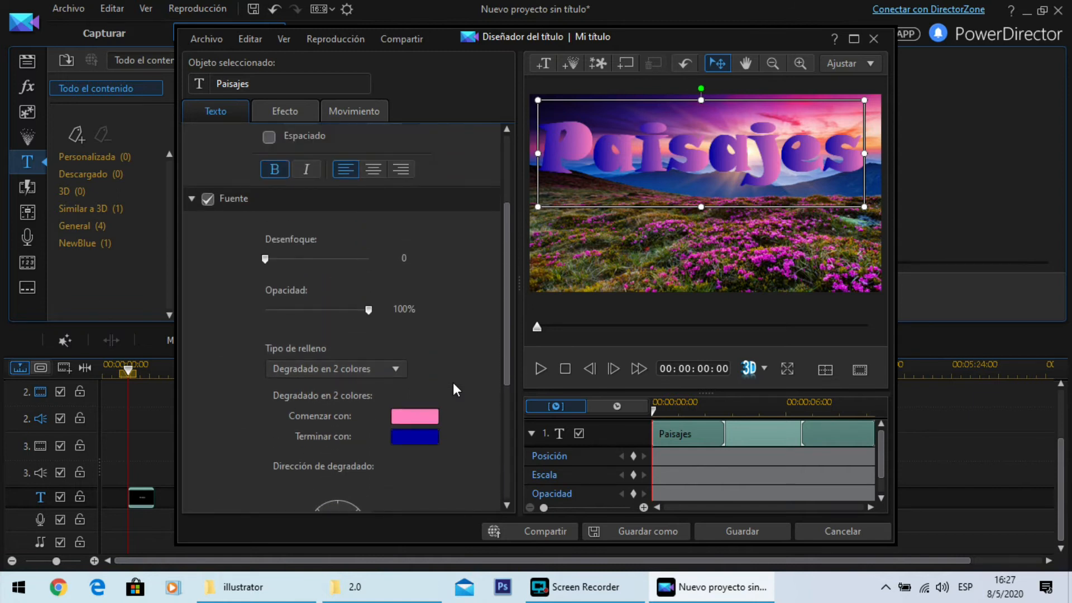
pyautogui.click(192, 199)
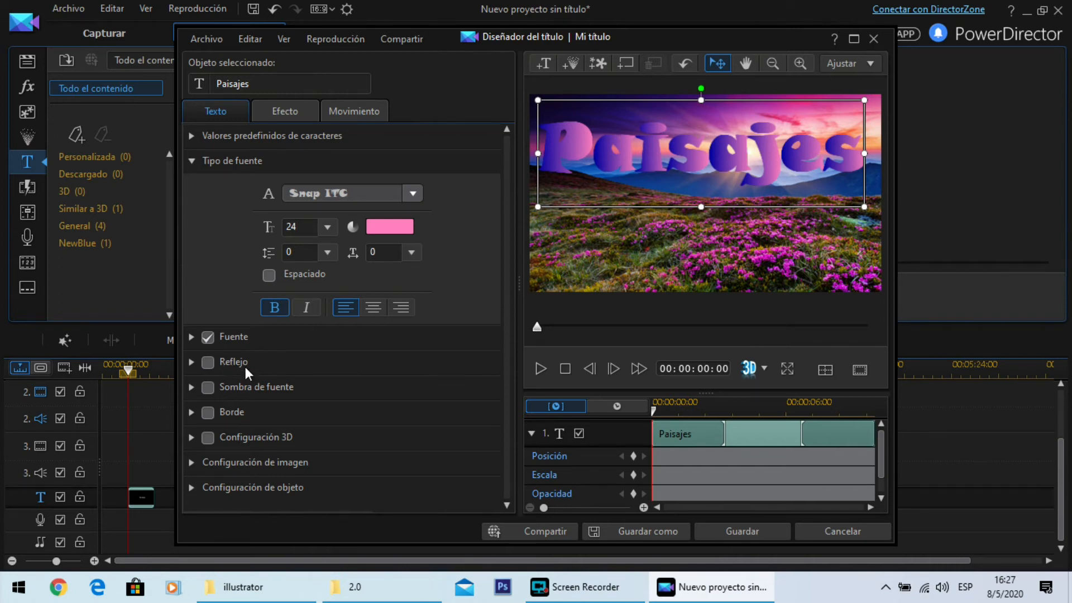
pyautogui.click(191, 362)
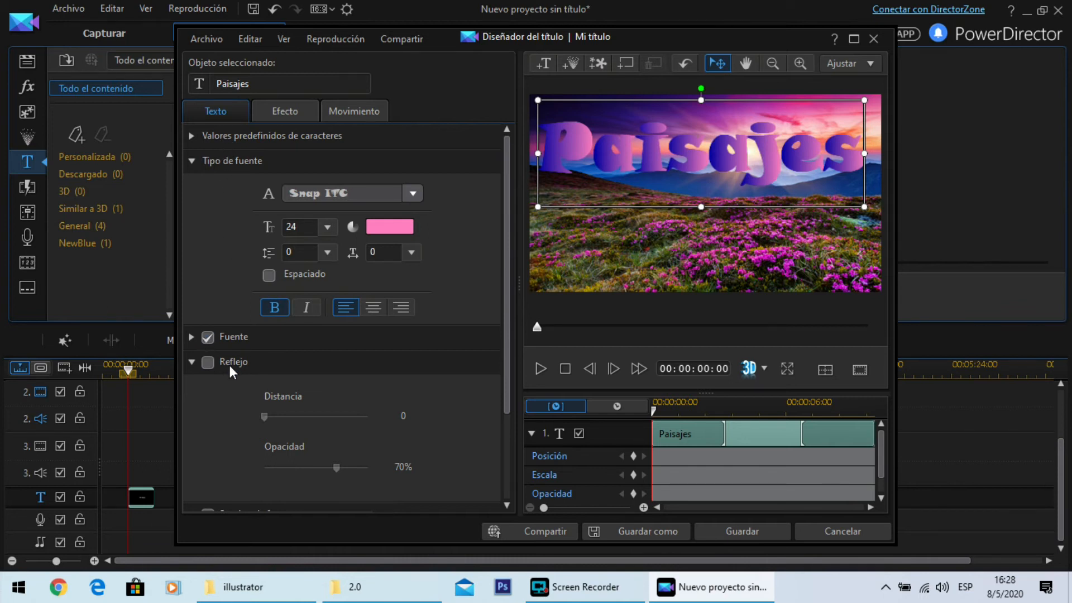
# Enable the reflection for the "Paisajes" title and save it back to the timeline.
pyautogui.scroll(-3, 229, 366)
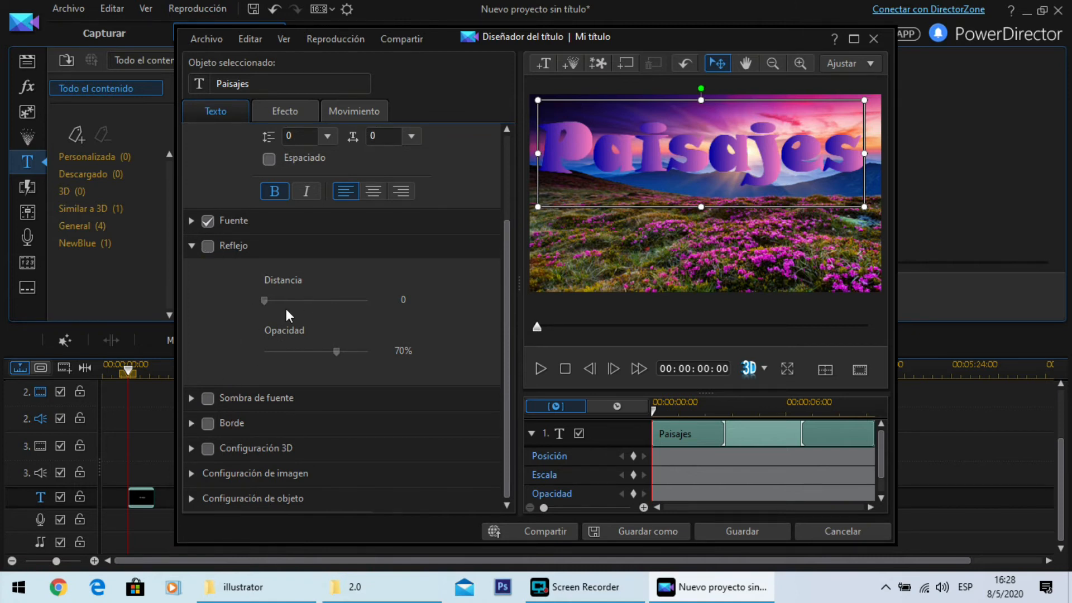
pyautogui.click(208, 247)
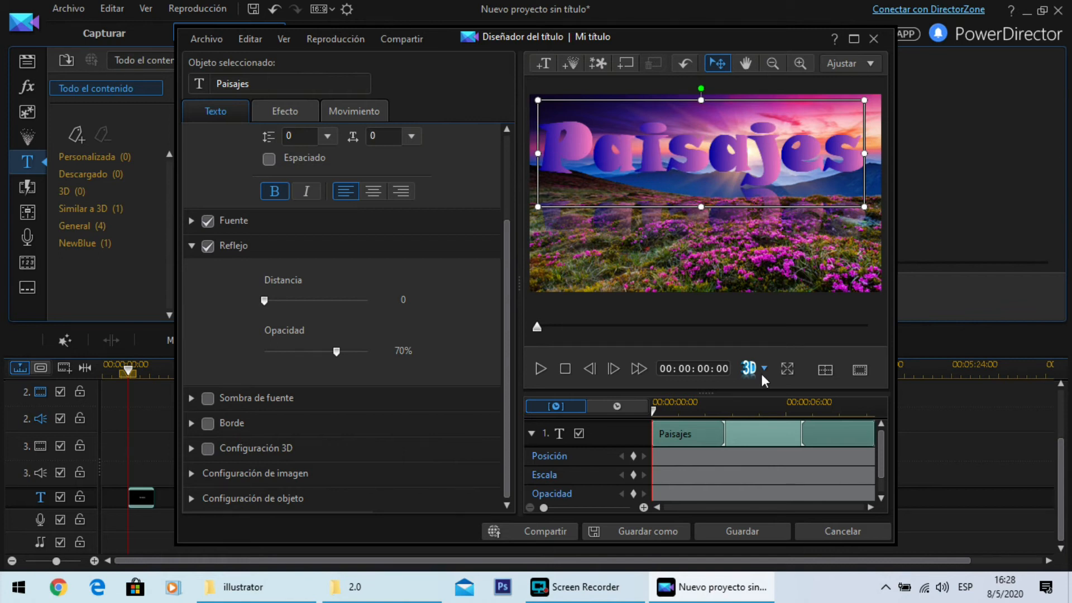
pyautogui.click(735, 531)
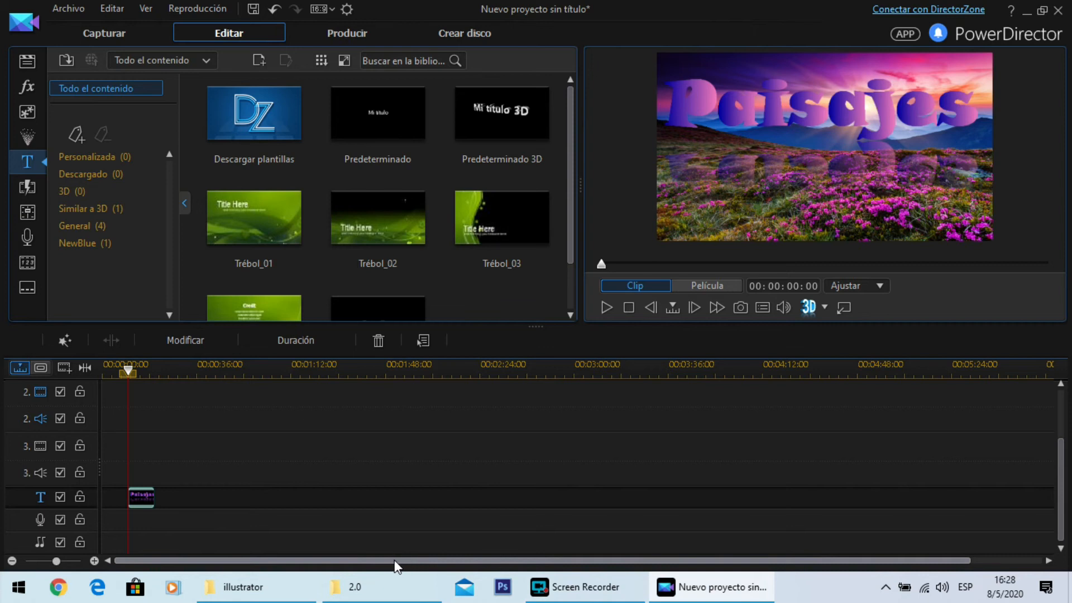
# Move the title clip to the start of the timeline and set its reflection distance to 11 and reflection opacity to 40%.
pyautogui.moveTo(150, 501); pyautogui.dragTo(113, 502)
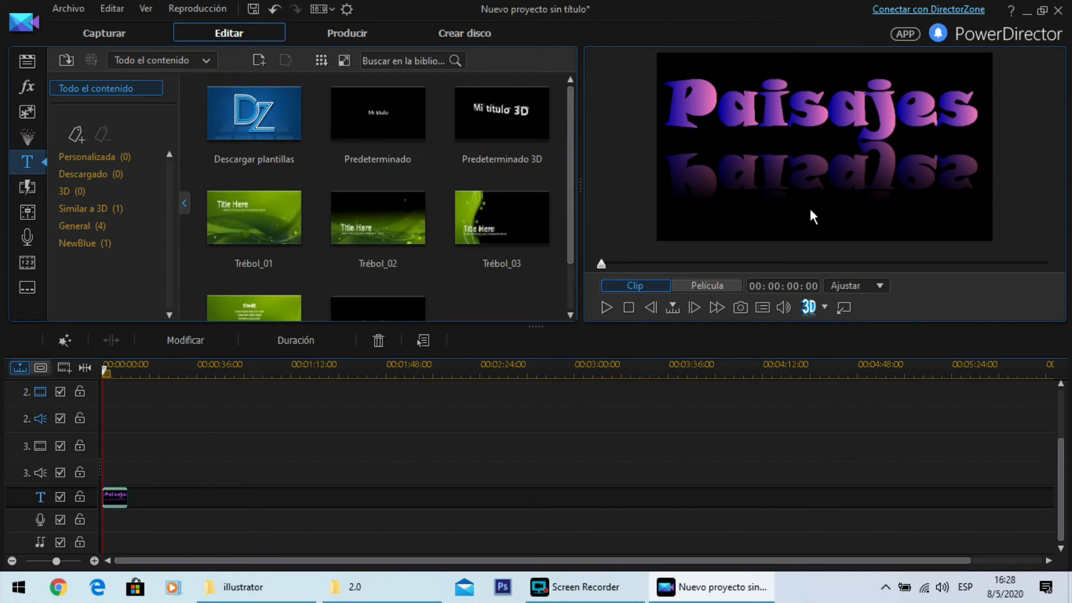
pyautogui.doubleClick(112, 496)
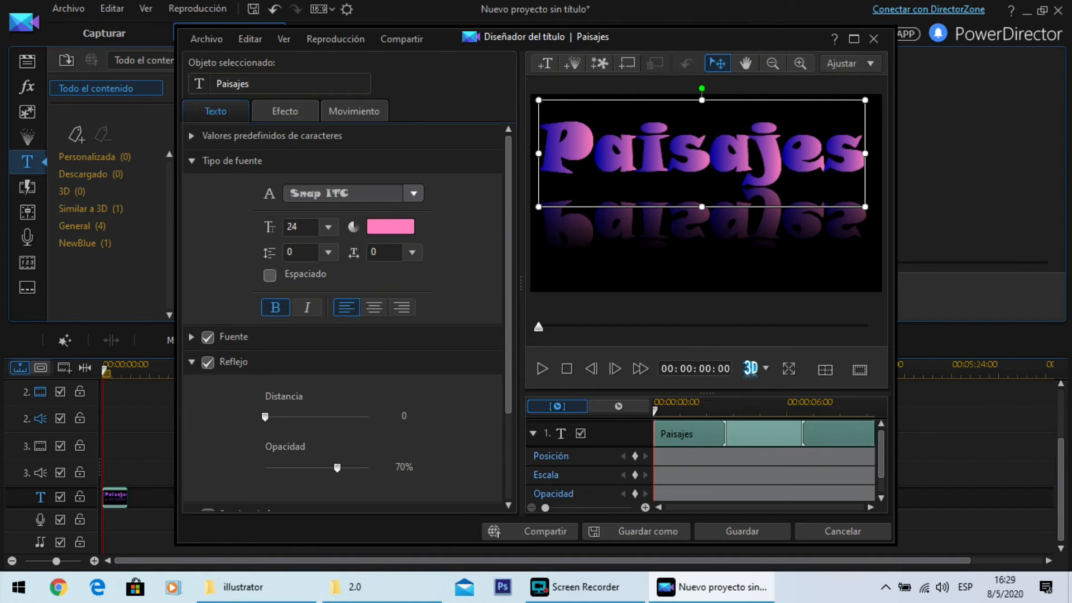
pyautogui.moveTo(264, 416)
pyautogui.mouseDown()
pyautogui.moveTo(352, 430)
pyautogui.moveTo(276, 428)
pyautogui.mouseUp()
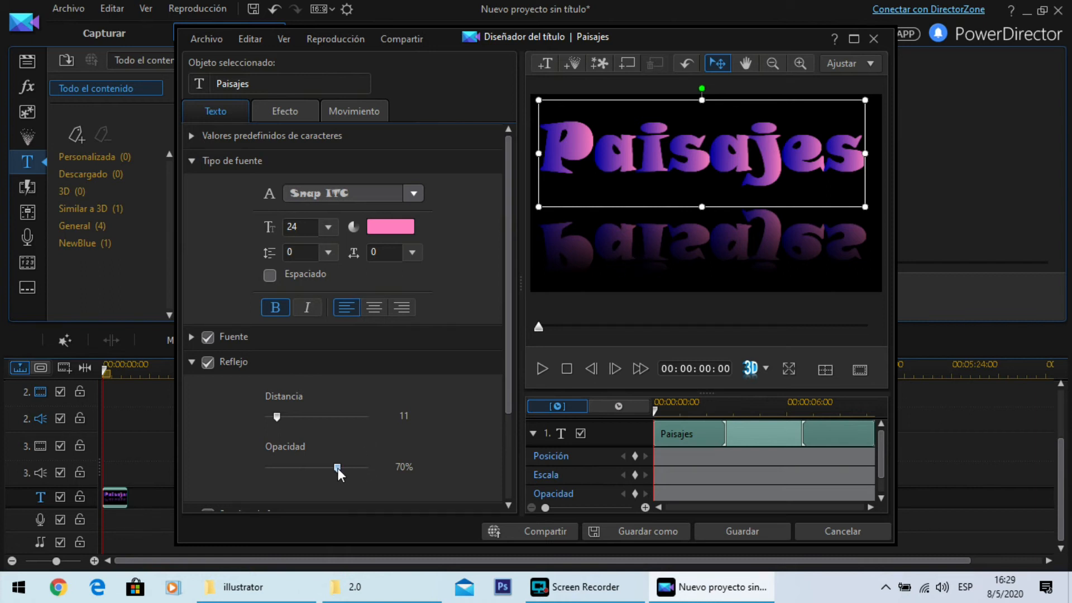
pyautogui.moveTo(337, 467); pyautogui.dragTo(383, 467)
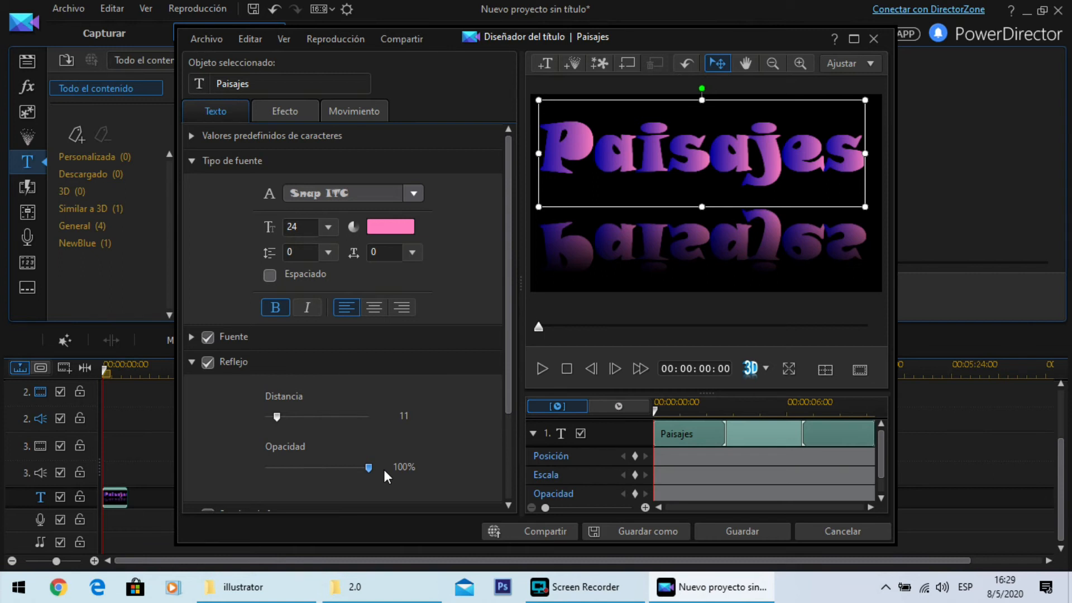
pyautogui.moveTo(383, 470); pyautogui.dragTo(310, 473)
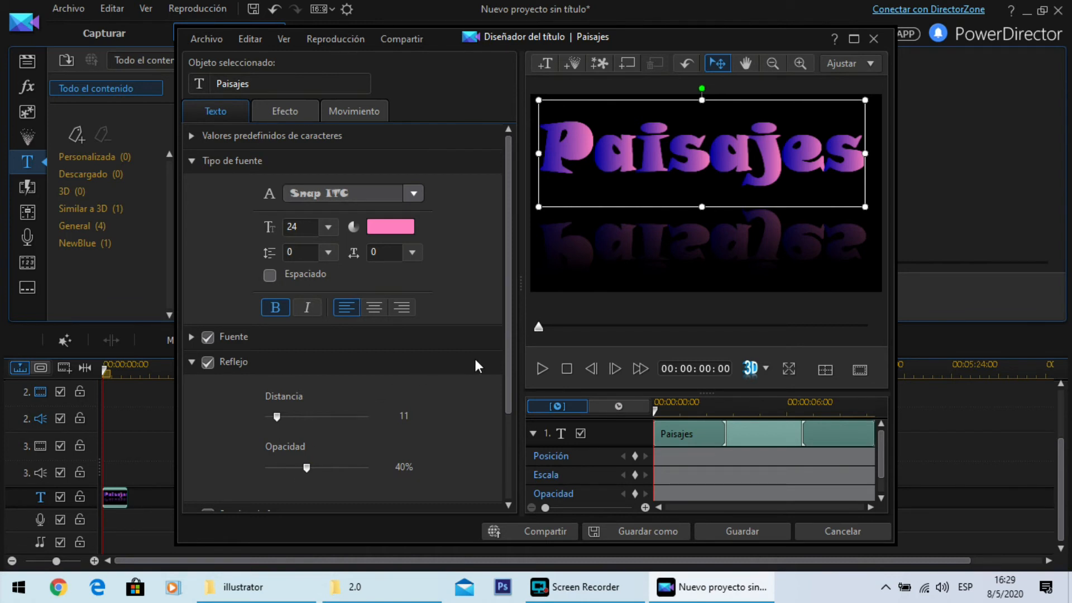
# Turn off the title's reflection, collapse the reflection settings and save the title.
pyautogui.click(207, 362)
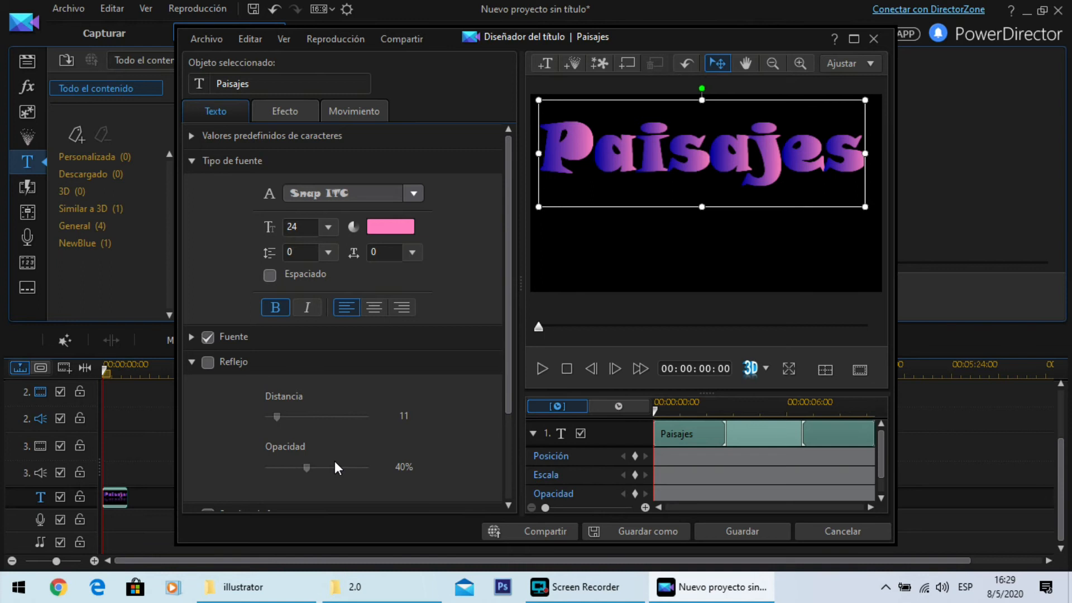
pyautogui.click(191, 362)
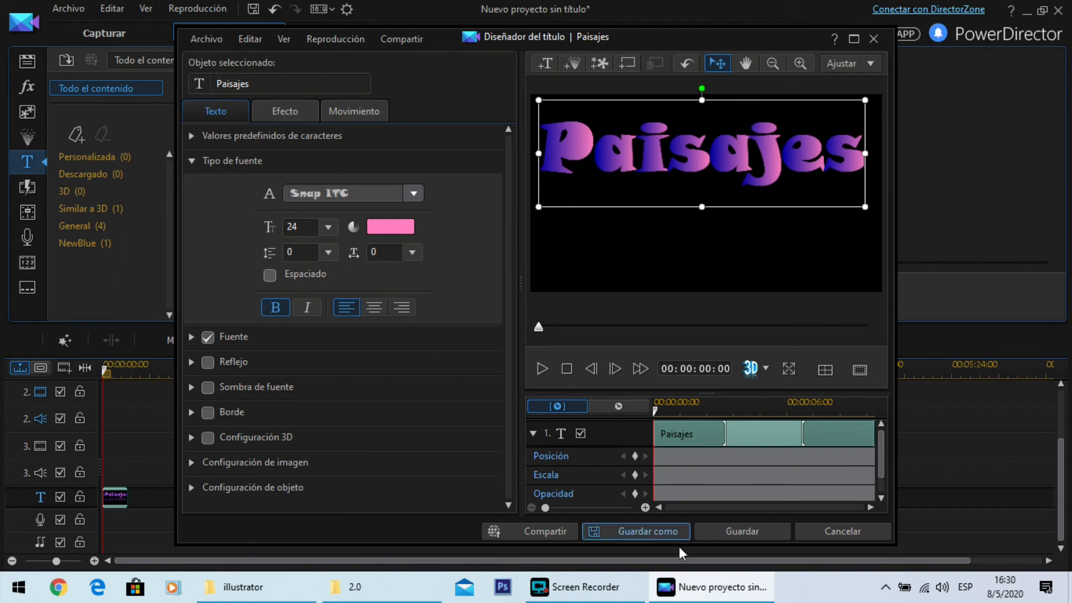
pyautogui.click(750, 533)
# Move the title clip to 00:00:10:00 over the landscape image and enable its font shadow with the settings expanded.
pyautogui.moveTo(112, 496); pyautogui.dragTo(141, 495)
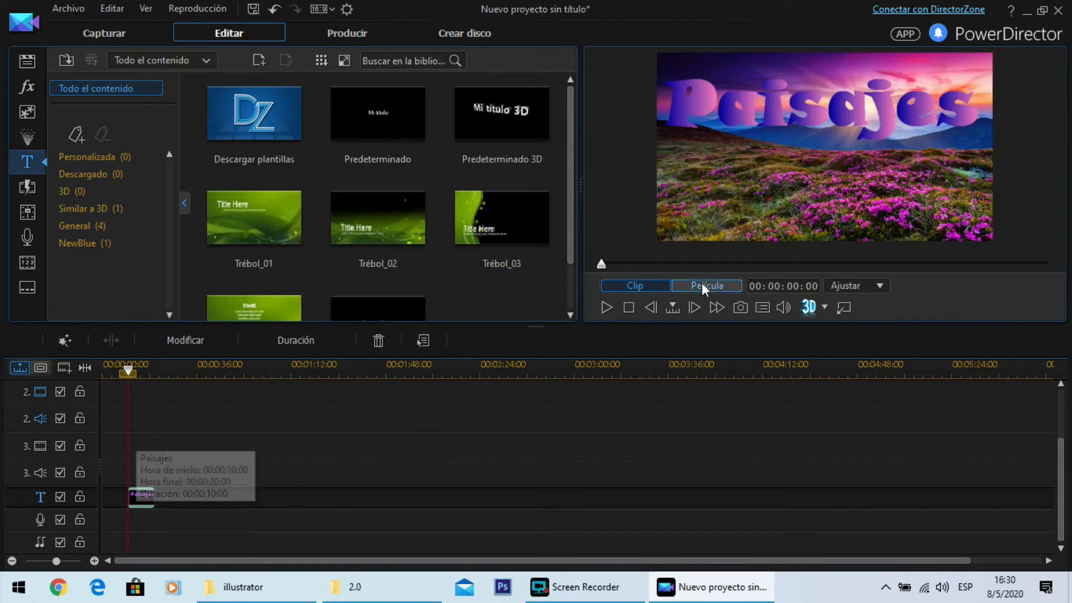
pyautogui.doubleClick(151, 495)
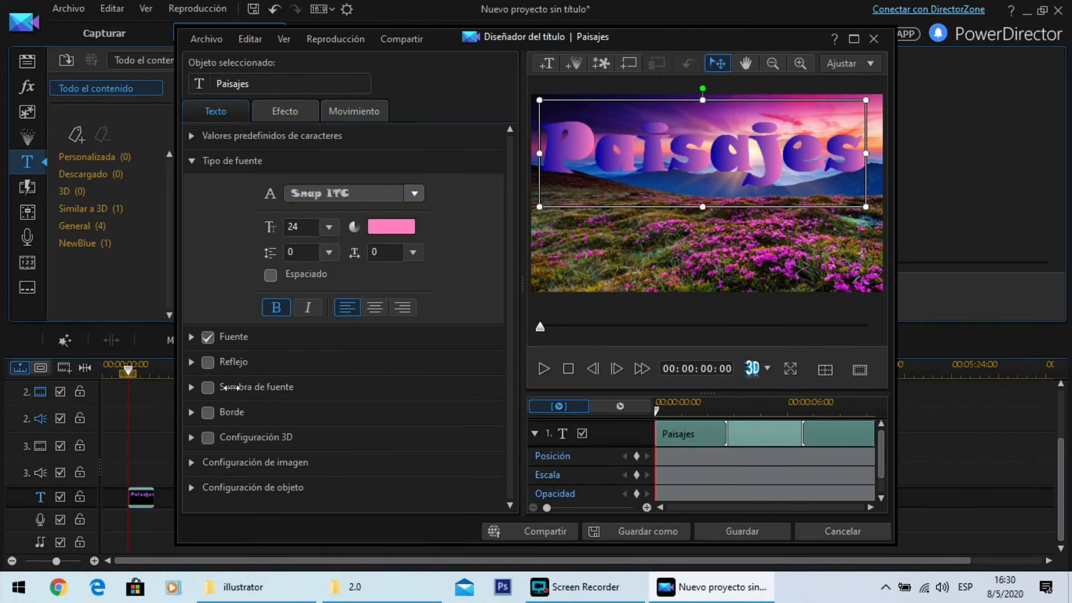
pyautogui.click(208, 387)
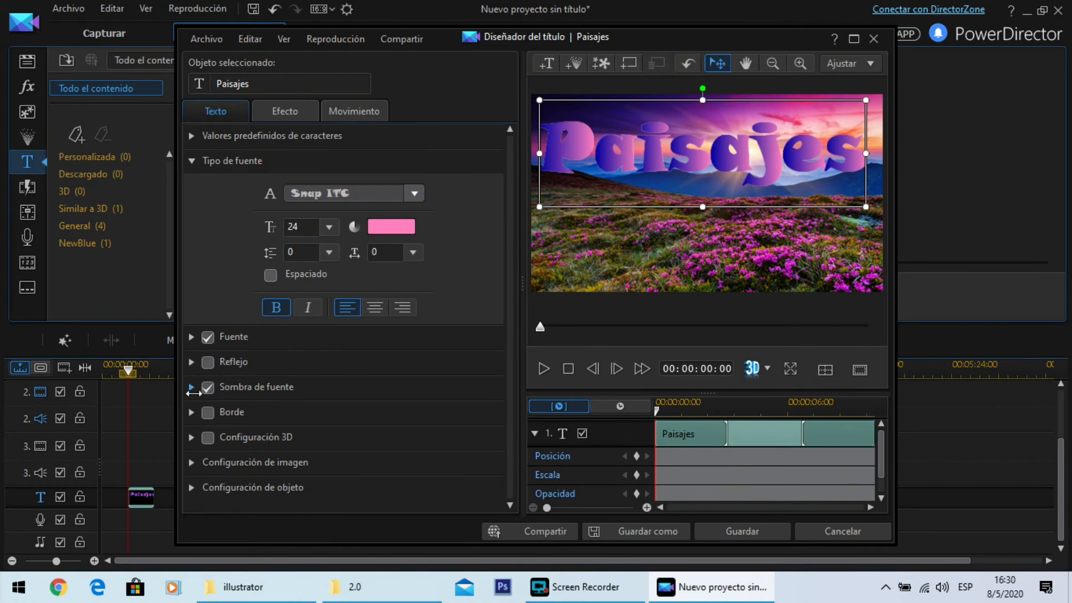
pyautogui.click(191, 387)
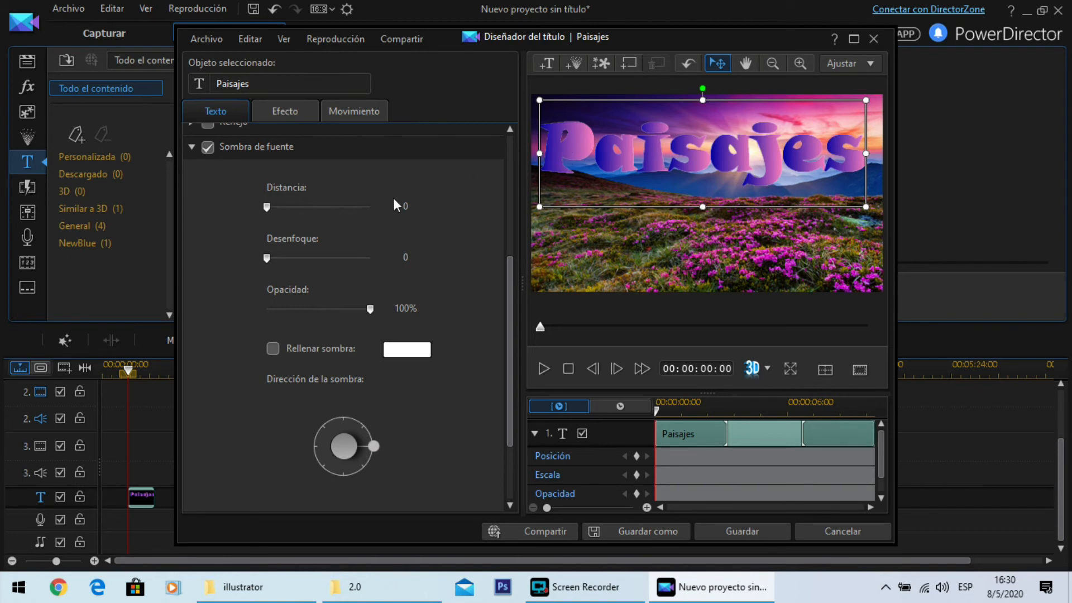
# Set the font shadow's distance to 12, blur to 5 and opacity to 34%, and point its direction downwards.
pyautogui.moveTo(267, 205); pyautogui.dragTo(270, 227)
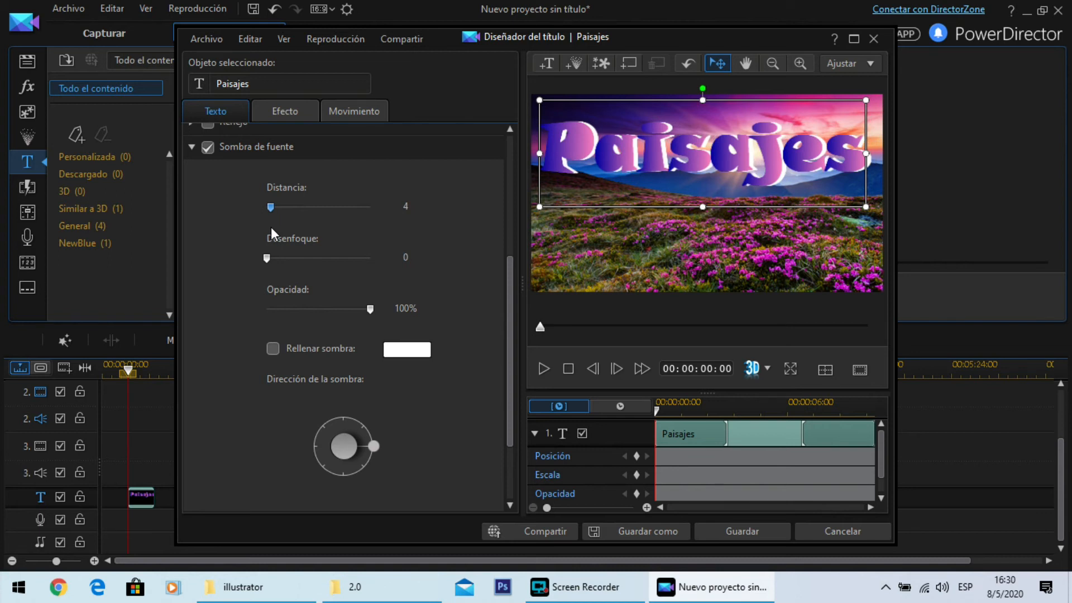
pyautogui.moveTo(267, 257); pyautogui.dragTo(271, 259)
pyautogui.moveTo(370, 311); pyautogui.dragTo(325, 312)
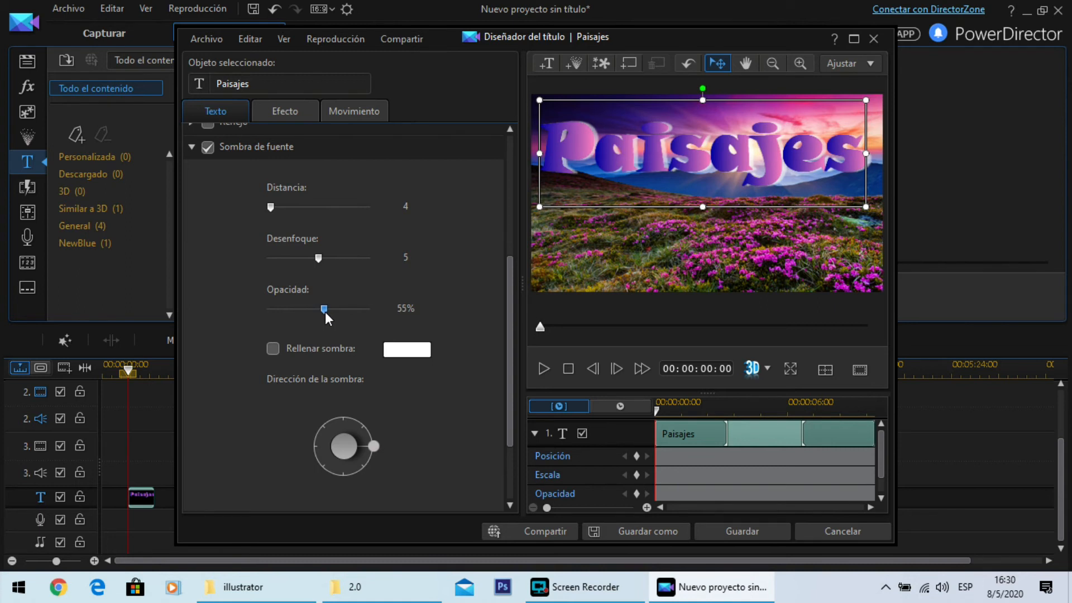
pyautogui.moveTo(273, 206); pyautogui.dragTo(273, 209)
pyautogui.moveTo(373, 447); pyautogui.dragTo(356, 494)
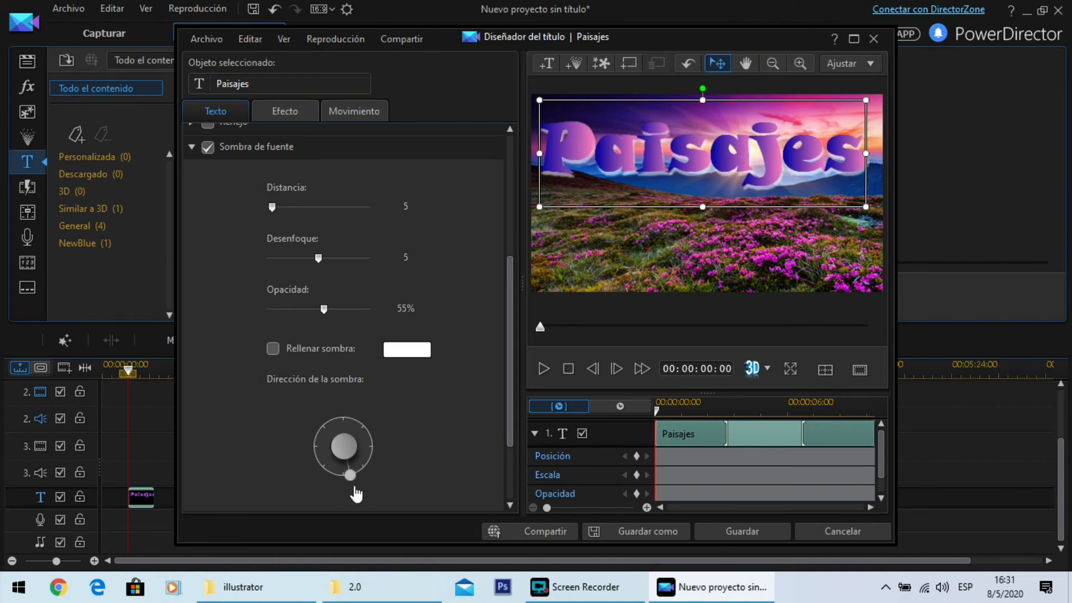
pyautogui.moveTo(271, 206); pyautogui.dragTo(279, 208)
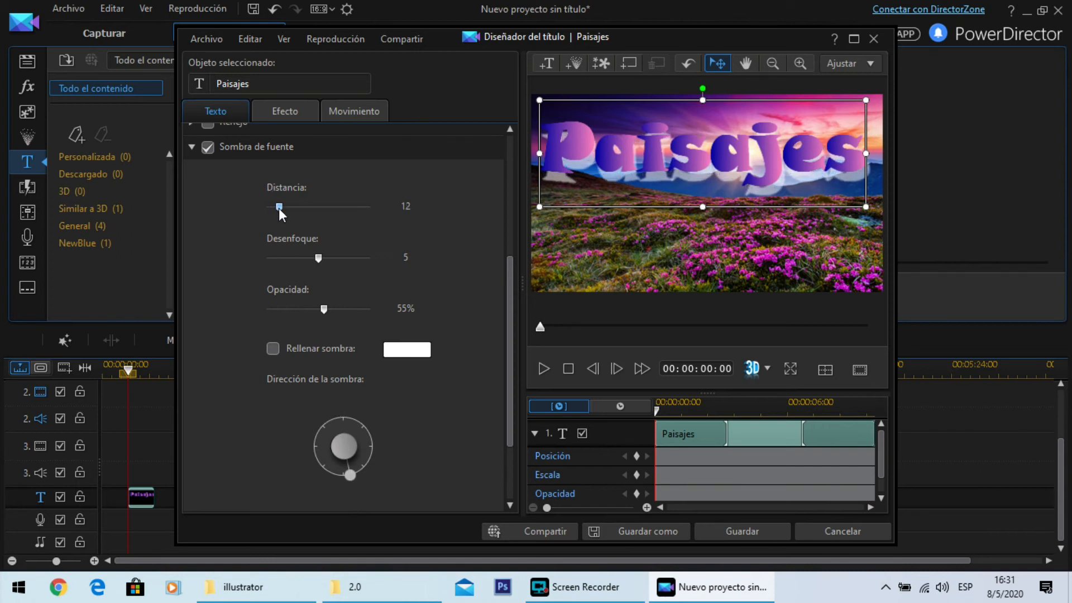
pyautogui.moveTo(324, 310); pyautogui.dragTo(308, 310)
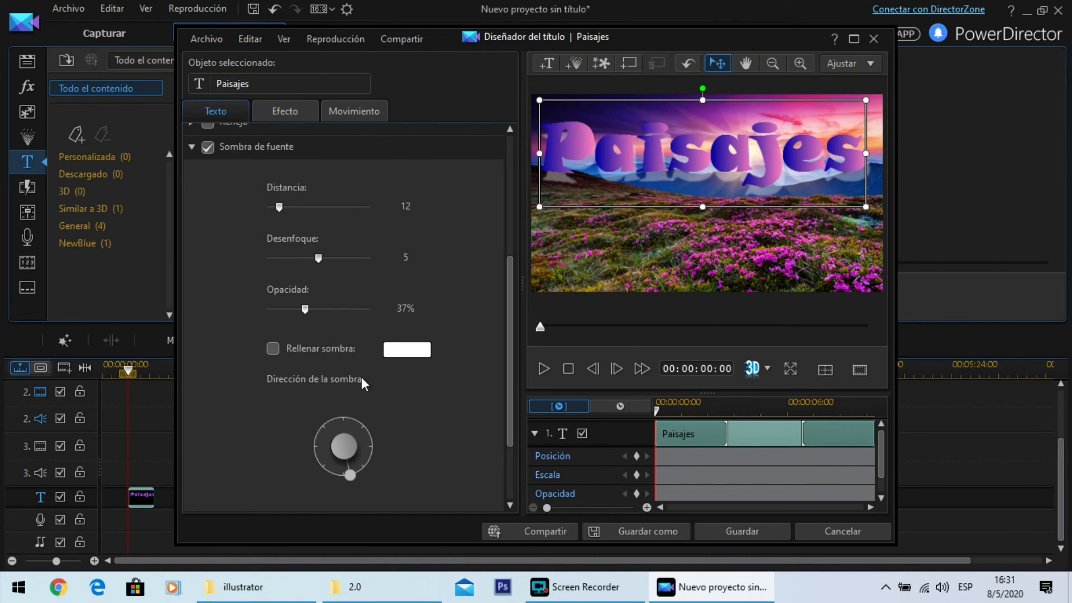
# Set the font shadow's colour to black and save the title.
pyautogui.click(411, 350)
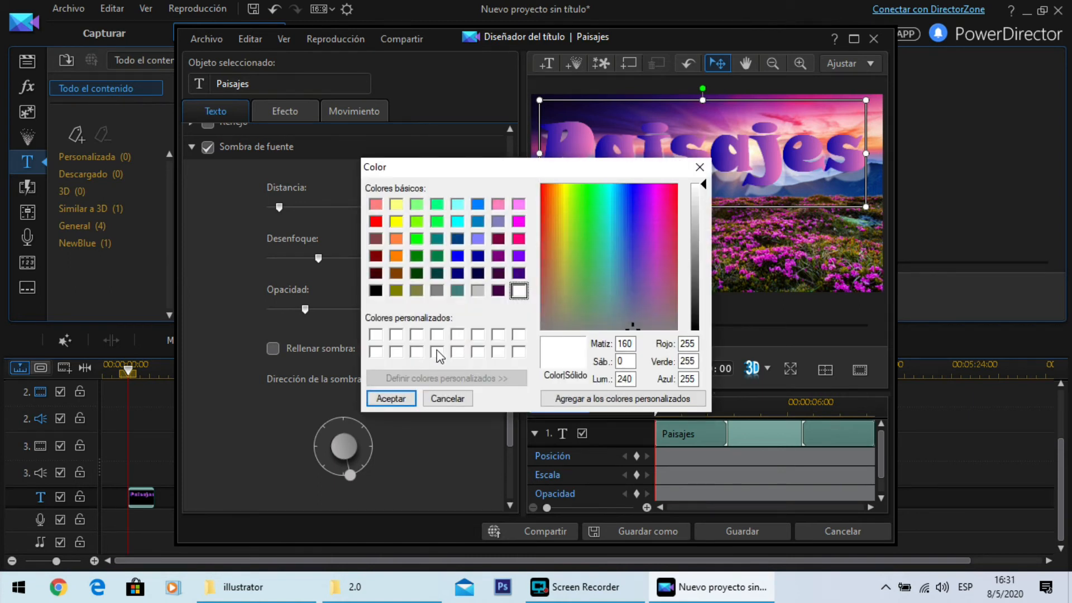
pyautogui.click(375, 290)
pyautogui.click(401, 400)
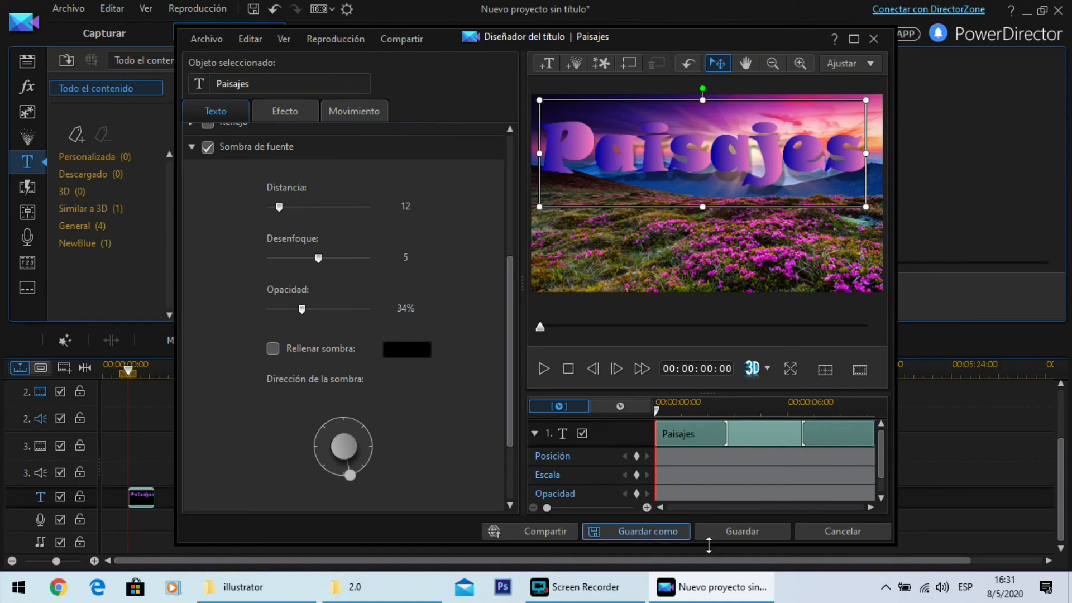
pyautogui.click(723, 531)
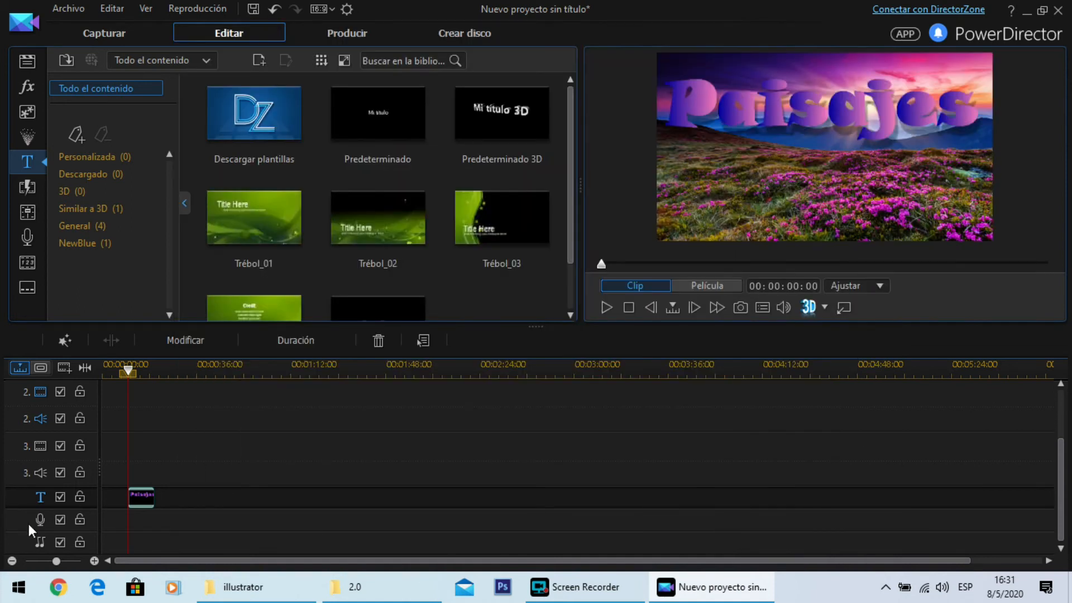
# Move the title clip back to the start of the timeline and change its font shadow colour to white.
pyautogui.moveTo(137, 496); pyautogui.dragTo(107, 496)
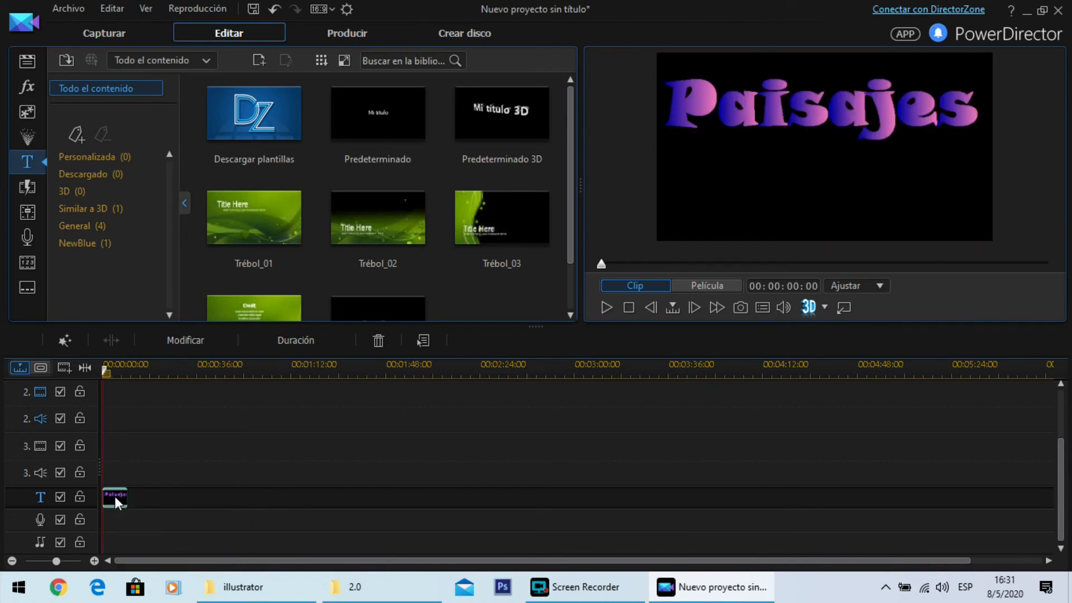
pyautogui.doubleClick(115, 496)
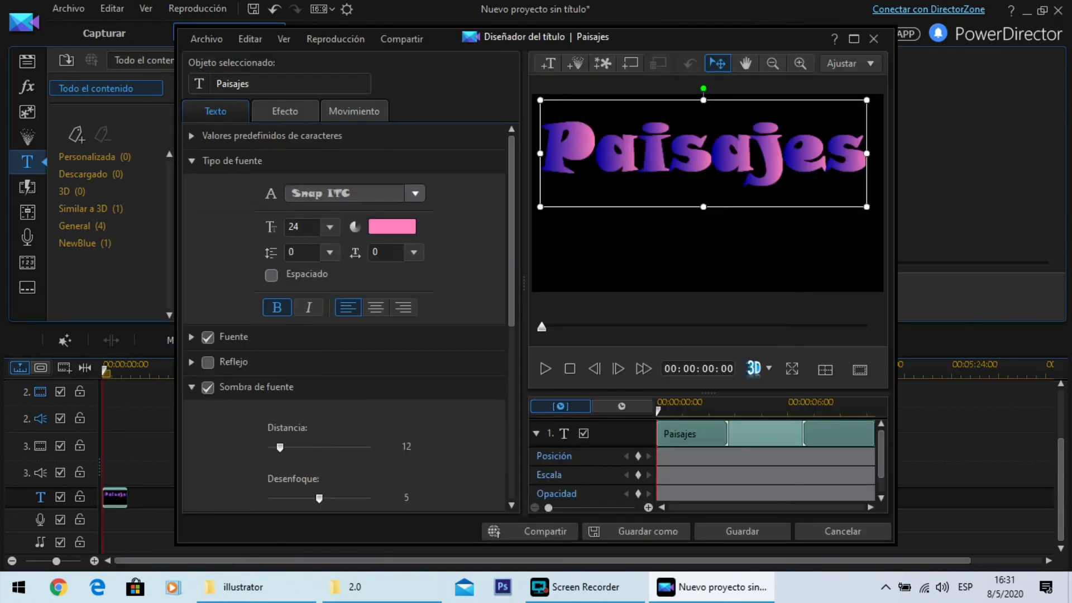
pyautogui.scroll(-3, 337, 401)
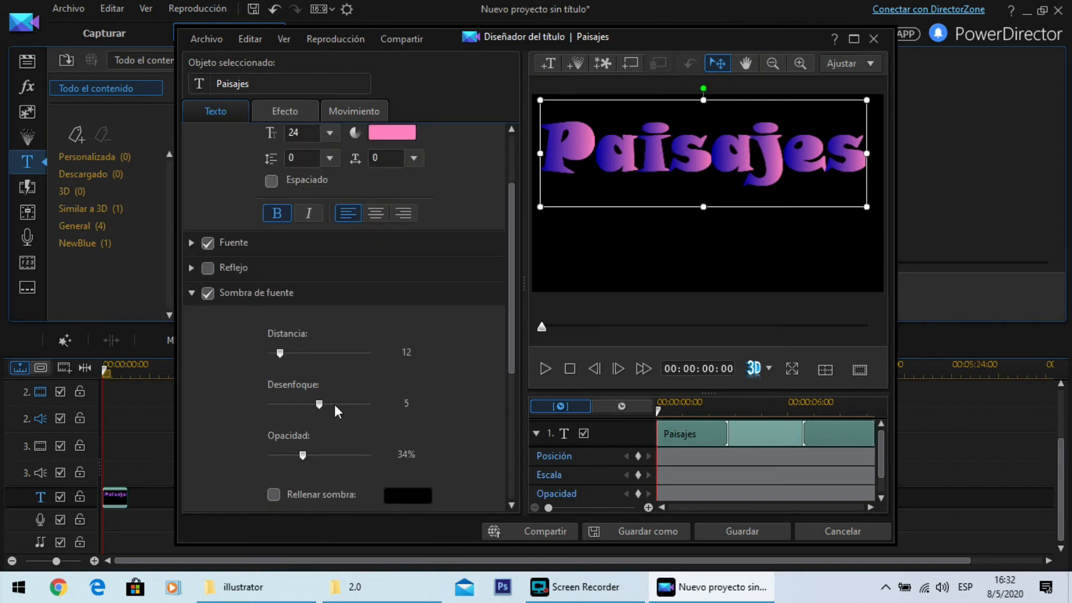
pyautogui.click(407, 423)
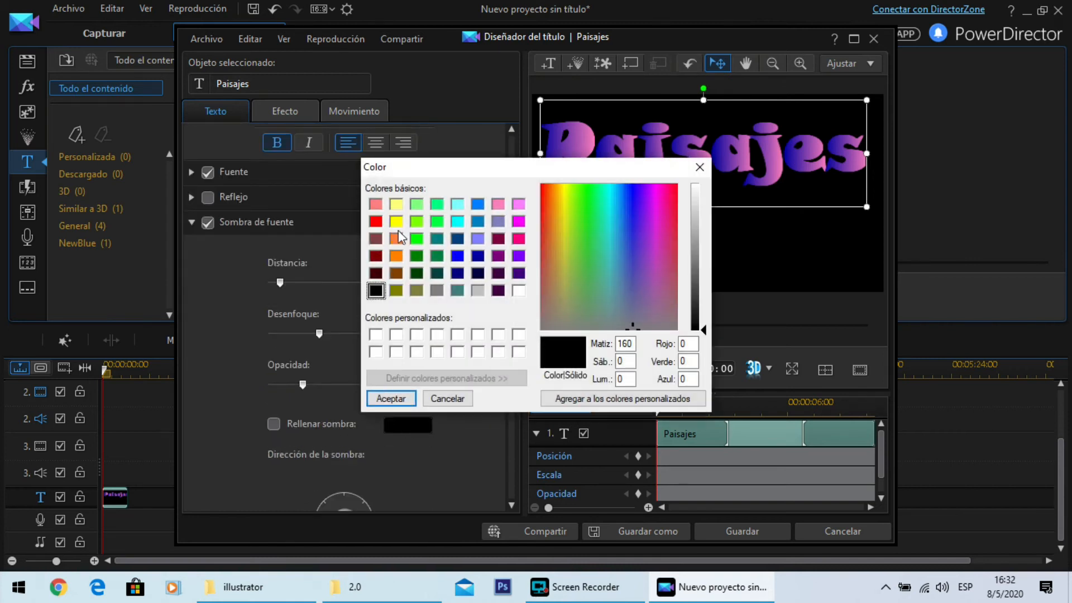
pyautogui.click(519, 290)
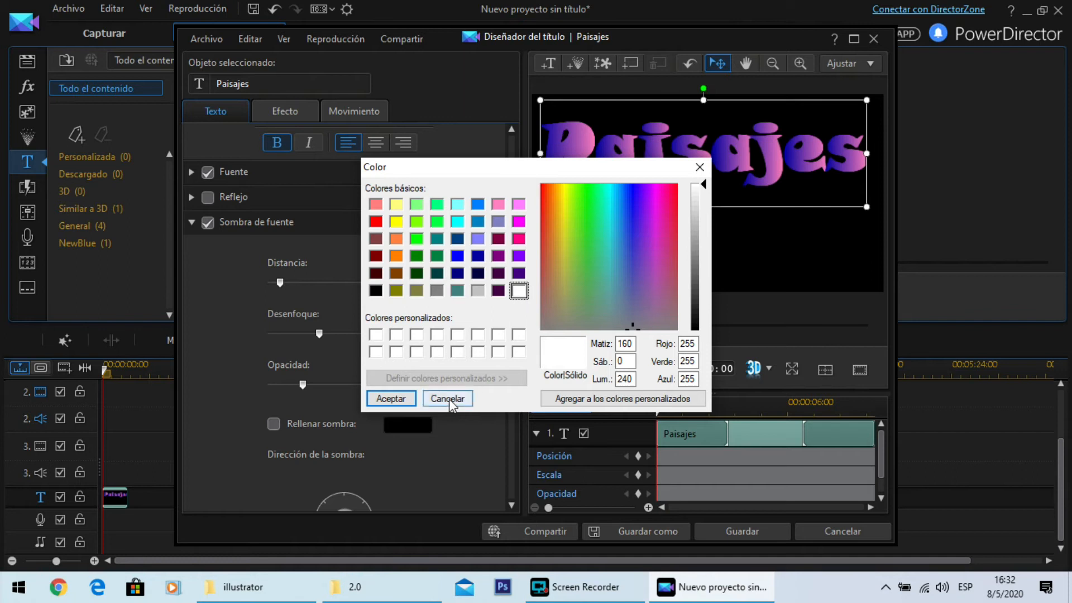
pyautogui.click(391, 398)
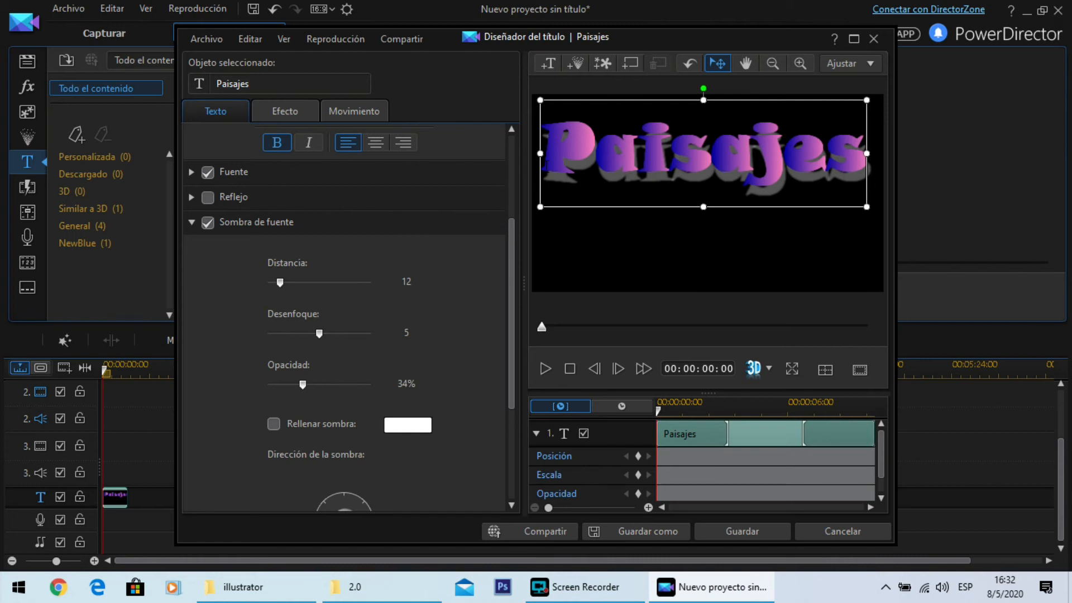
# Turn off the title's font shadow and enable its border with the border settings expanded.
pyautogui.click(206, 223)
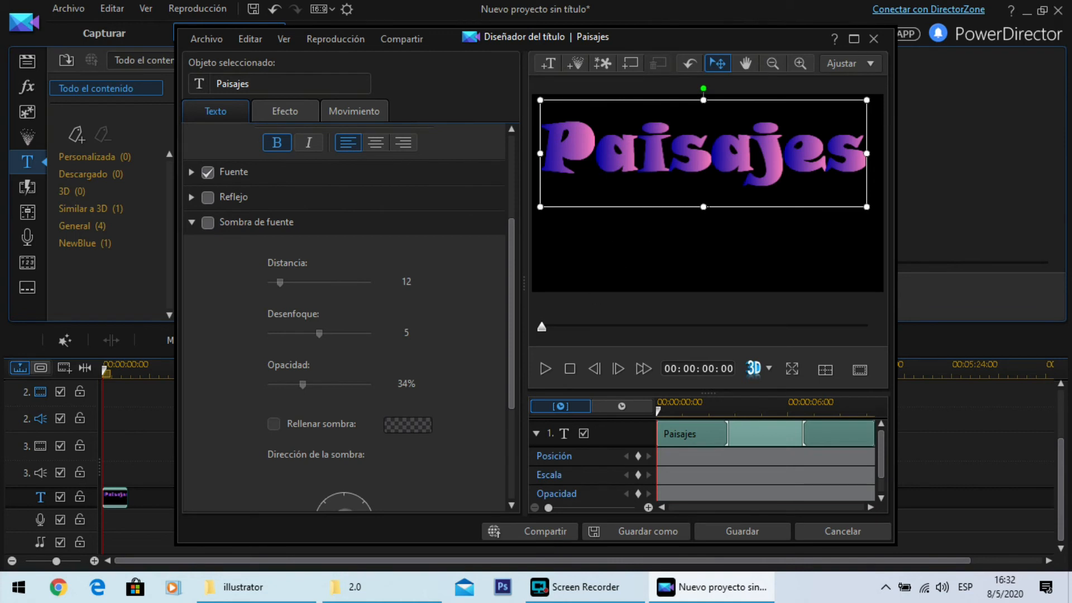
pyautogui.click(191, 222)
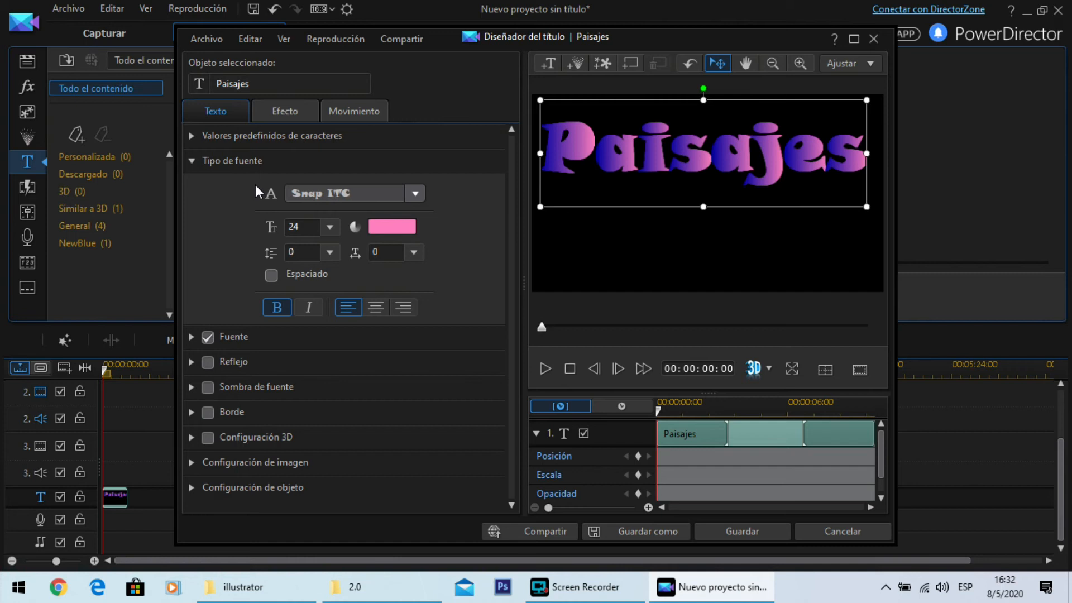
pyautogui.click(207, 414)
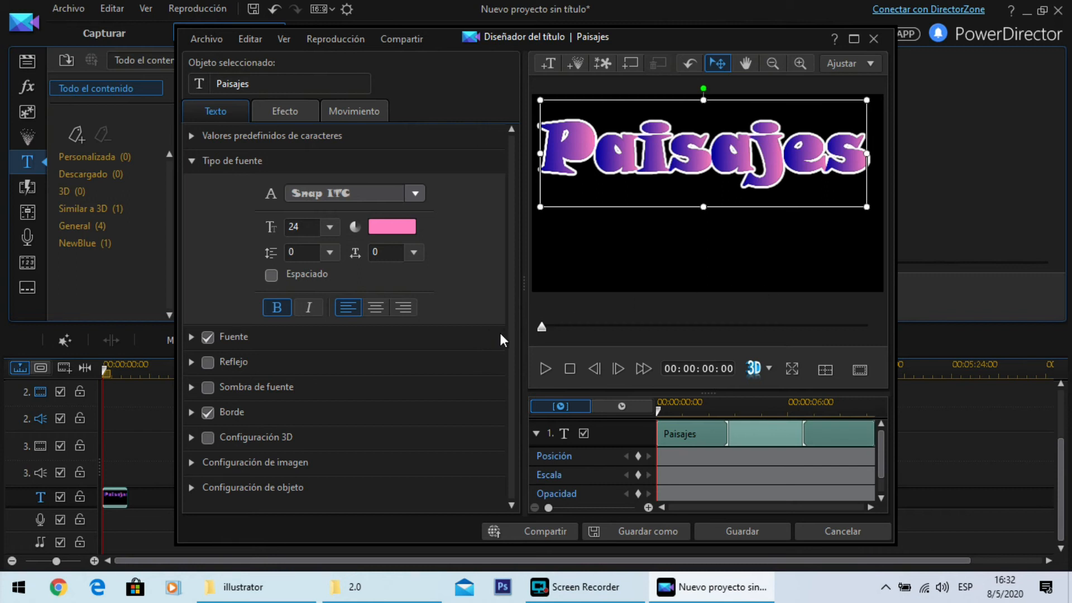
pyautogui.click(192, 413)
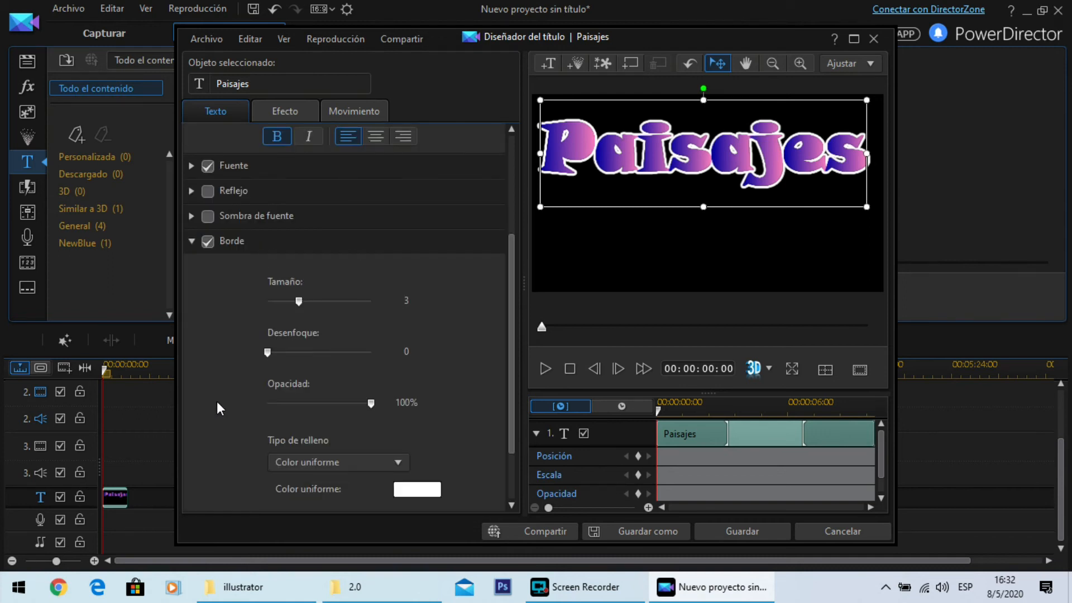
# Set the title border's size to 4 and its blur to 5.
pyautogui.scroll(-1, 346, 413)
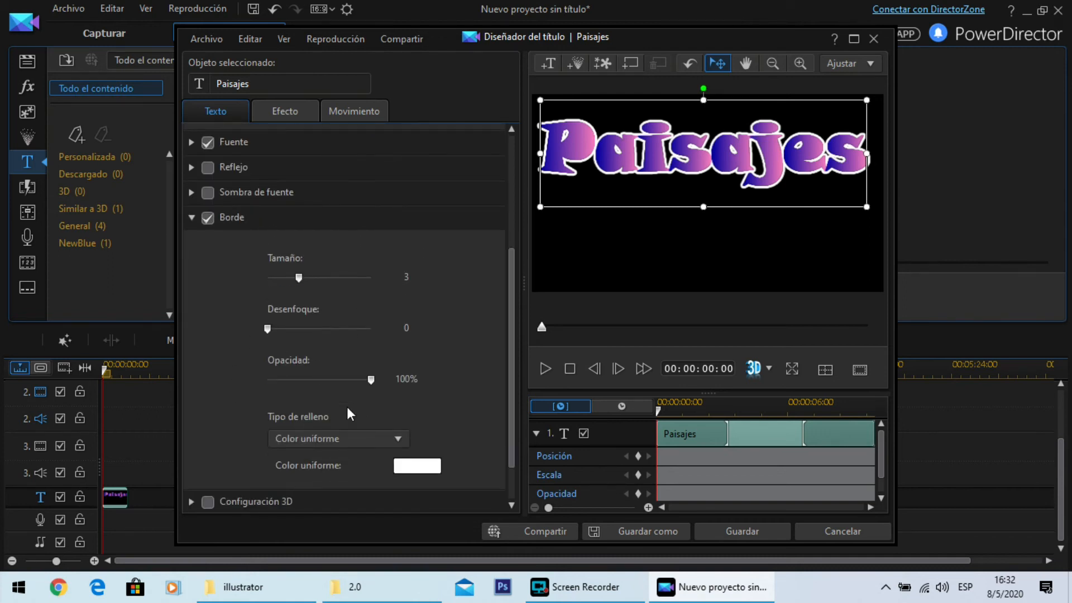
pyautogui.moveTo(297, 277)
pyautogui.mouseDown()
pyautogui.moveTo(344, 280)
pyautogui.moveTo(305, 280)
pyautogui.mouseUp()
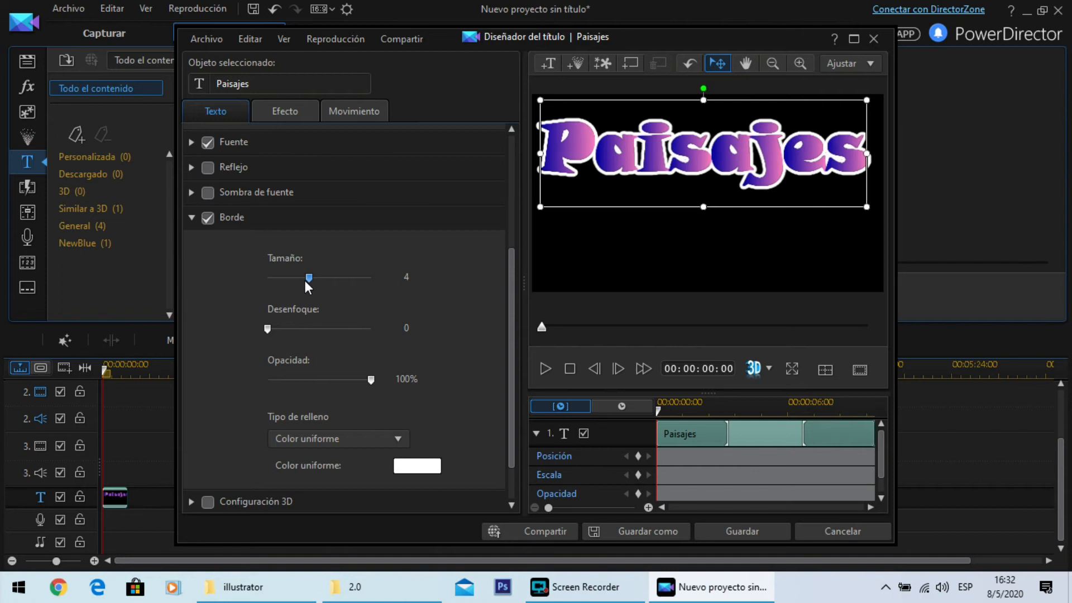
pyautogui.moveTo(267, 327); pyautogui.dragTo(304, 330)
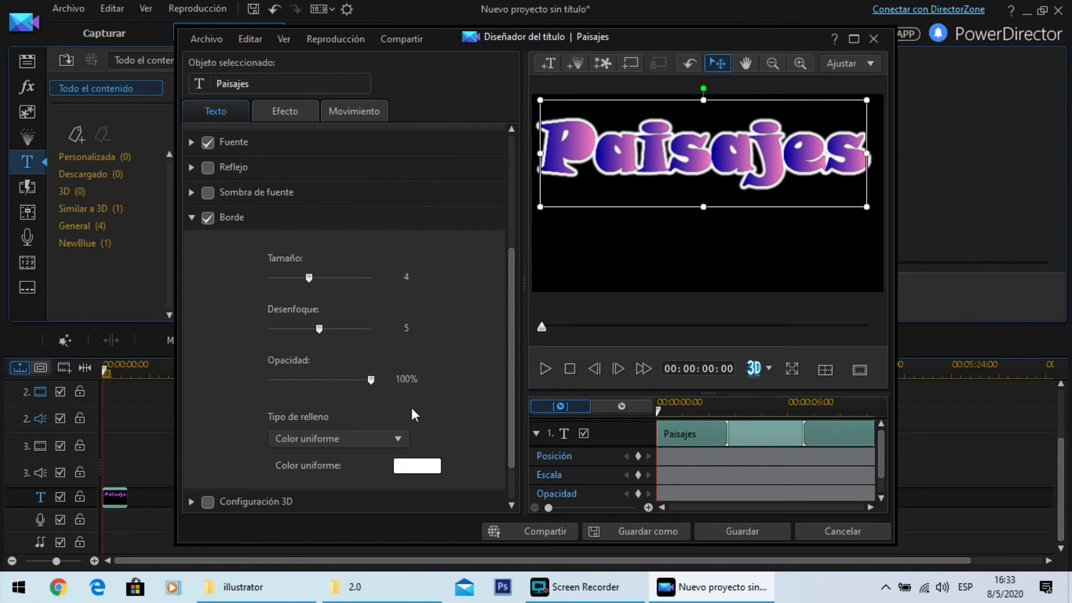
# Lower the title border's opacity to 52% and save the title.
pyautogui.moveTo(370, 380); pyautogui.dragTo(328, 380)
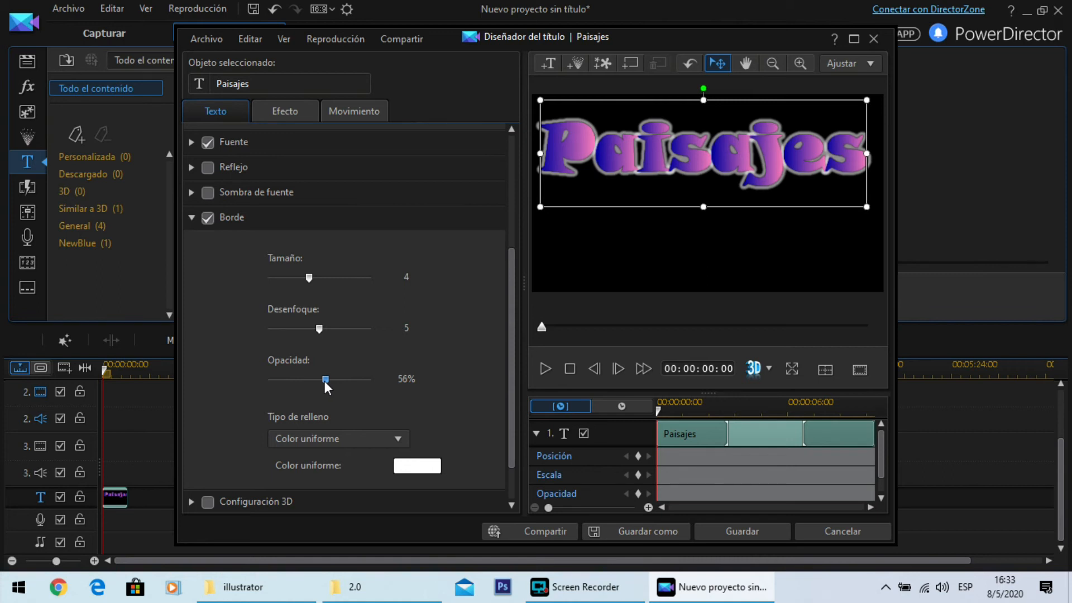
pyautogui.moveTo(325, 381); pyautogui.dragTo(321, 381)
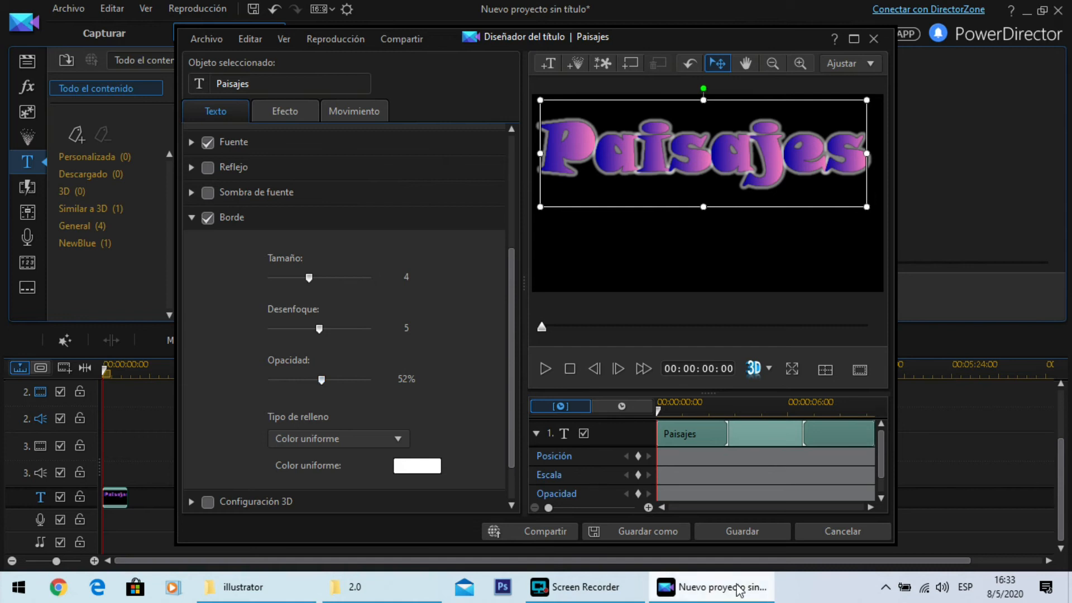
pyautogui.click(763, 538)
# Move the title clip over the flower-field image and turn off its border in the title designer.
pyautogui.moveTo(120, 491); pyautogui.dragTo(152, 506)
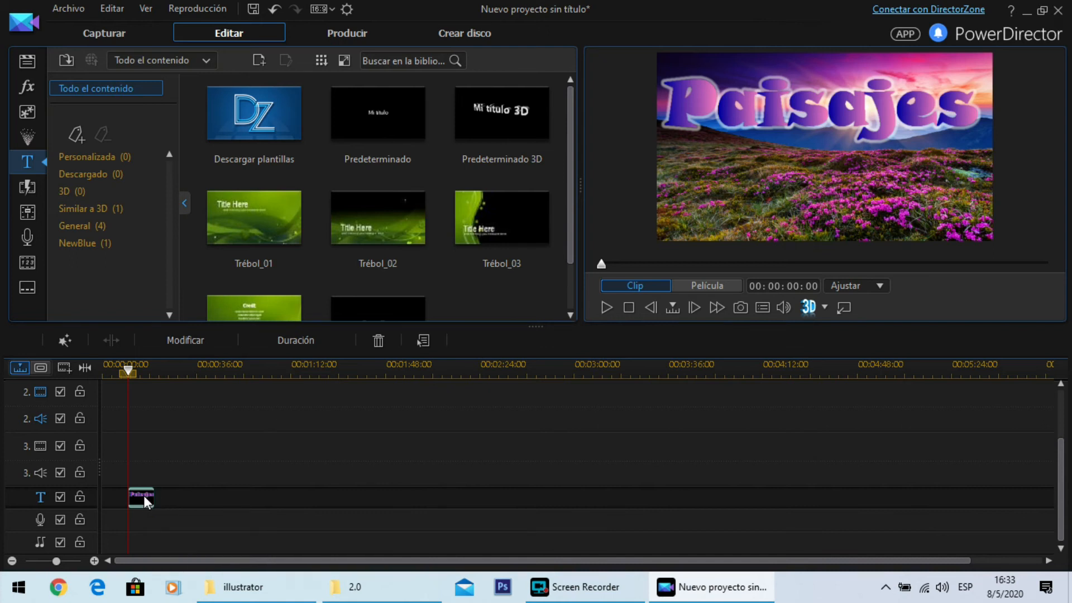
pyautogui.doubleClick(143, 494)
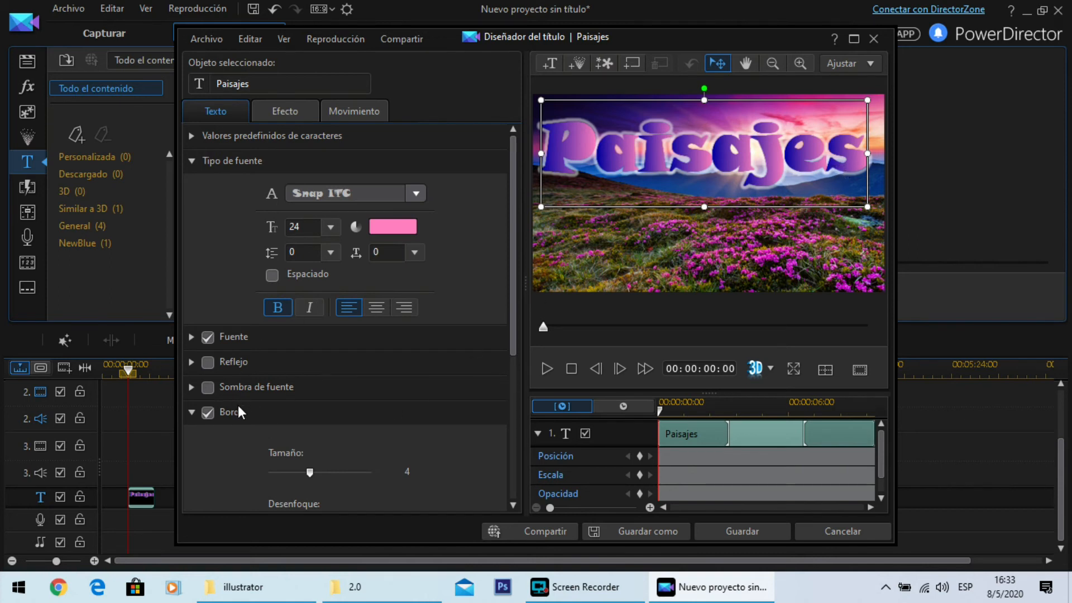
pyautogui.click(208, 412)
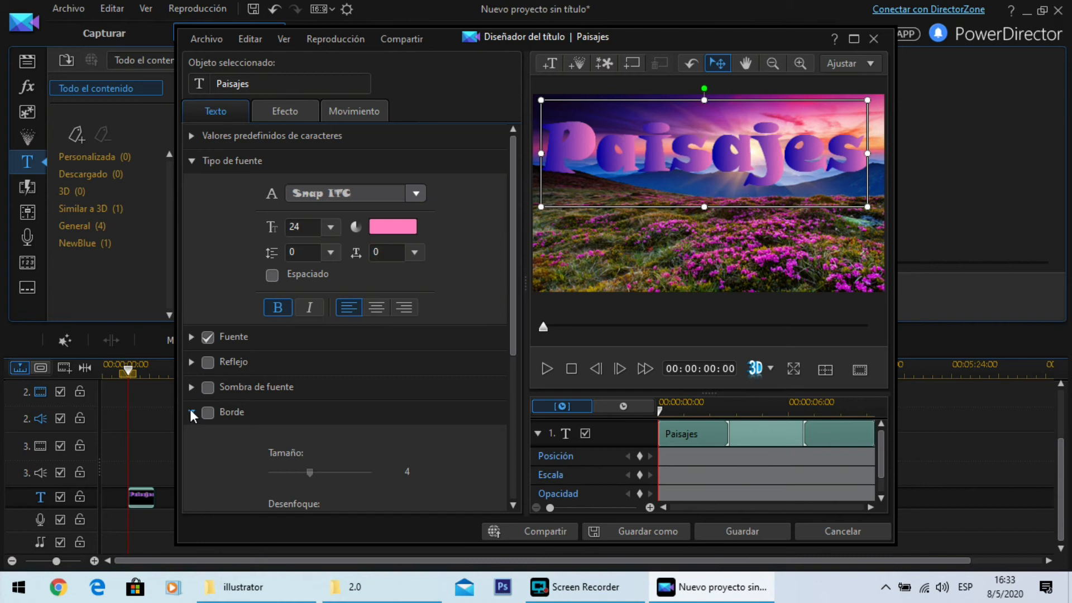
pyautogui.click(191, 413)
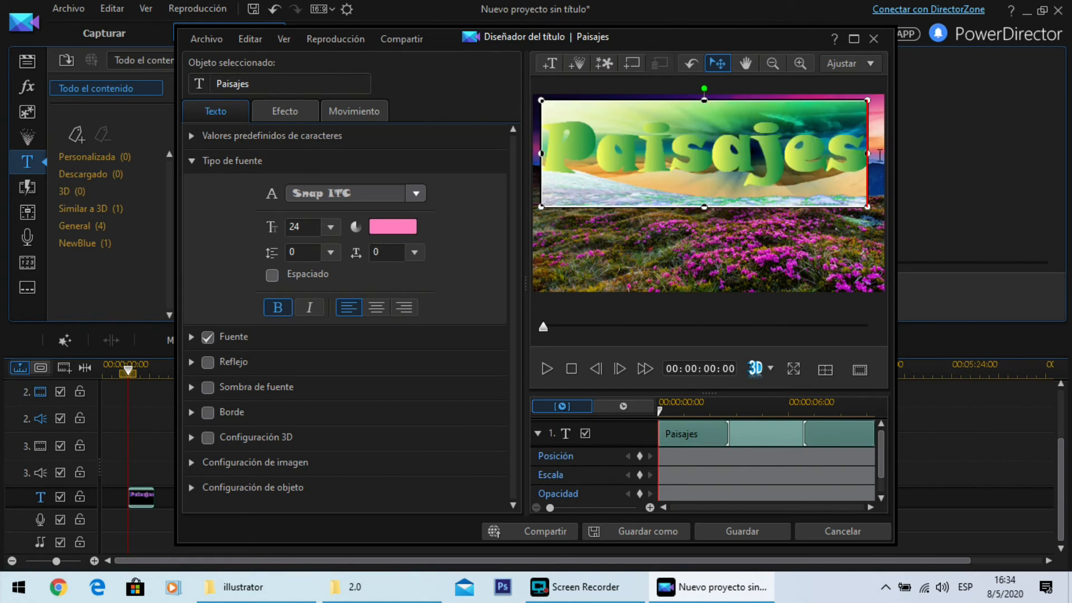
# Set the title's font size to 18, then try a character spacing of 5 and restore it to 0.
pyautogui.click(330, 227)
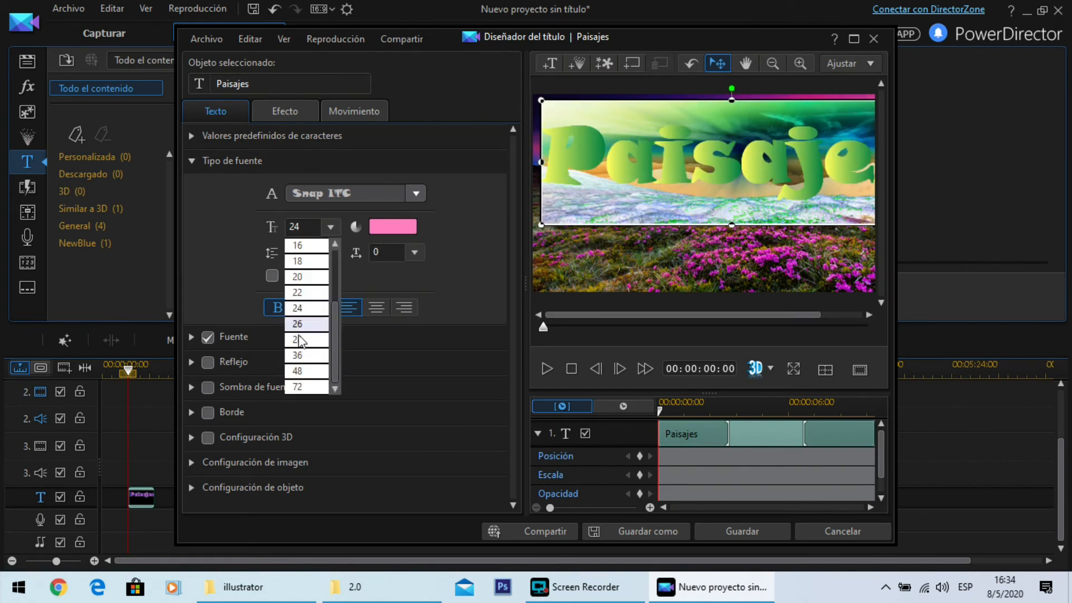
pyautogui.click(302, 261)
pyautogui.click(411, 252)
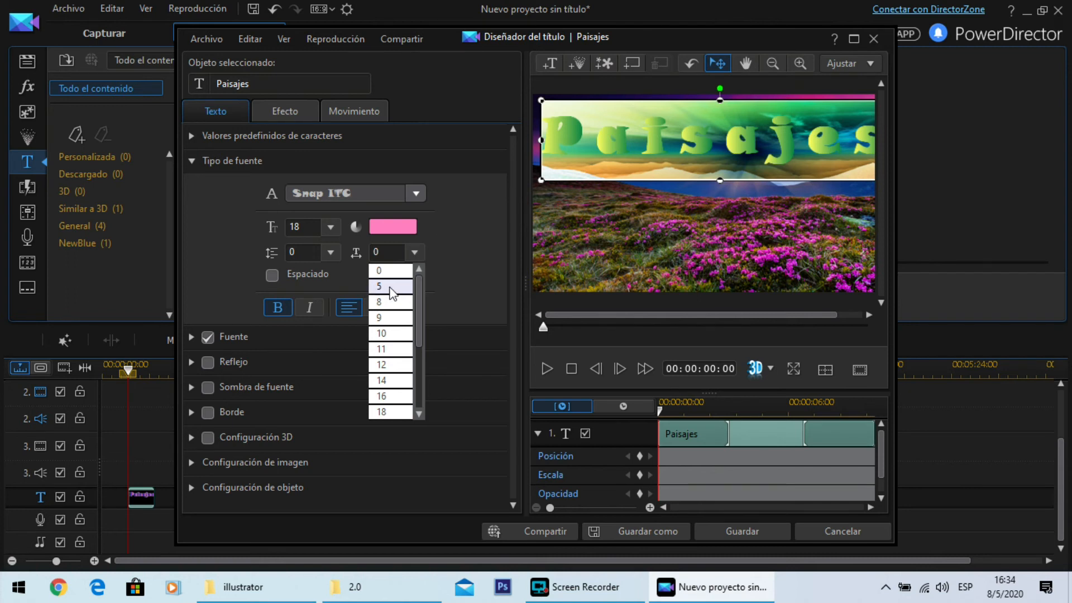
pyautogui.click(391, 287)
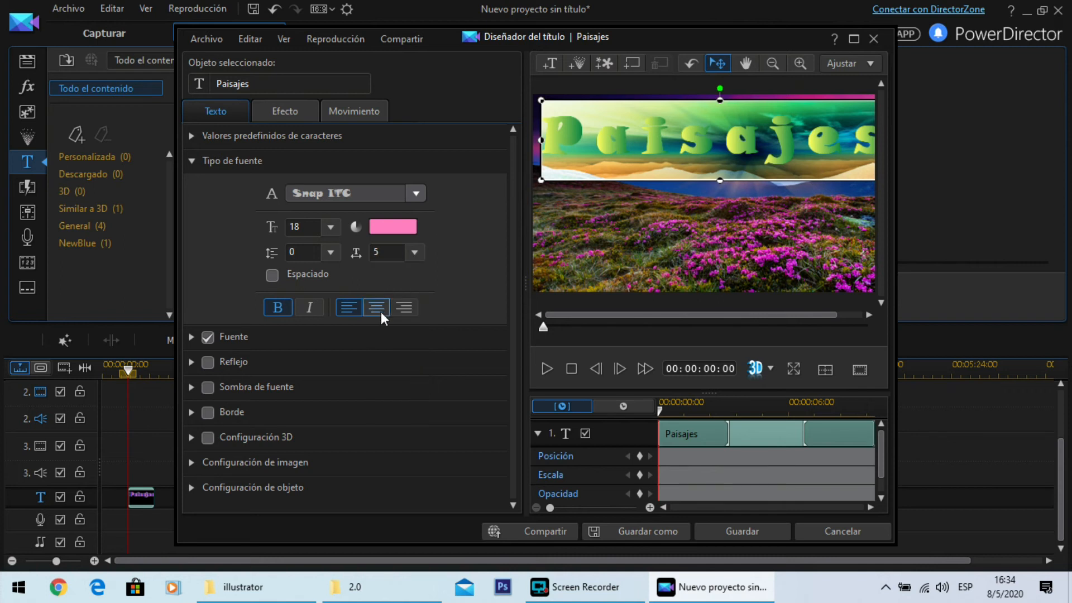
pyautogui.click(414, 253)
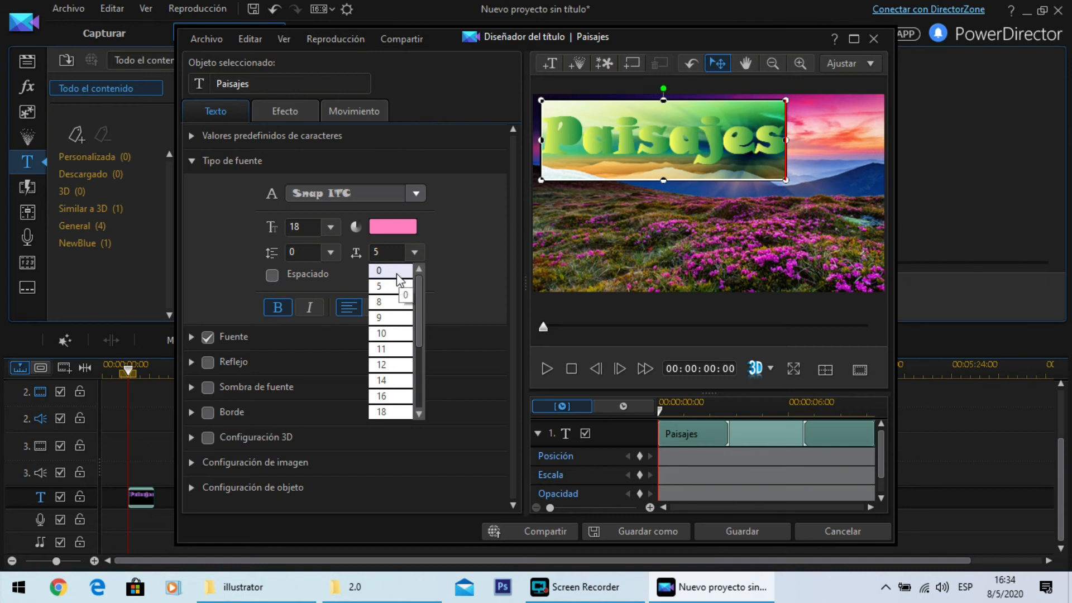
pyautogui.click(397, 273)
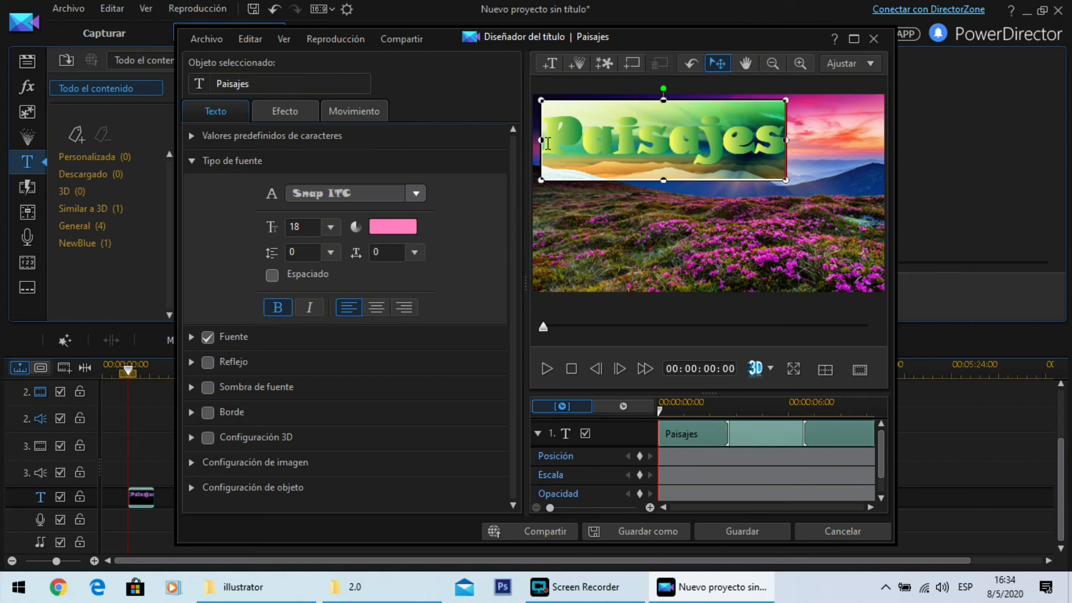
# Set the title's font size to 12 and extend its text to "Paisajes del Mundo", with "Mundo" on a second line.
pyautogui.click(330, 226)
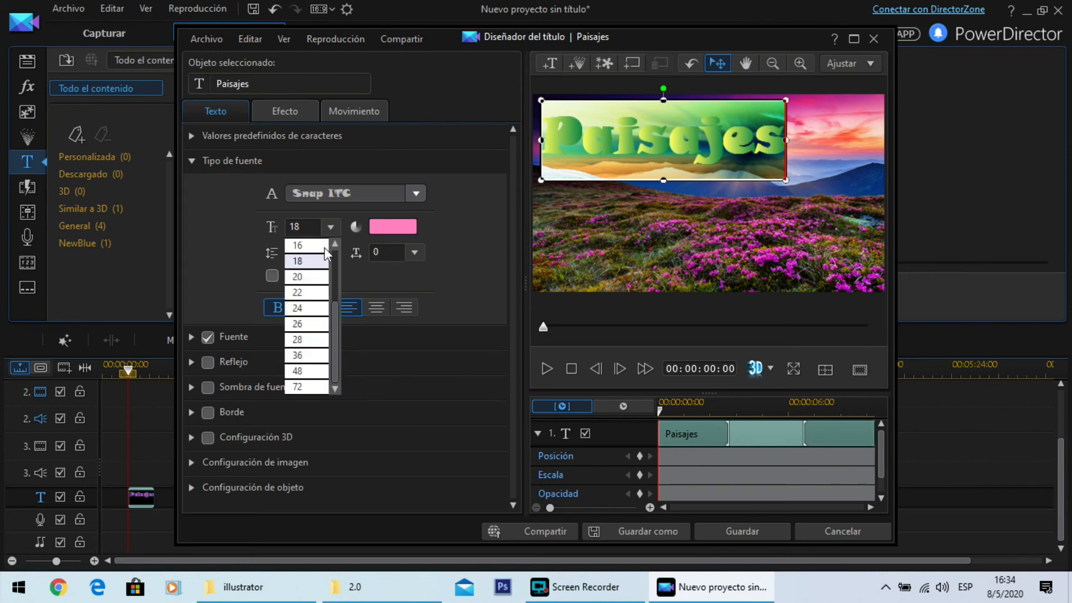
pyautogui.click(333, 246)
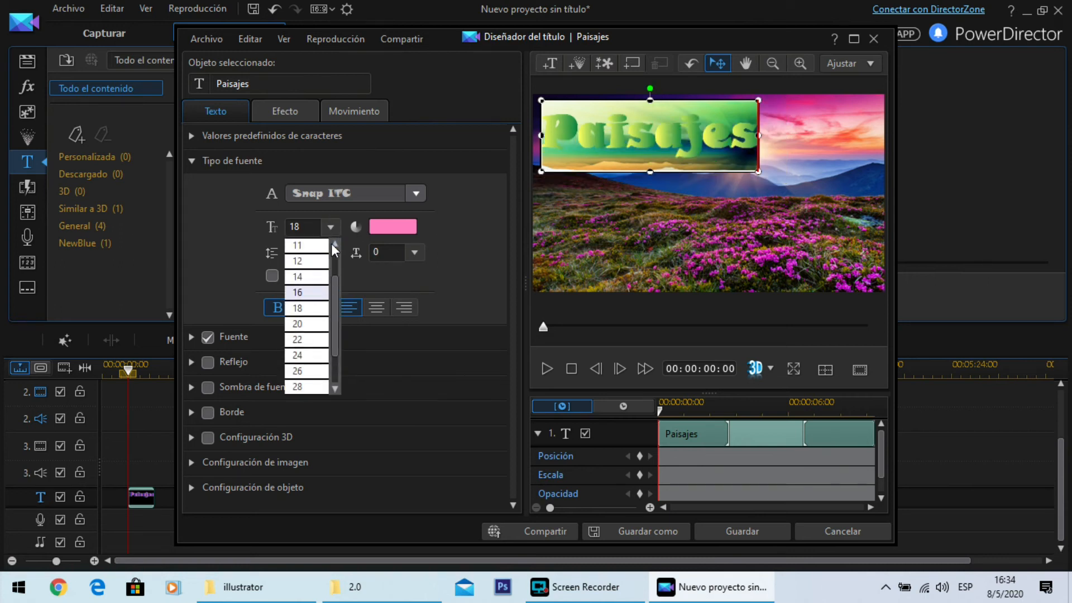
pyautogui.click(306, 261)
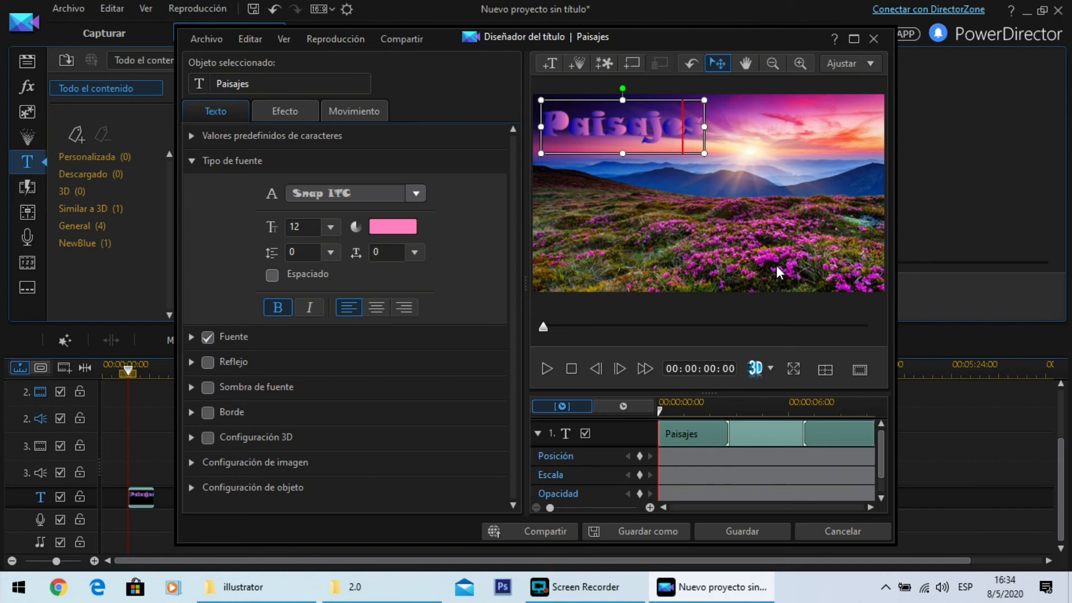
pyautogui.write('del')
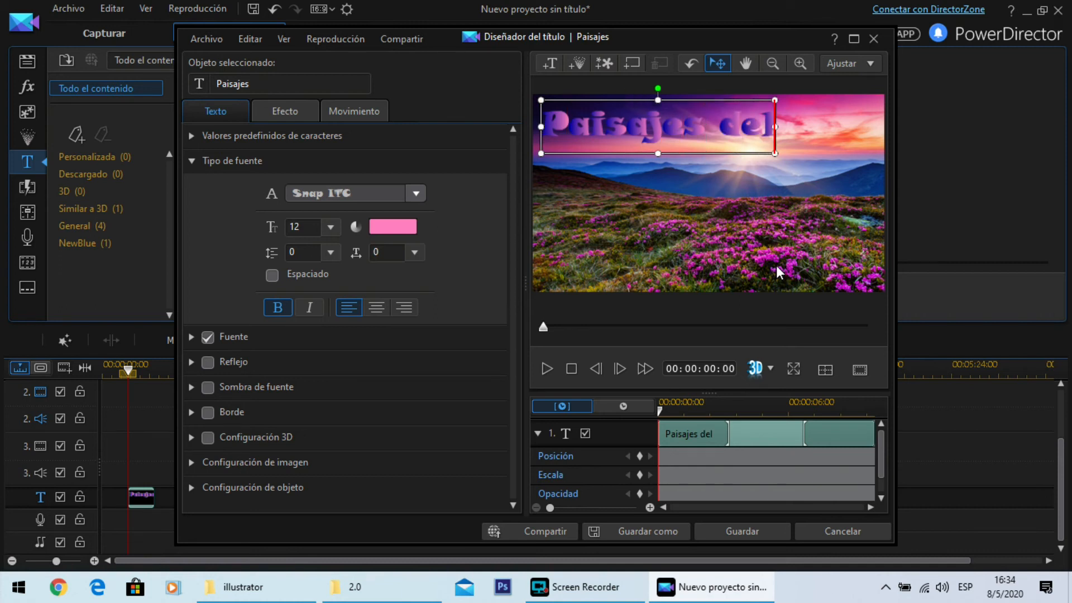
pyautogui.press('Return')
pyautogui.write('M')
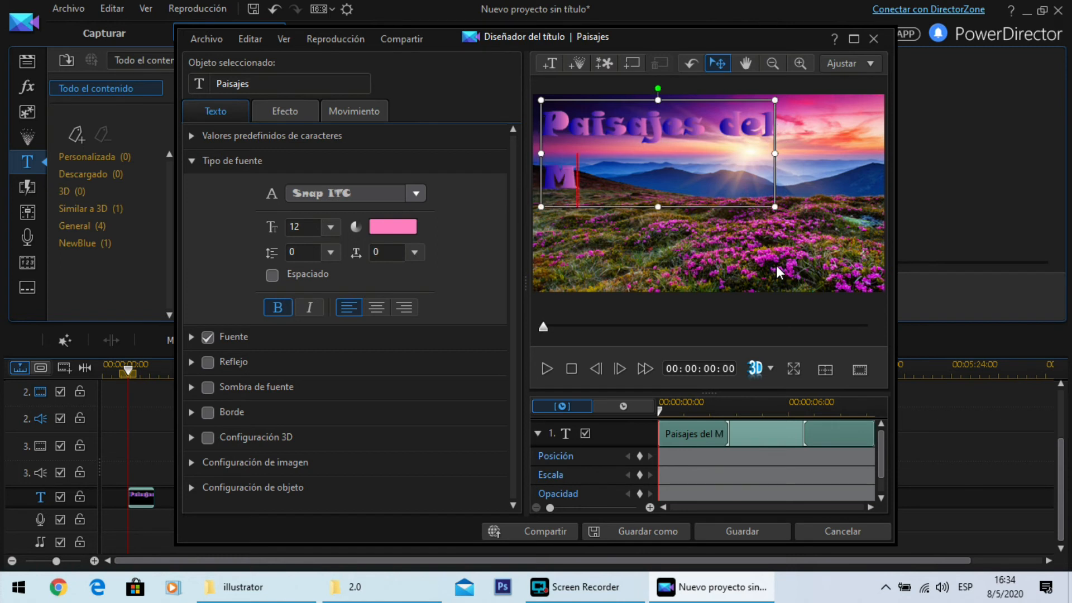
pyautogui.write('undo')
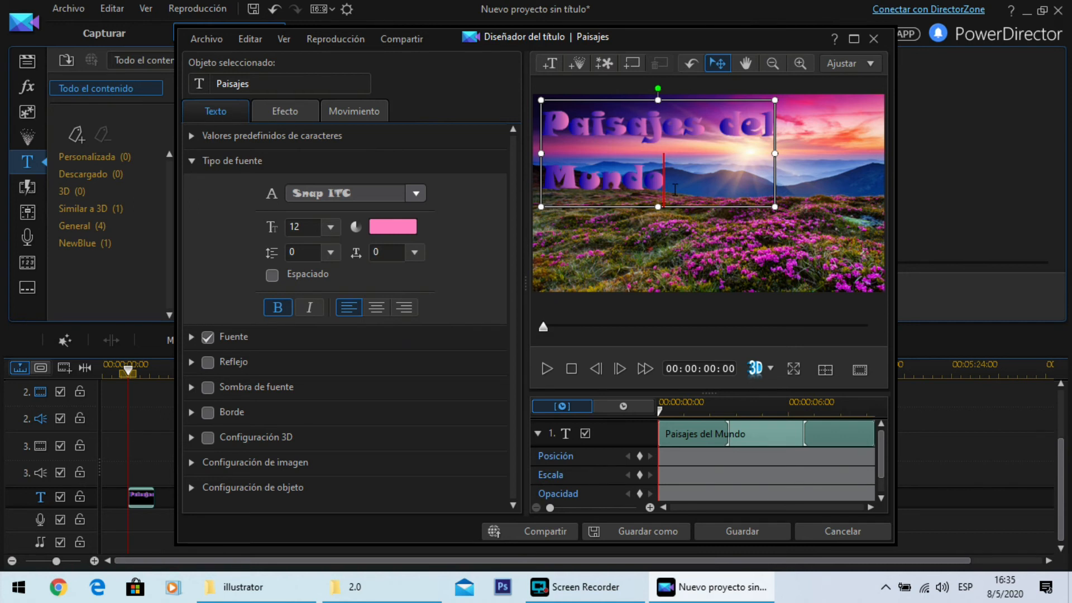
# Centre-align both lines of the title text and move the text box to the middle of the sky.
pyautogui.moveTo(658, 181); pyautogui.dragTo(543, 123)
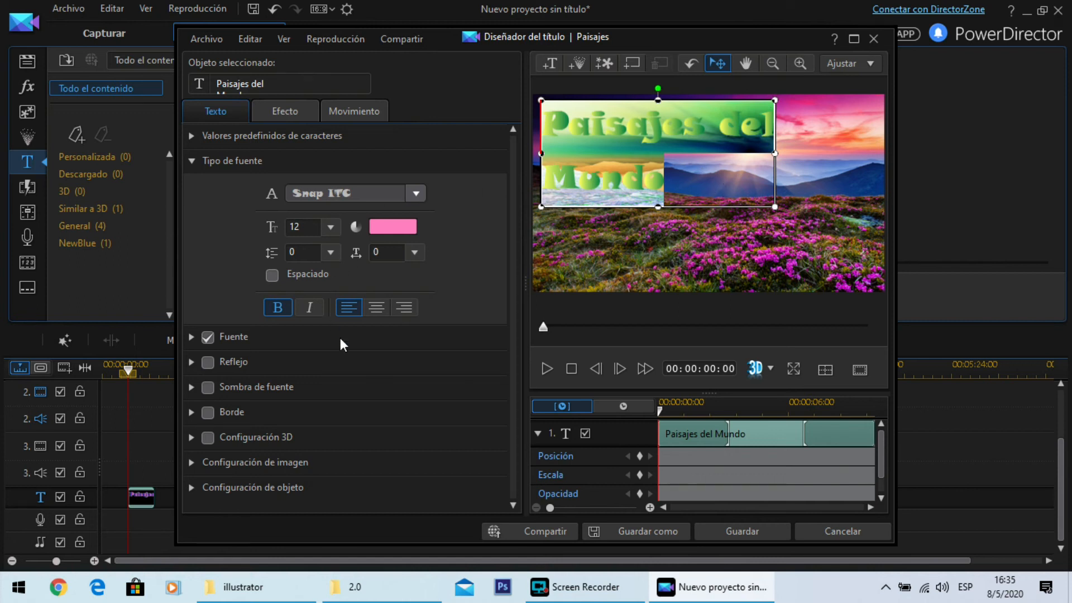
pyautogui.click(406, 308)
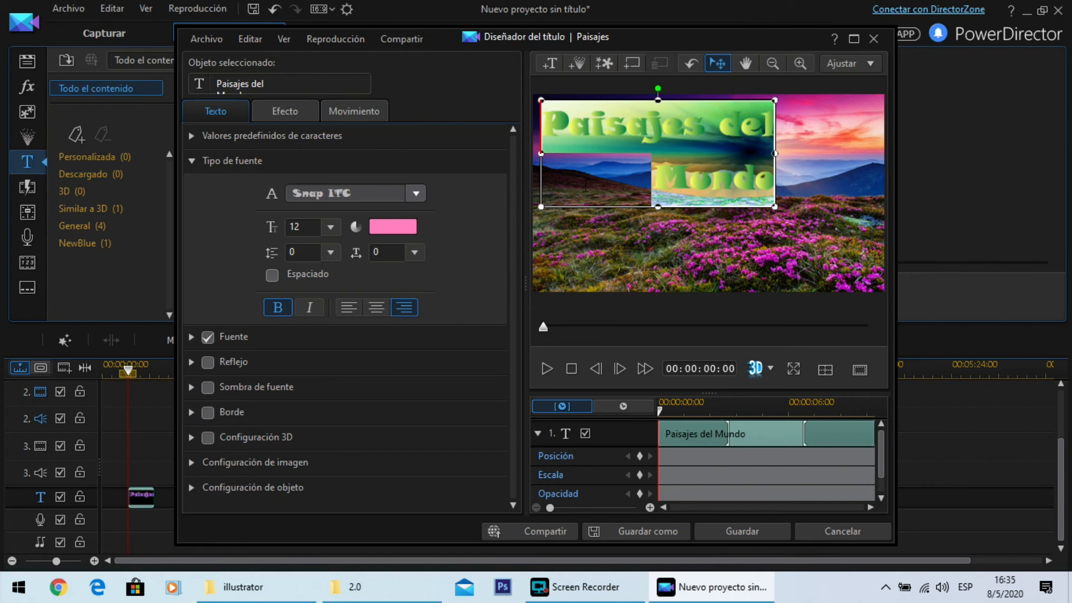
pyautogui.click(377, 307)
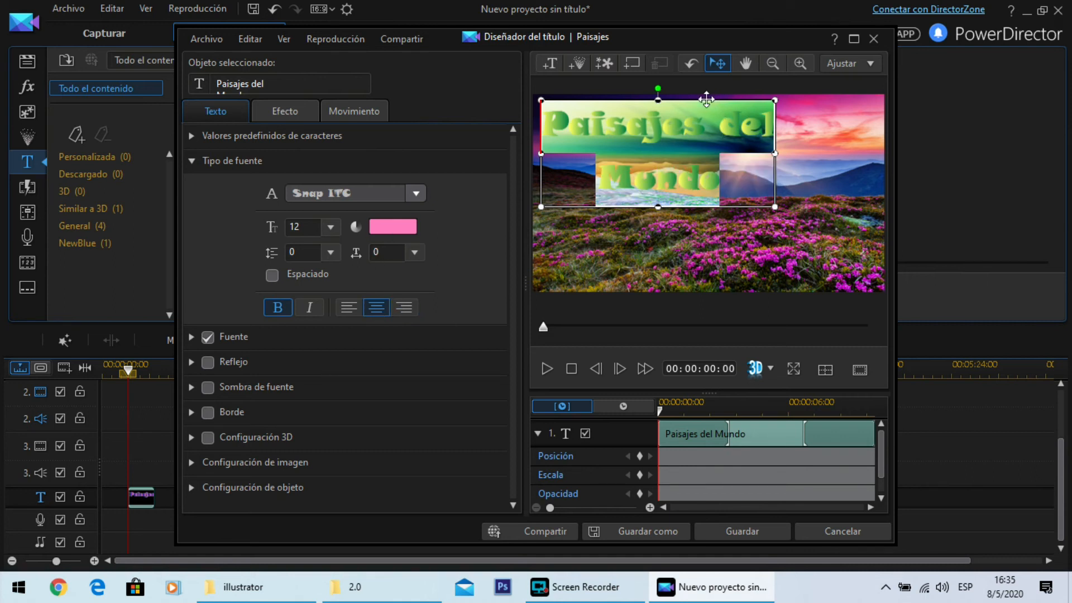
pyautogui.moveTo(710, 98); pyautogui.dragTo(765, 98)
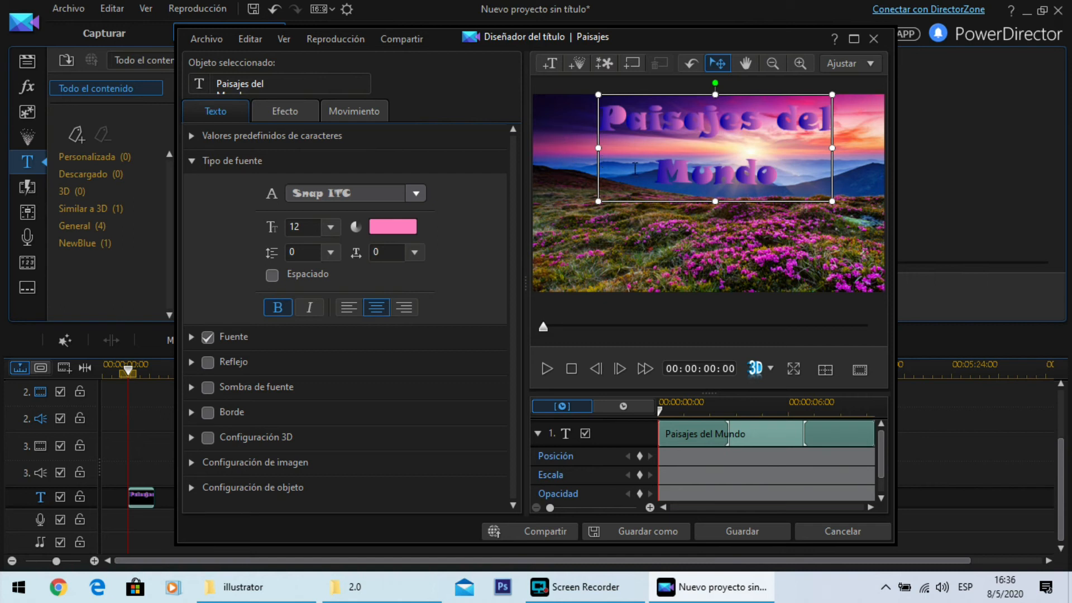
# Re-enable the title's border with 100% opacity and a size of 6.
pyautogui.click(206, 413)
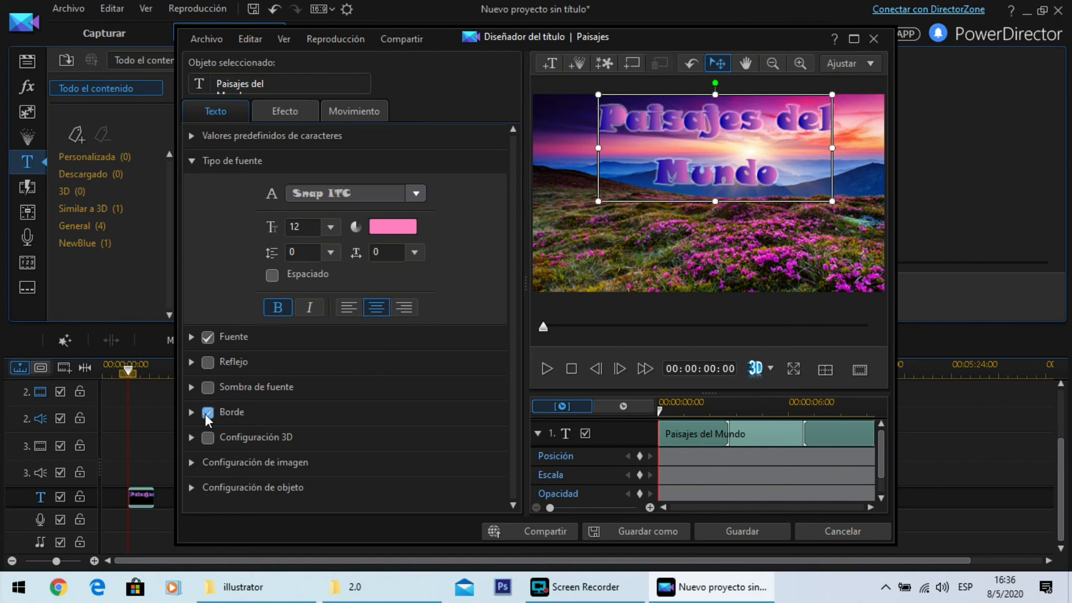
pyautogui.click(230, 412)
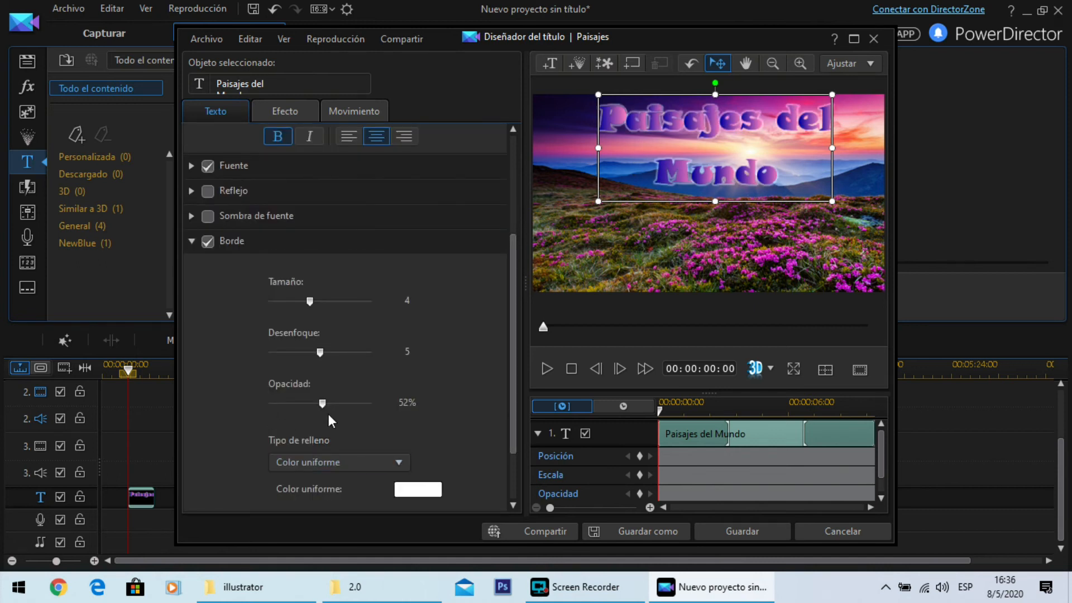
pyautogui.moveTo(322, 403); pyautogui.dragTo(404, 419)
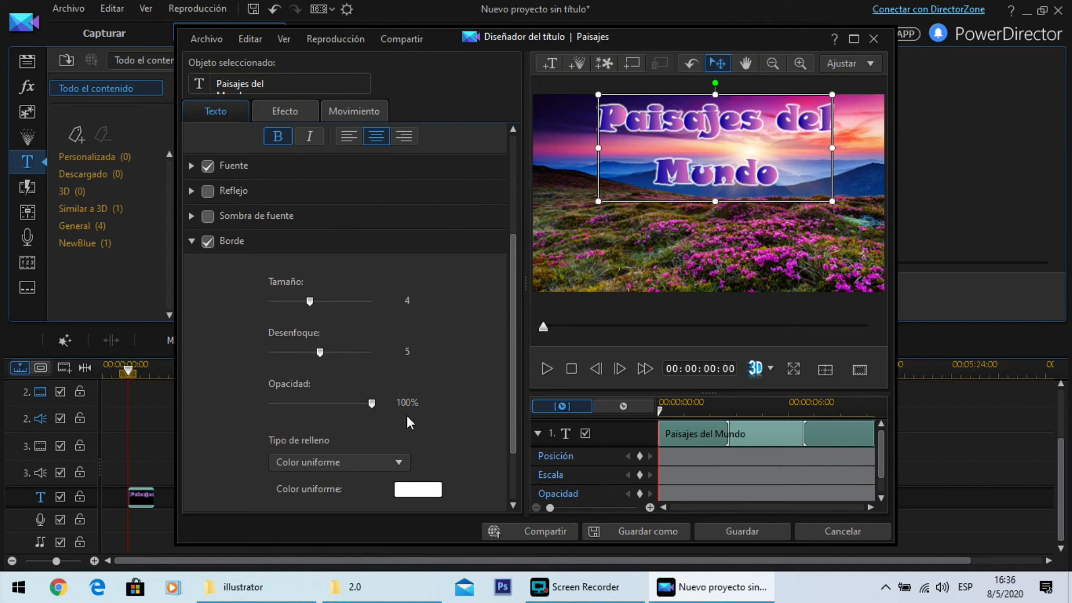
pyautogui.moveTo(310, 302); pyautogui.dragTo(331, 311)
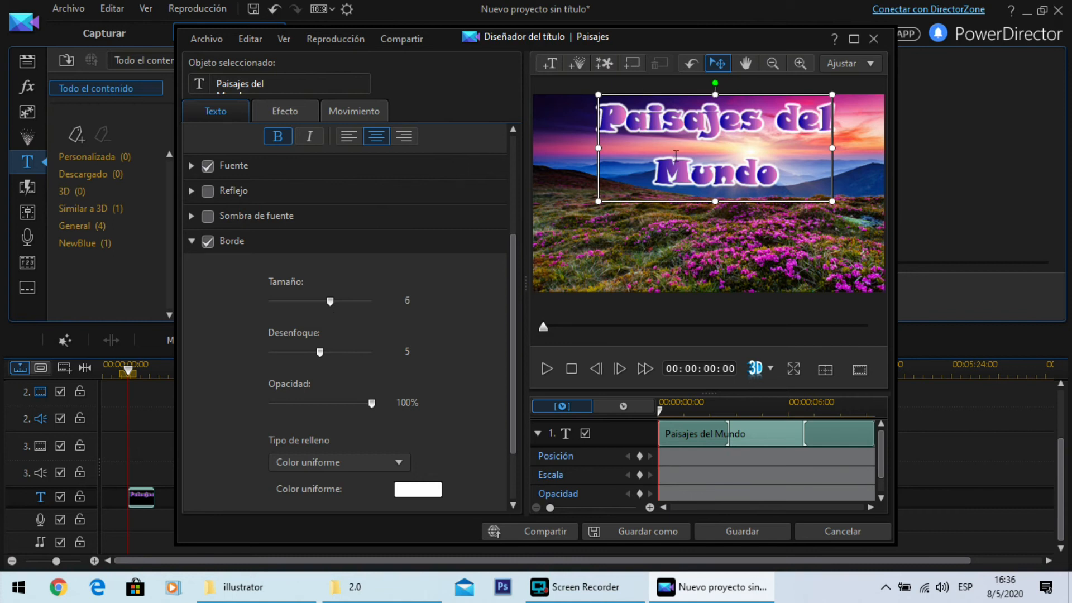
pyautogui.click(193, 239)
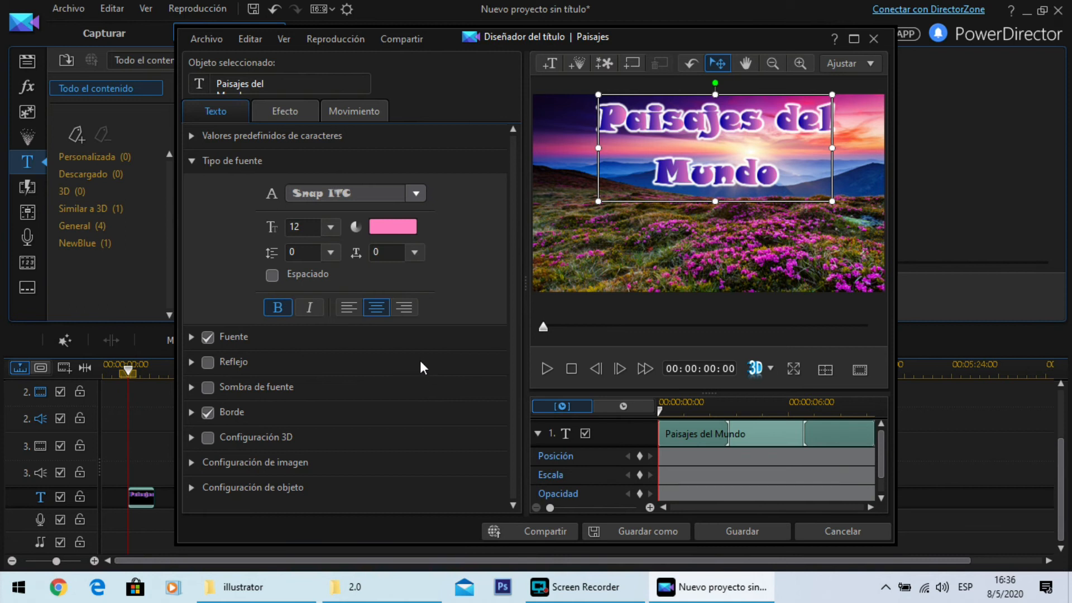
# Set the line spacing between the title's two lines to -5.
pyautogui.click(328, 254)
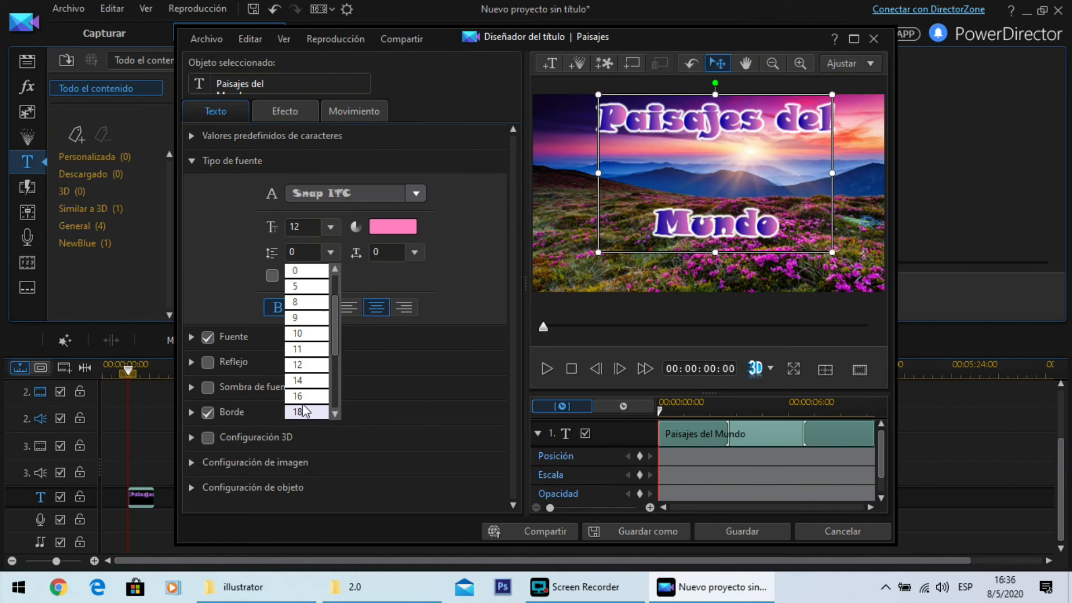
pyautogui.click(304, 273)
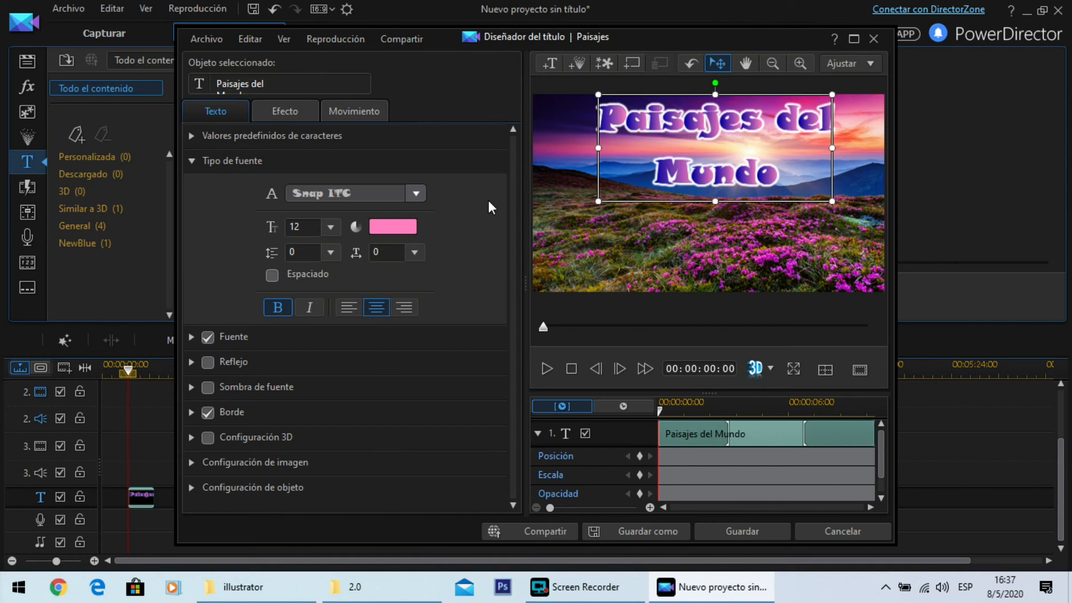
pyautogui.click(333, 255)
pyautogui.click(335, 269)
pyautogui.click(335, 269)
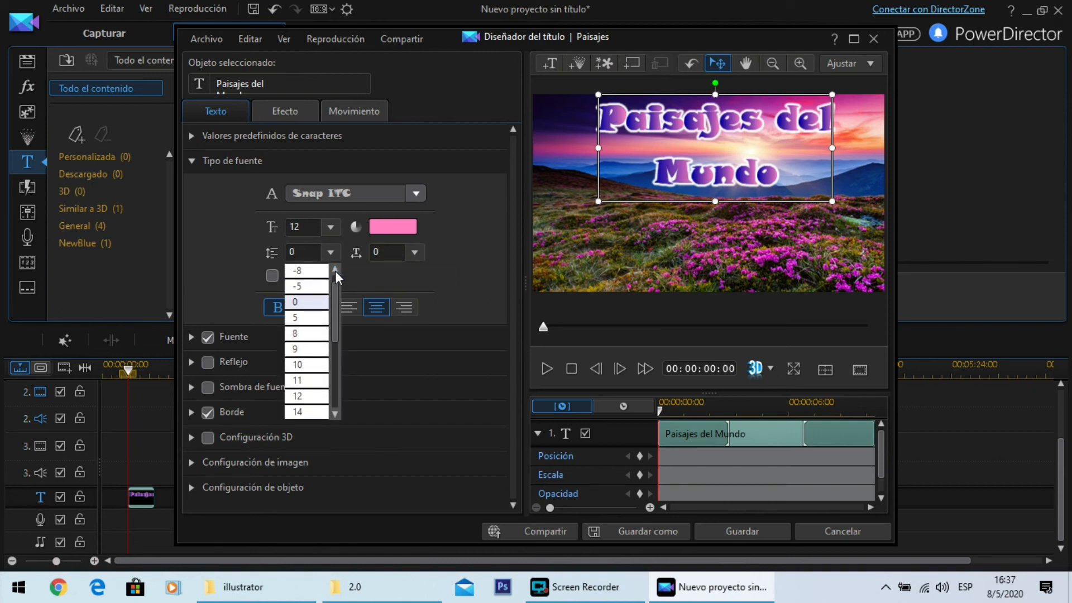
pyautogui.click(335, 269)
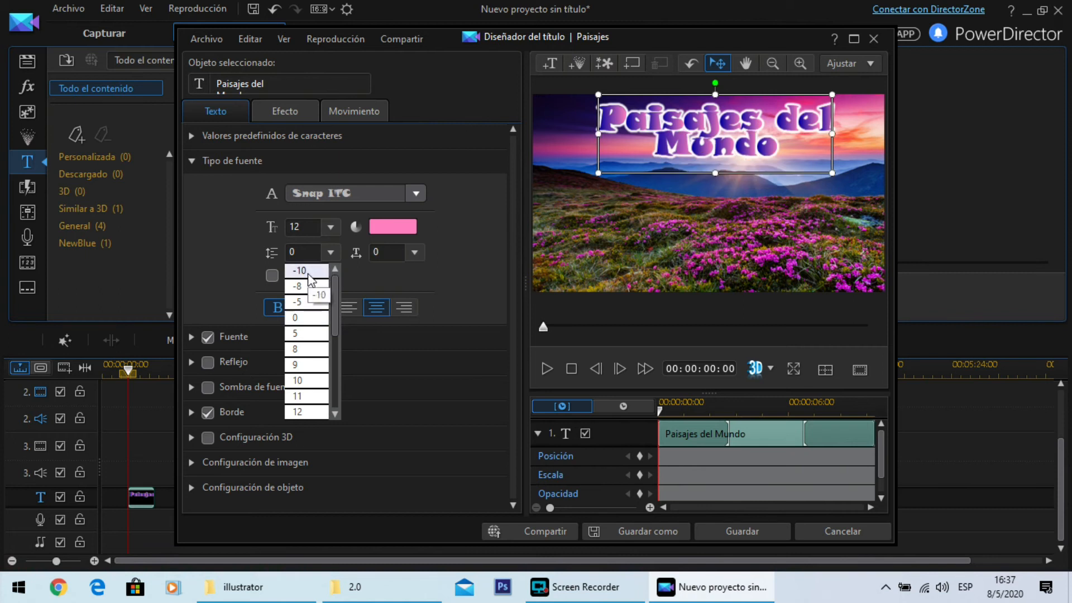
pyautogui.click(302, 302)
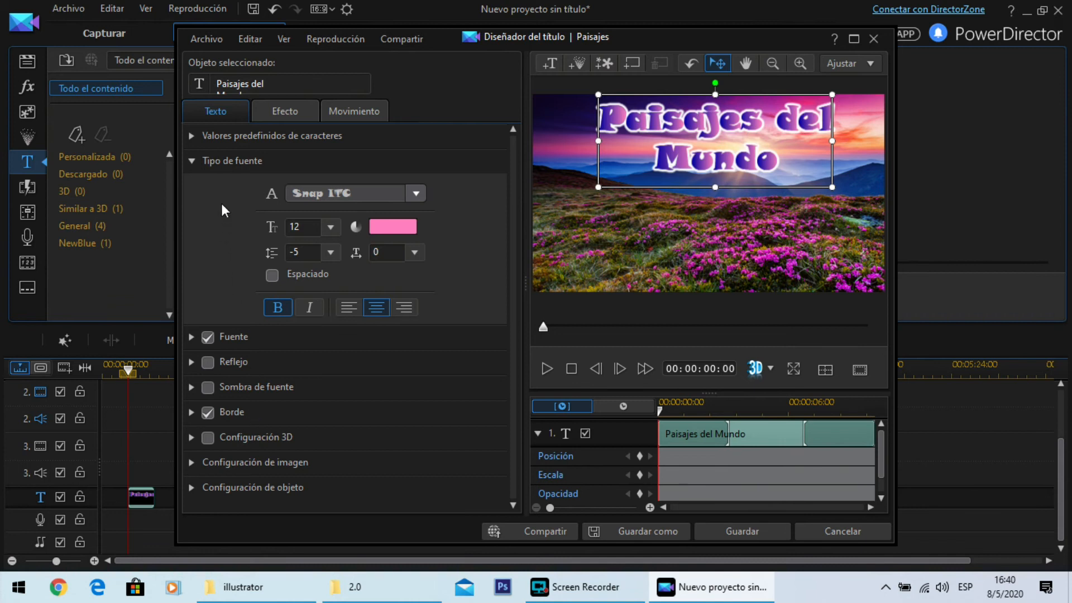
# Look at the title's effect options, save the title and play the movie preview.
pyautogui.click(293, 111)
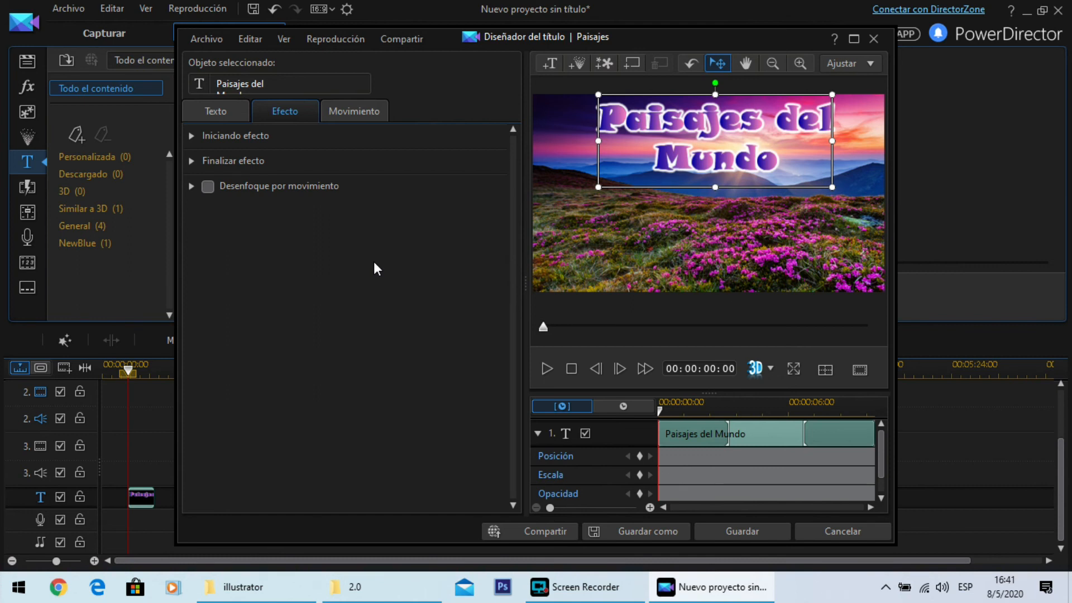
pyautogui.click(757, 531)
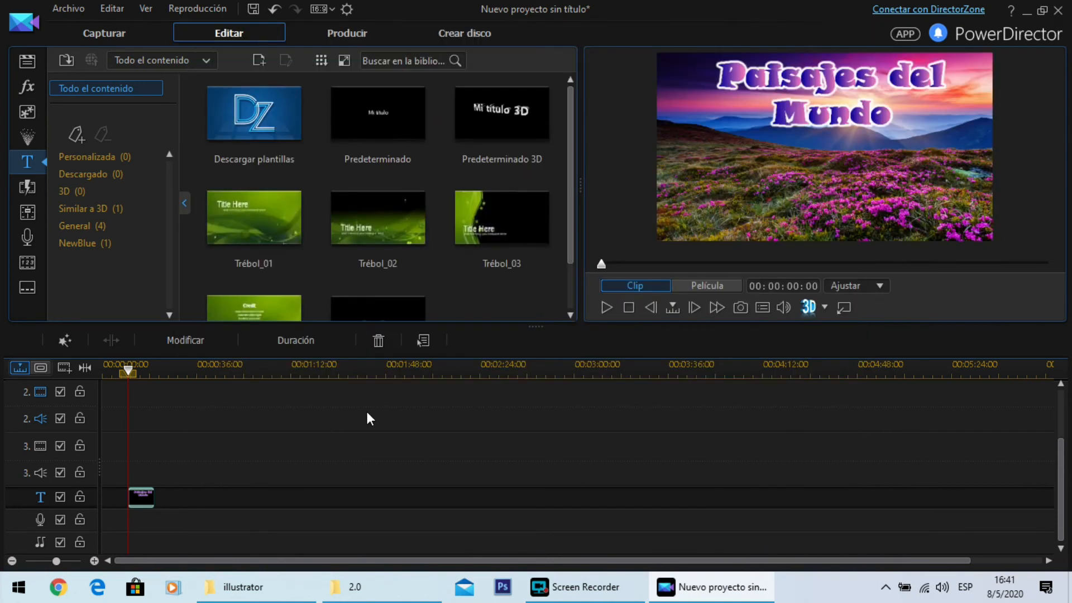
pyautogui.scroll(3, 367, 413)
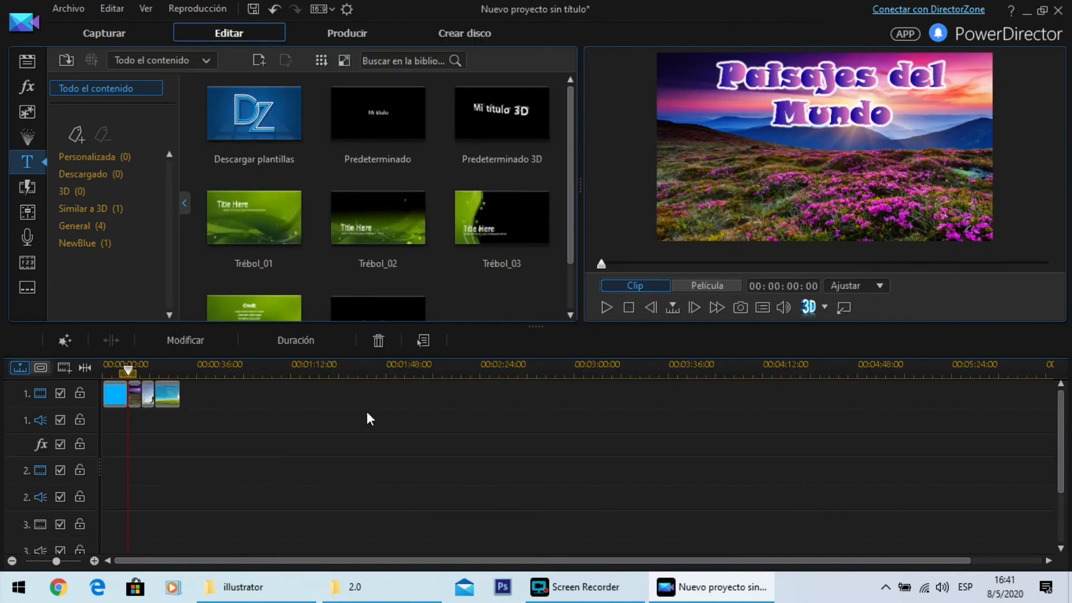
pyautogui.click(606, 307)
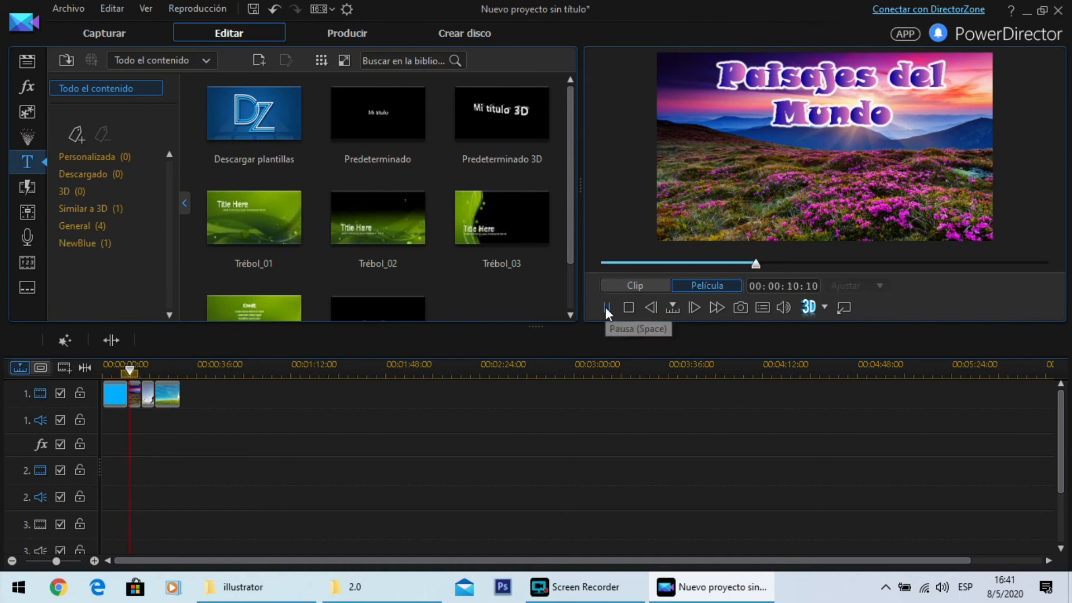
# Pause the movie preview and reopen the Paisajes del Mundo title from the title track for editing.
pyautogui.moveTo(132, 371); pyautogui.dragTo(124, 371)
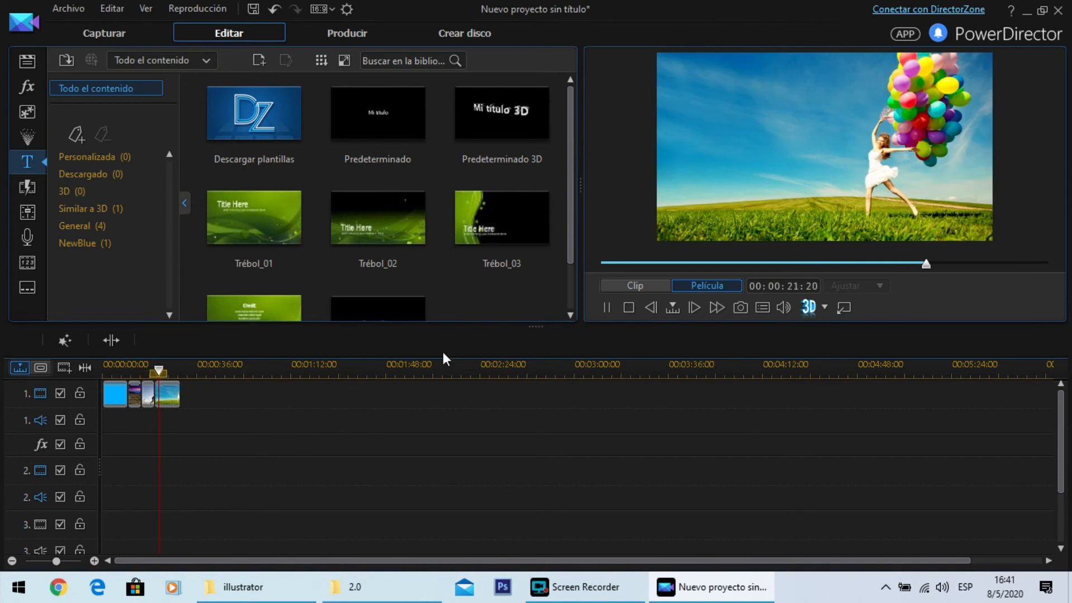
pyautogui.click(610, 306)
pyautogui.scroll(-3, 150, 481)
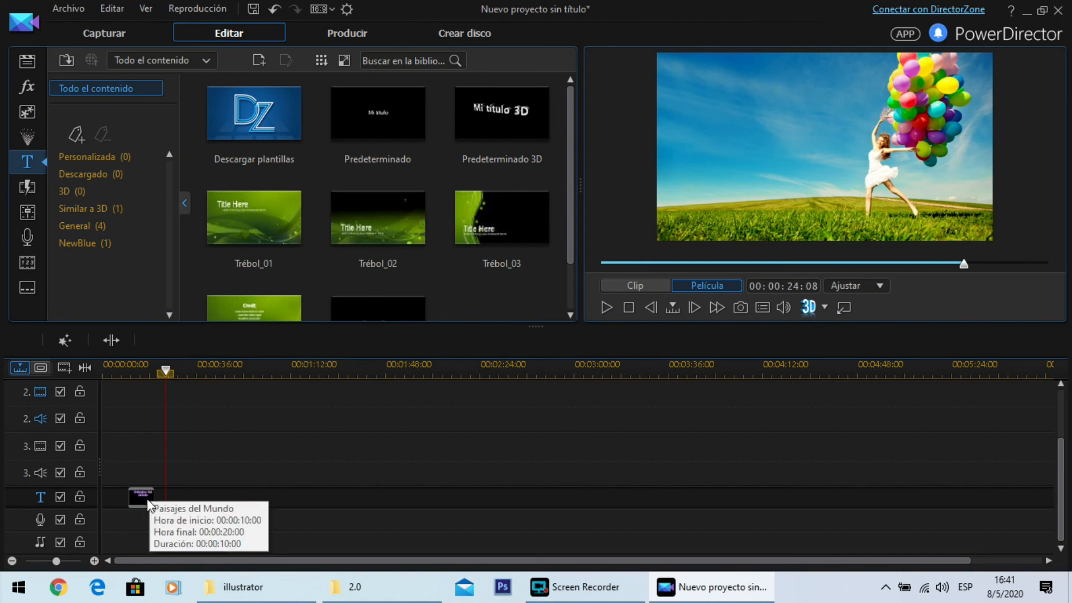
pyautogui.click(141, 497)
pyautogui.doubleClick(146, 498)
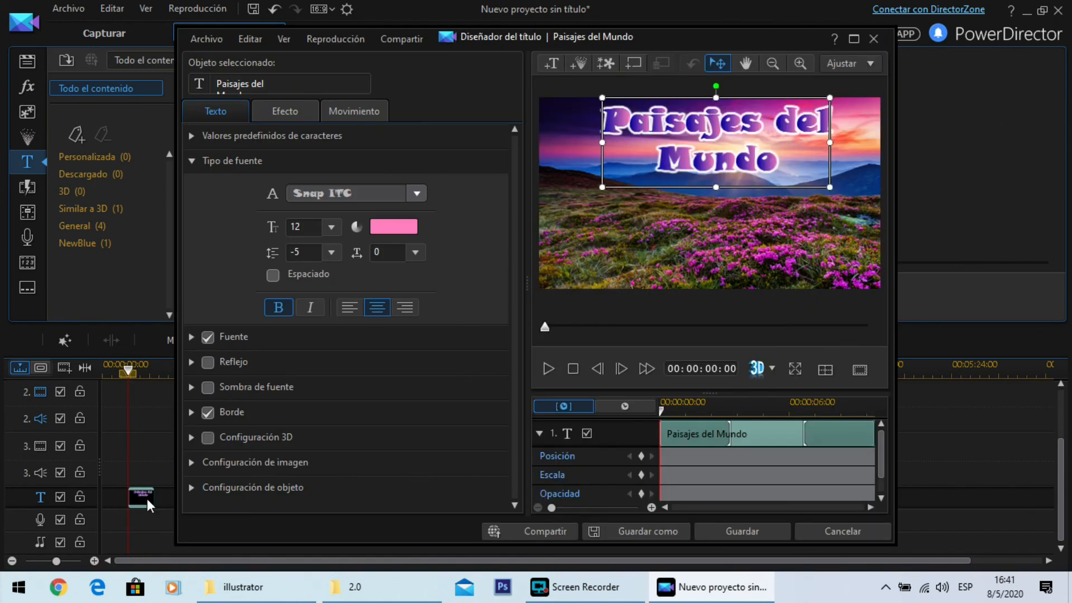
# Look through the full list of starting effects available for the title.
pyautogui.click(287, 110)
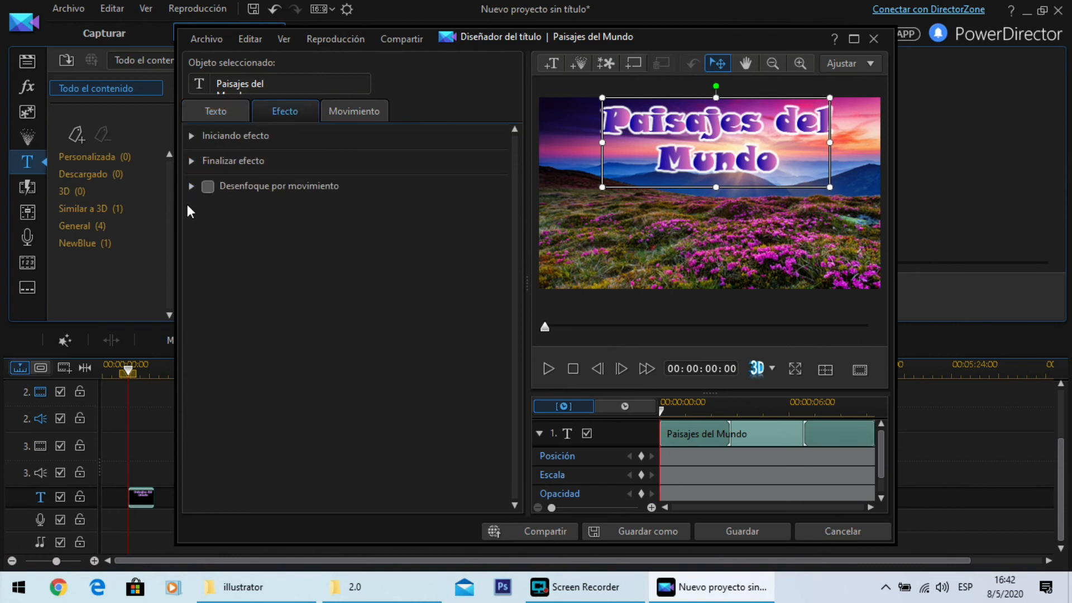
pyautogui.click(191, 136)
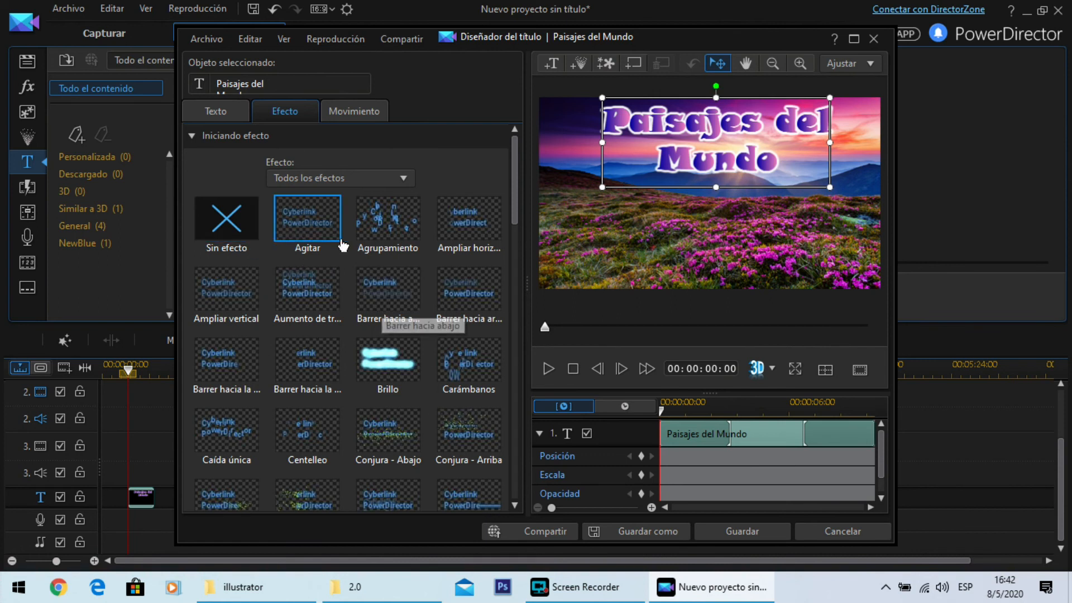
pyautogui.scroll(-3, 416, 257)
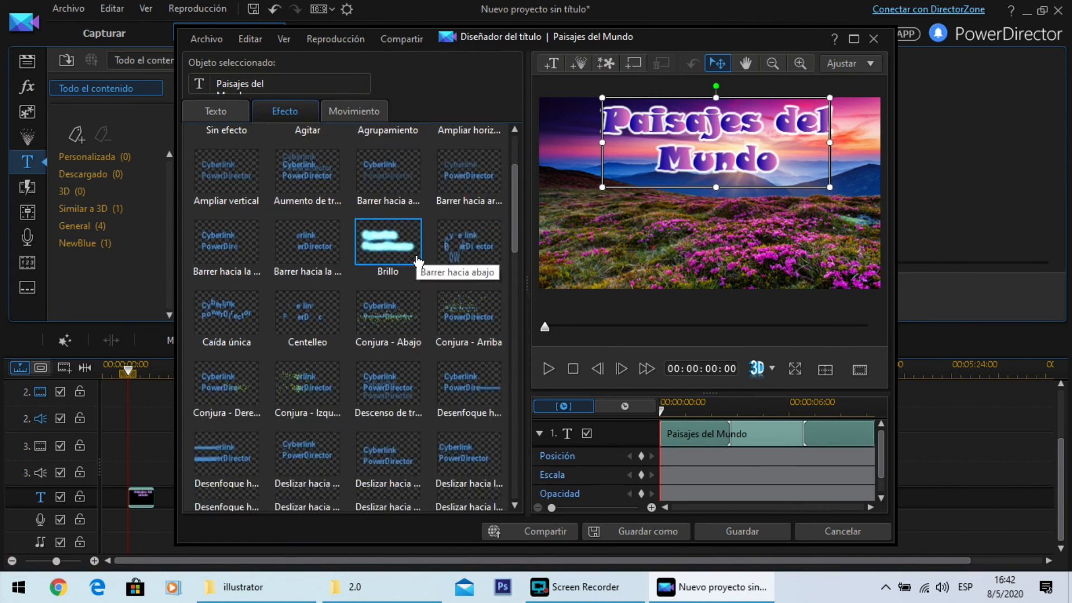
pyautogui.scroll(-5, 417, 268)
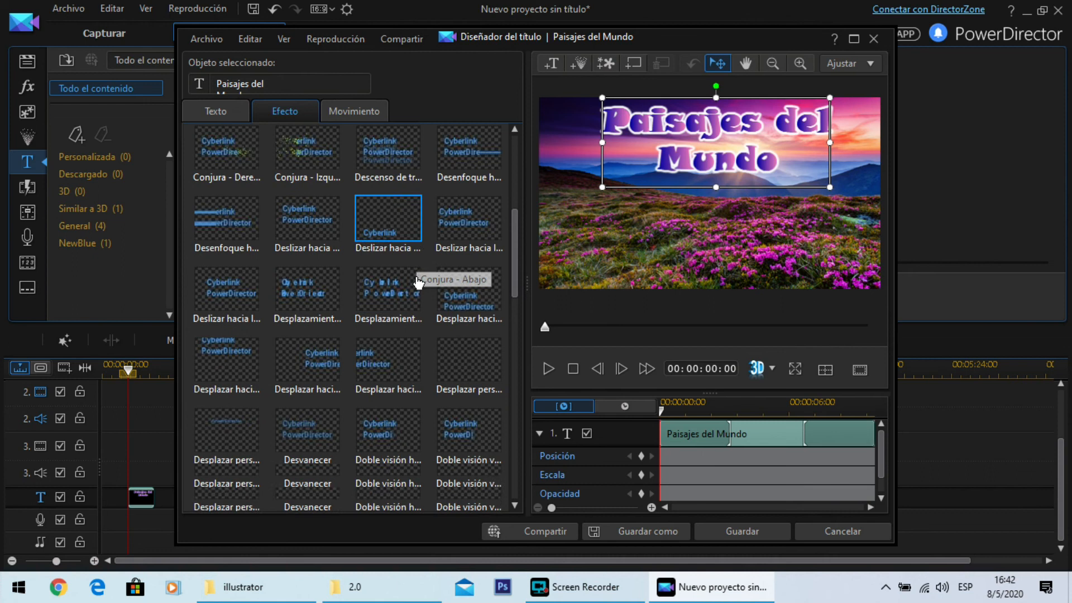
pyautogui.scroll(-5, 418, 283)
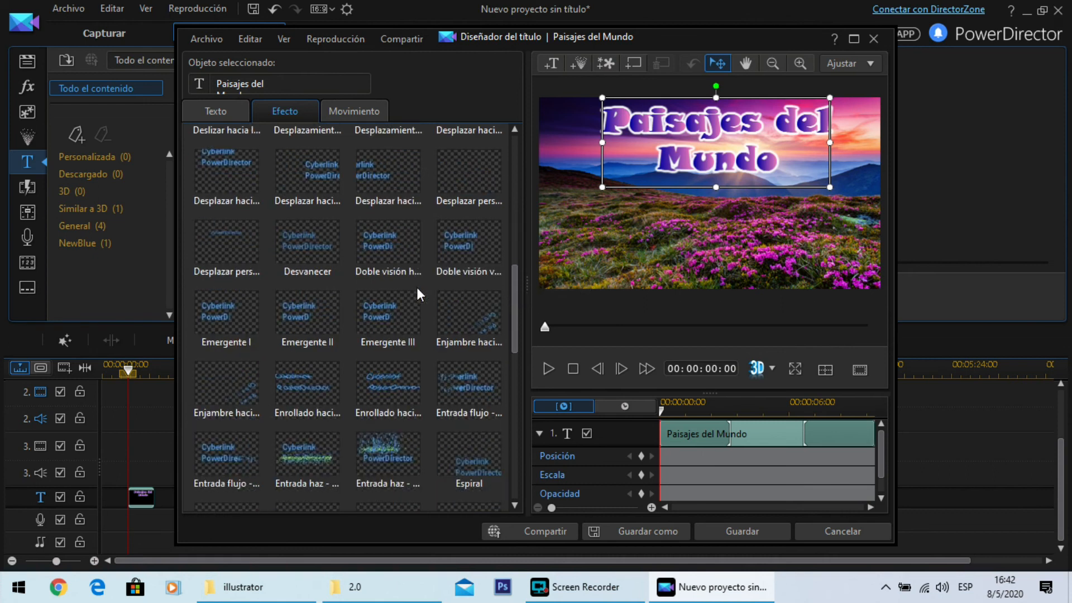
pyautogui.scroll(-5, 418, 301)
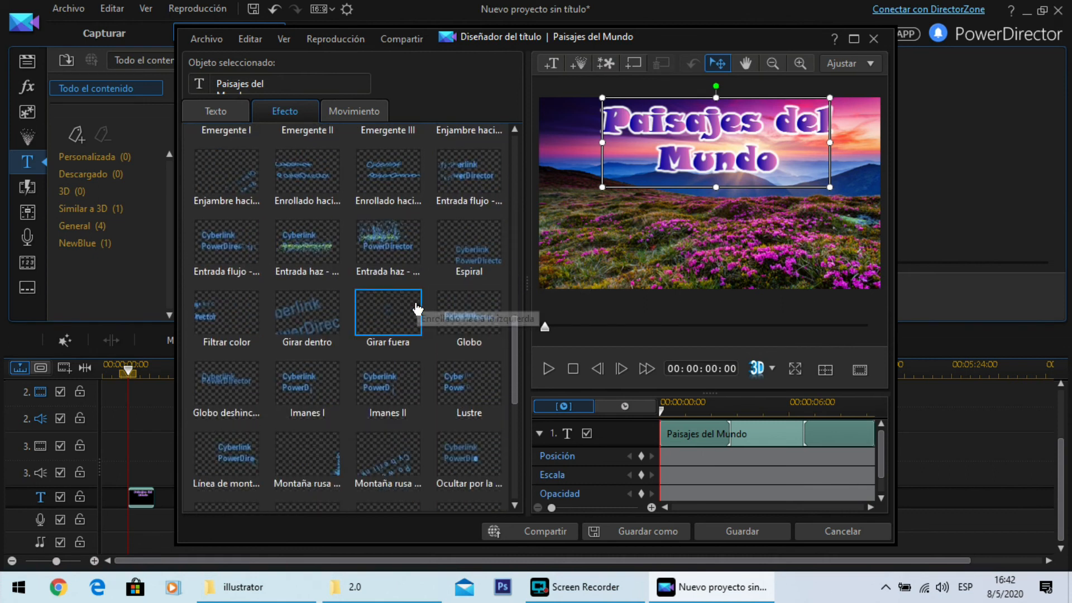
pyautogui.scroll(-2, 418, 308)
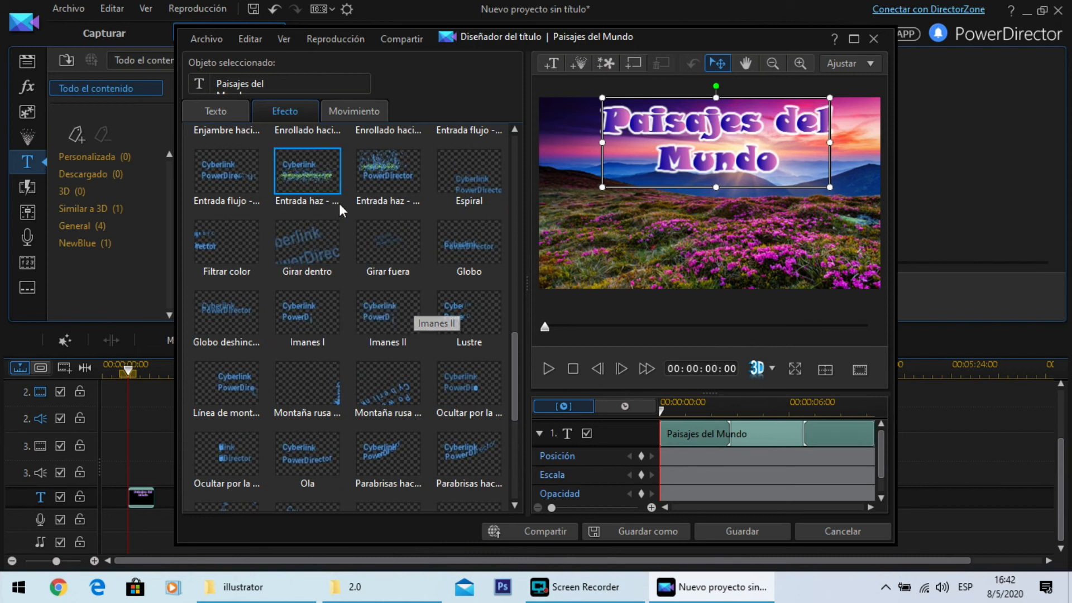
pyautogui.scroll(-5, 387, 345)
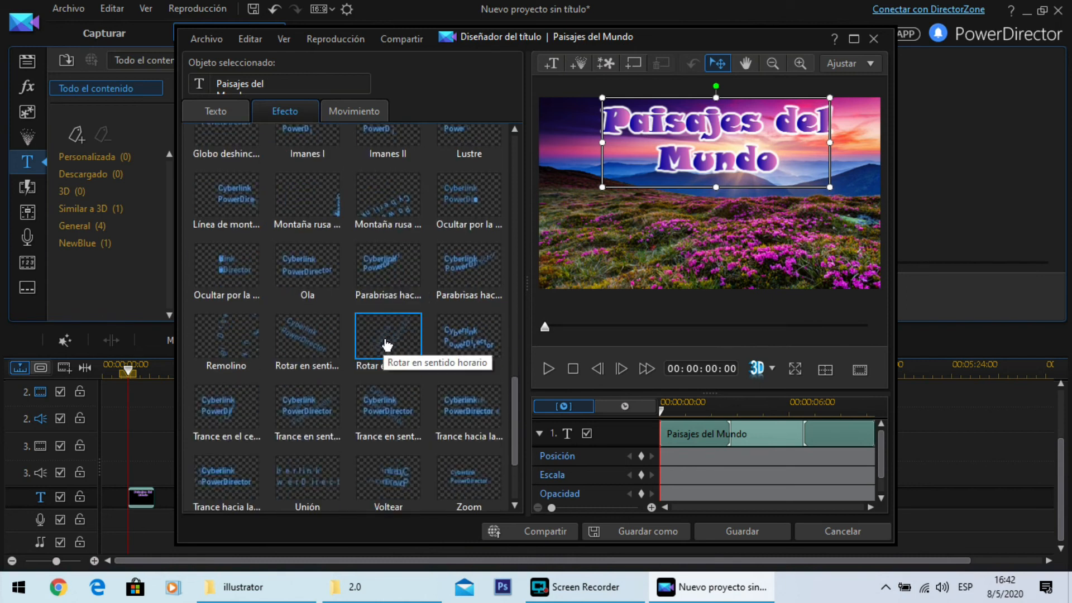
pyautogui.scroll(-2, 387, 345)
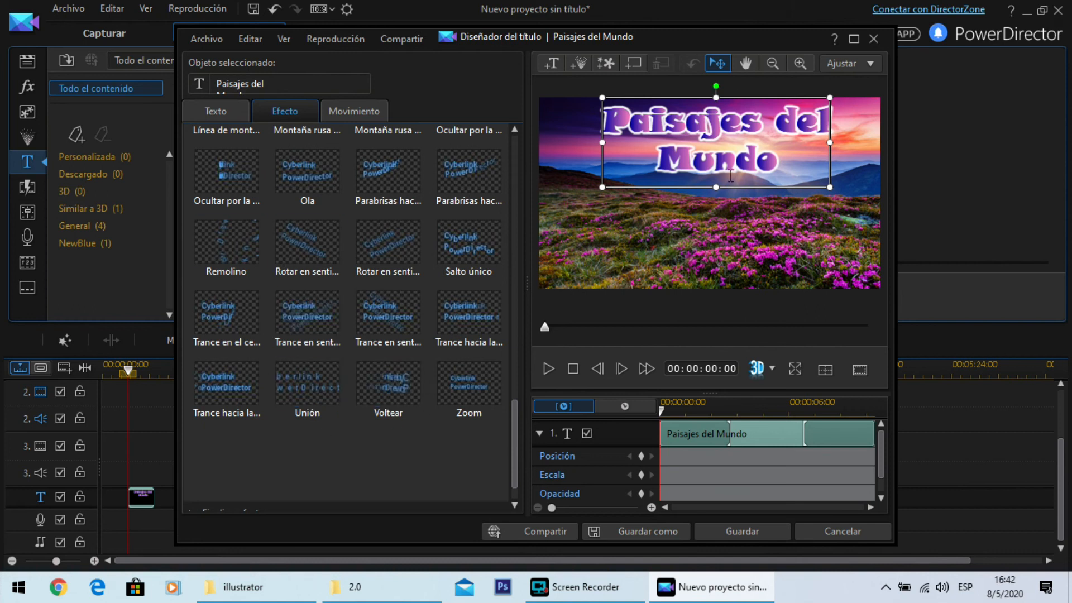
# Try the Zoom, Voltear, Unión, Trance, Parabrisas and Rotar starting effects on the title.
pyautogui.click(469, 386)
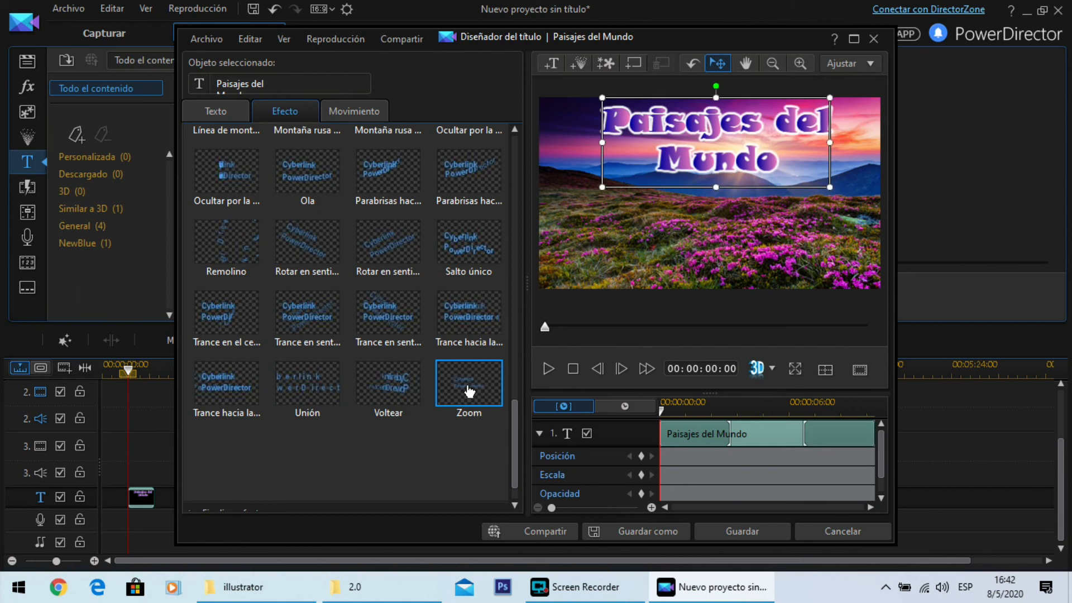
pyautogui.click(469, 391)
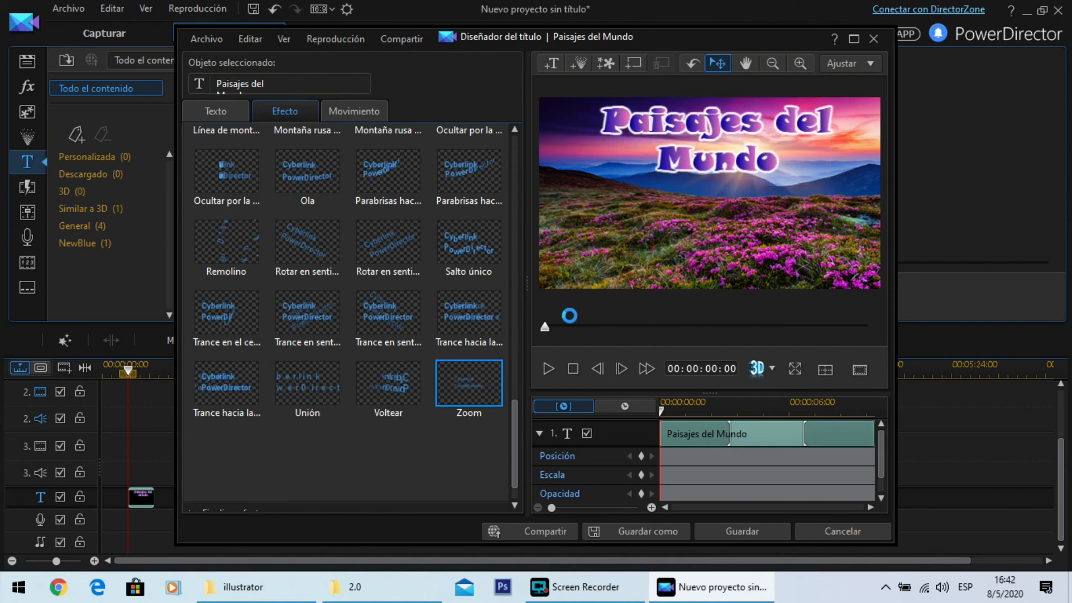
pyautogui.click(395, 395)
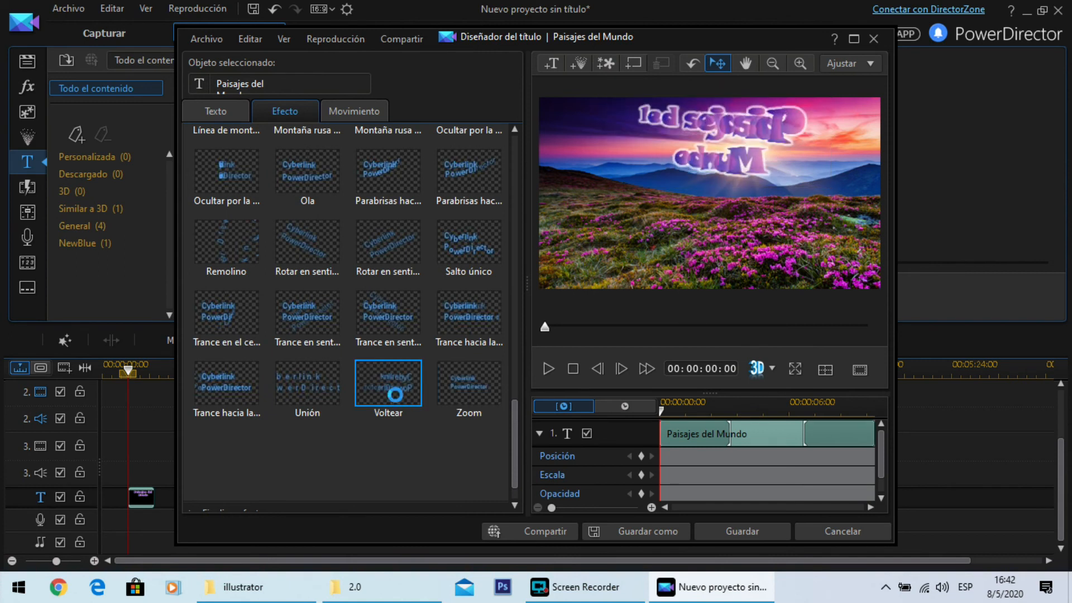
pyautogui.click(308, 394)
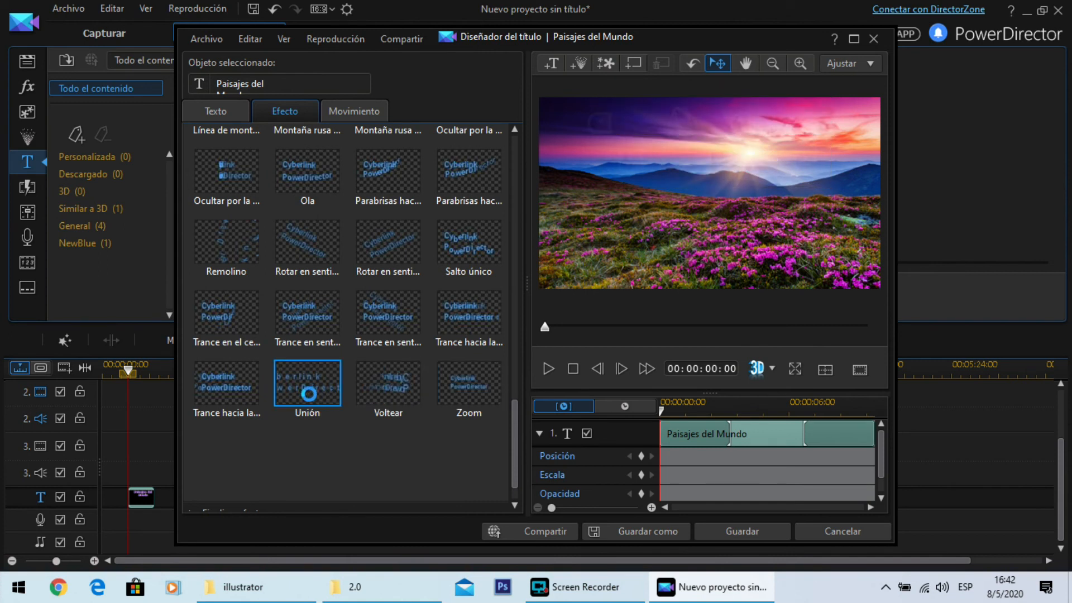
pyautogui.click(235, 393)
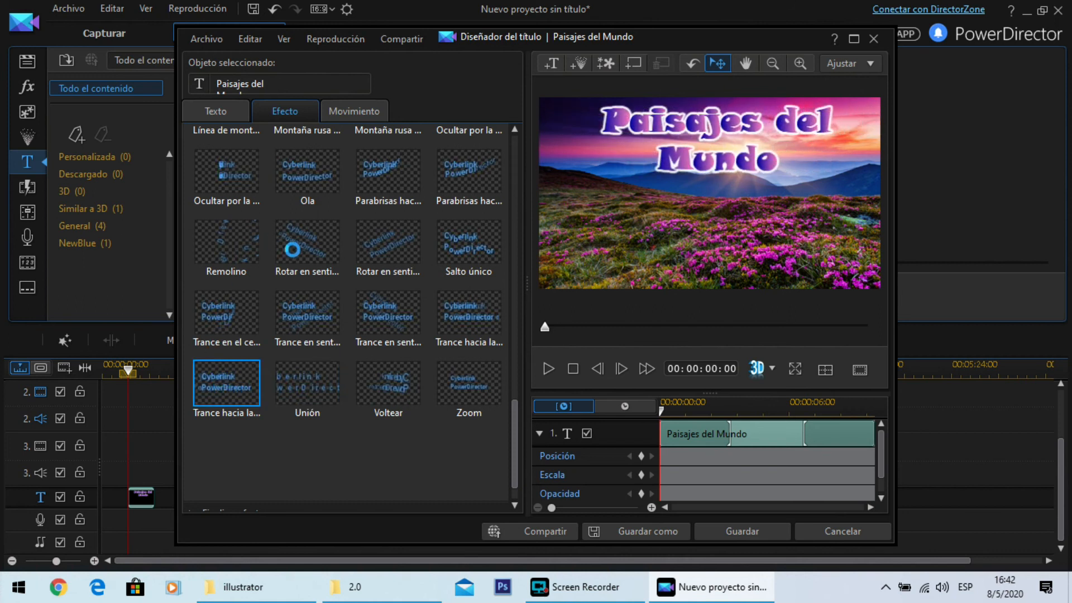
pyautogui.click(468, 169)
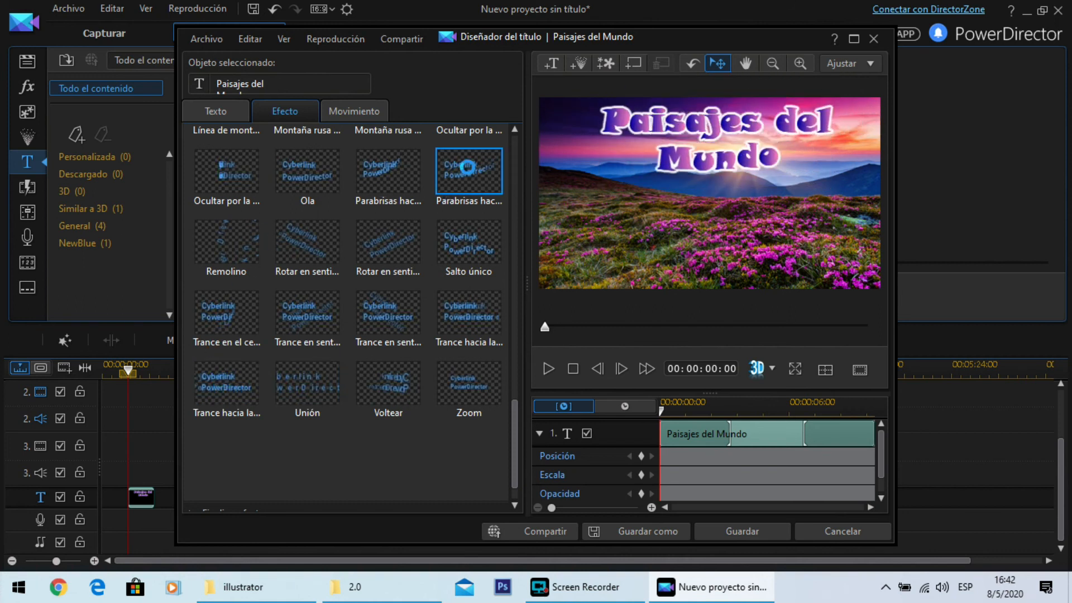
pyautogui.click(280, 230)
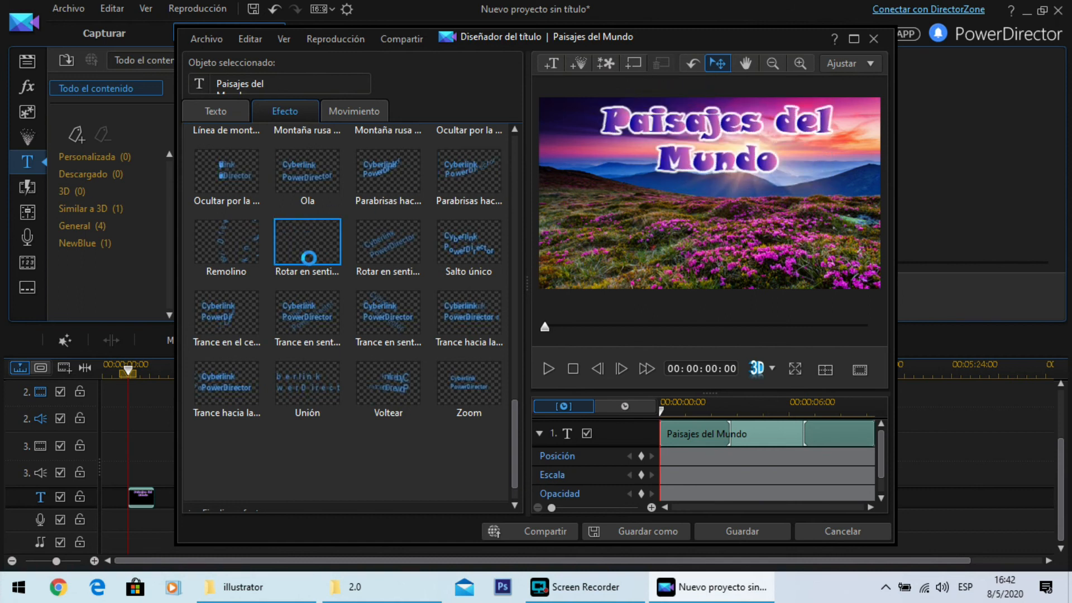
# Try the Montaña rusa hacia la derecha starting effect and apply Imanes I to the title instead.
pyautogui.scroll(1, 311, 257)
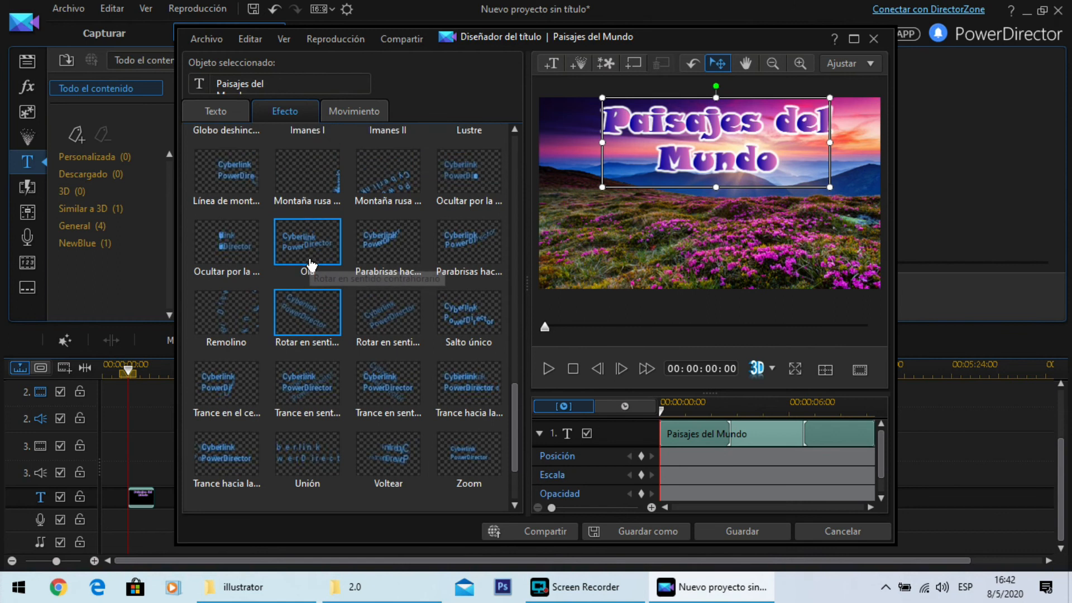
pyautogui.scroll(1, 311, 263)
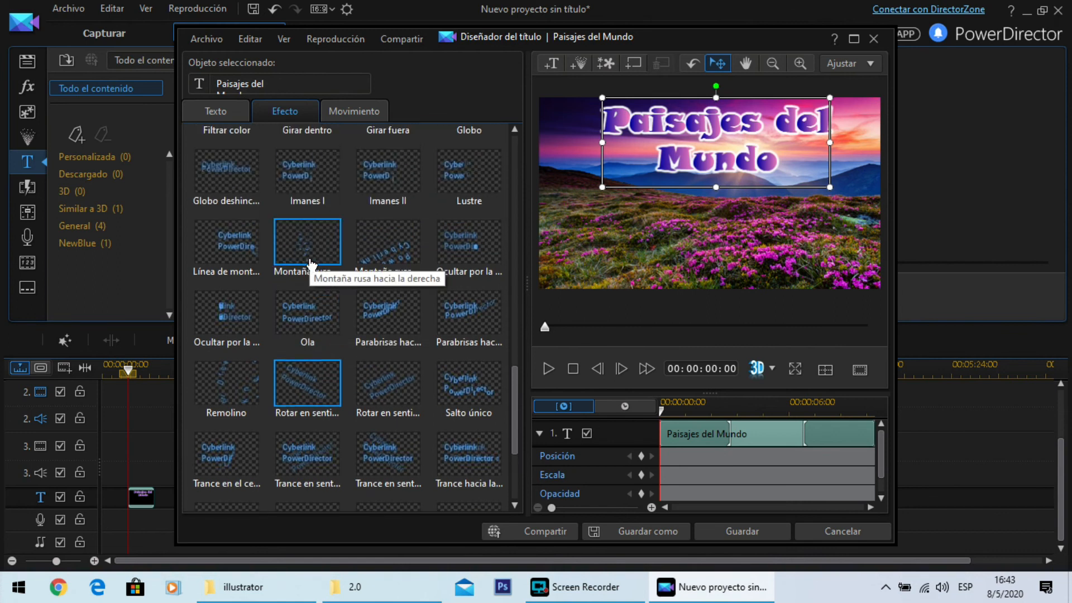
pyautogui.click(320, 256)
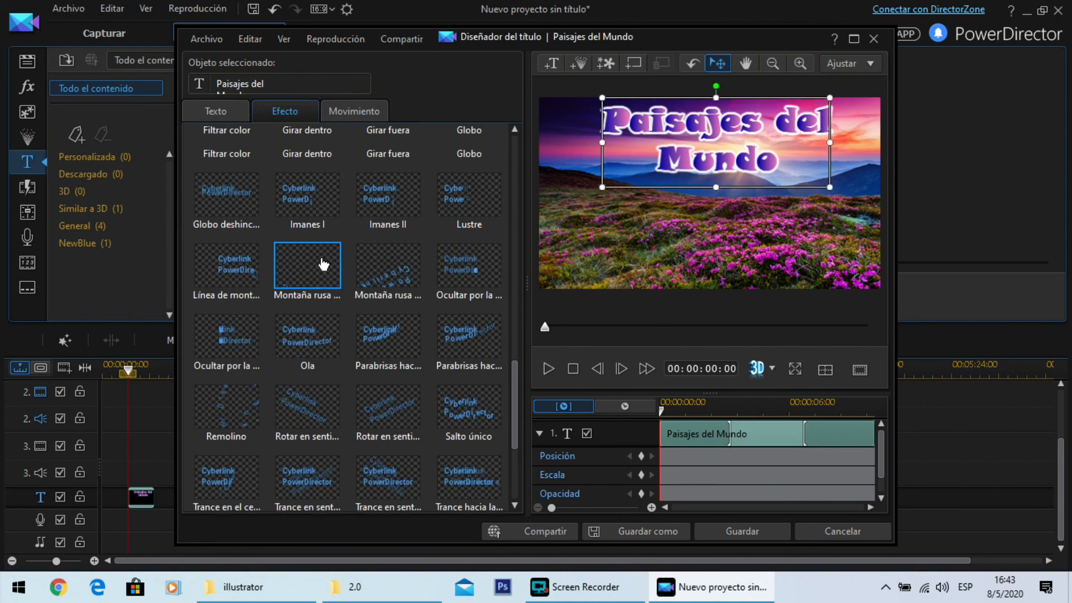
pyautogui.scroll(1, 305, 248)
pyautogui.click(297, 239)
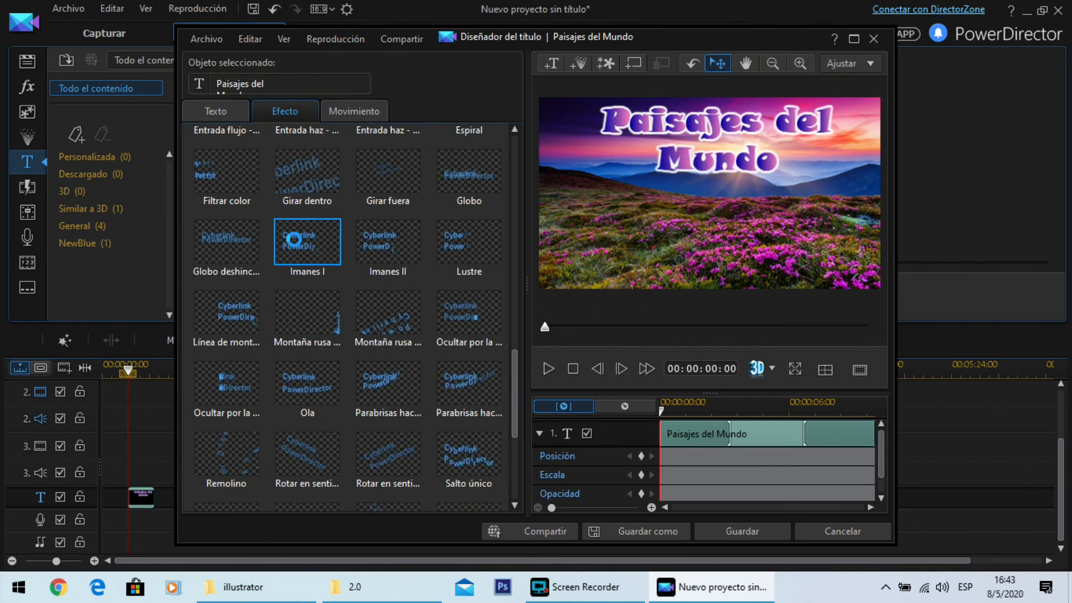
# Apply the Brillo ending effect to the title.
pyautogui.scroll(1, 294, 239)
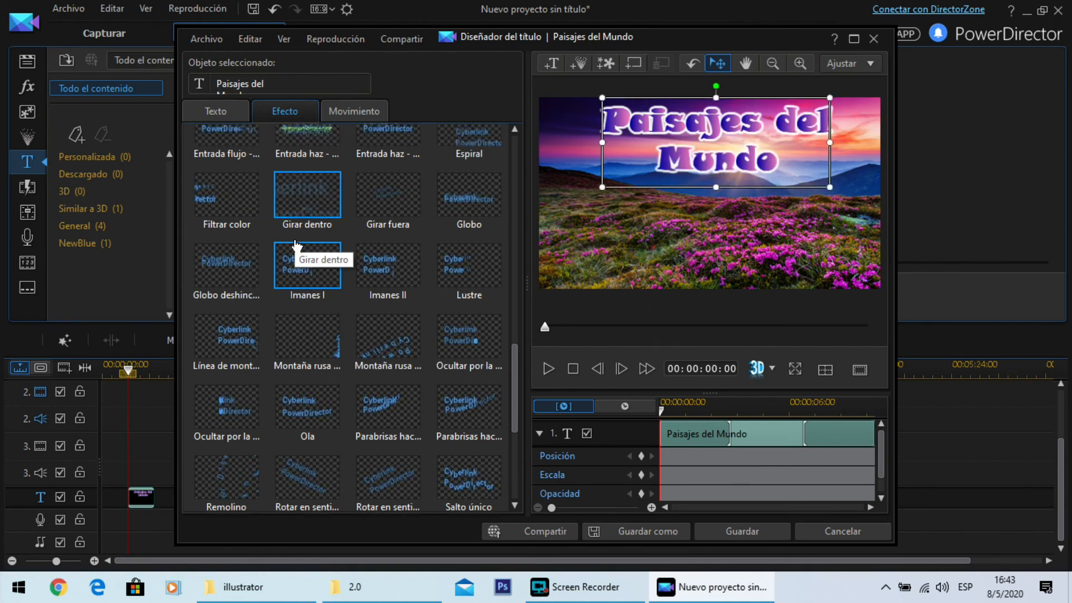
pyautogui.scroll(4, 296, 244)
pyautogui.scroll(10, 295, 244)
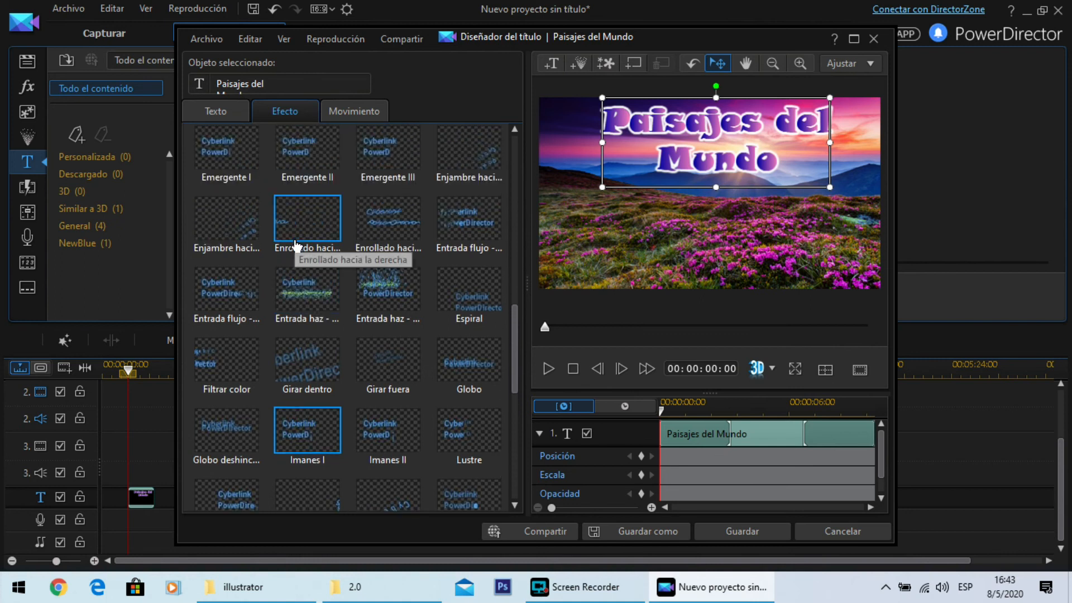
pyautogui.scroll(10, 320, 280)
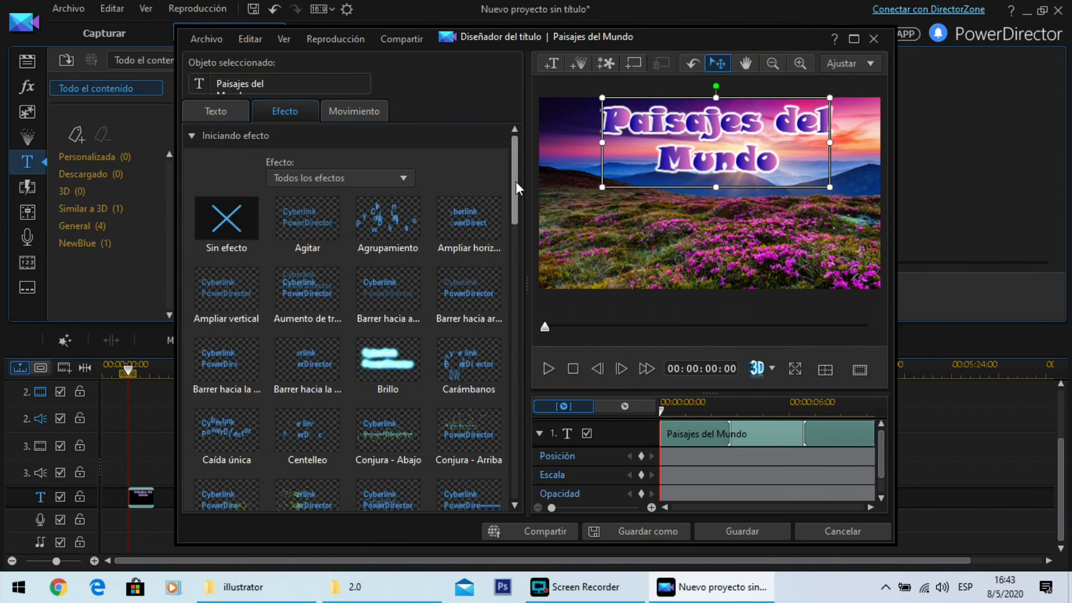
pyautogui.moveTo(514, 176); pyautogui.dragTo(514, 481)
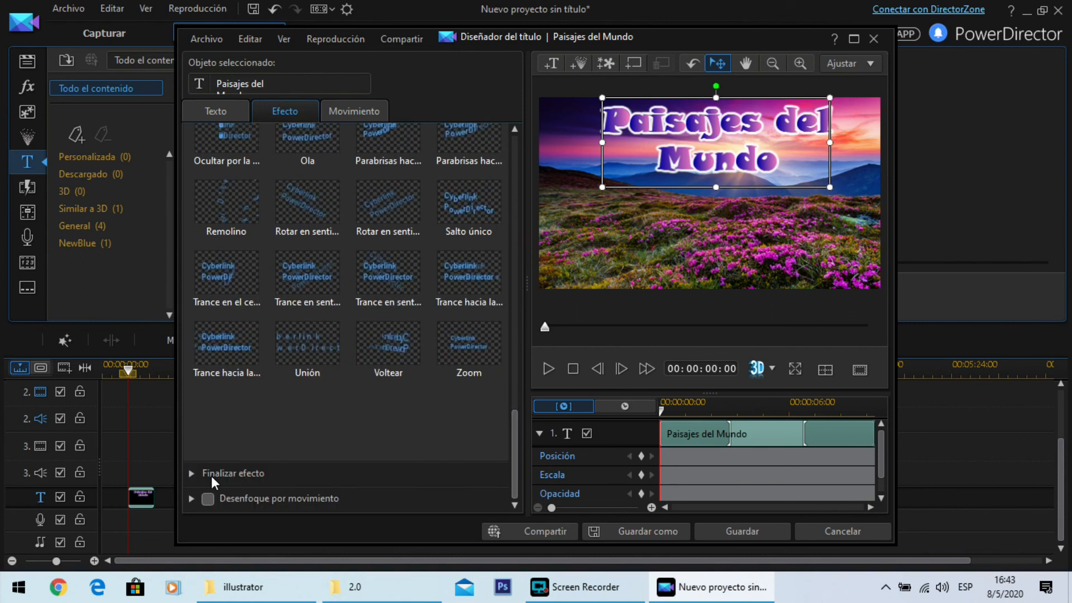
pyautogui.moveTo(517, 470); pyautogui.dragTo(518, 167)
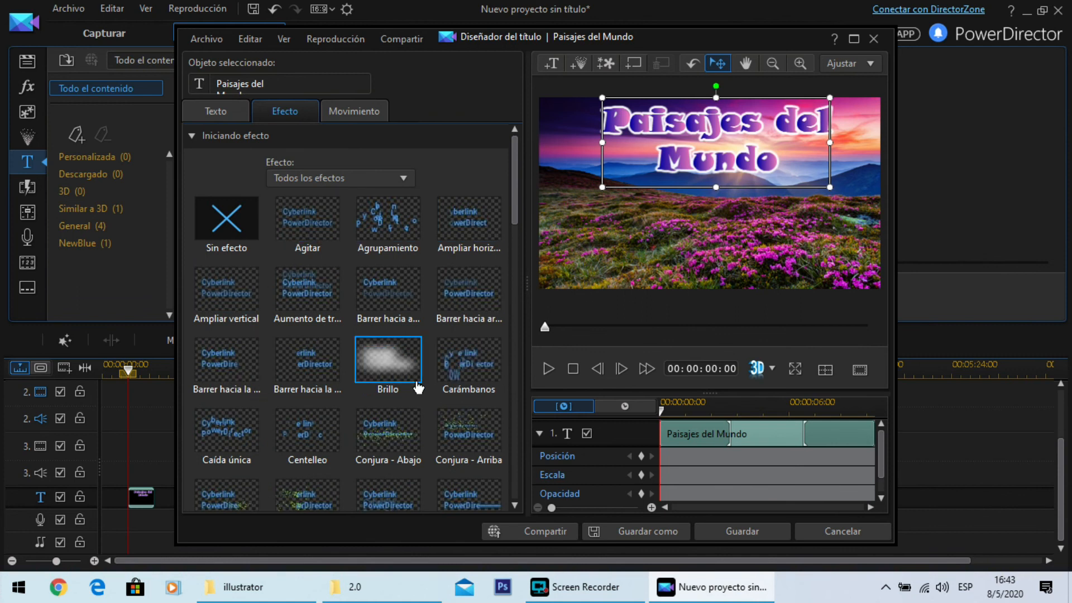
pyautogui.click(192, 137)
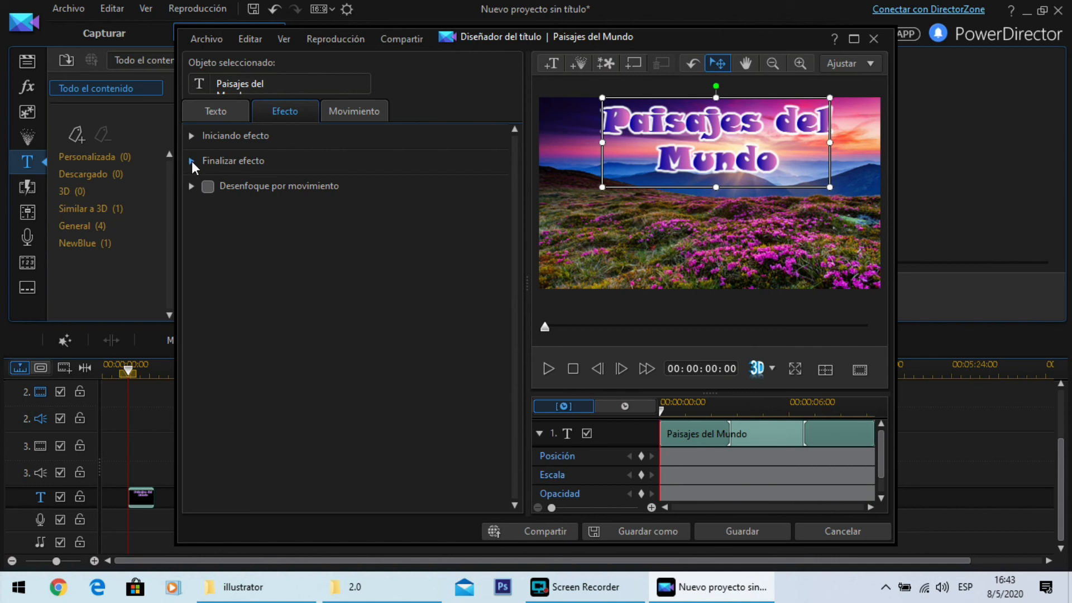
pyautogui.click(192, 161)
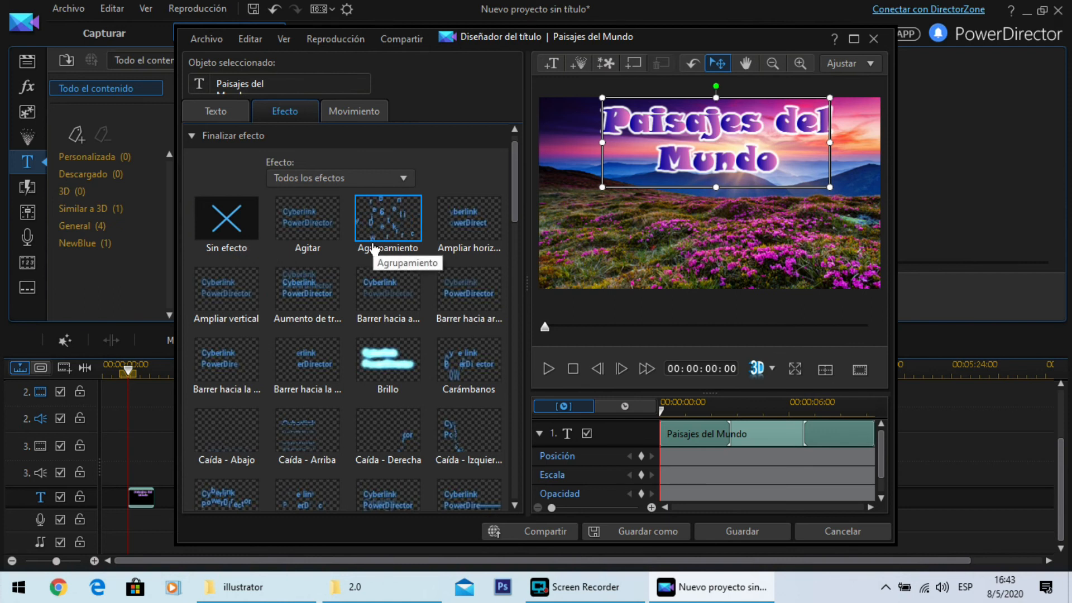
pyautogui.scroll(1, 513, 163)
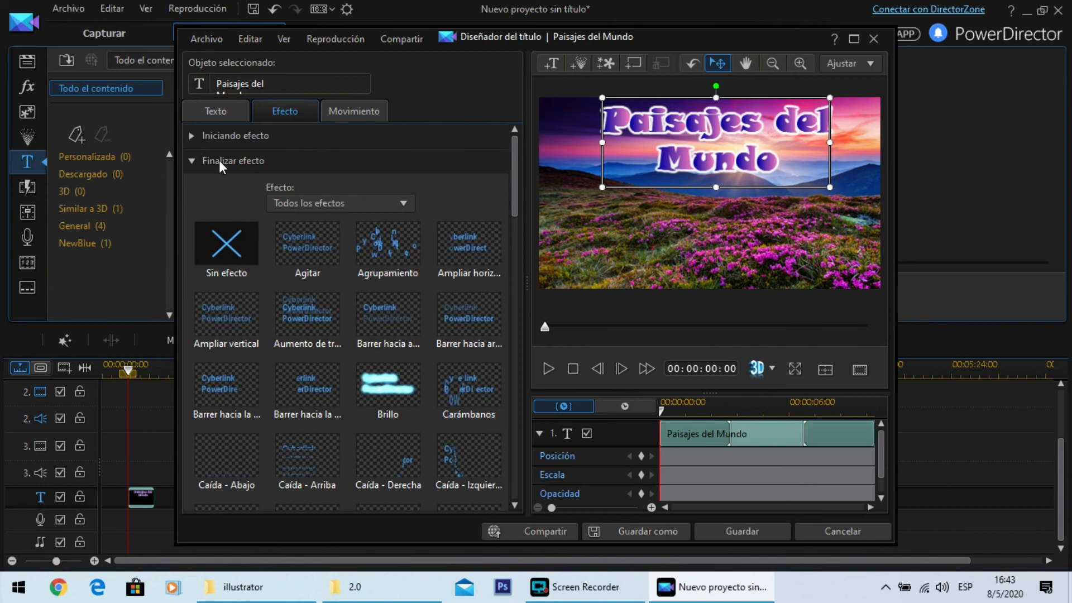
pyautogui.click(377, 401)
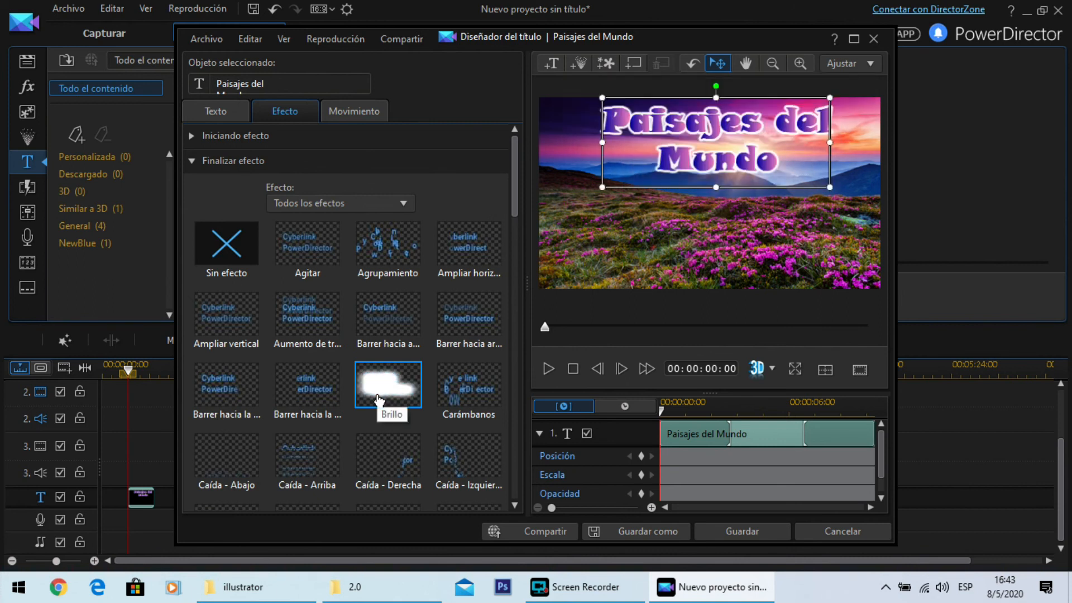
# Play the title's animation preview and save the title.
pyautogui.click(548, 369)
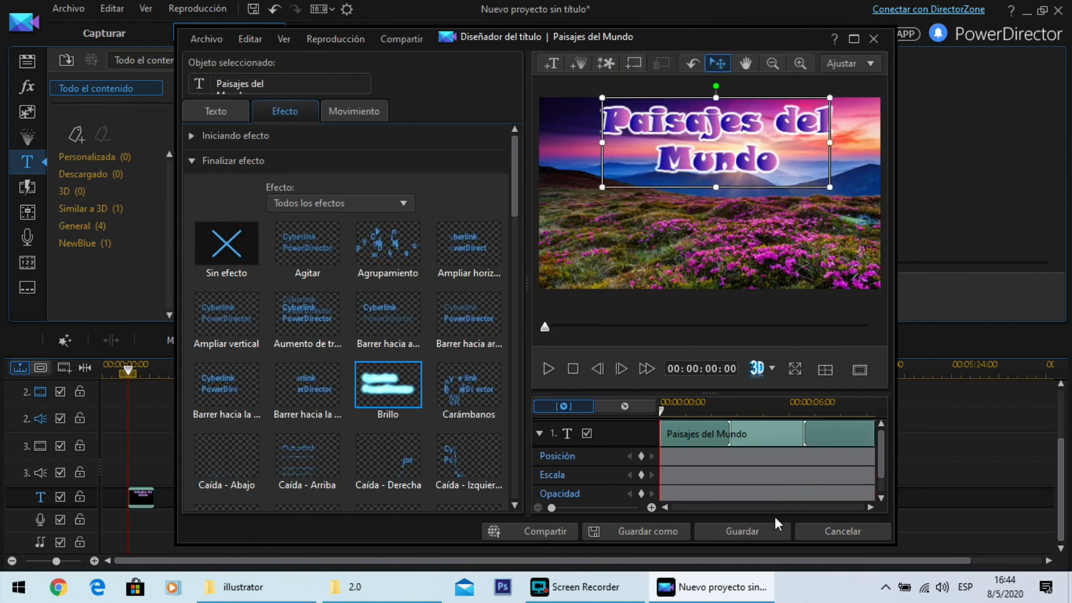
pyautogui.click(743, 530)
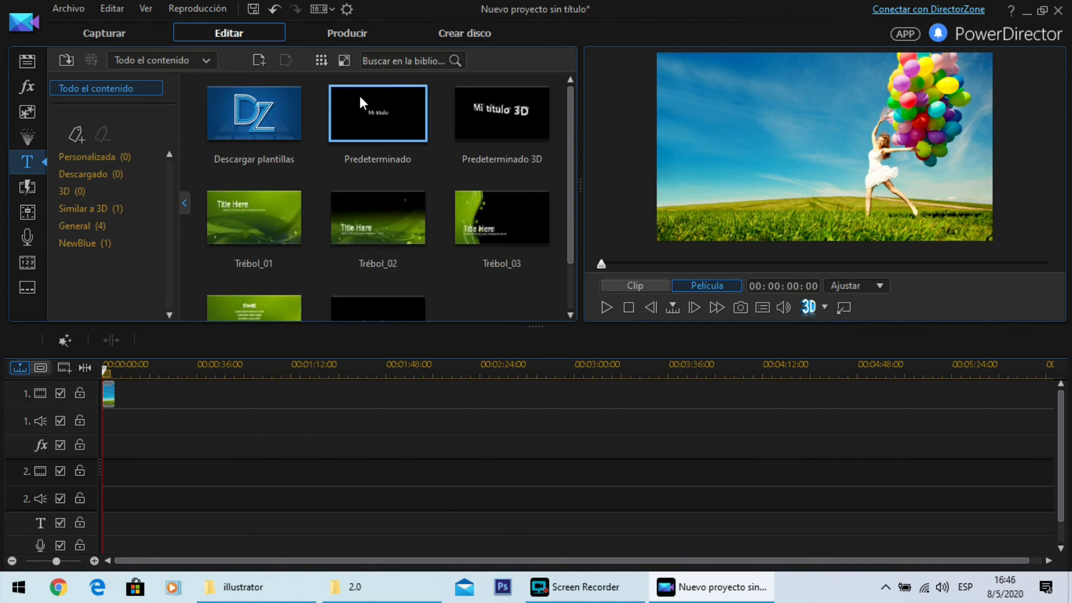
# Add the Predeterminado title to the start of the title track, below the balloon image.
pyautogui.click(375, 134)
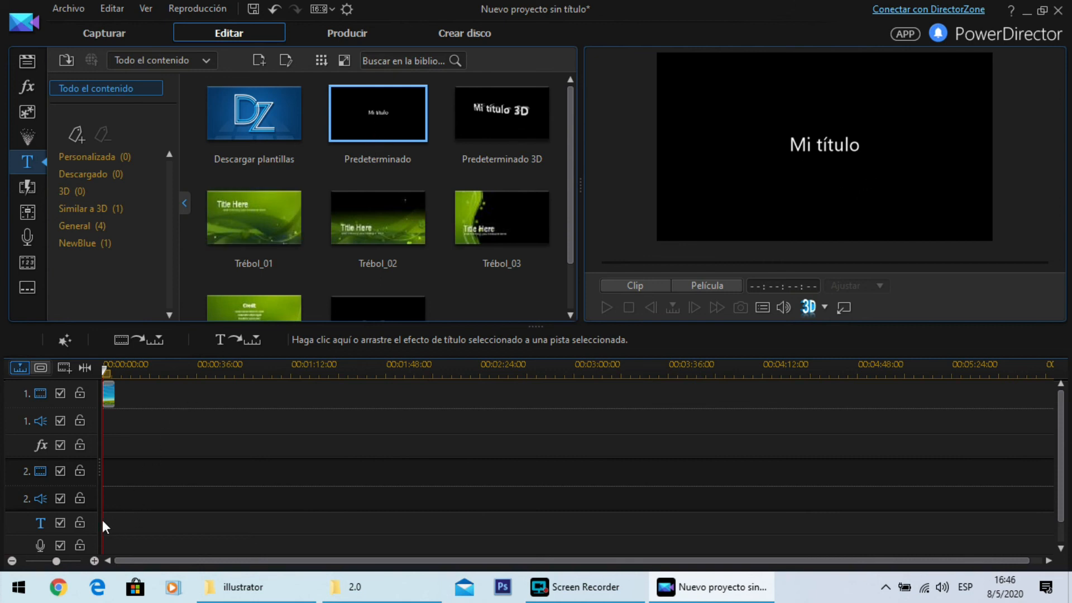
pyautogui.moveTo(111, 491); pyautogui.dragTo(125, 476)
pyautogui.moveTo(92, 525); pyautogui.dragTo(115, 523)
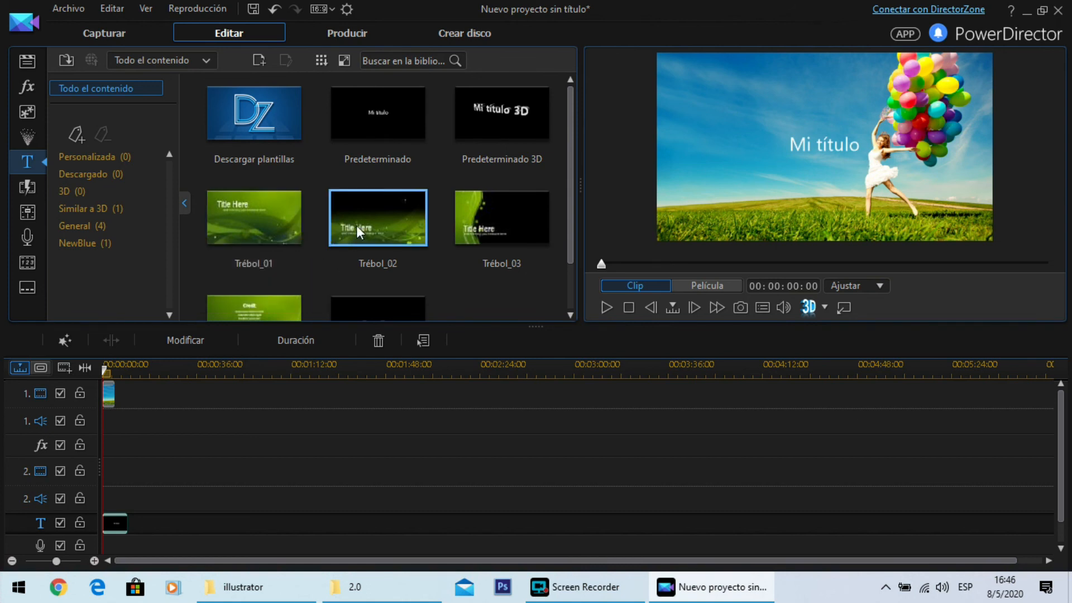
# Preview the Trébol_01 and Credit templates, and replace the default title on the title track with Trébol_01.
pyautogui.click(255, 217)
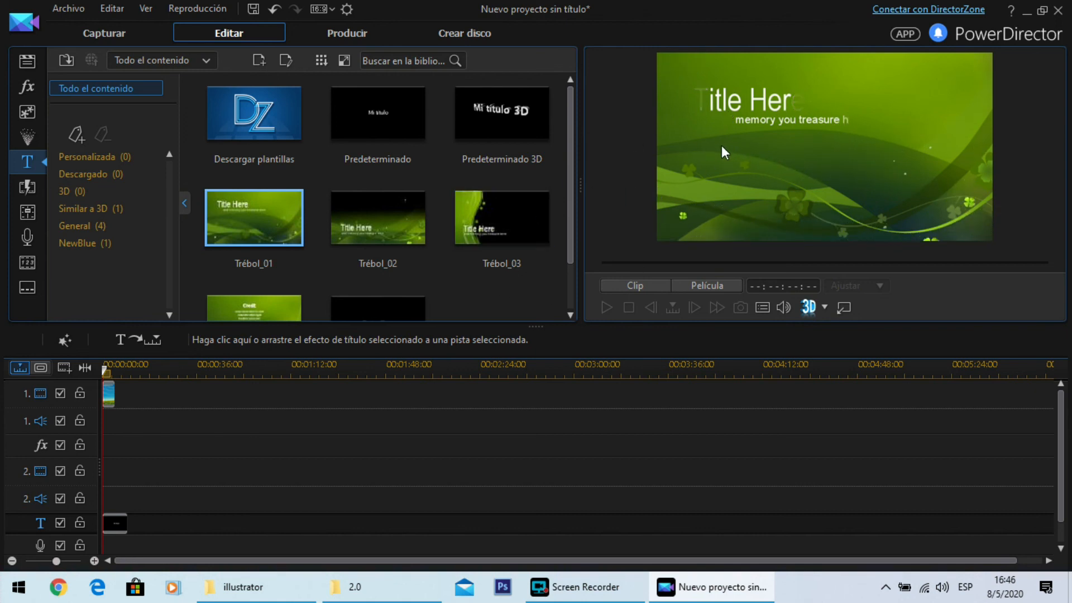
pyautogui.click(281, 313)
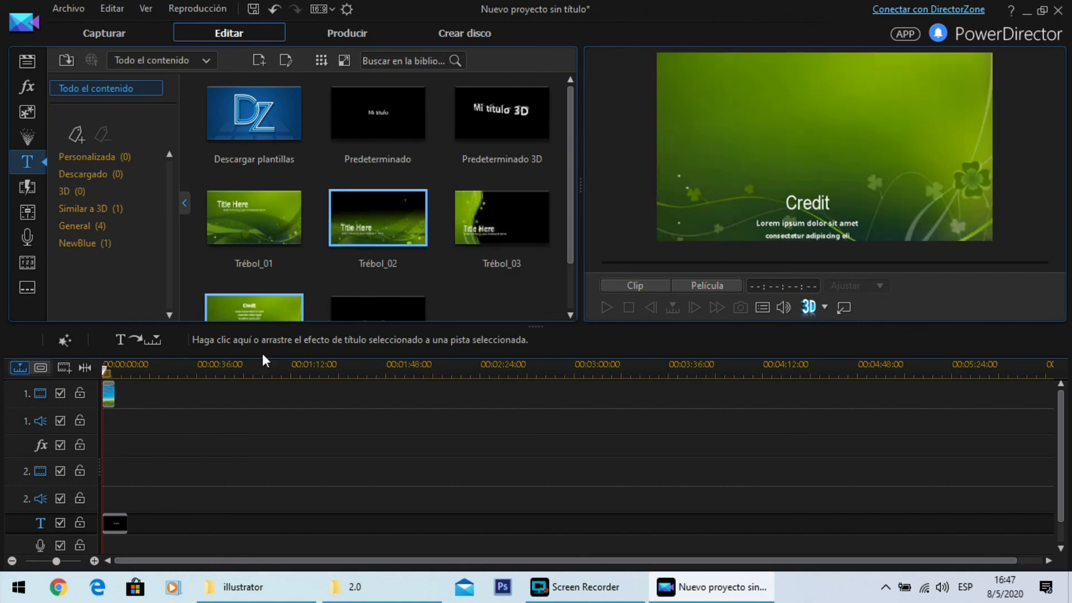
pyautogui.click(124, 523)
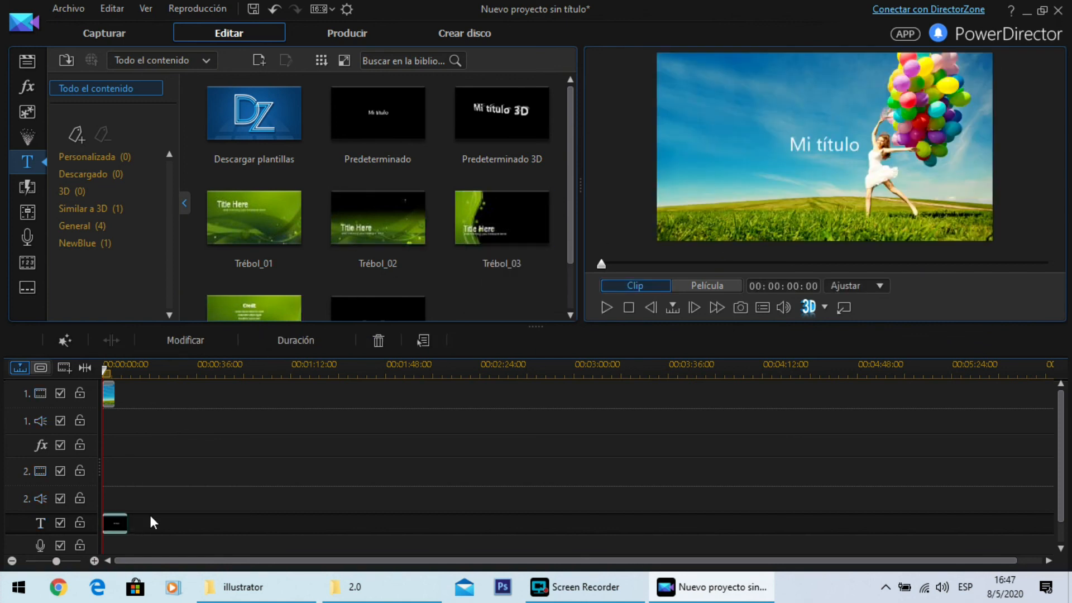
pyautogui.press('Delete')
pyautogui.moveTo(254, 220); pyautogui.dragTo(94, 523)
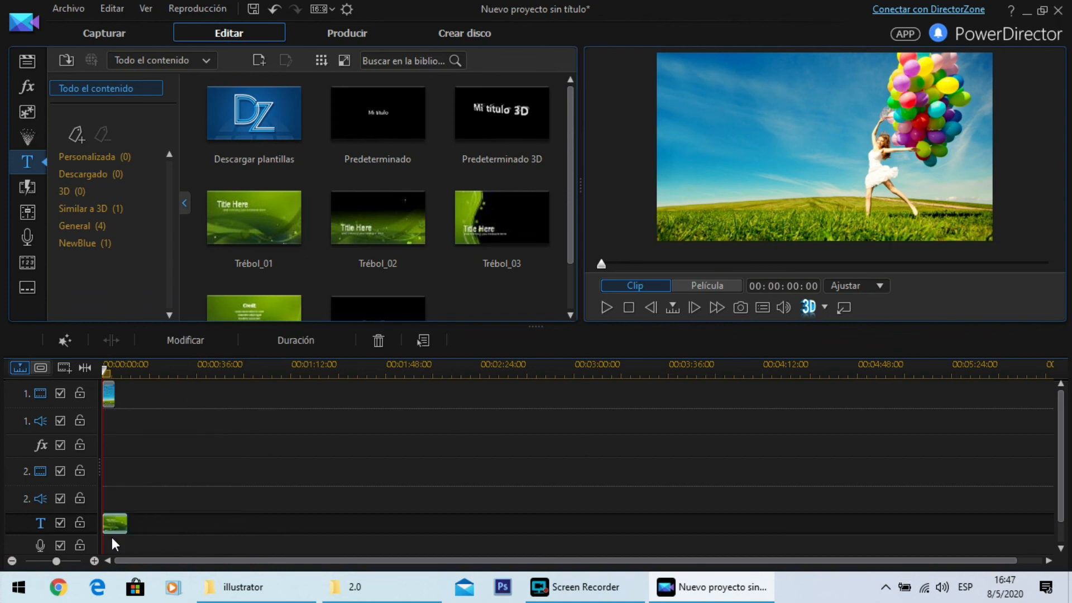
# Play the timeline to examine how the Trébol_01 title covers the balloon image.
pyautogui.click(608, 308)
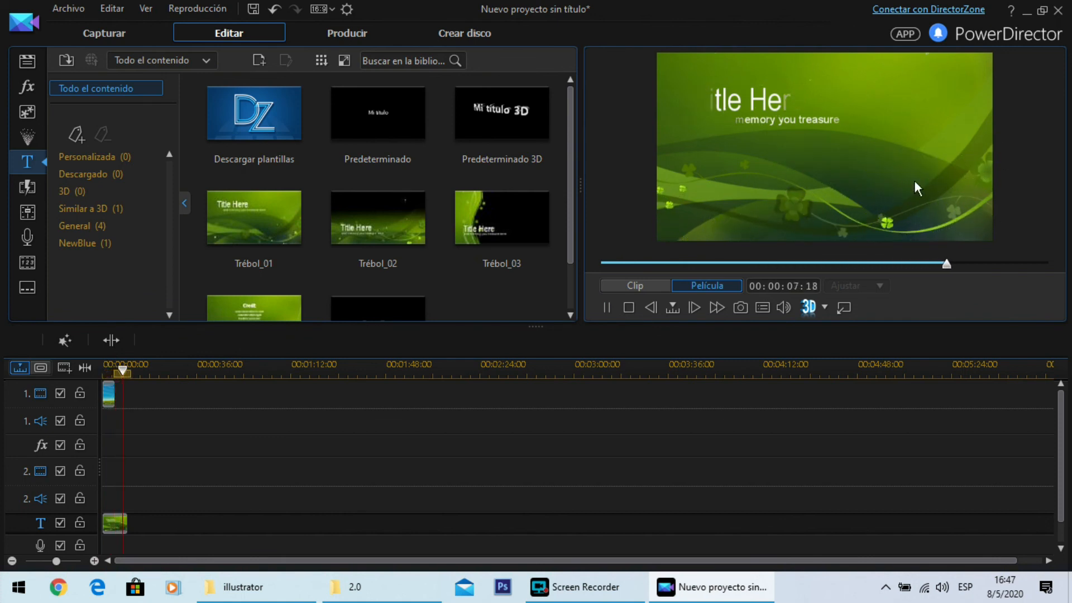
pyautogui.click(105, 396)
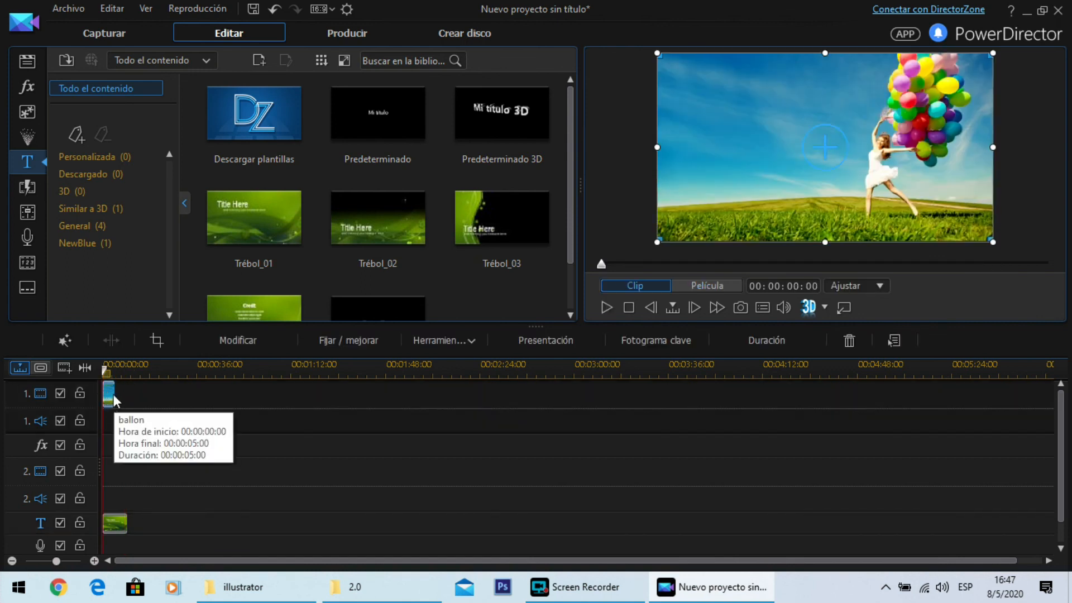
pyautogui.click(608, 307)
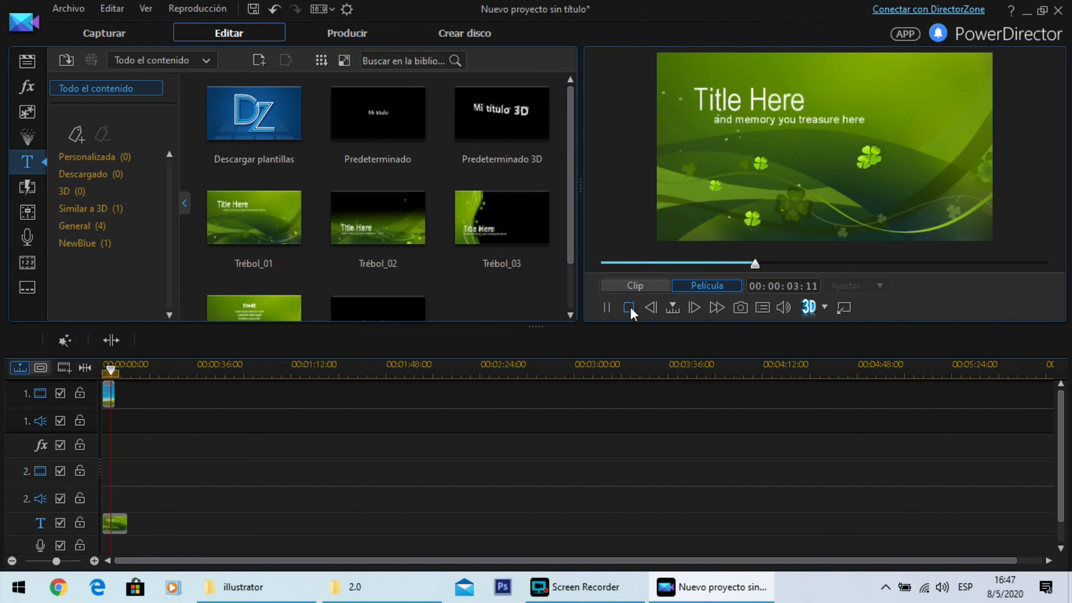
pyautogui.click(608, 307)
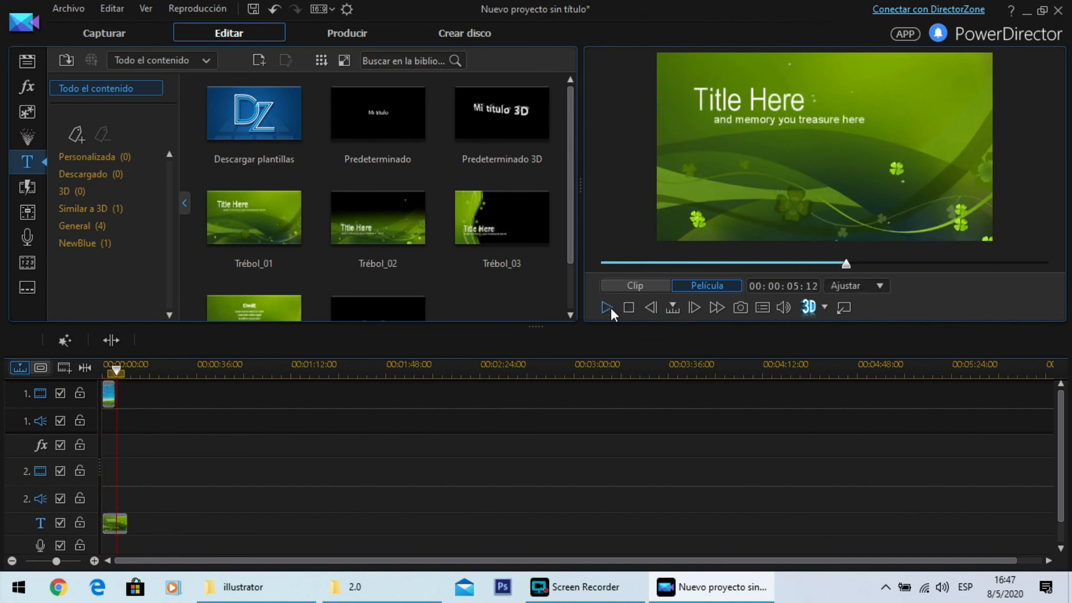
pyautogui.click(629, 307)
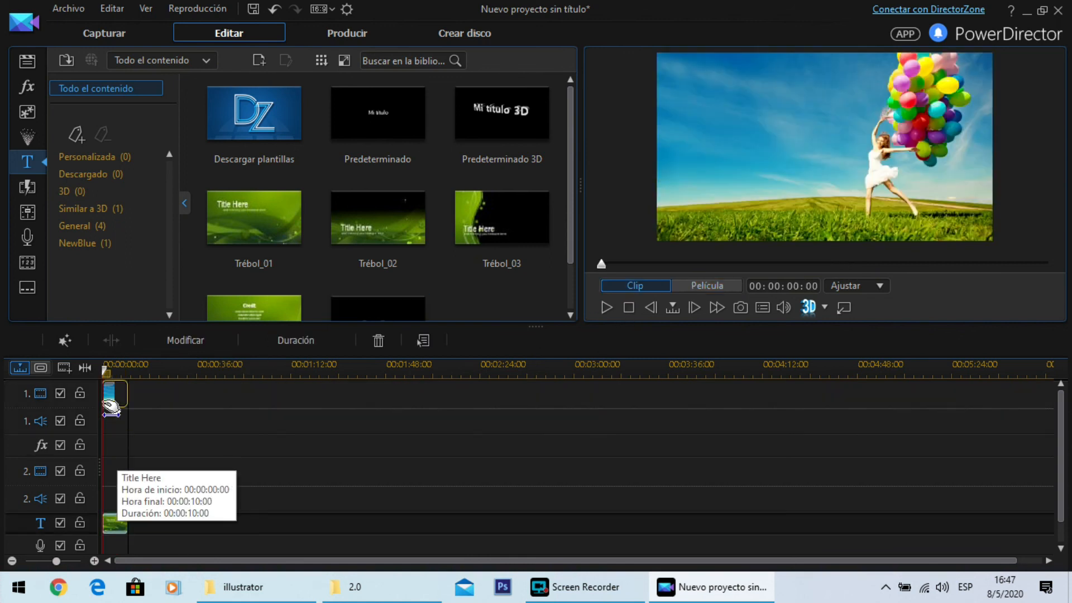
# Insert the Trébol_01 title at the start of video track 1, ahead of the balloon image.
pyautogui.moveTo(117, 521); pyautogui.dragTo(106, 394)
pyautogui.click(162, 428)
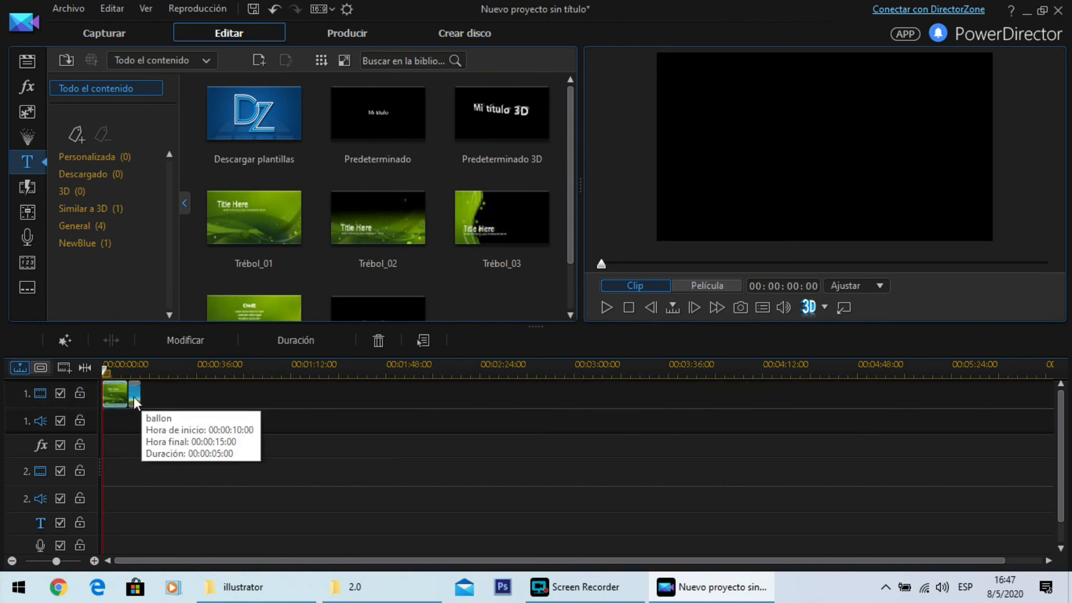
pyautogui.click(134, 396)
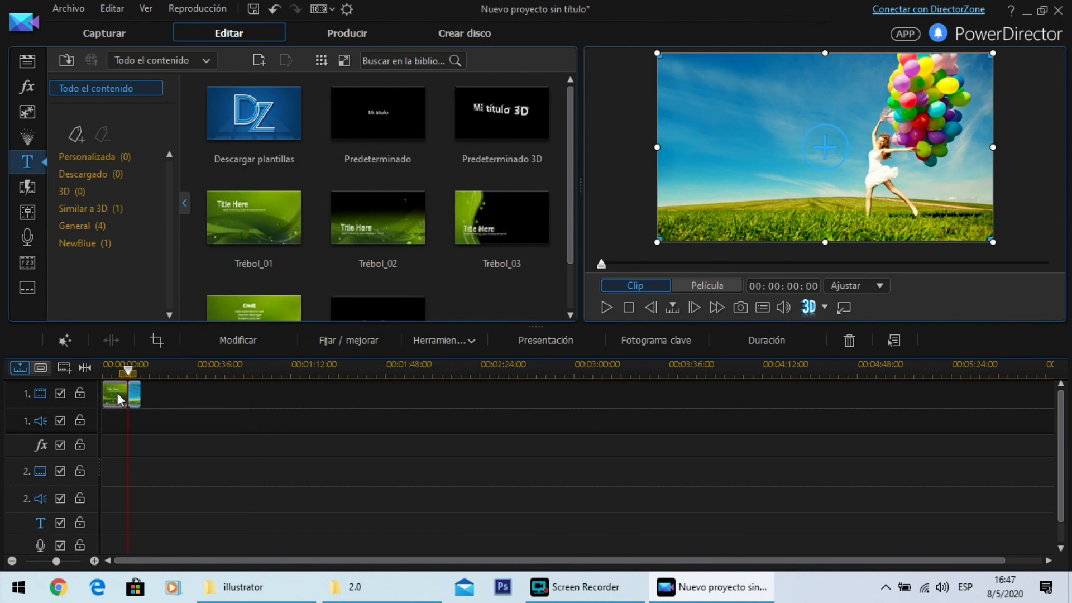
# Move the Trébol_01 title back to the start of the title track and play the timeline.
pyautogui.click(119, 396)
pyautogui.moveTo(119, 396); pyautogui.dragTo(106, 522)
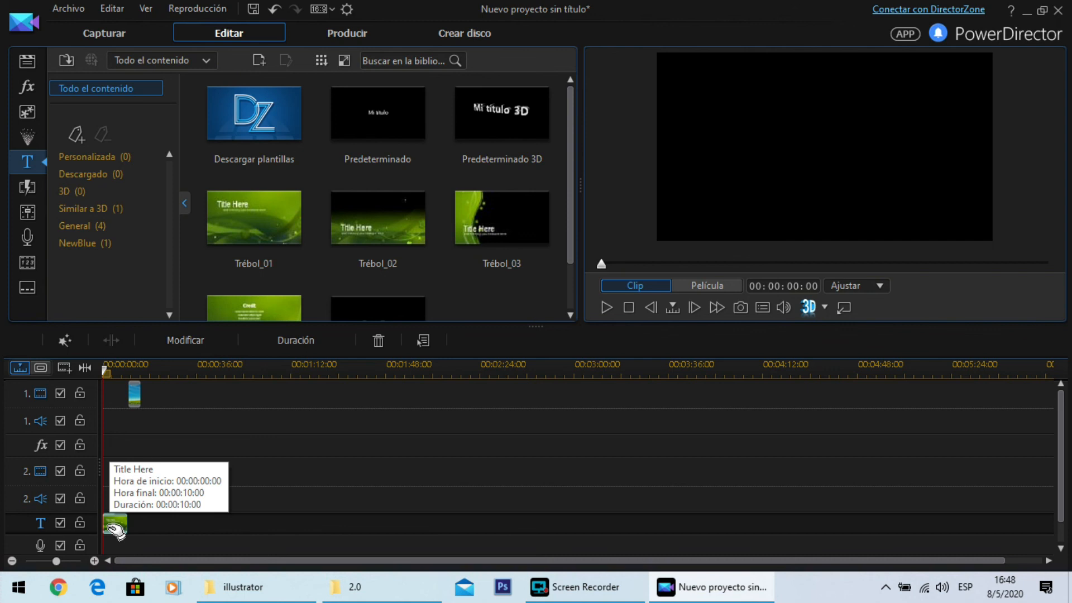
pyautogui.click(606, 307)
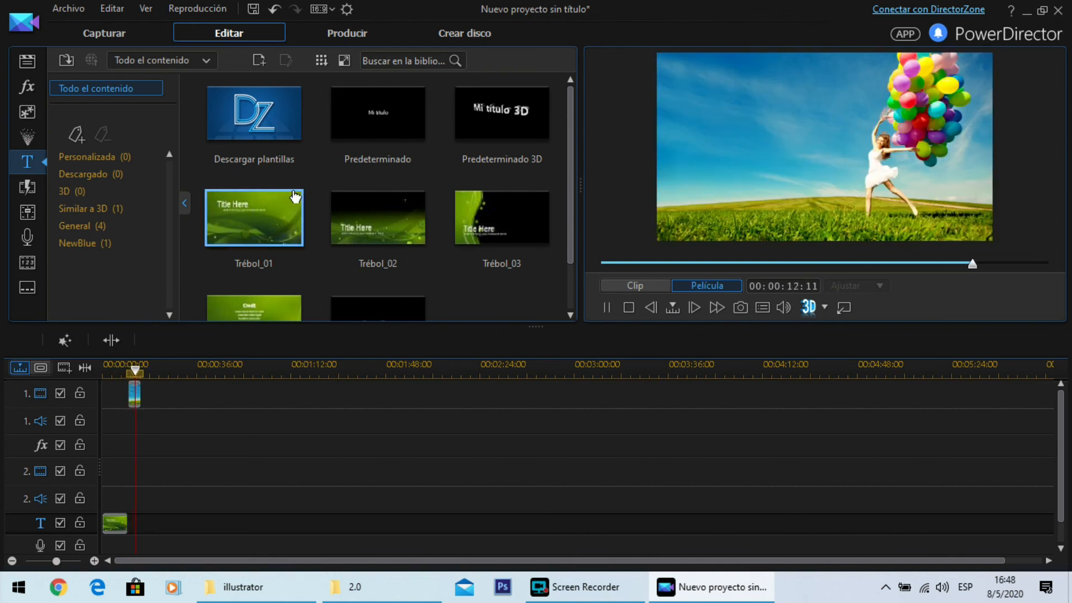
pyautogui.click(628, 307)
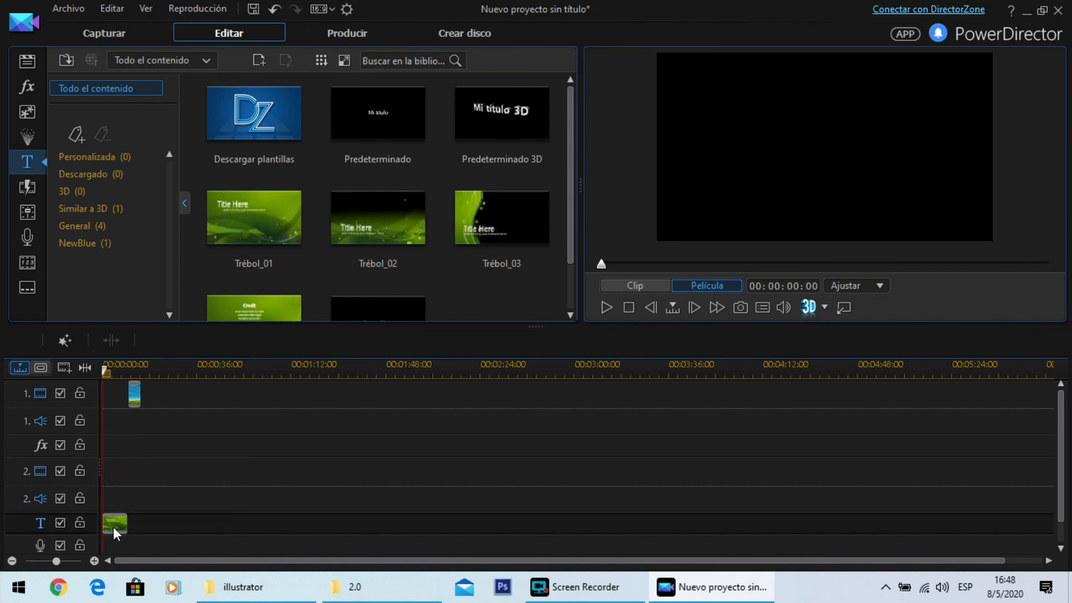
# Replace the Trébol_01 title with Trébol_03 on video track 2, aligned with the balloon image's start, and play it.
pyautogui.click(114, 526)
pyautogui.press('Delete')
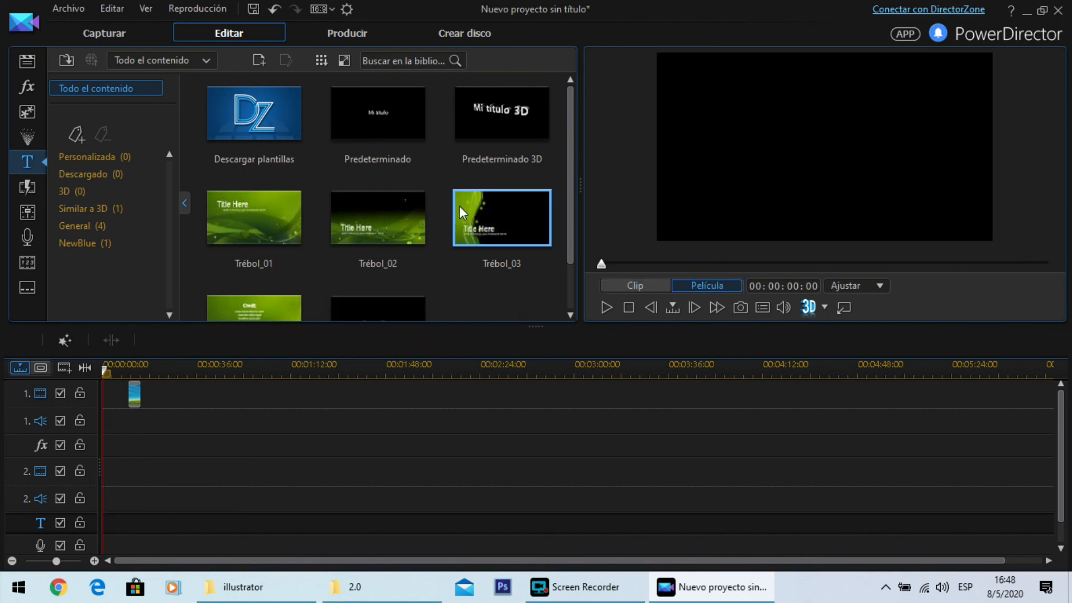
pyautogui.moveTo(486, 234); pyautogui.dragTo(128, 471)
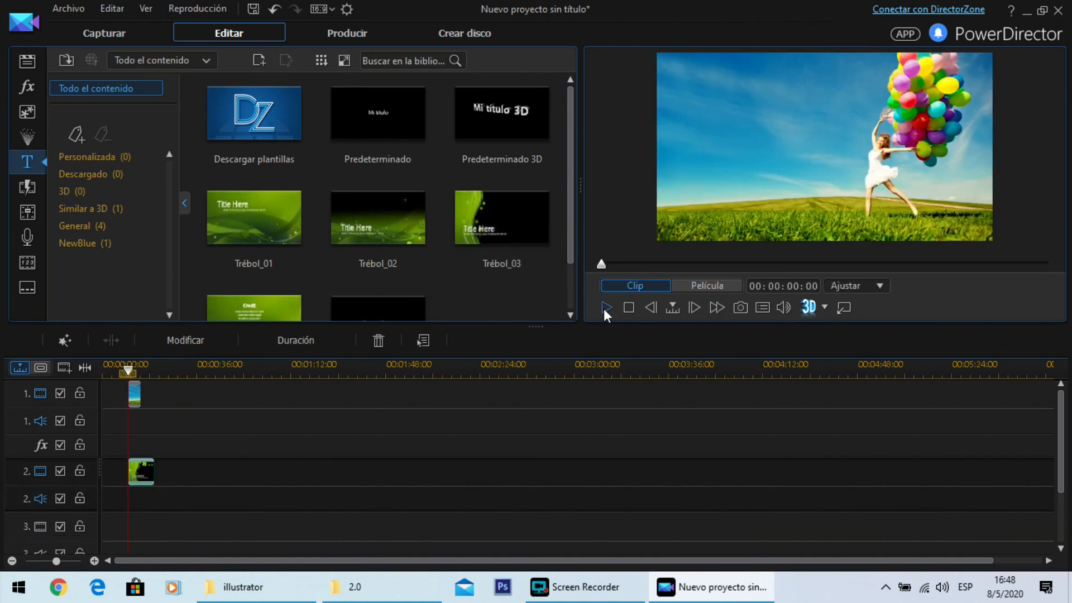
pyautogui.click(605, 308)
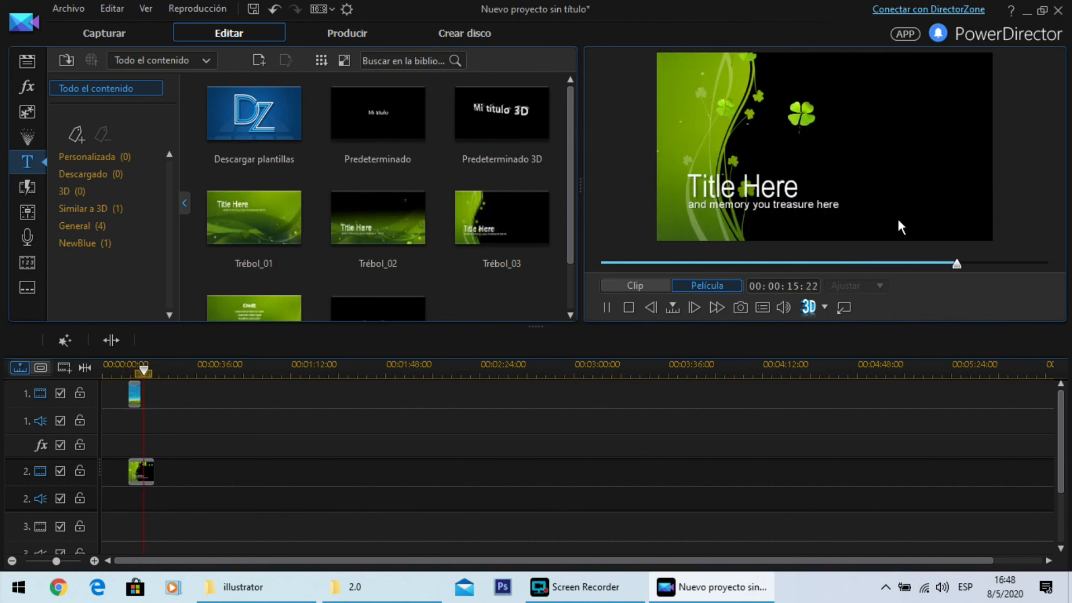
# Extend the balloon image to 10 seconds to match the Trébol_03 title and preview the two together.
pyautogui.click(134, 394)
pyautogui.moveTo(150, 397); pyautogui.dragTo(146, 402)
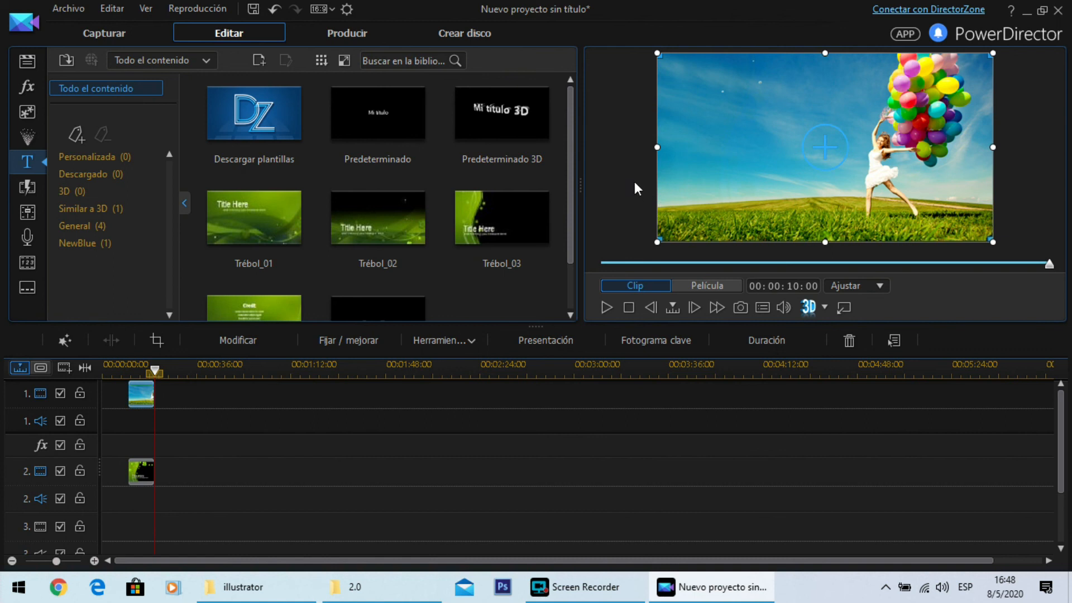
pyautogui.click(140, 371)
pyautogui.click(141, 391)
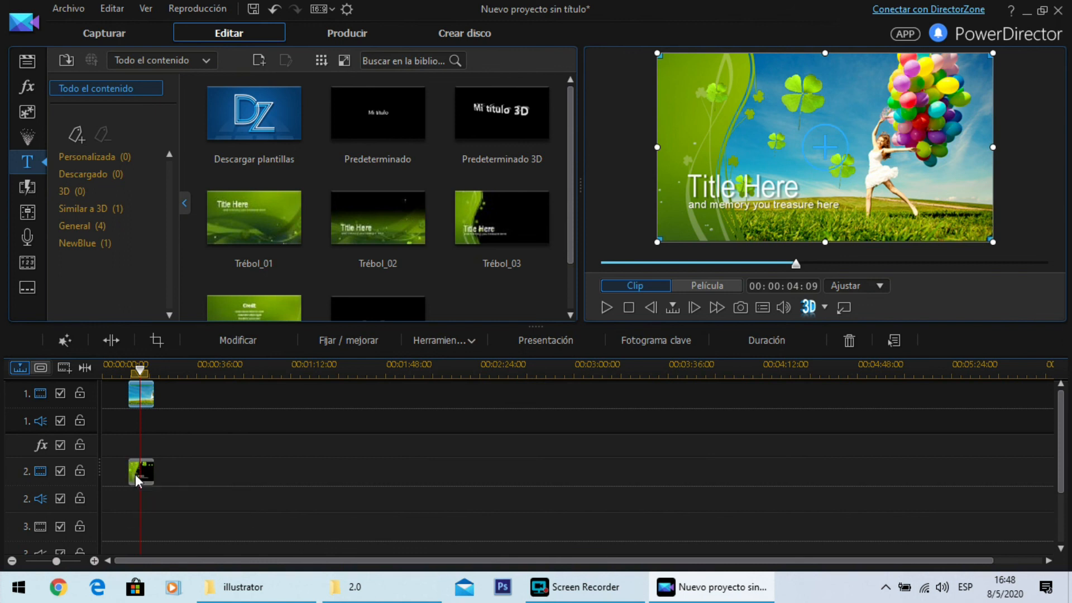
# Try the Trébol_03 title ahead of the image on video track 1 and return it to video track 2.
pyautogui.click(112, 397)
pyautogui.moveTo(90, 398); pyautogui.dragTo(123, 372)
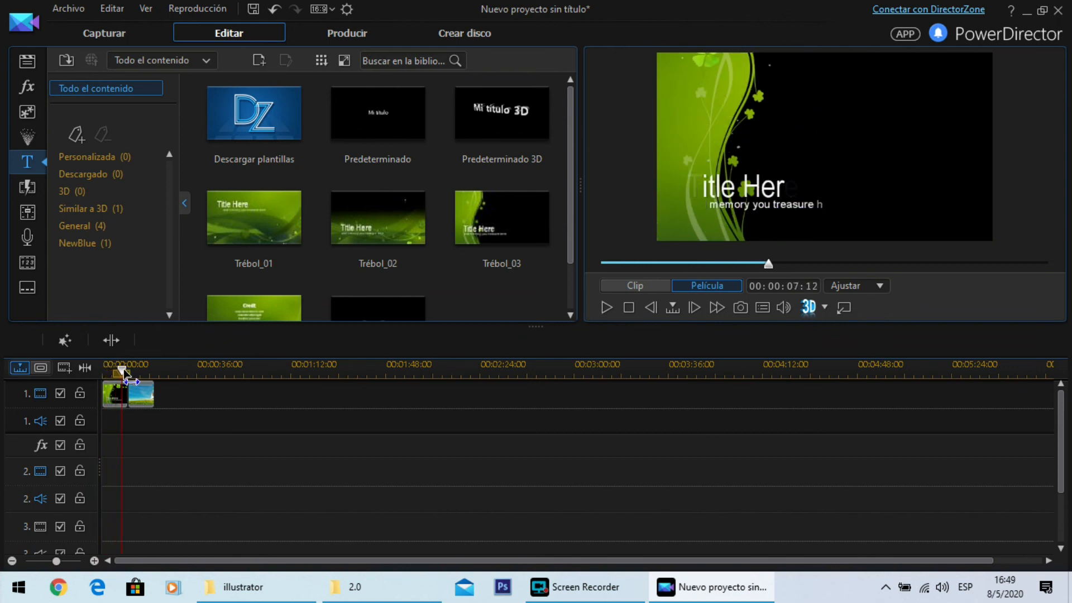
pyautogui.click(118, 399)
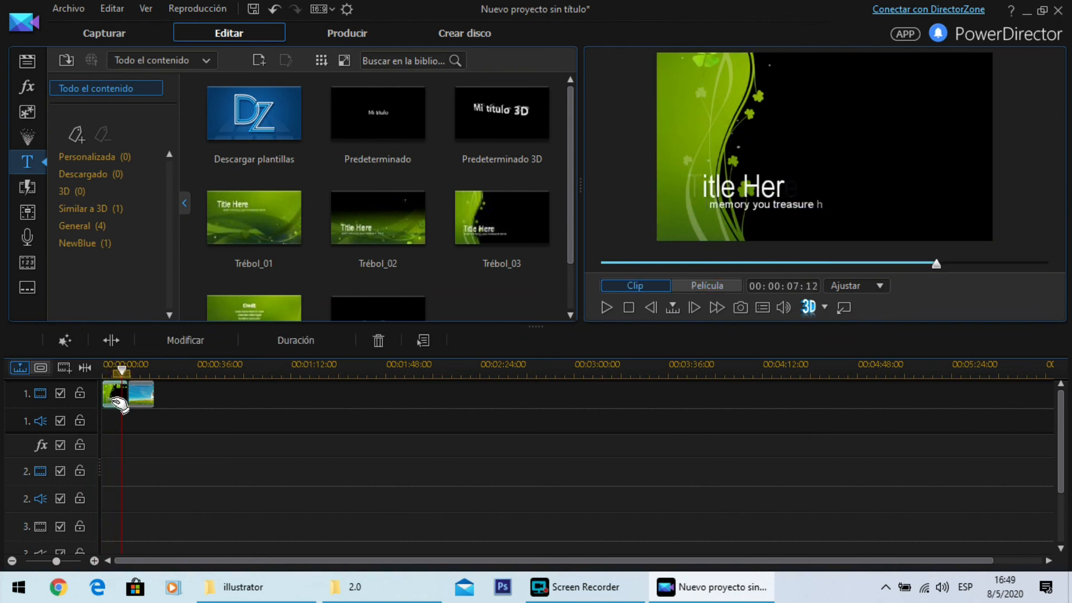
pyautogui.moveTo(118, 398); pyautogui.dragTo(130, 480)
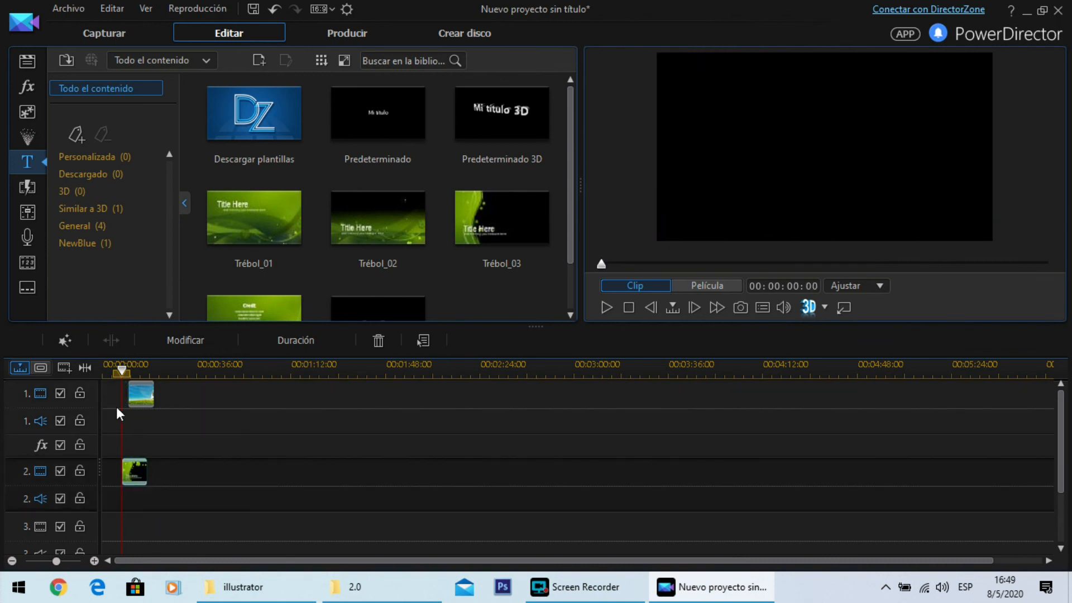
# Move the balloon image and the Trébol_03 title to the start of their video tracks.
pyautogui.click(140, 394)
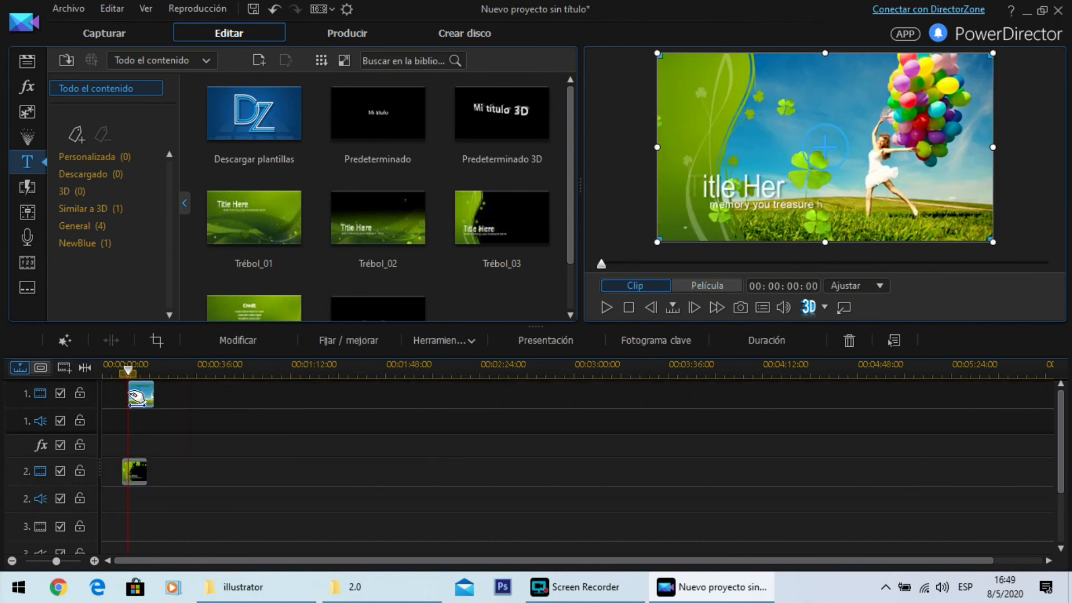
pyautogui.moveTo(140, 394); pyautogui.dragTo(115, 394)
pyautogui.moveTo(155, 472); pyautogui.dragTo(135, 467)
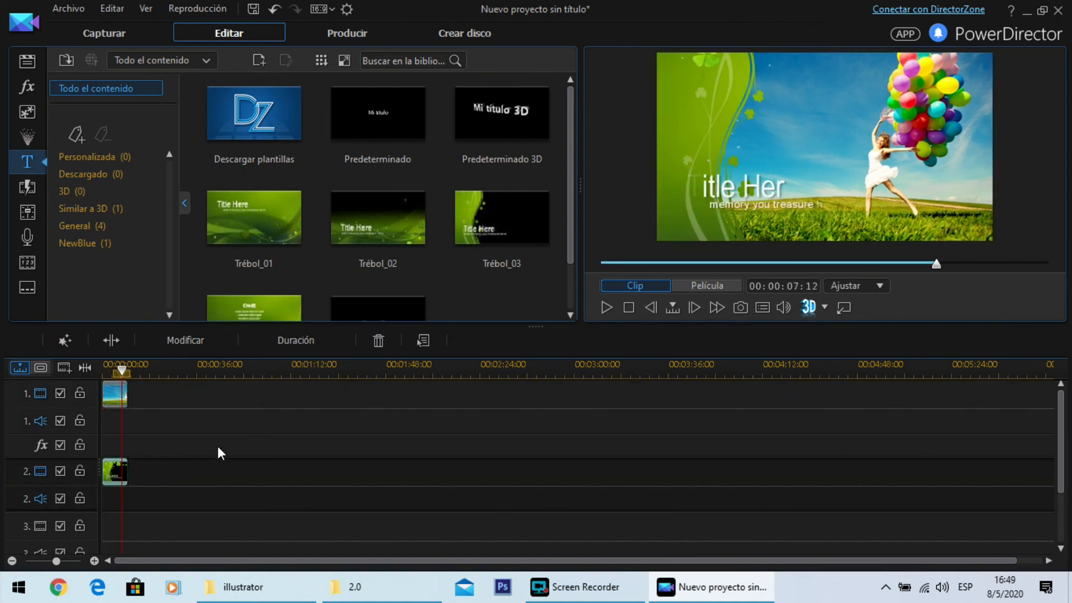
# Replace the Trébol_03 title with Trébol_02 at the start of video track 2 and preview it over the image.
pyautogui.click(382, 229)
pyautogui.click(119, 471)
pyautogui.press('Delete')
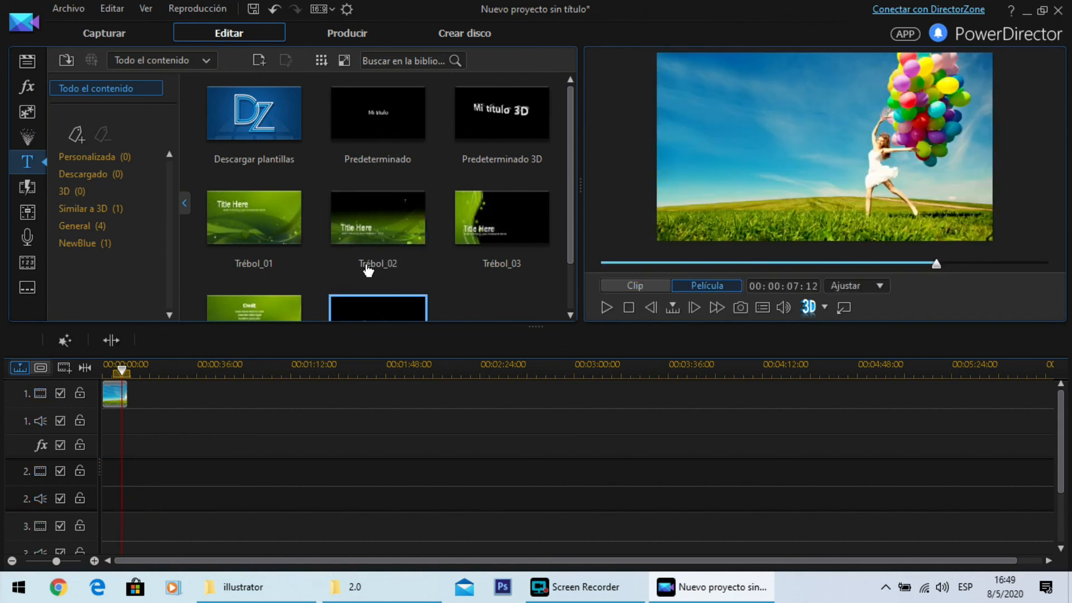
pyautogui.moveTo(276, 273); pyautogui.dragTo(96, 484)
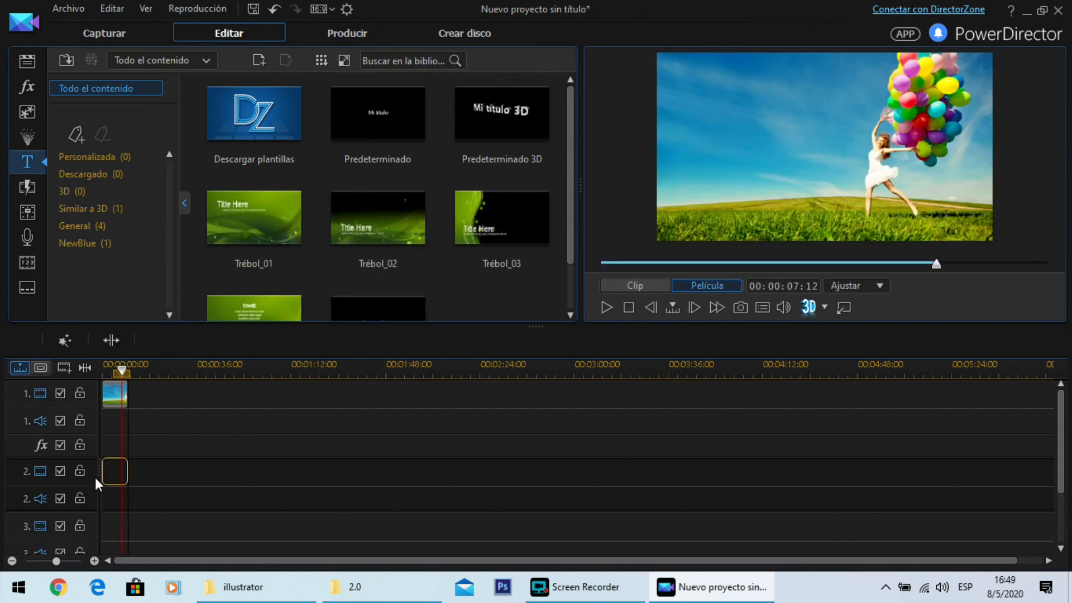
pyautogui.click(113, 369)
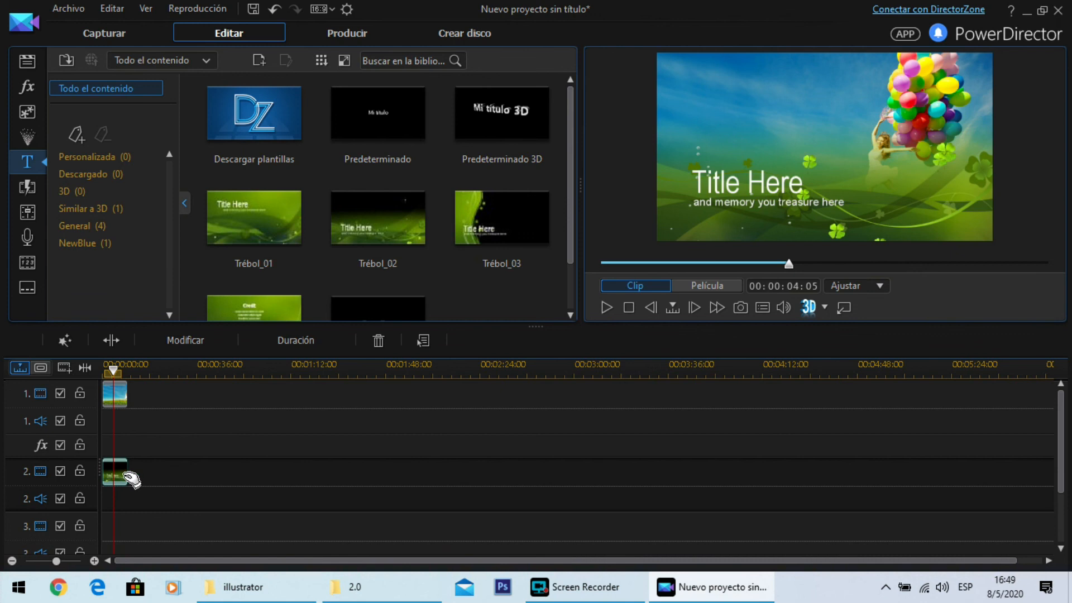
# Replace the Trébol_02 title with the green Credit template on video track 2 and preview its scrolling text.
pyautogui.press('Delete')
pyautogui.click(275, 308)
pyautogui.moveTo(276, 309); pyautogui.dragTo(114, 471)
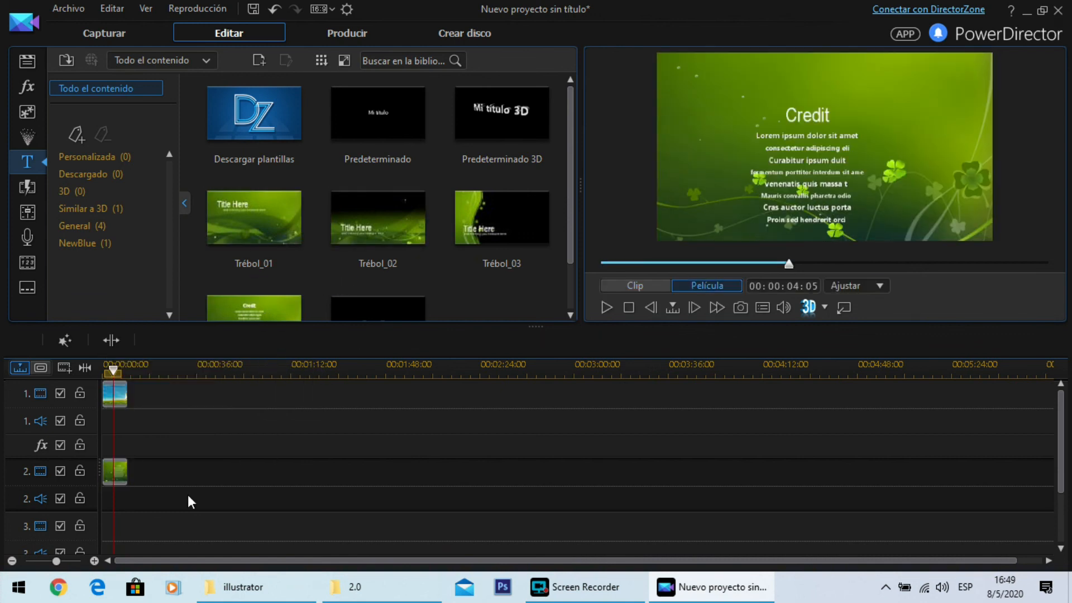
pyautogui.moveTo(113, 369); pyautogui.dragTo(119, 371)
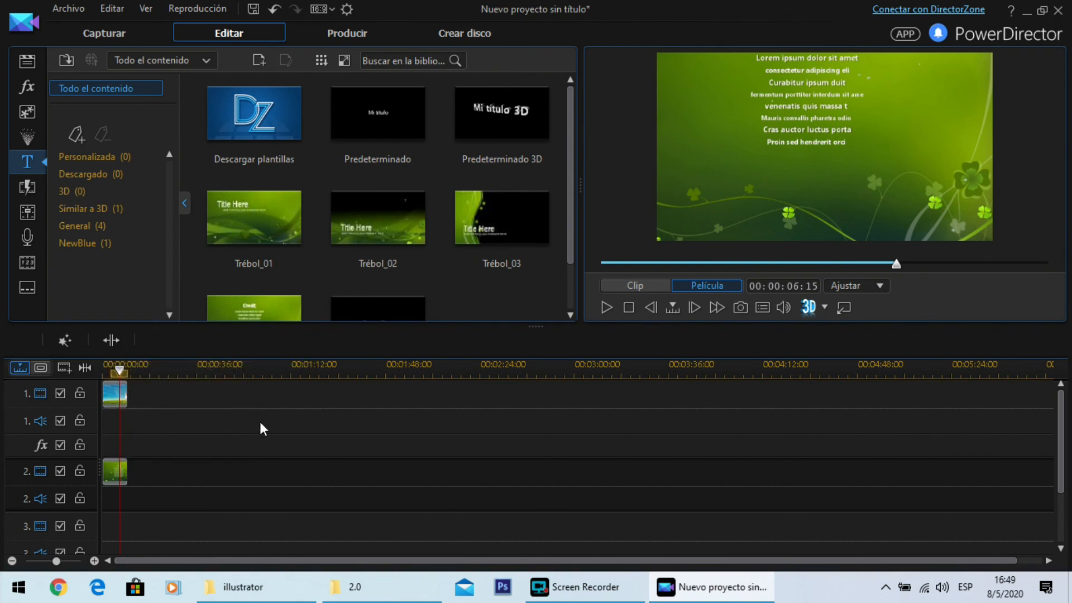
# Add the Trébol_01 title right after the Credit title on video track 2 and open it in the title designer.
pyautogui.click(110, 474)
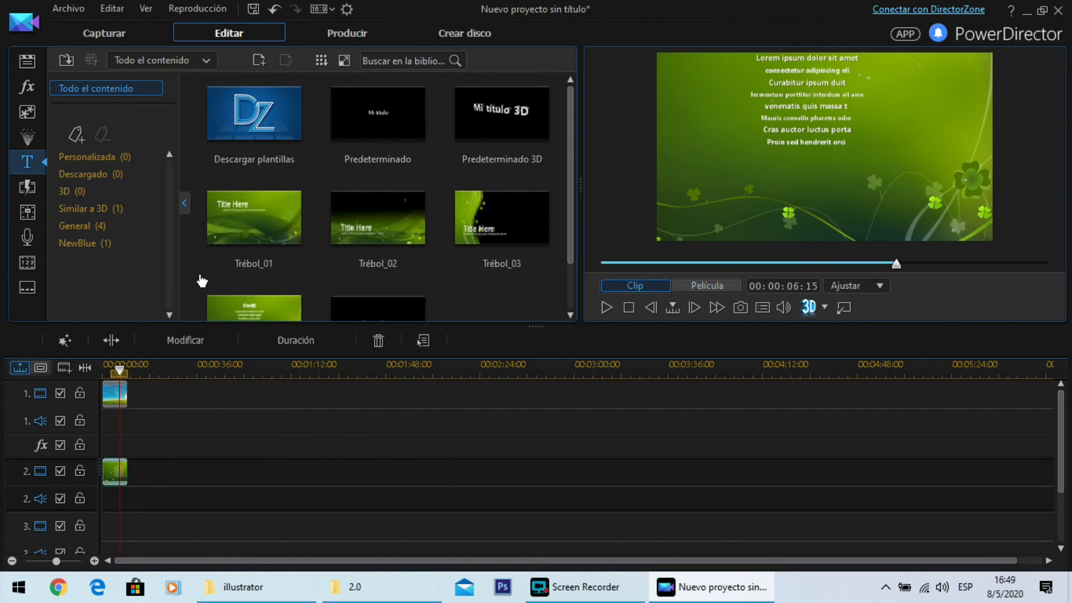
pyautogui.moveTo(253, 202); pyautogui.dragTo(140, 470)
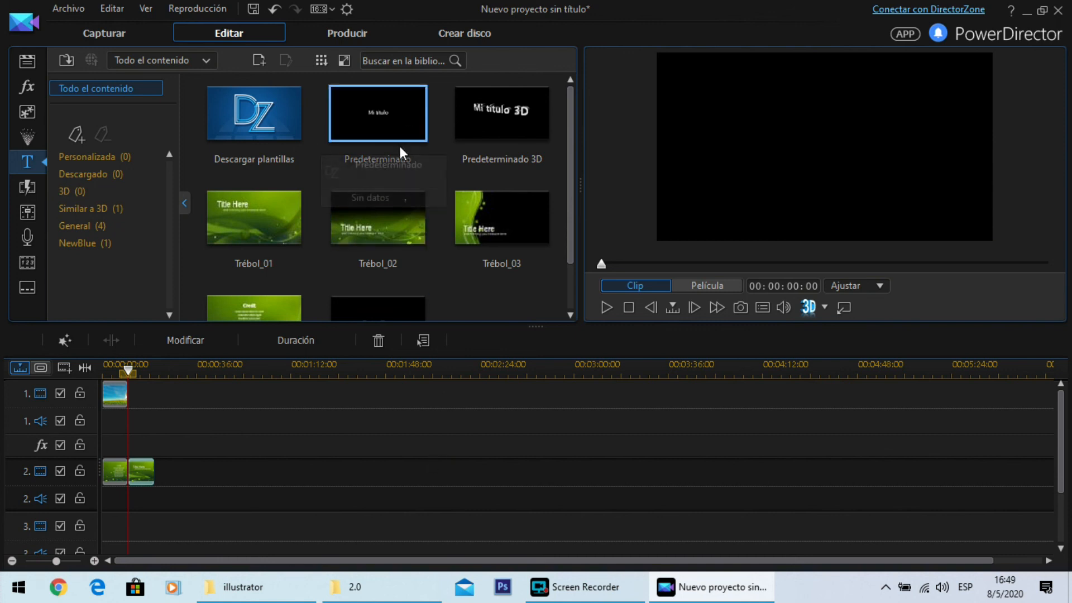
pyautogui.doubleClick(139, 467)
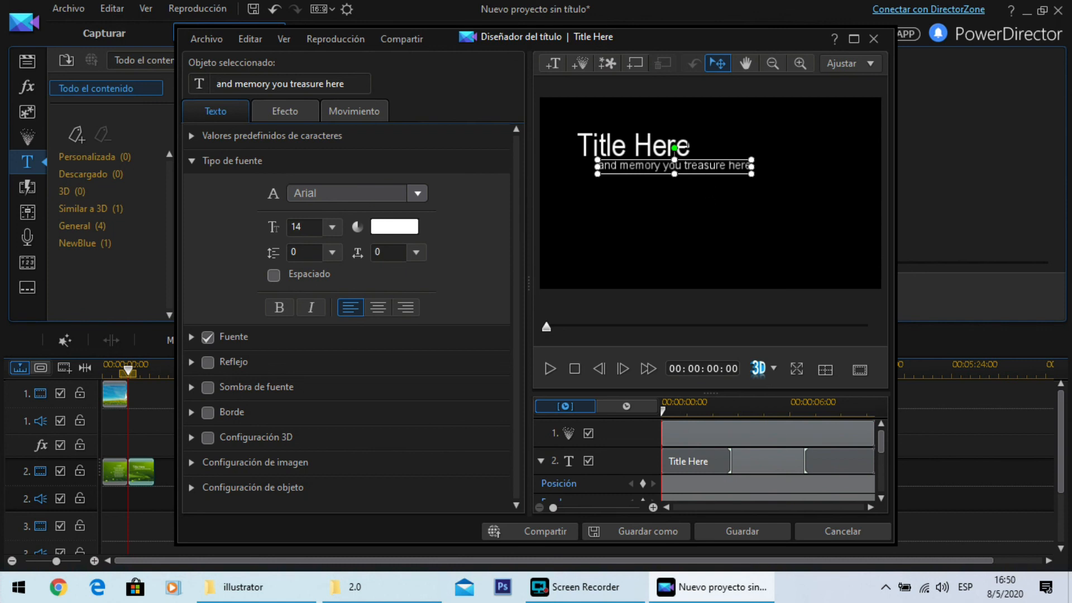
# Replace the main "Title Here" text of the Trébol_01 title with "Este es un texto".
pyautogui.click(636, 147)
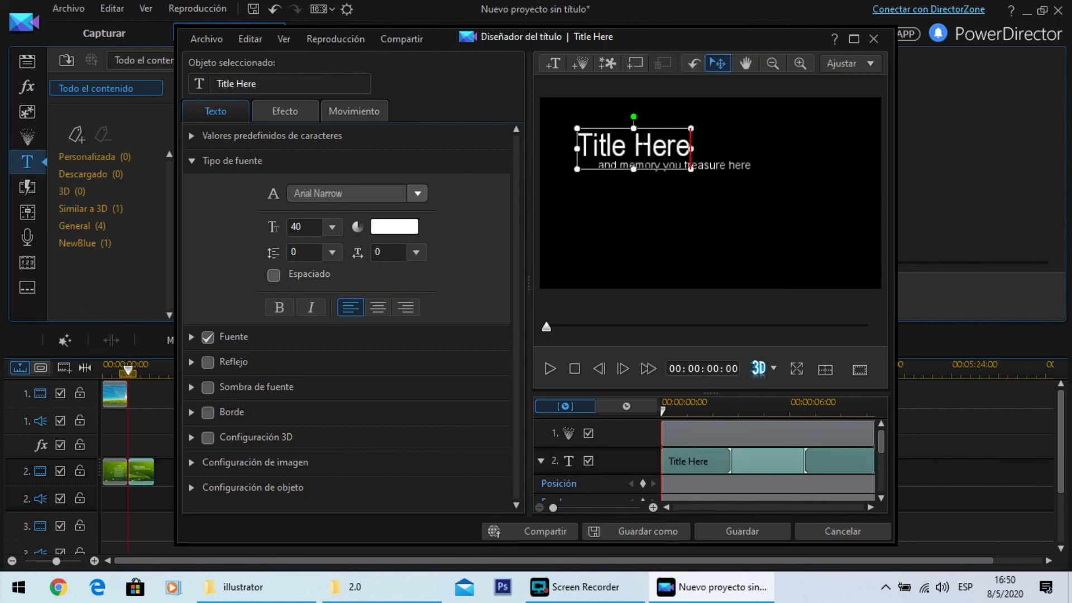
pyautogui.click(735, 166)
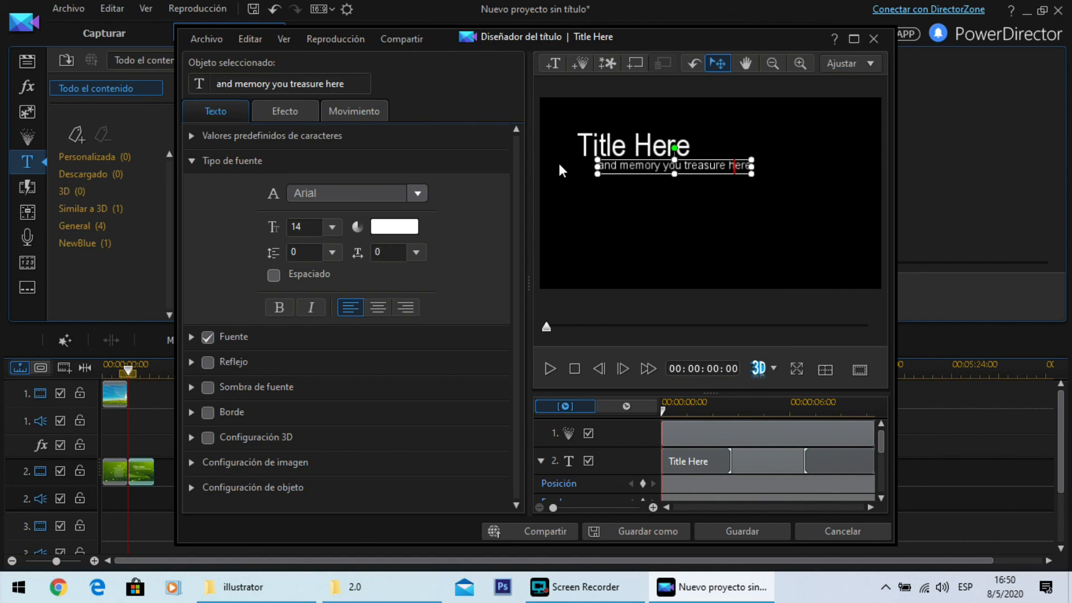
pyautogui.click(637, 147)
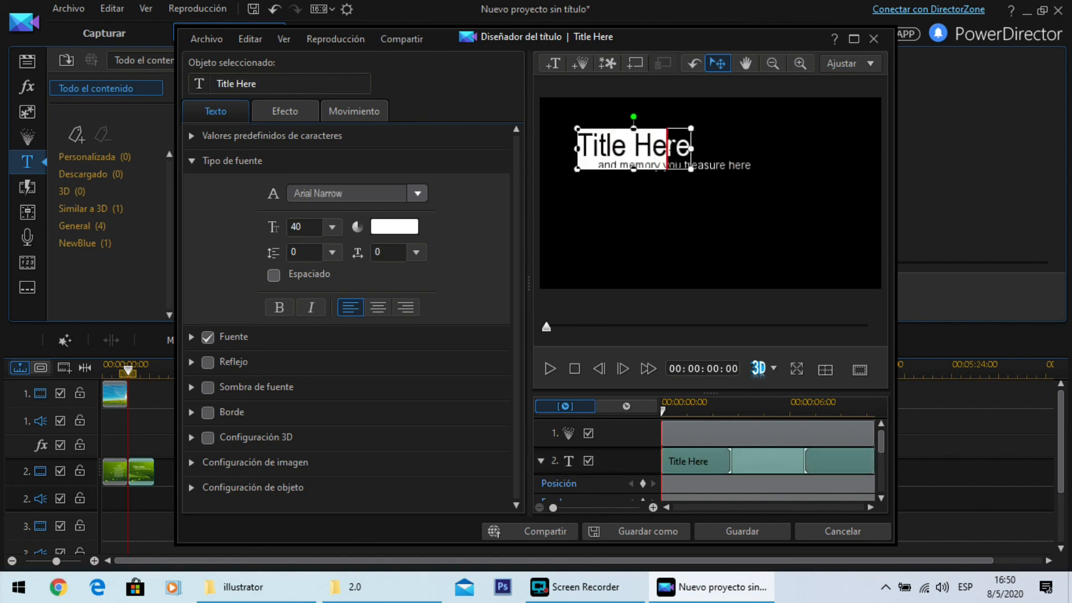
pyautogui.tripleClick(267, 85)
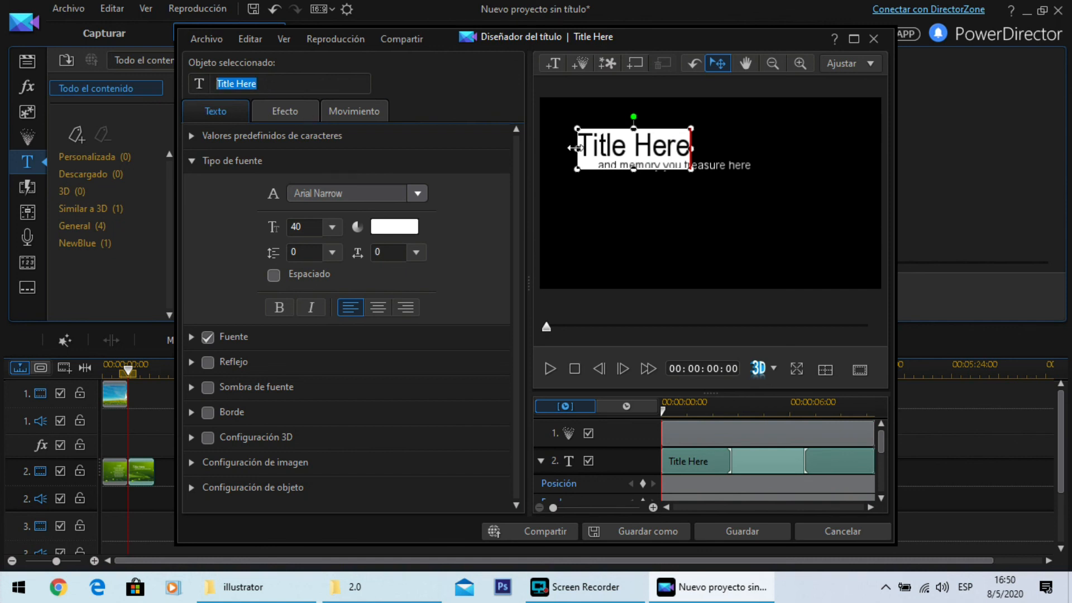
pyautogui.moveTo(582, 147); pyautogui.dragTo(687, 148)
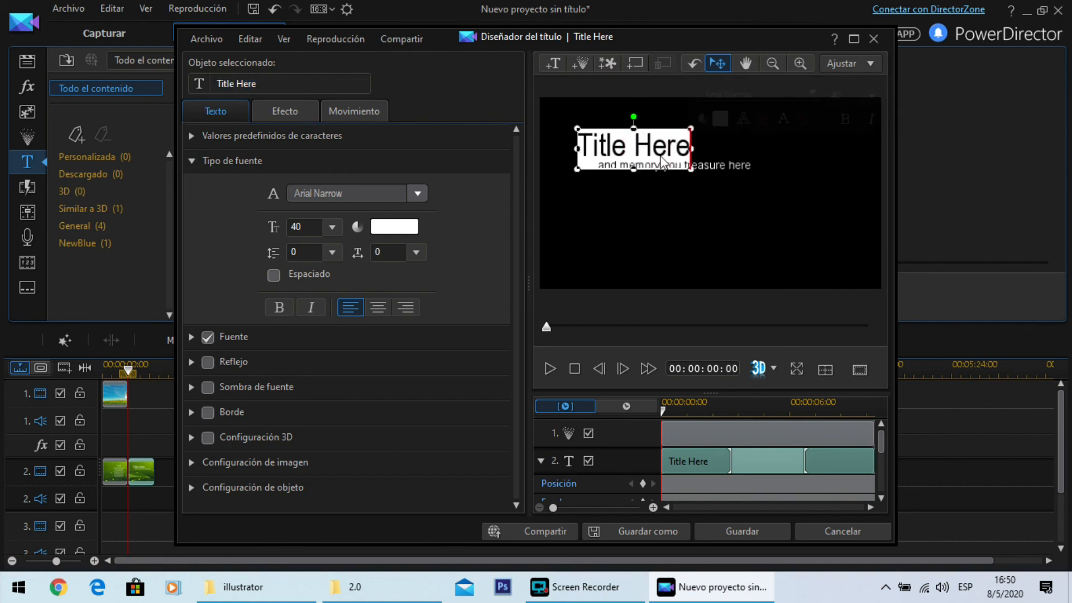
pyautogui.write('Estye')
pyautogui.press('BackSpace')
pyautogui.press('BackSpace')
pyautogui.write('e es u')
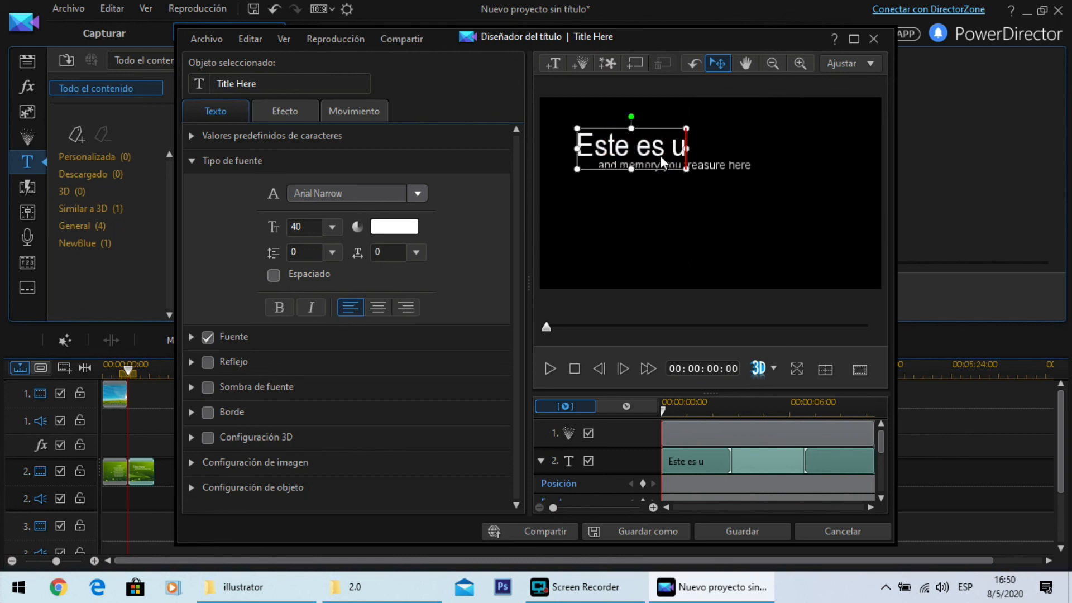
pyautogui.write('ntexto')
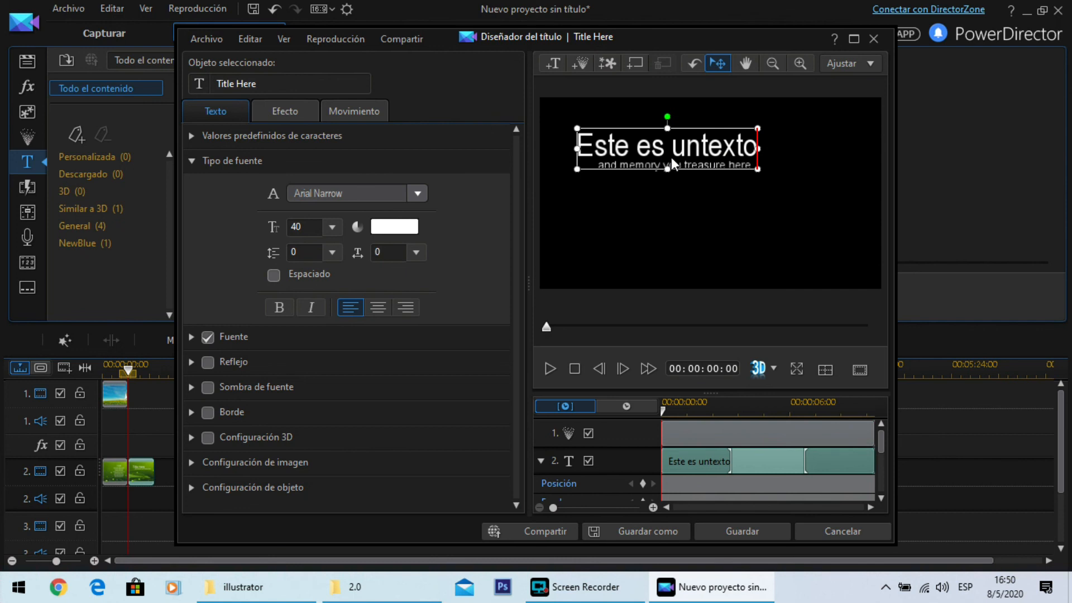
pyautogui.click(698, 146)
pyautogui.press('Escape')
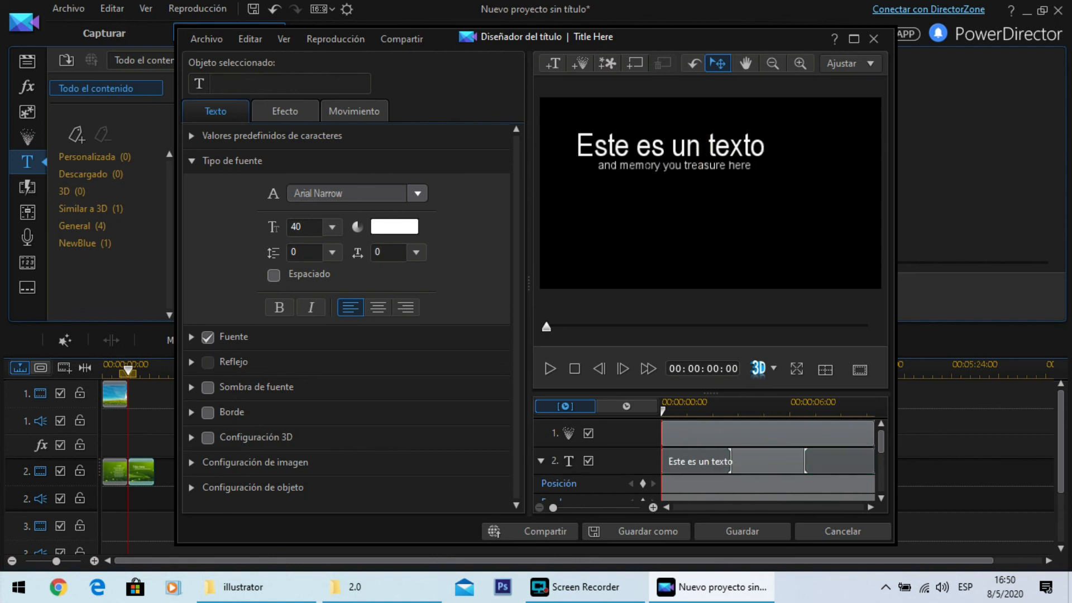
# Replace the subtitle line with "para mostrar un ejemplo" and save the edited title.
pyautogui.click(603, 165)
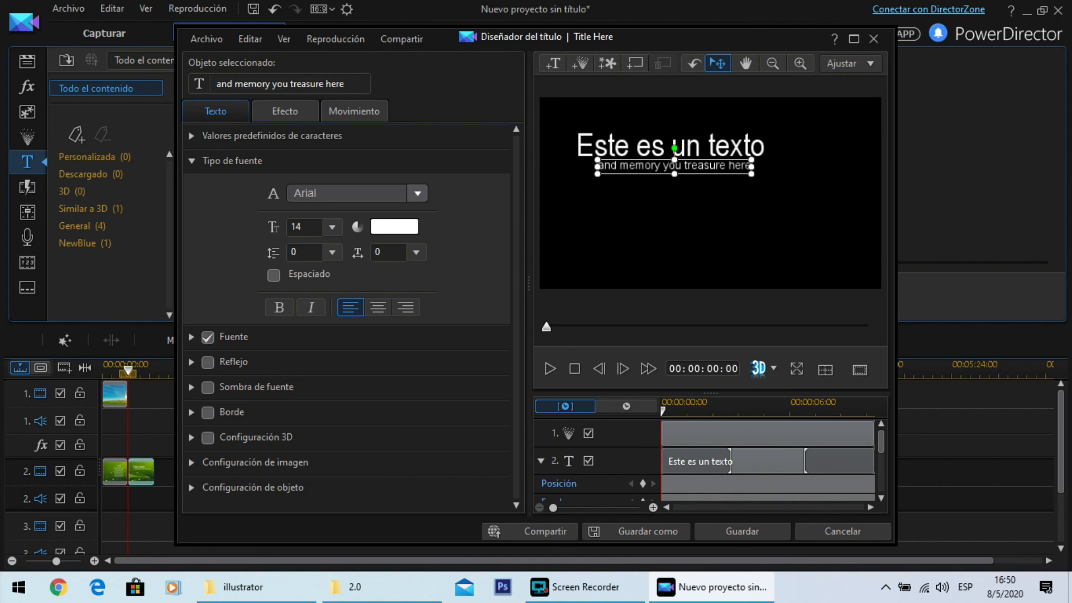
pyautogui.doubleClick(600, 166)
pyautogui.press('BackSpace')
pyautogui.write('para mostrar un ejemplo')
pyautogui.click(749, 249)
pyautogui.click(752, 531)
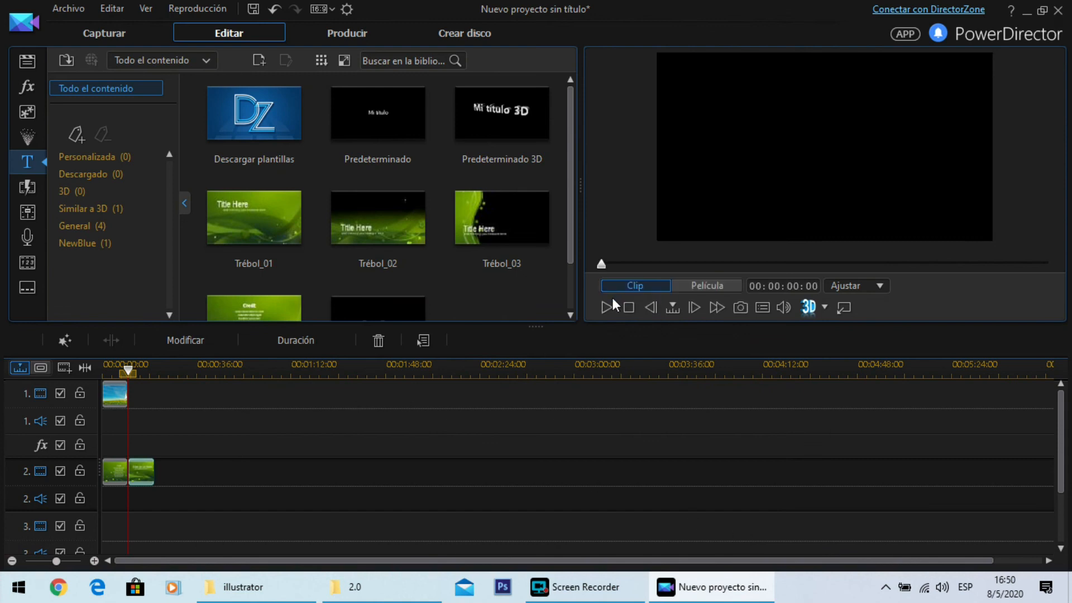
# Play the edited Trébol_01 title in the preview to check its text animation, and stop playback.
pyautogui.click(607, 307)
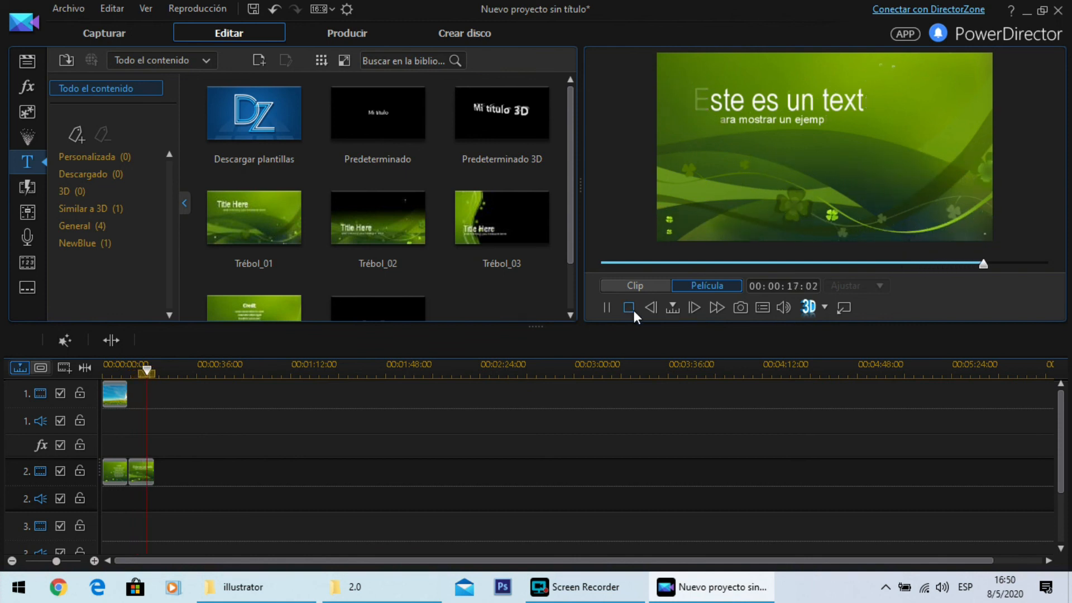
pyautogui.click(628, 307)
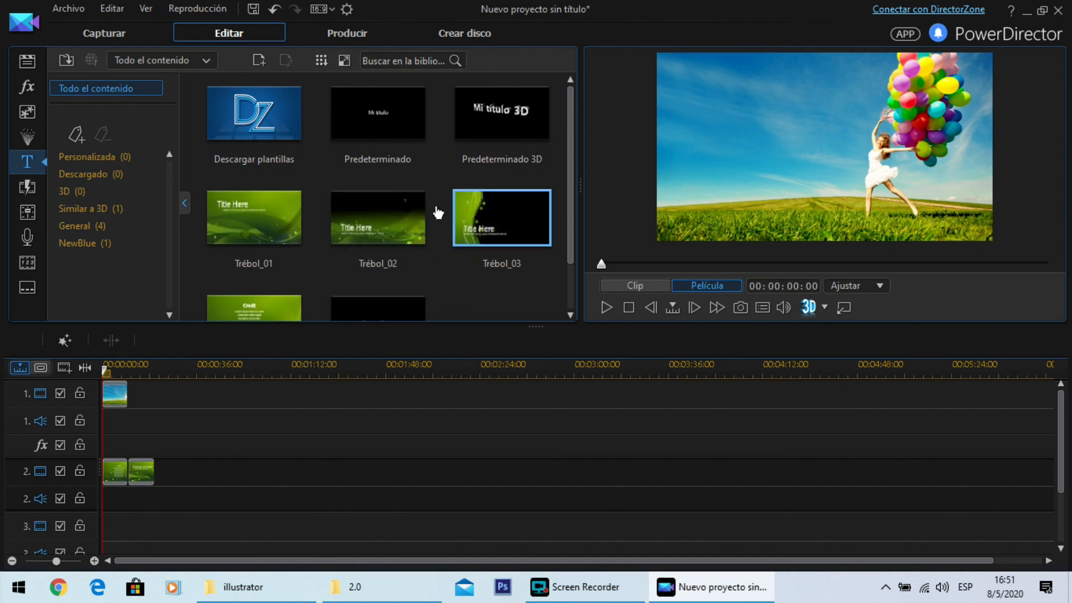
pyautogui.moveTo(280, 207); pyautogui.dragTo(406, 497)
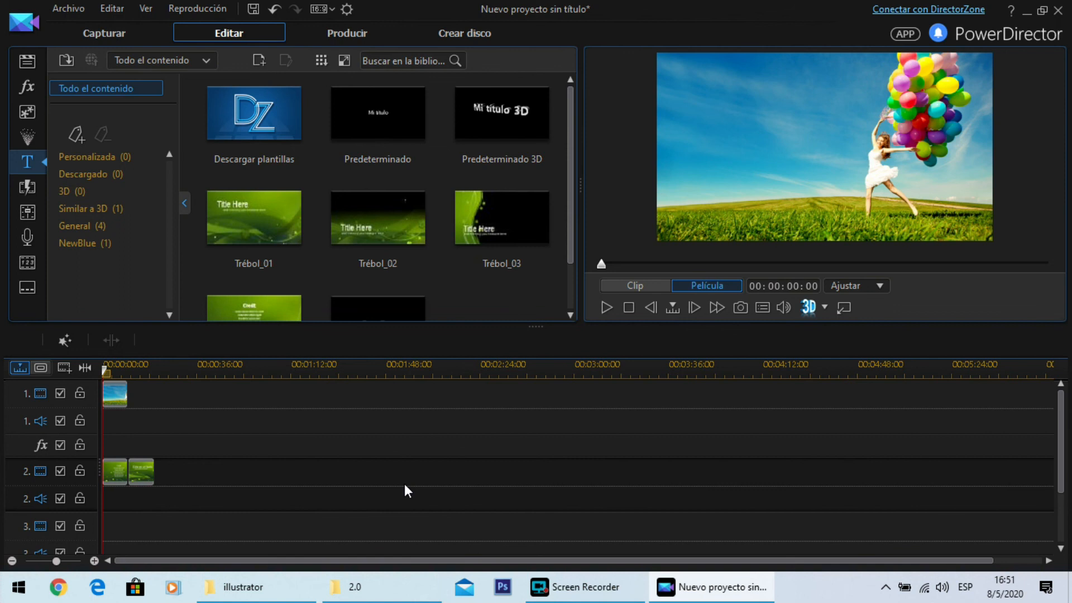
pyautogui.click(368, 128)
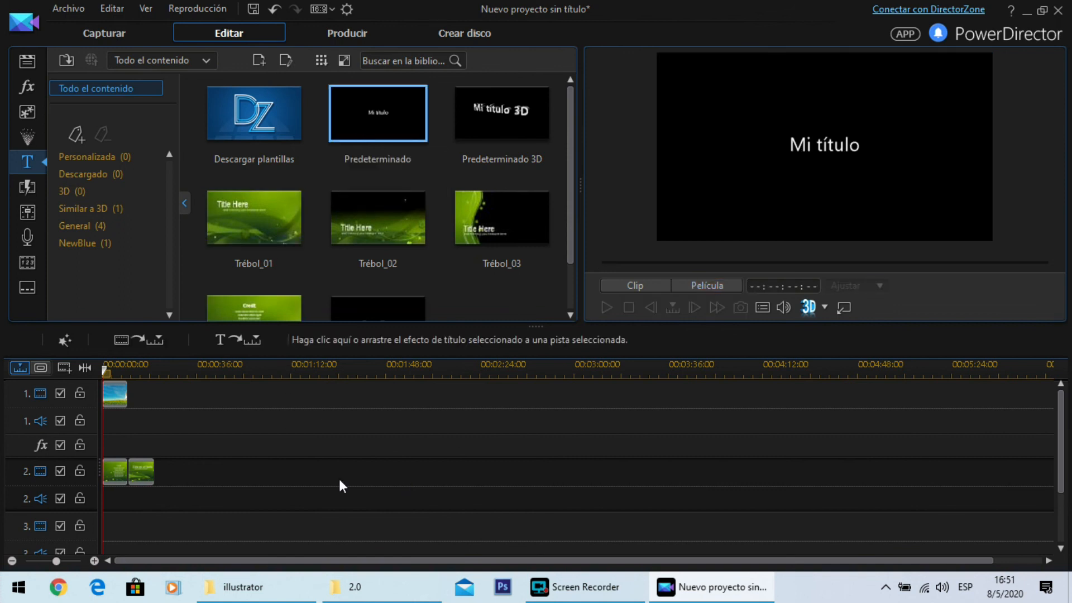